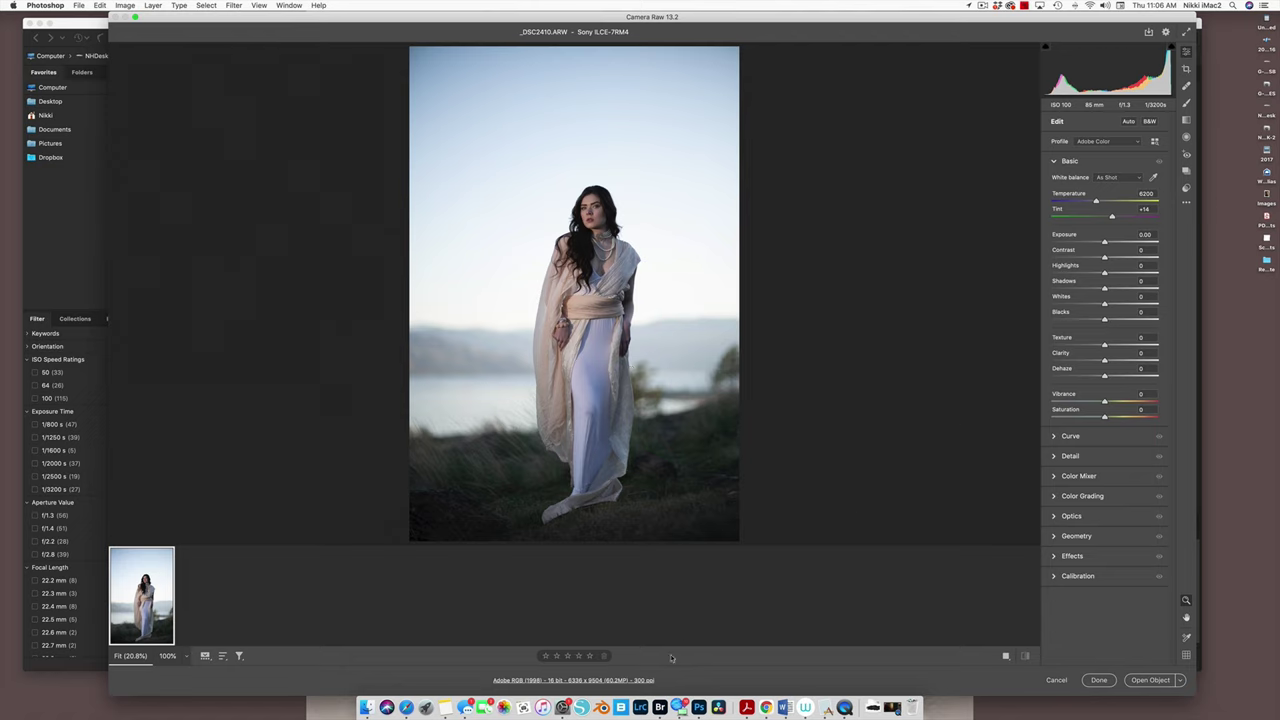
Confirm workflow preferences, then set Exposure -1.05, Contrast -20, Highlights -31, Shadows +34, Blacks +82, Clarity -10.
left_click(605, 681)
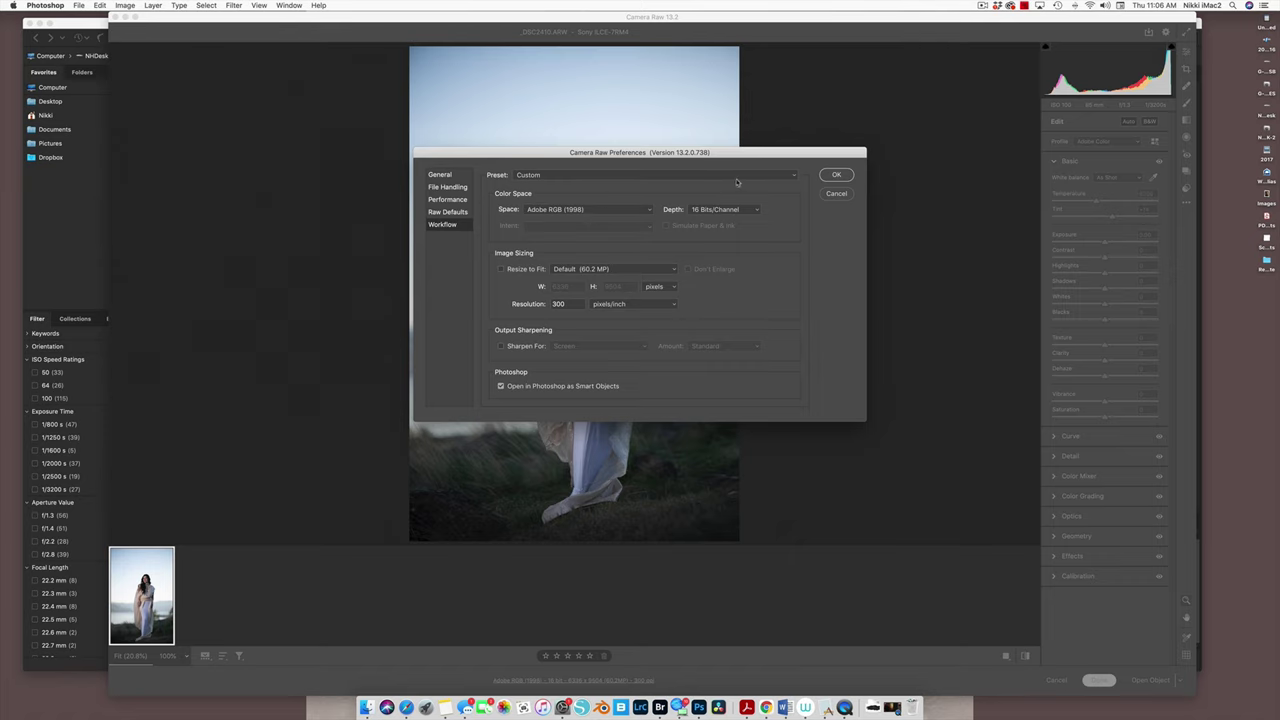
left_click(837, 176)
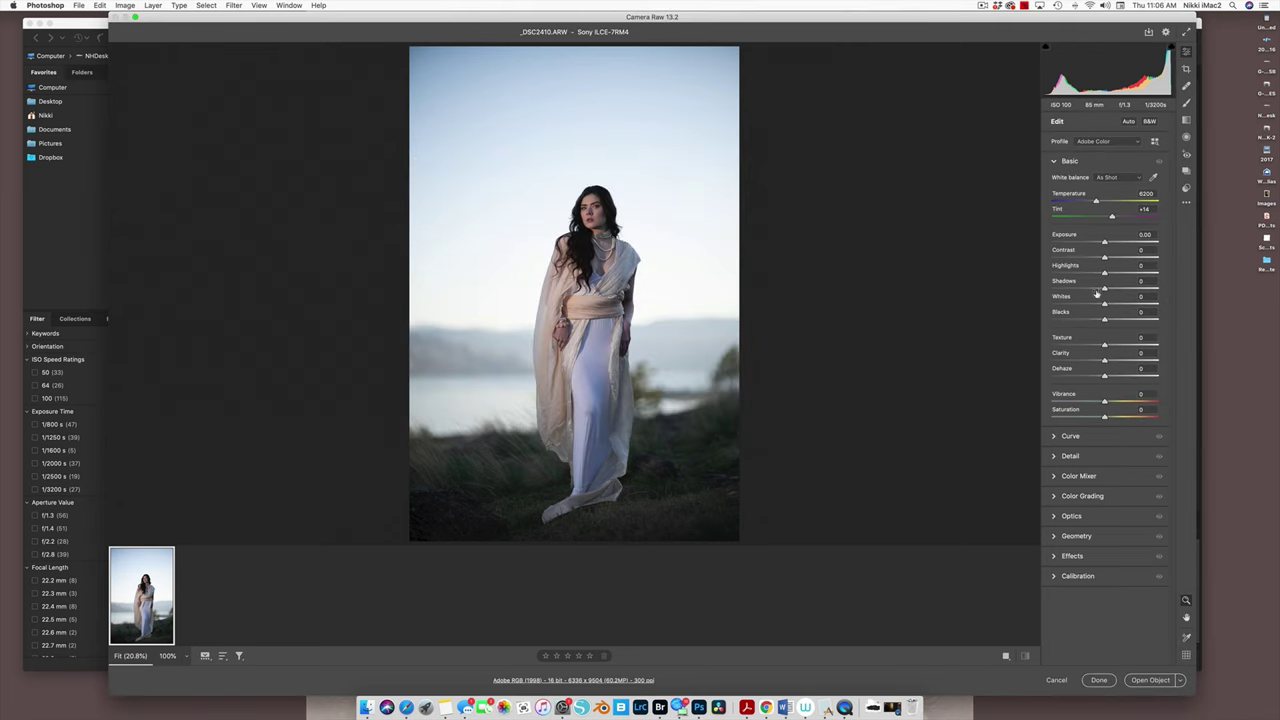
left_click_drag(1104, 289, 1118, 290)
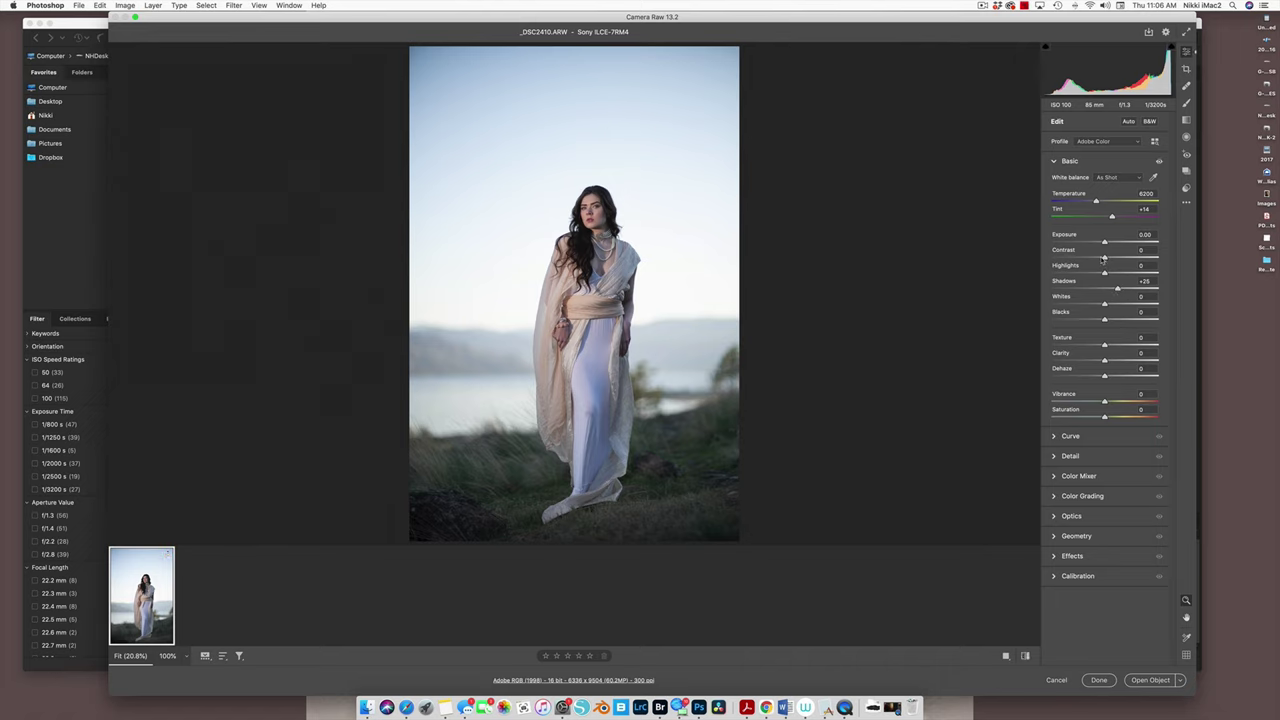
left_click_drag(1102, 259, 1094, 243)
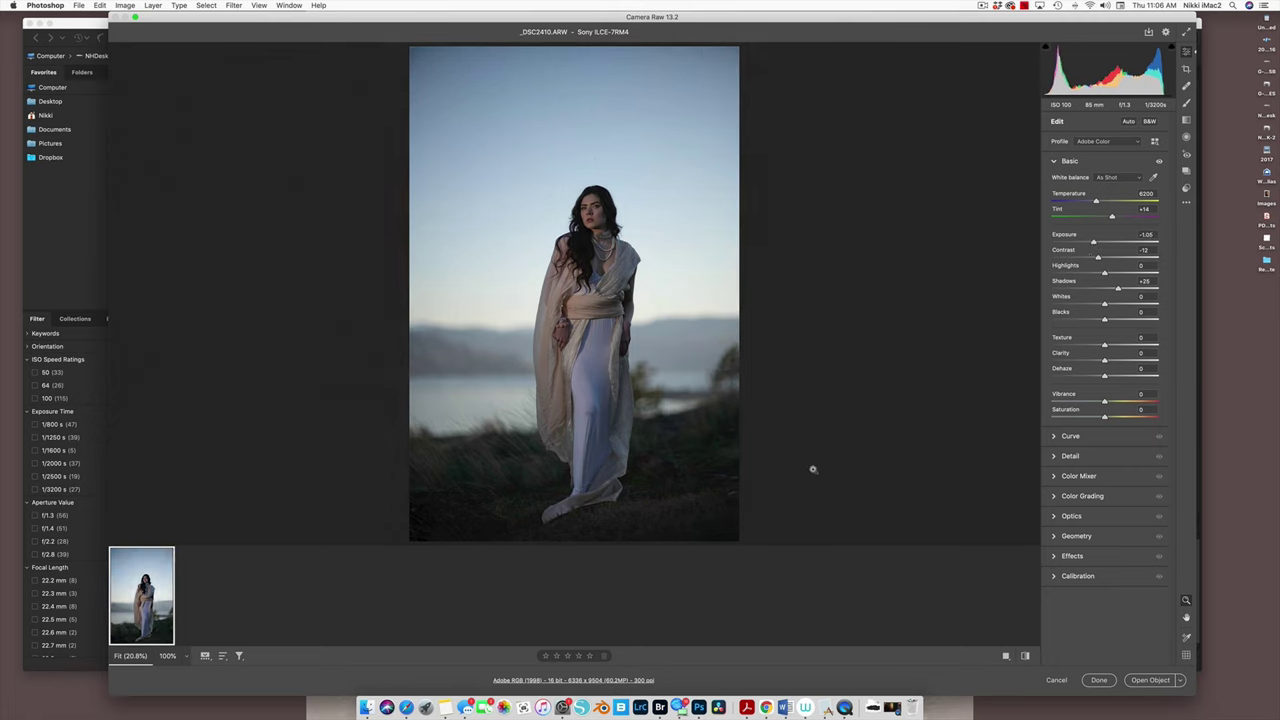
left_click_drag(1104, 360, 1122, 290)
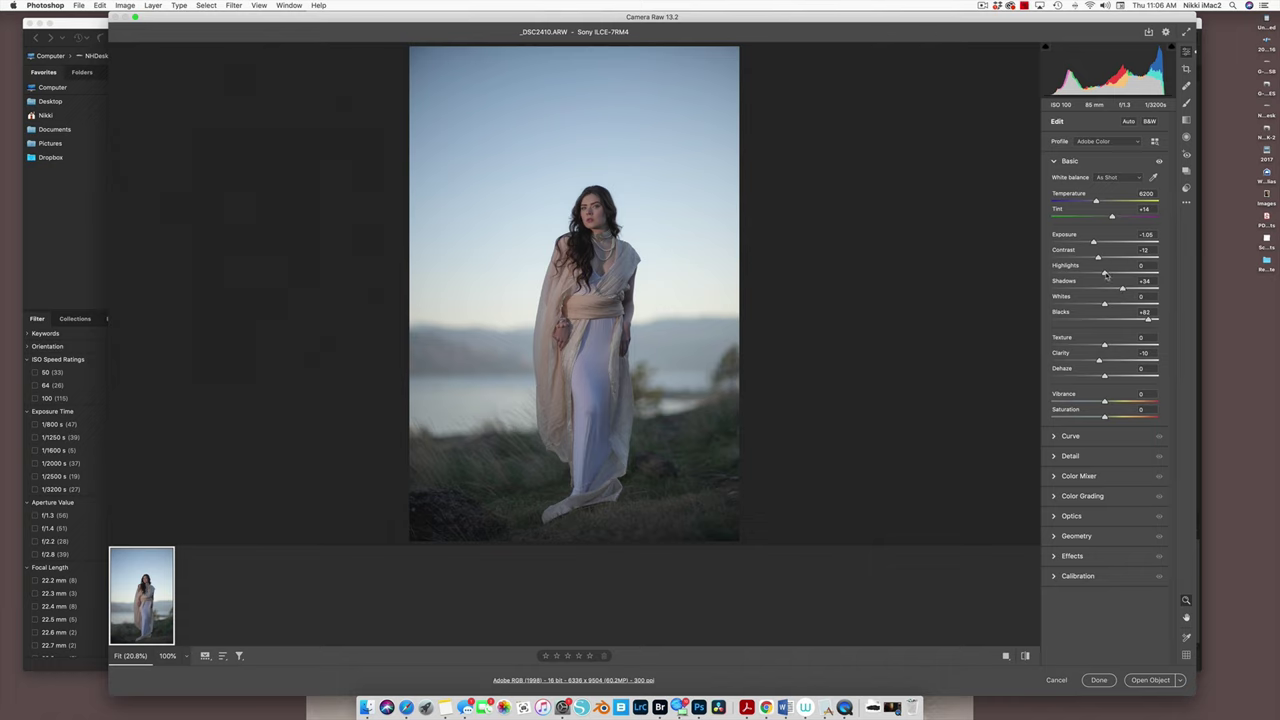
mouse_move(1104, 274)
left_mouse_down()
mouse_move(1088, 276)
mouse_move(1094, 259)
left_mouse_up()
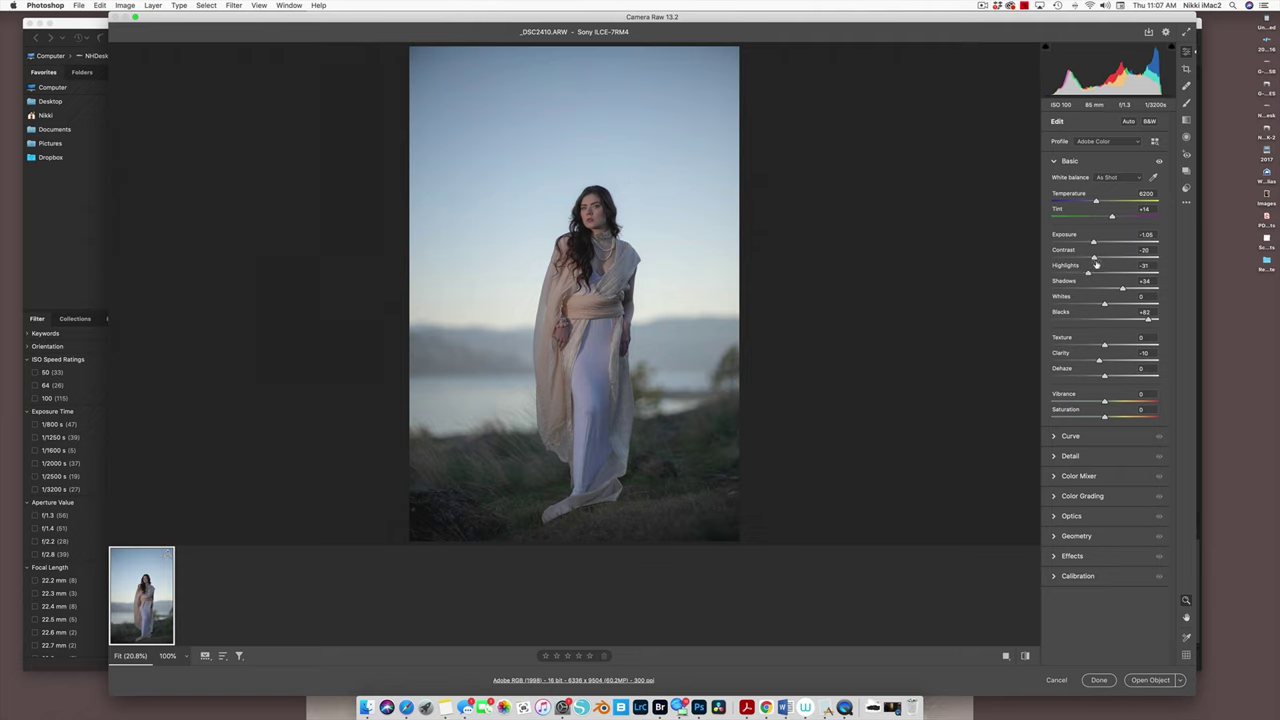
Add a tone-curve midpoint at Input 130, Output 118, then open the photo as a smart object.
left_click(1051, 436)
left_click_drag(1106, 265, 1106, 270)
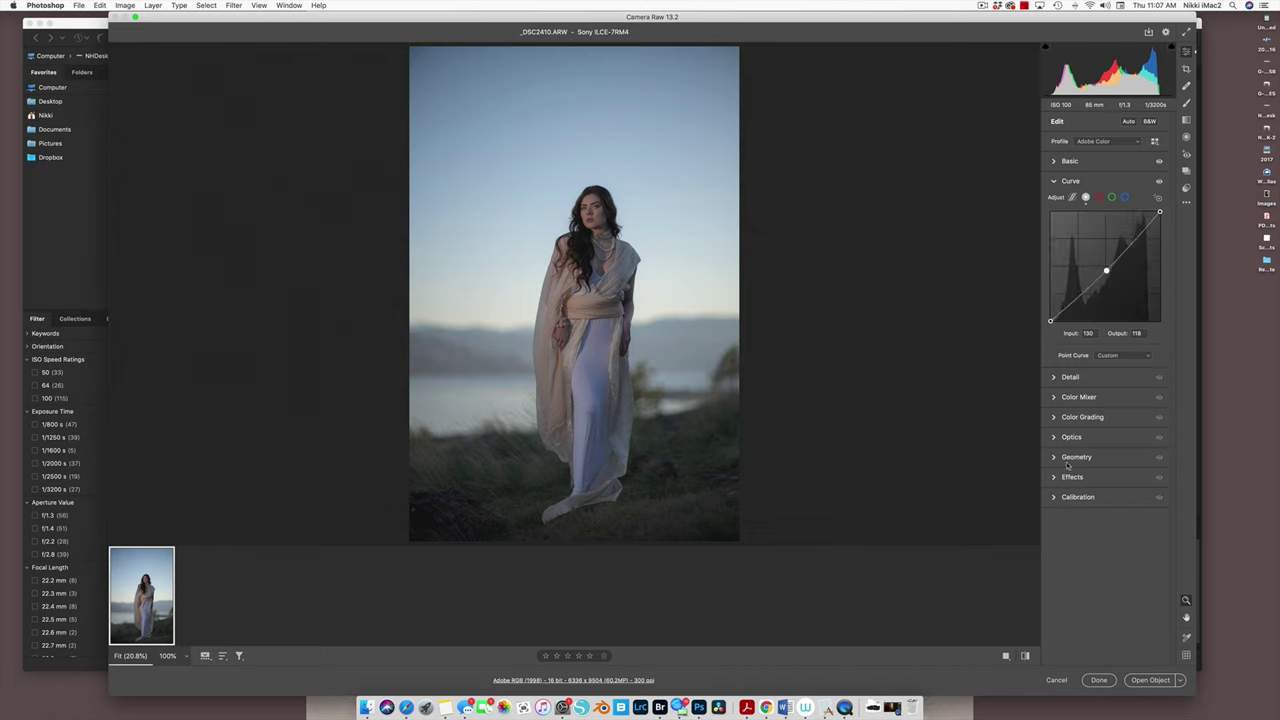
left_click(1149, 682)
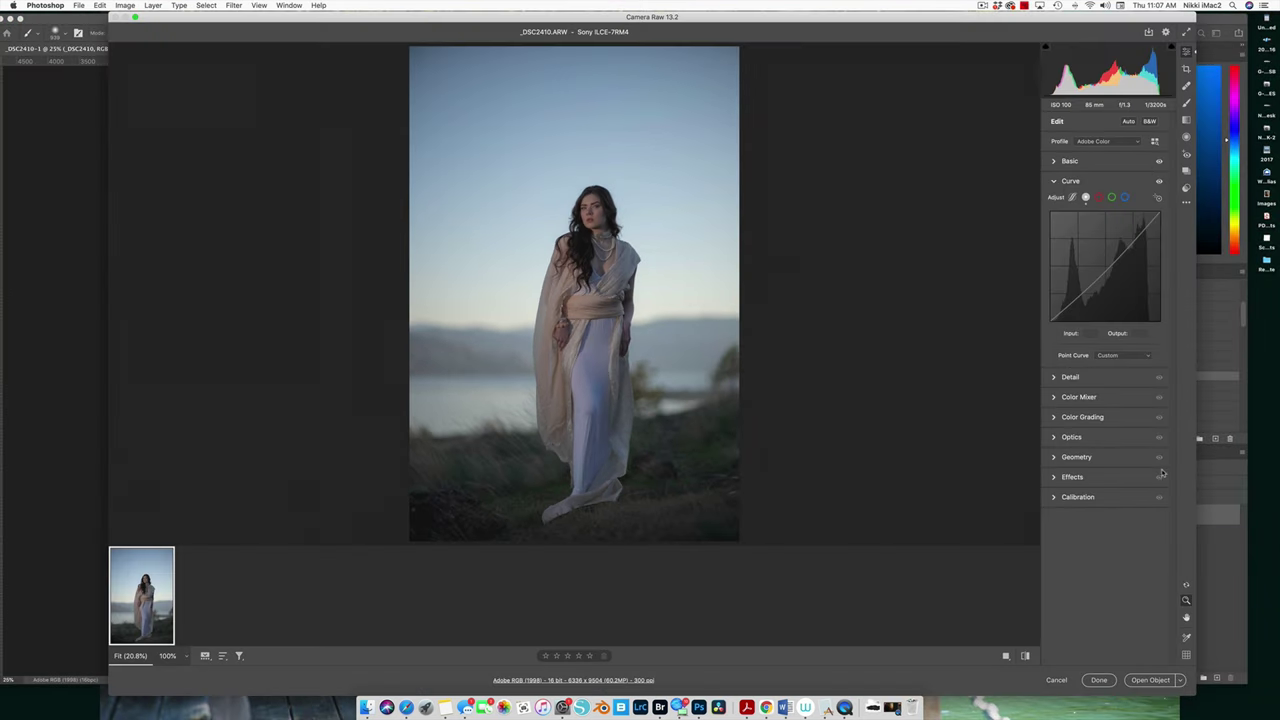
Create an independent _DSC2410 copy with New Smart Object via Copy and reopen it in Camera Raw.
left_click(1056, 680)
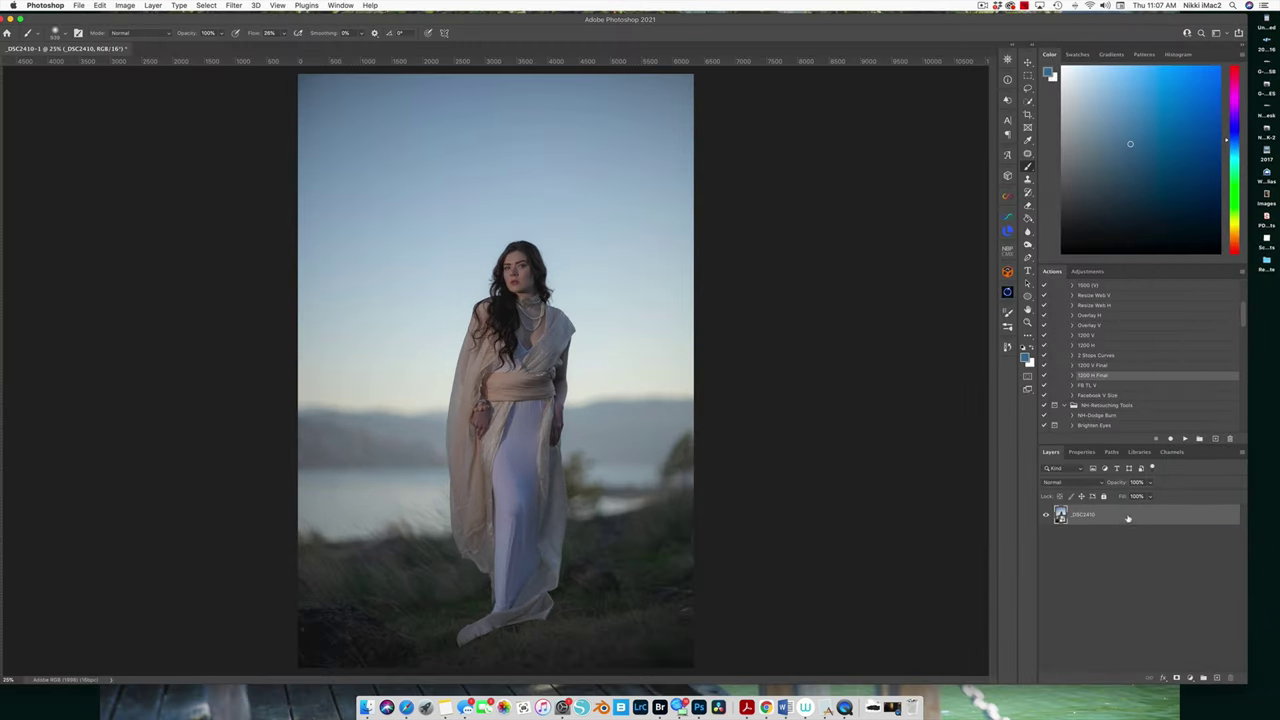
right_click(1126, 517)
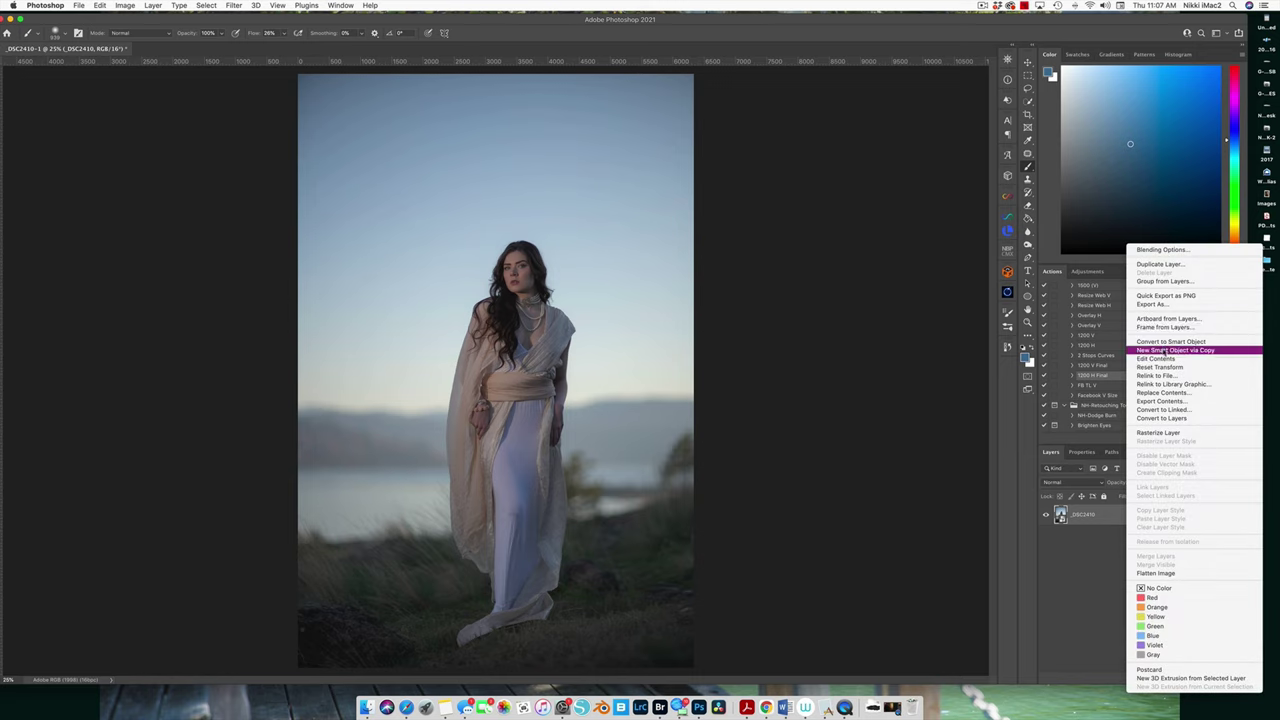
left_click(1160, 341)
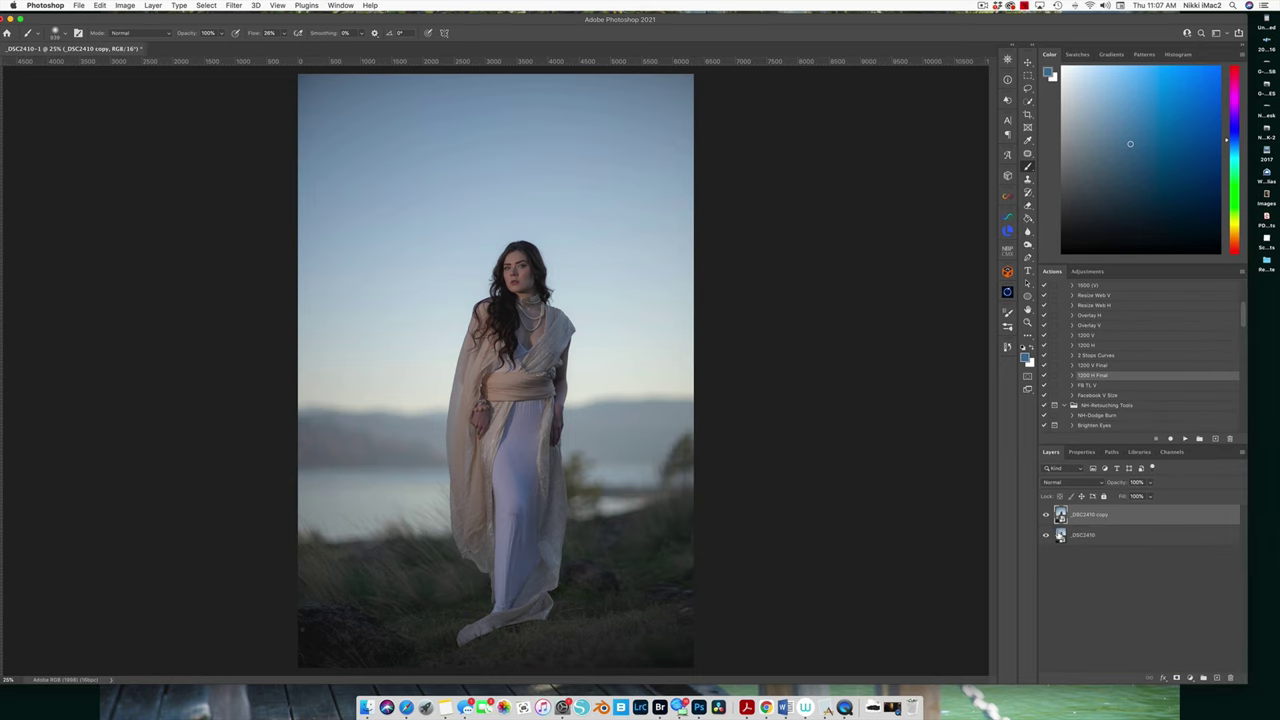
double_click(1062, 516)
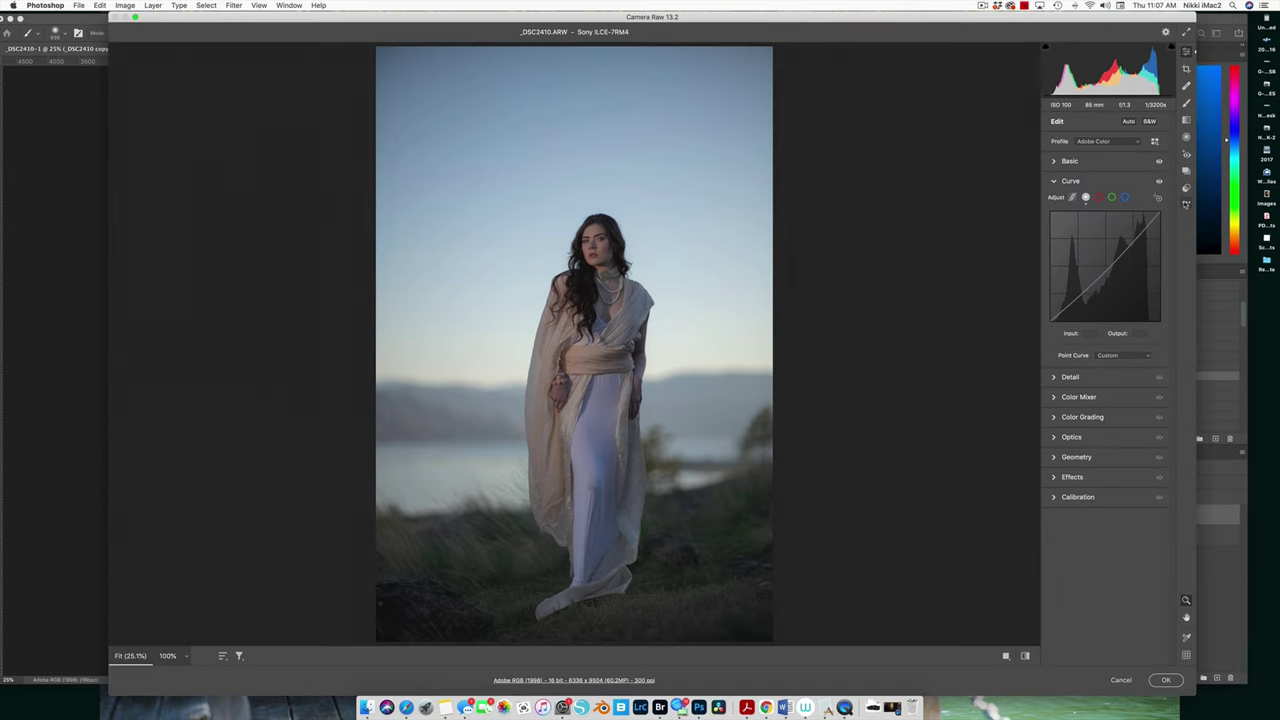
Reset the copy's raw settings to default, raise Clarity slightly and set Shadows to +15.
left_click(1186, 202)
left_click(1076, 225)
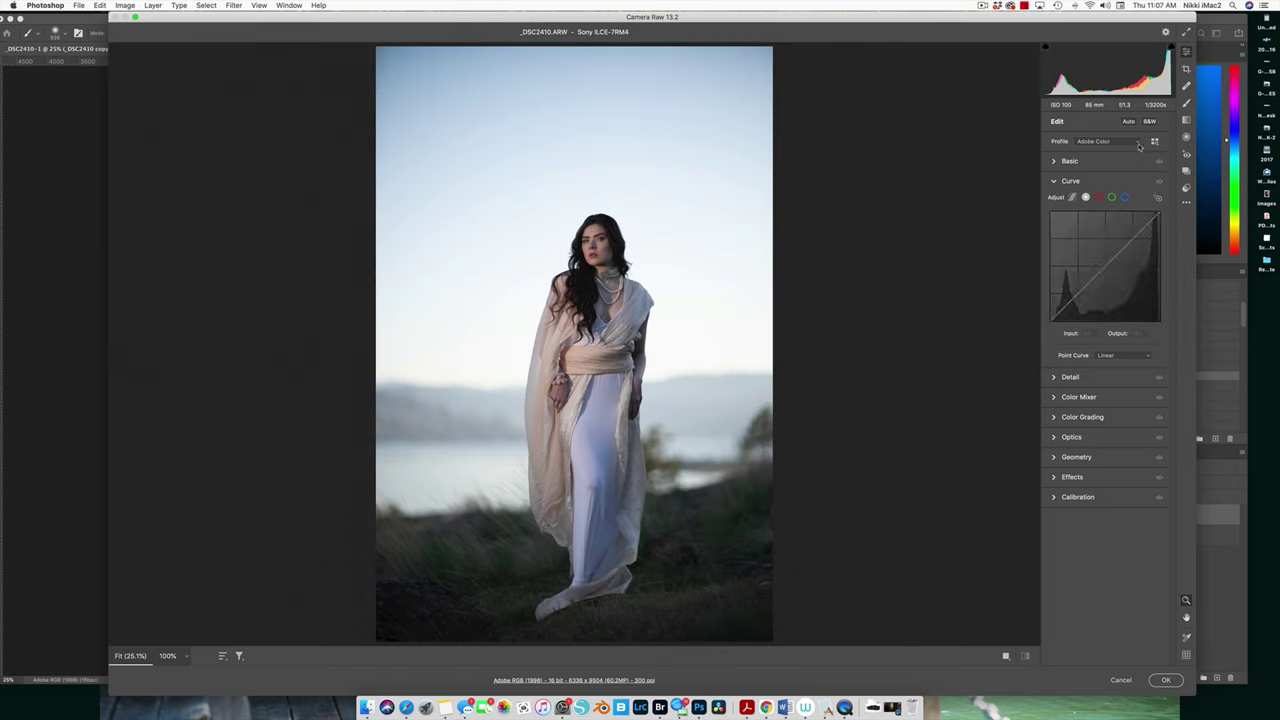
left_click(1056, 161)
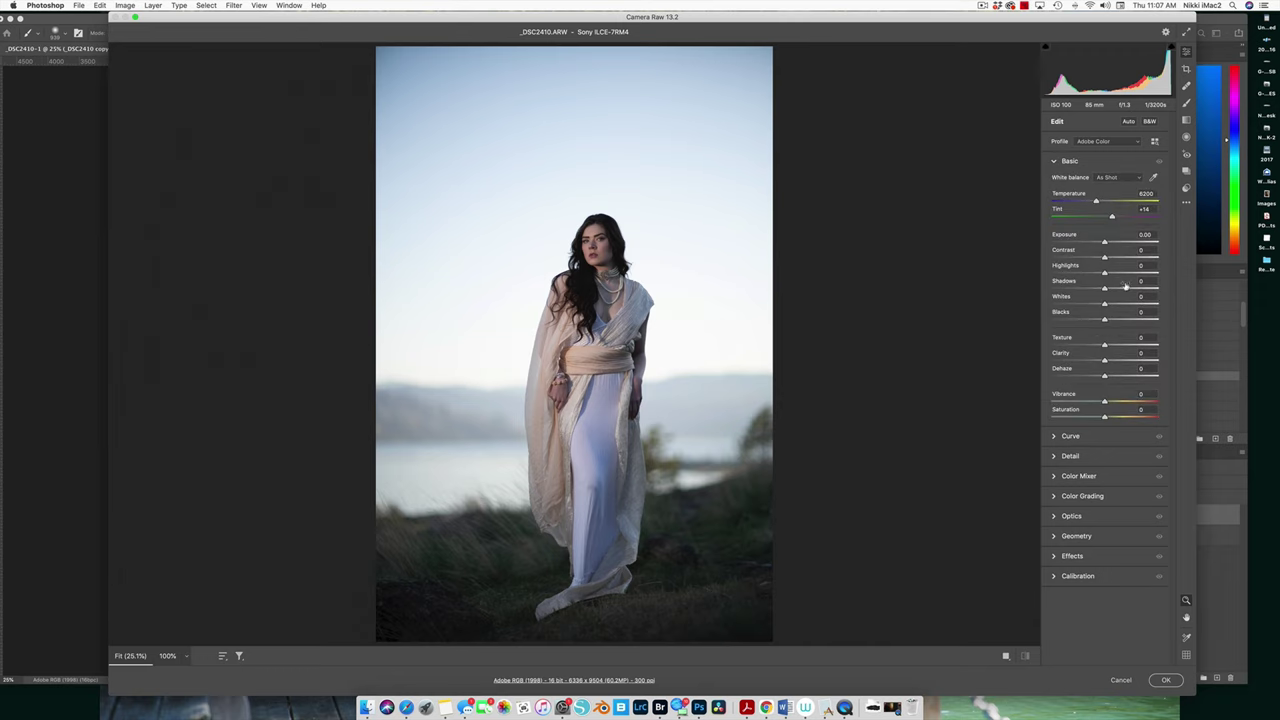
left_click_drag(1103, 360, 1111, 365)
mouse_move(1105, 289)
left_mouse_down()
mouse_move(1102, 273)
mouse_move(1087, 274)
left_mouse_up()
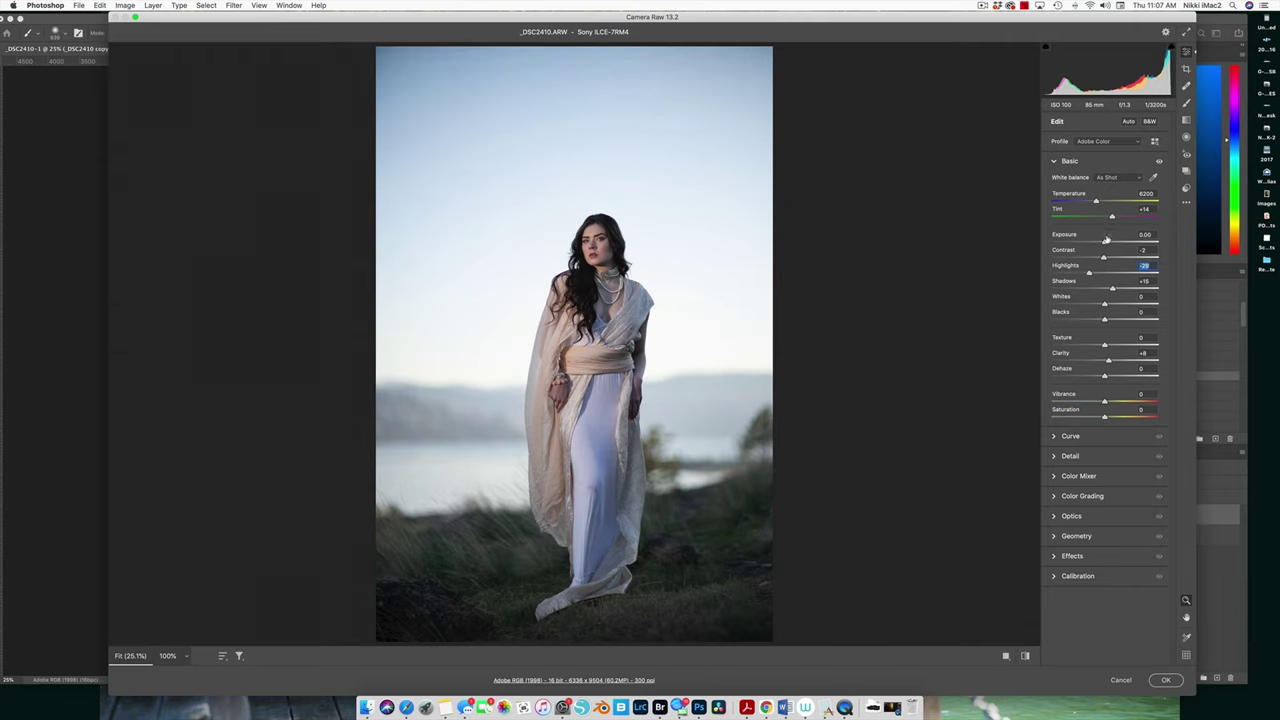
Add a tone-curve point at 186→180 and apply the raw edits back to Photoshop.
left_click(1062, 436)
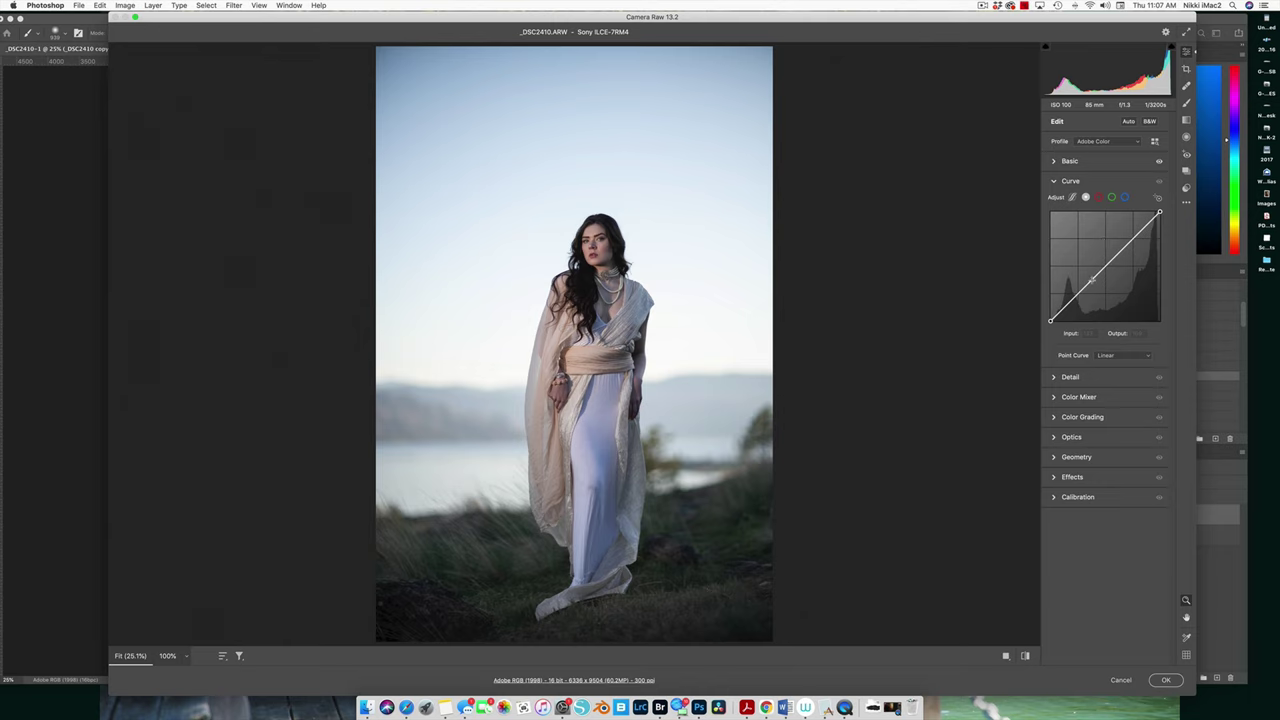
left_click(1129, 242)
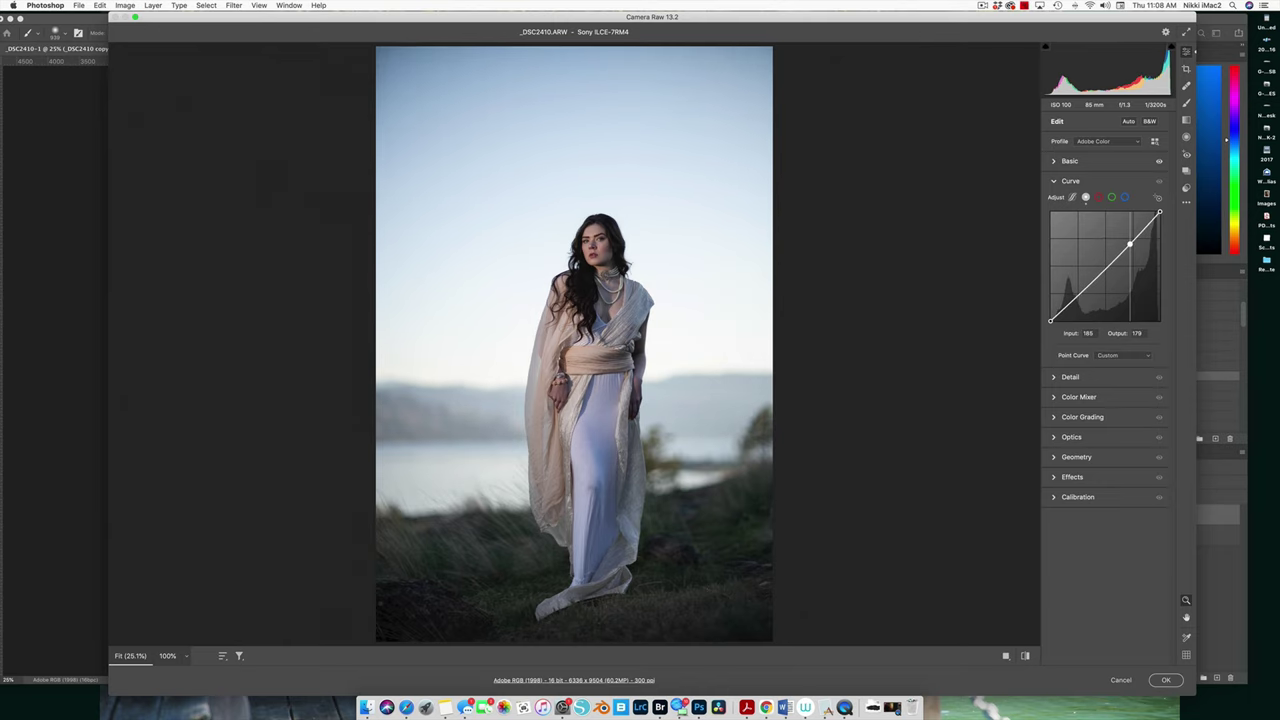
left_click_drag(1130, 243, 1129, 242)
left_click(1176, 683)
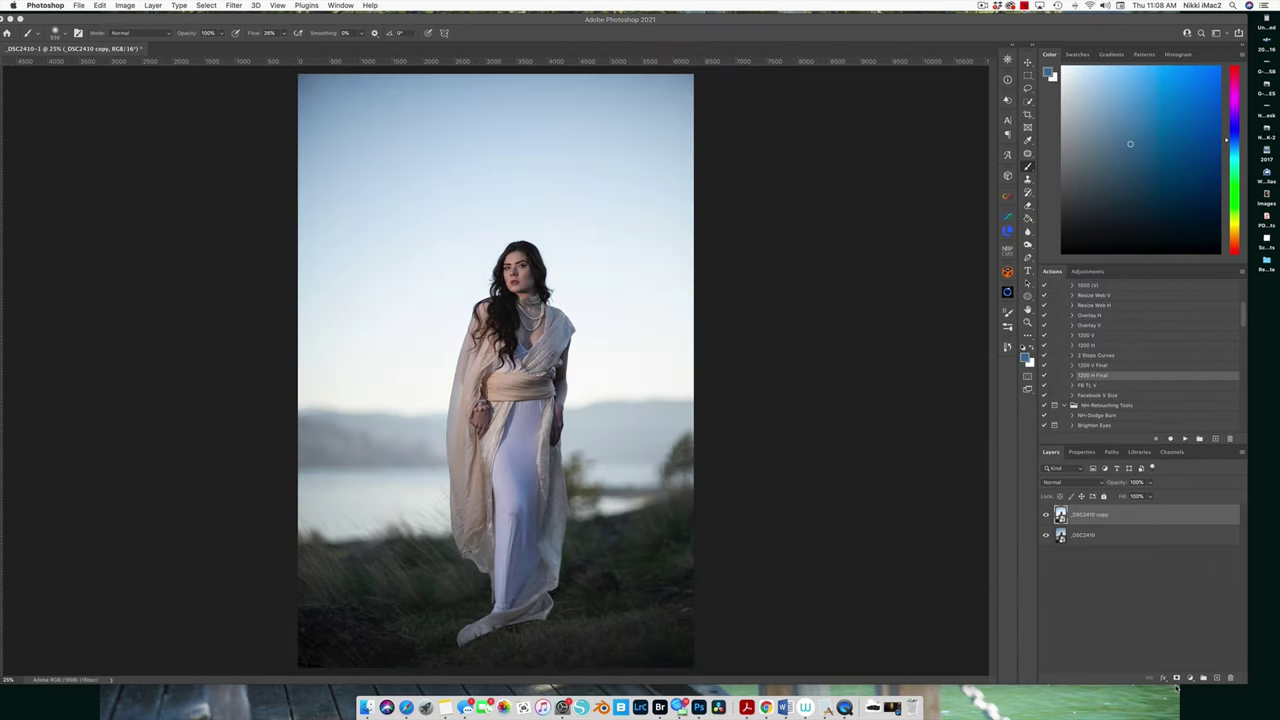
Compare the brighter copy against the original, then give it a black, hide-all layer mask.
left_click(1047, 515)
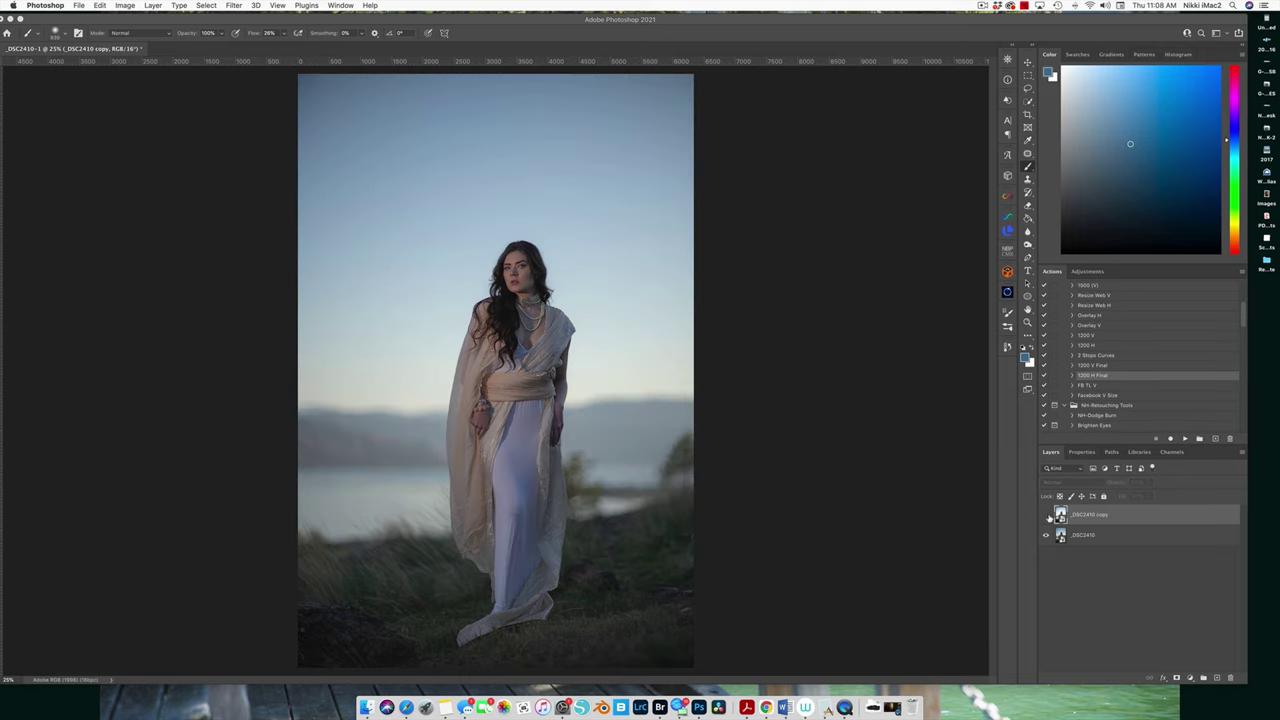
left_click(1047, 515)
left_click(1047, 515)
left_click(1047, 515)
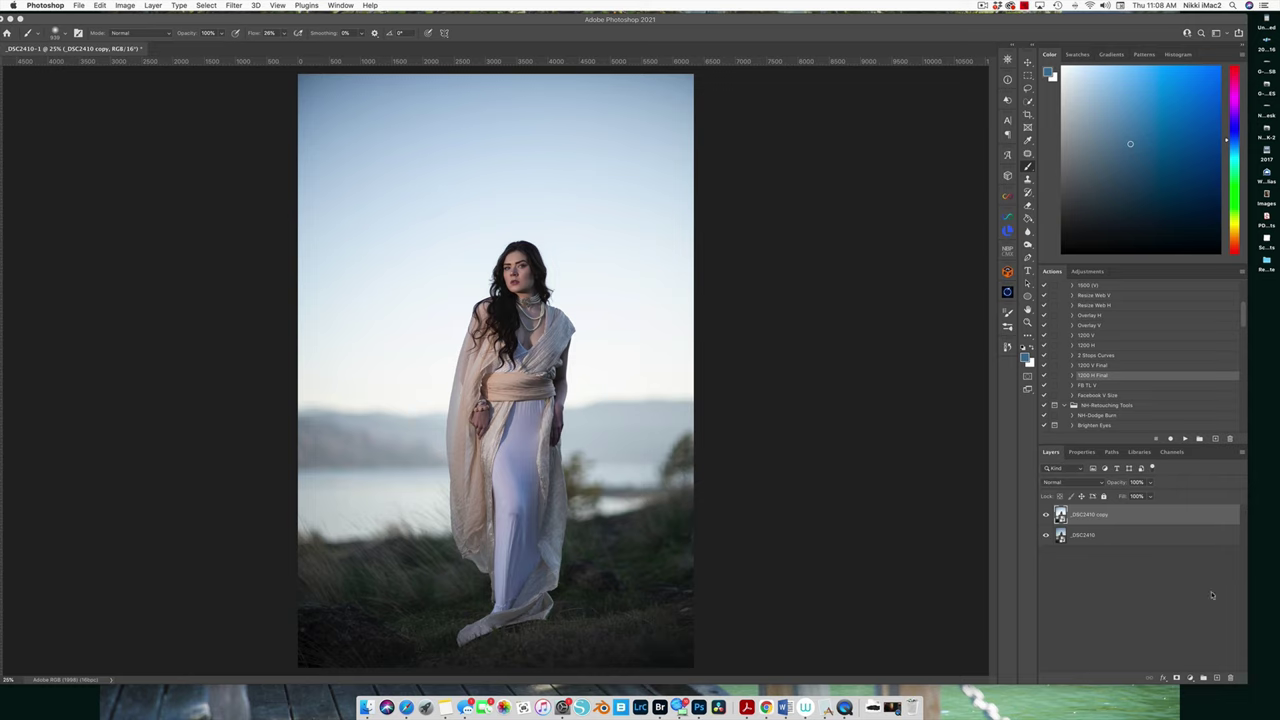
left_click(1177, 678, "alt")
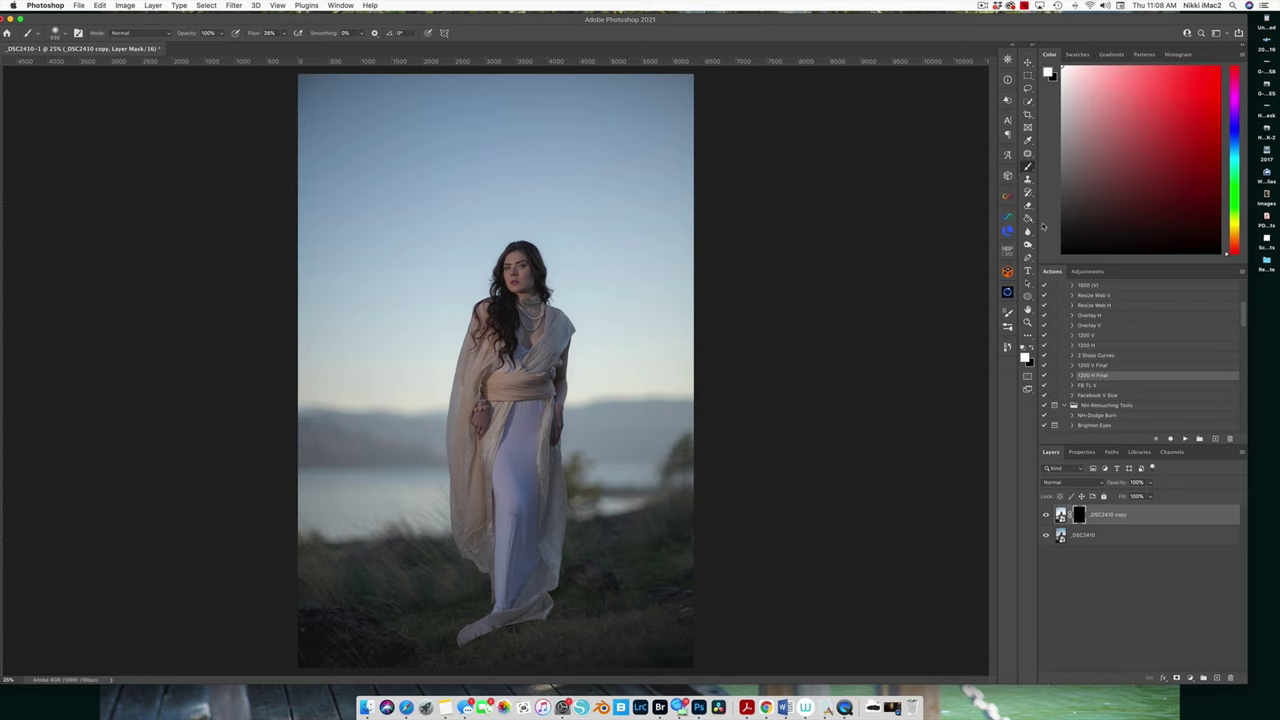
At 63% brush flow, paint the mask white over the face, chest, arm and shawl's left edge.
left_click(283, 35)
left_click_drag(283, 46, 297, 46)
left_click(515, 266)
left_click_drag(520, 264, 513, 266)
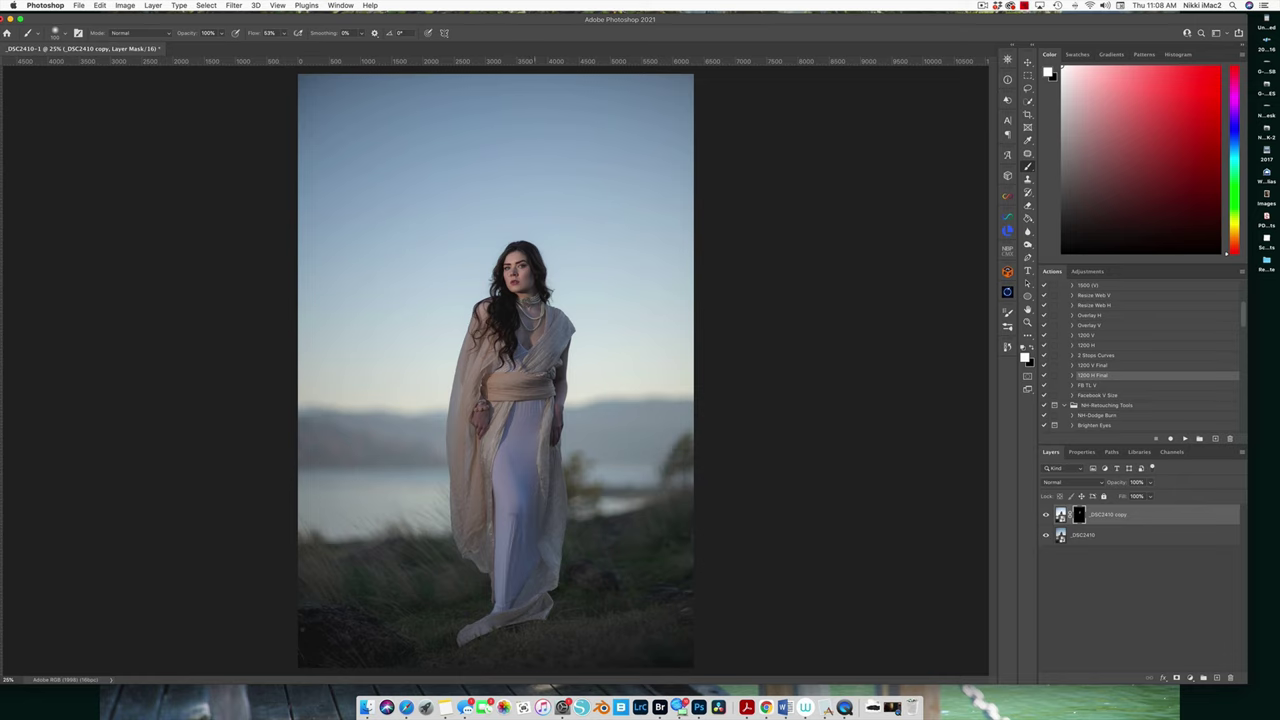
left_click_drag(530, 340, 538, 322)
left_click_drag(558, 408, 556, 433)
mouse_move(490, 338)
left_mouse_down()
mouse_move(457, 435)
mouse_move(474, 515)
mouse_move(553, 510)
mouse_move(555, 549)
mouse_move(525, 600)
left_mouse_up()
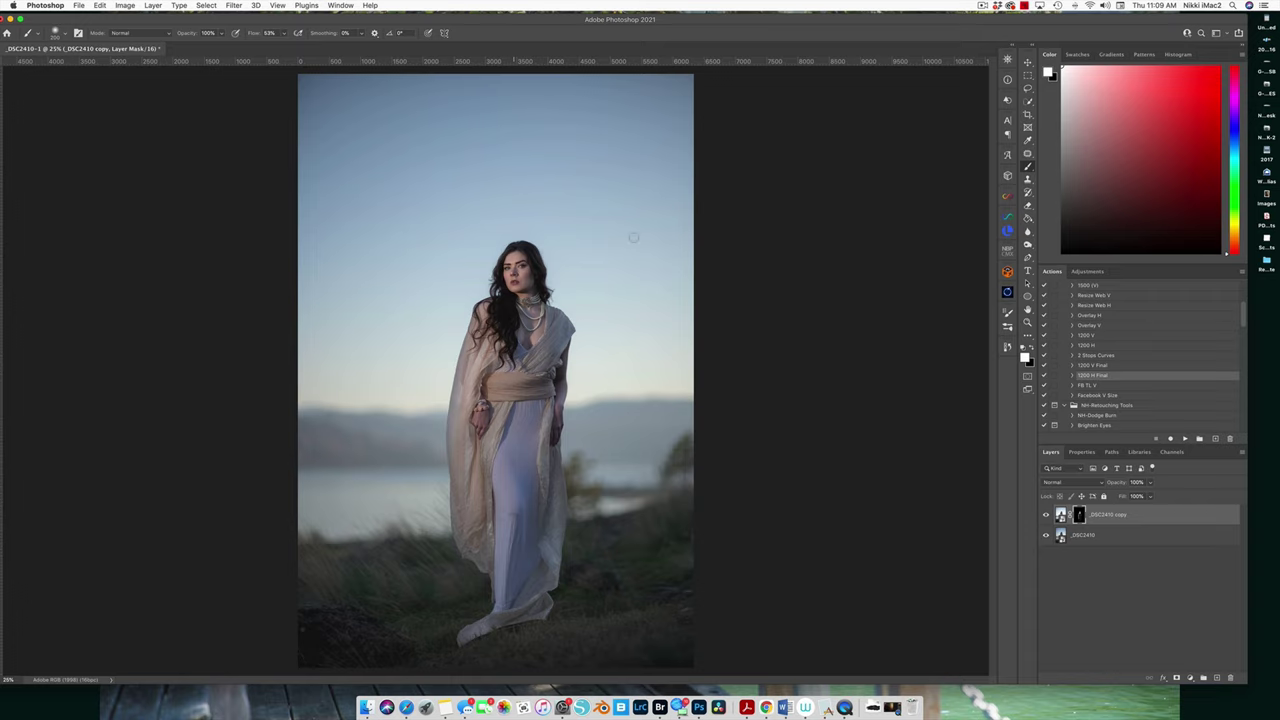
Feather the mask 2.8 px and flatten the image into one layer.
left_click(1082, 452)
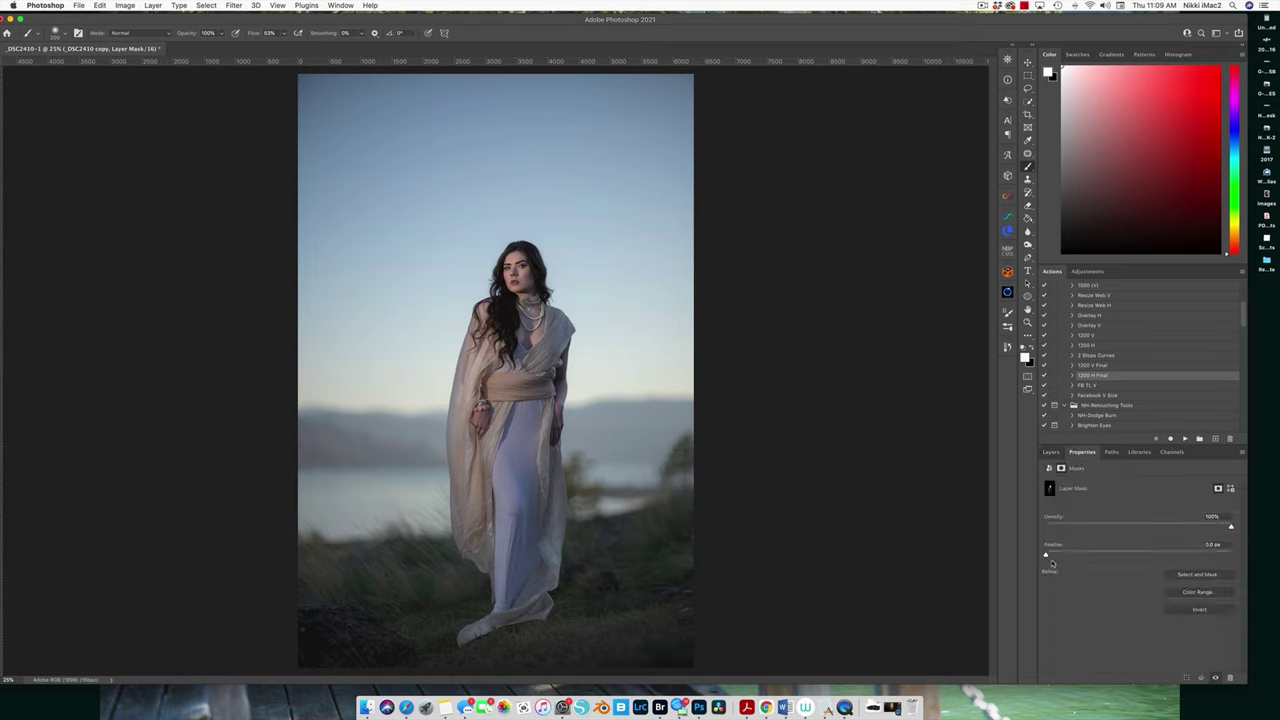
left_click_drag(1046, 556, 1075, 556)
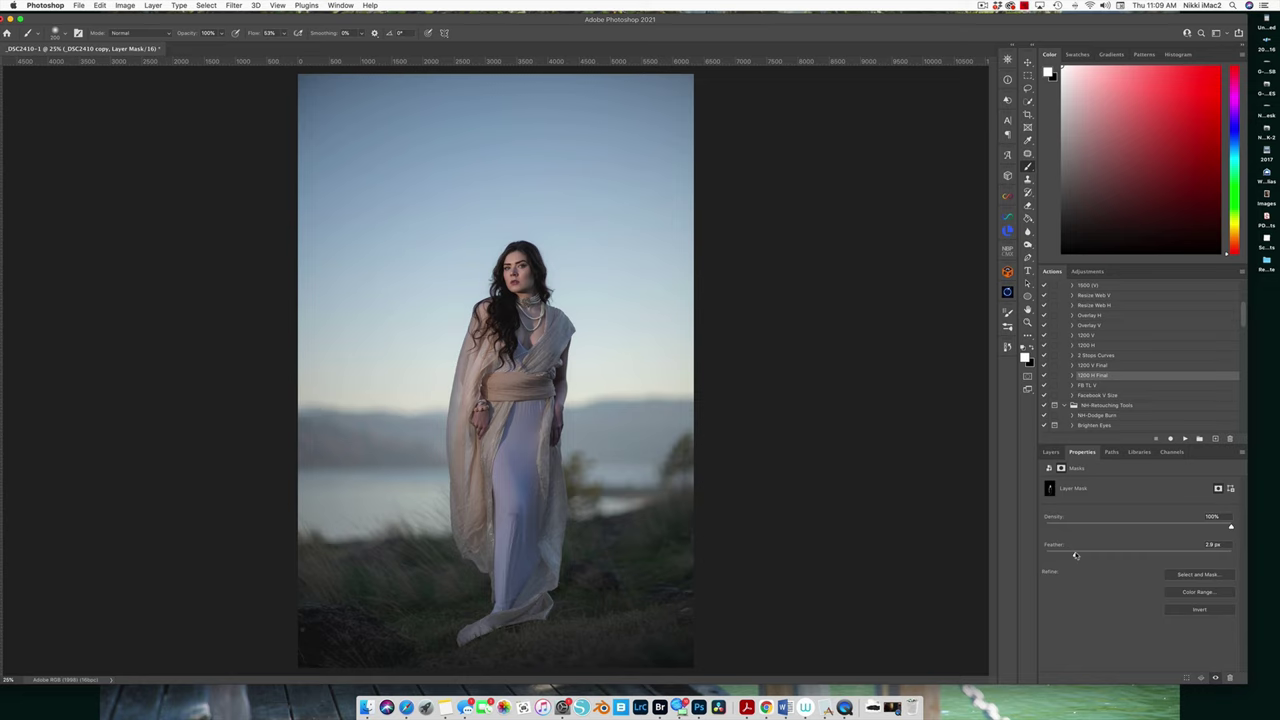
left_click(152, 5)
left_click(226, 243)
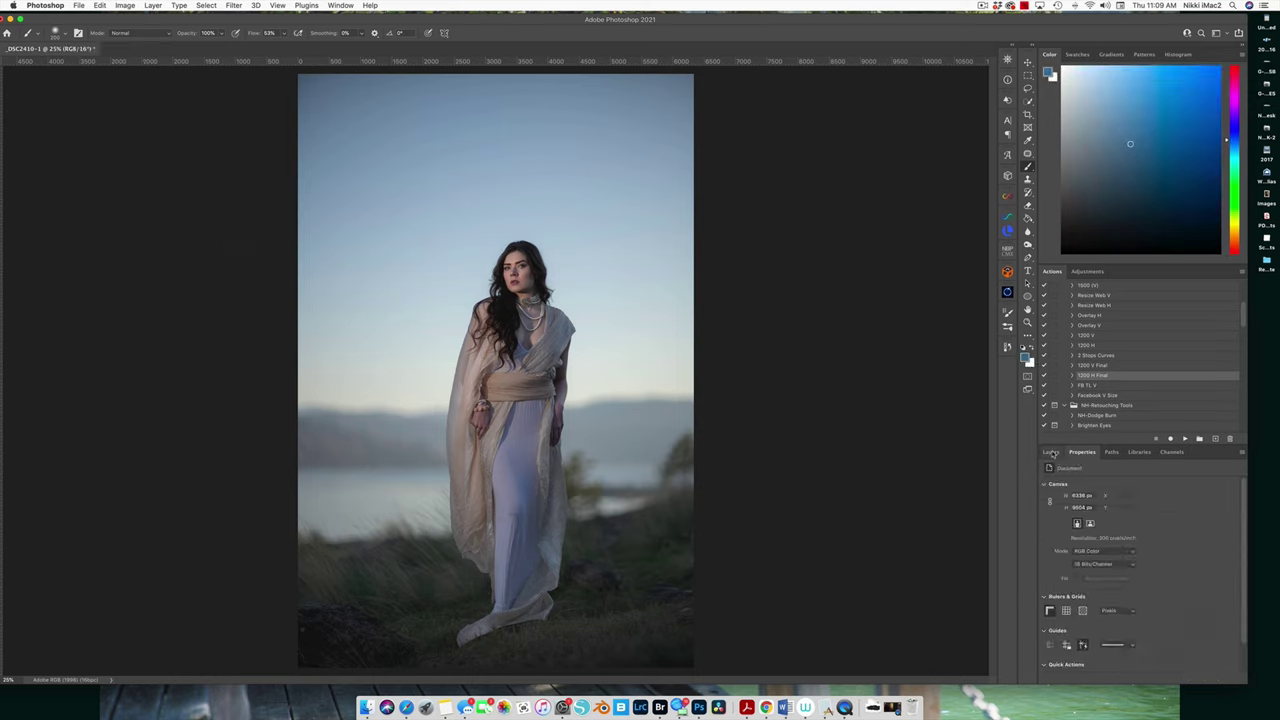
Duplicate the Background into Layer 1 and bring it into Liquify, adjusting the brush size.
left_click(1051, 452)
key("super+j")
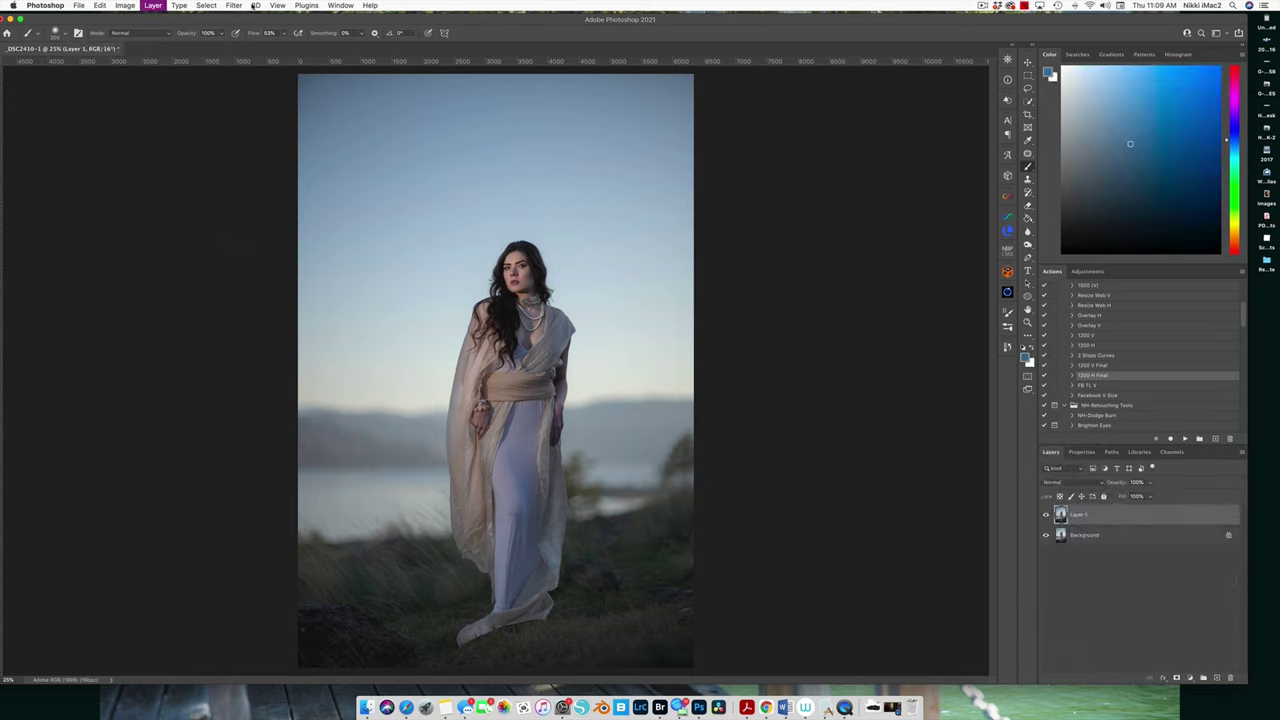
left_click(229, 5)
left_click(257, 82)
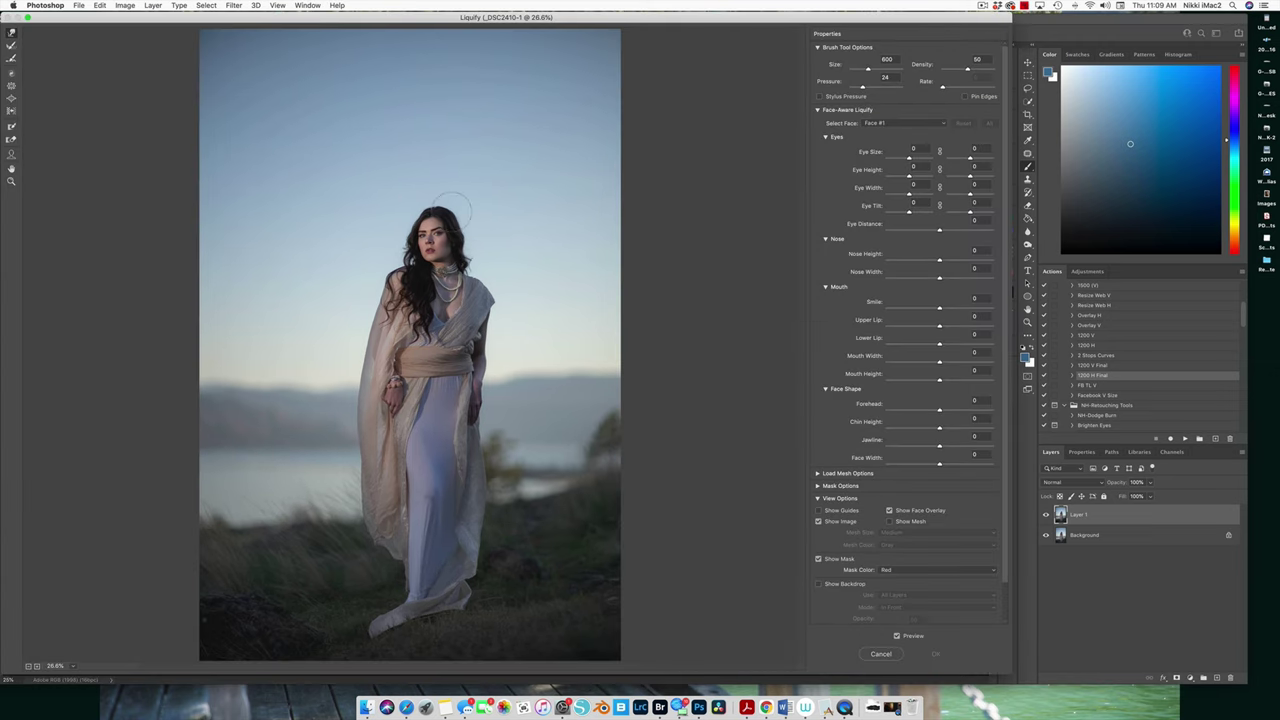
key("bracketleft")
key("bracketleft")
key("bracketleft")
key("bracketleft")
key("bracketleft")
key("bracketleft")
key("bracketleft")
key("bracketleft")
key("bracketright")
key("bracketright")
key("bracketright")
key("bracketleft")
key("bracketright")
key("bracketright")
key("bracketright")
key("bracketright")
key("bracketright")
key("bracketright")
key("bracketright")
key("bracketright")
key("bracketright")
key("bracketright")
Narrow the woman's jawline to -41 with Face-Aware Liquify and apply it.
left_click_drag(939, 447, 920, 447)
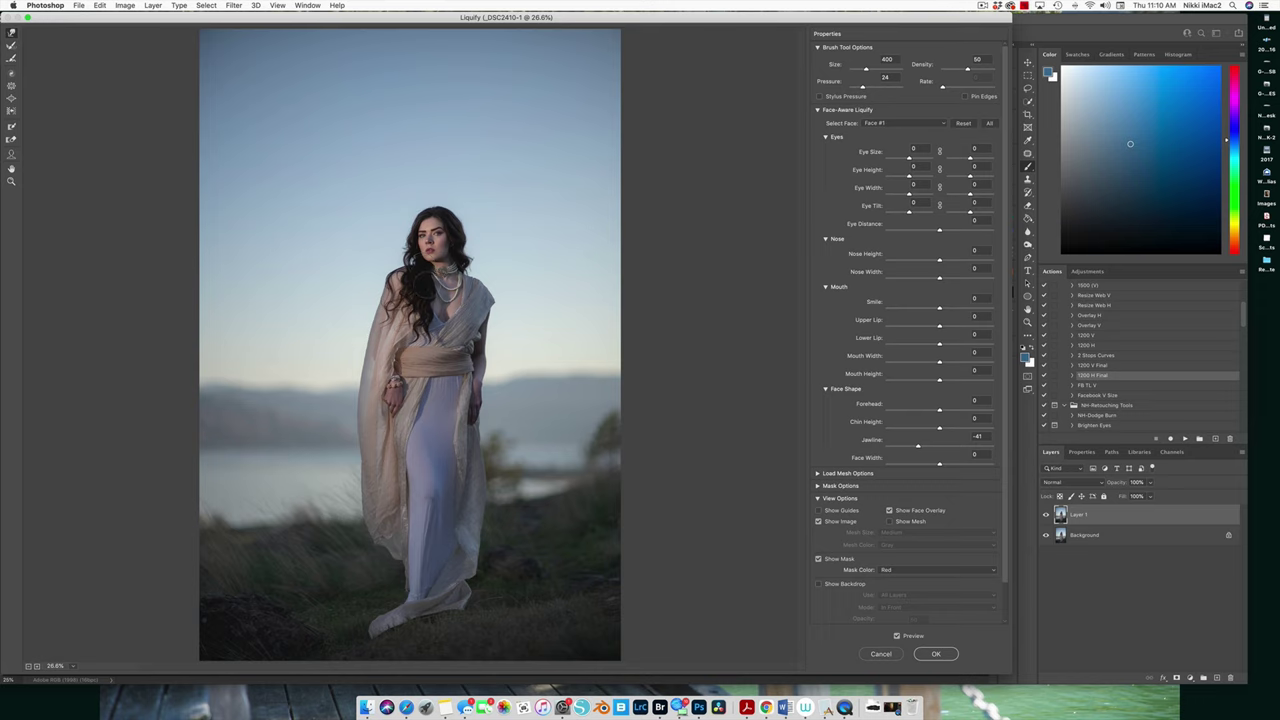
key("bracketleft")
key("bracketleft")
key("bracketleft")
key("bracketright")
key("bracketright")
key("bracketright")
key("bracketright")
key("bracketleft")
key("bracketleft")
key("bracketleft")
key("bracketleft")
left_click(946, 652)
Compare the liquified layer, flatten it into Background, and add a new empty Layer 1.
left_click(1046, 514)
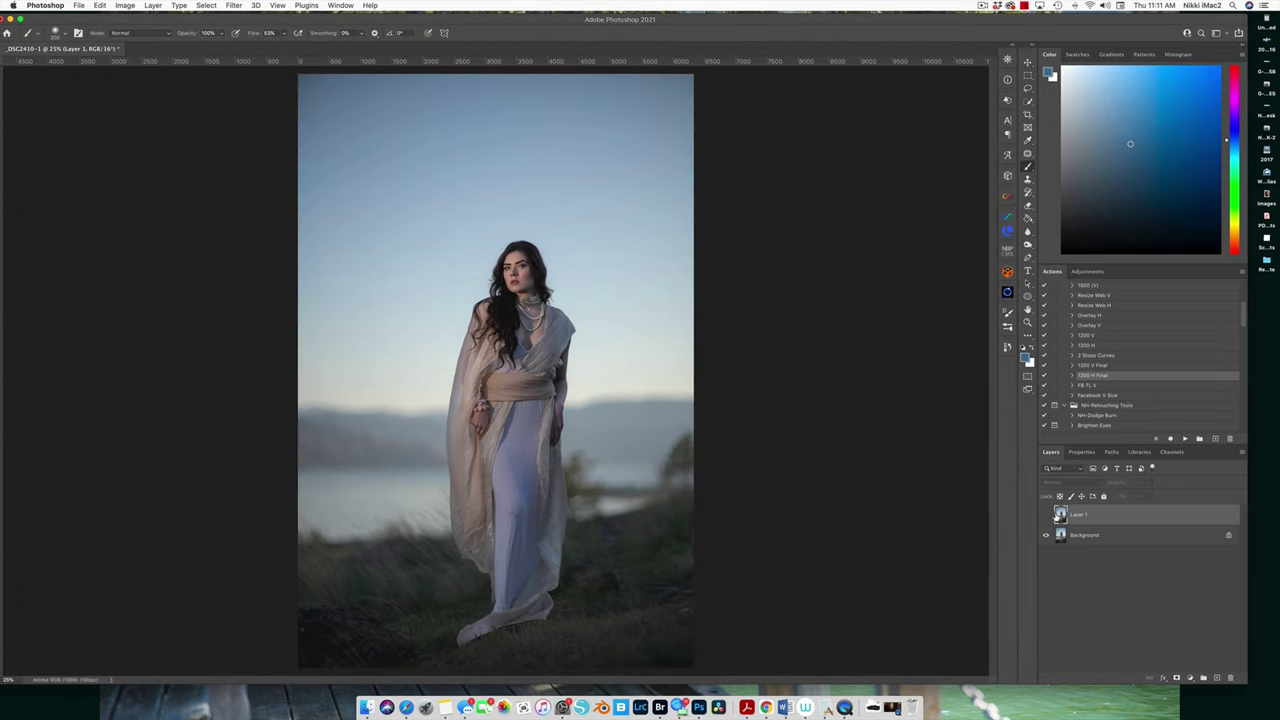
left_click(1046, 514)
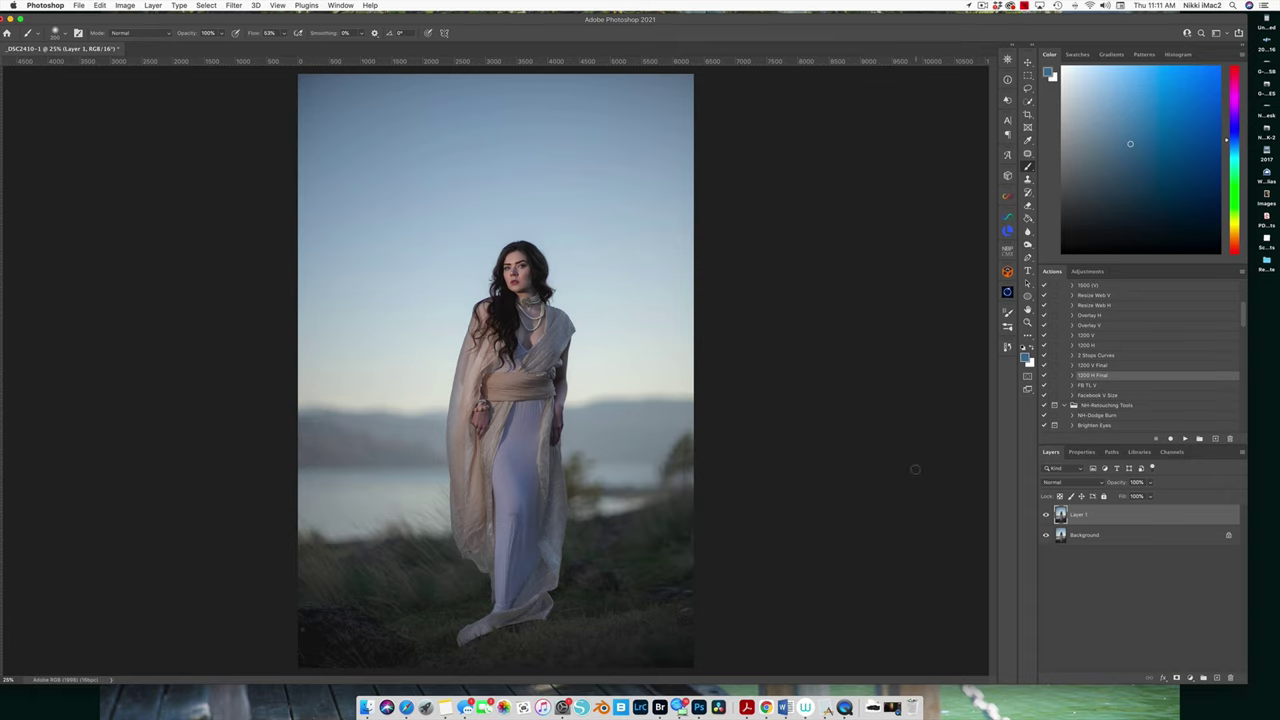
left_click(153, 5)
left_click(192, 246)
left_click(1216, 679)
Sample a greyish-blue painting colour from several spots on the dress, then zoom in.
left_click_drag(529, 364, 531, 364)
left_click(522, 401, "alt")
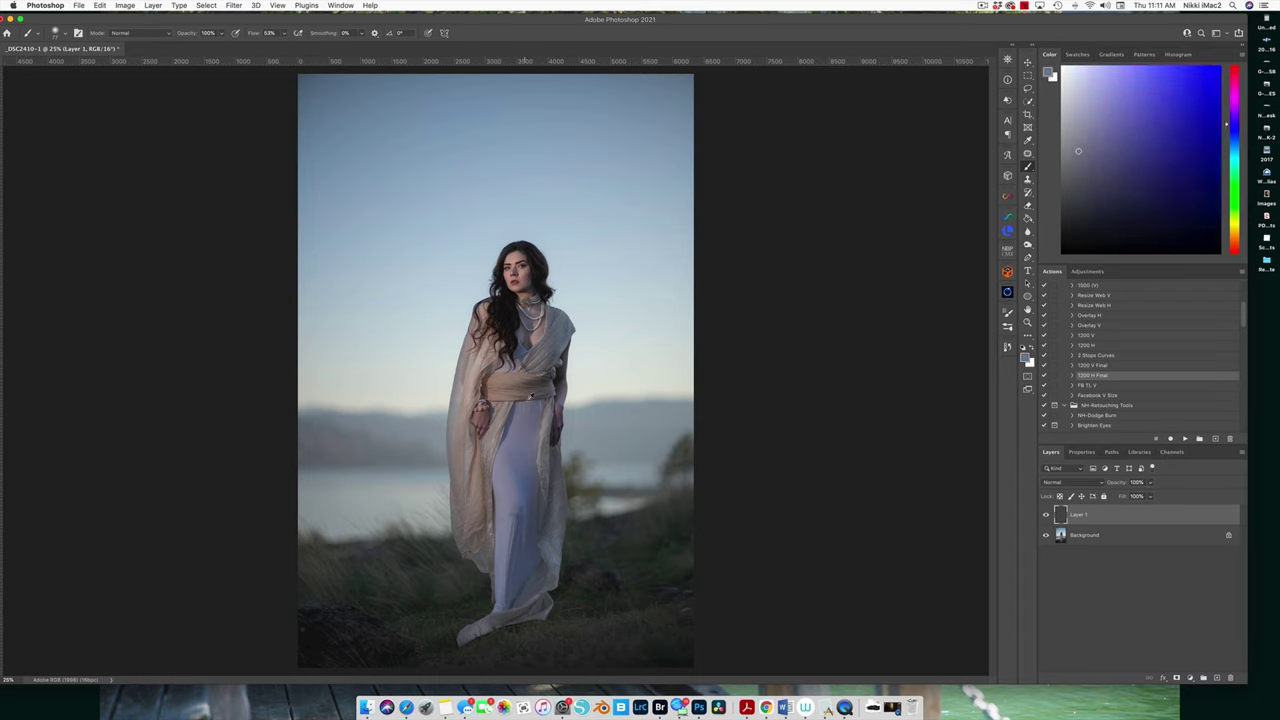
left_click(515, 401, "alt")
left_click(523, 434, "alt")
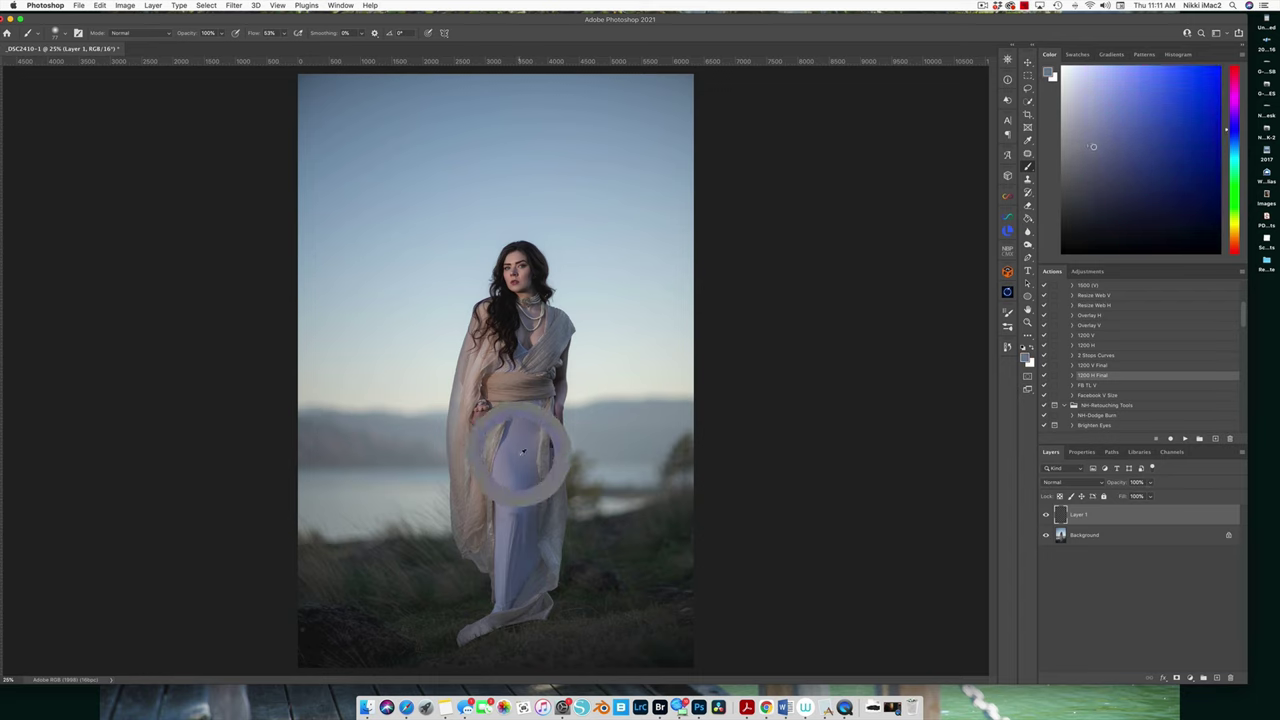
left_click(506, 514, "alt")
left_click(517, 440, "alt")
mouse_move(521, 434)
left_mouse_down()
mouse_move(509, 403)
mouse_move(520, 395)
left_mouse_up()
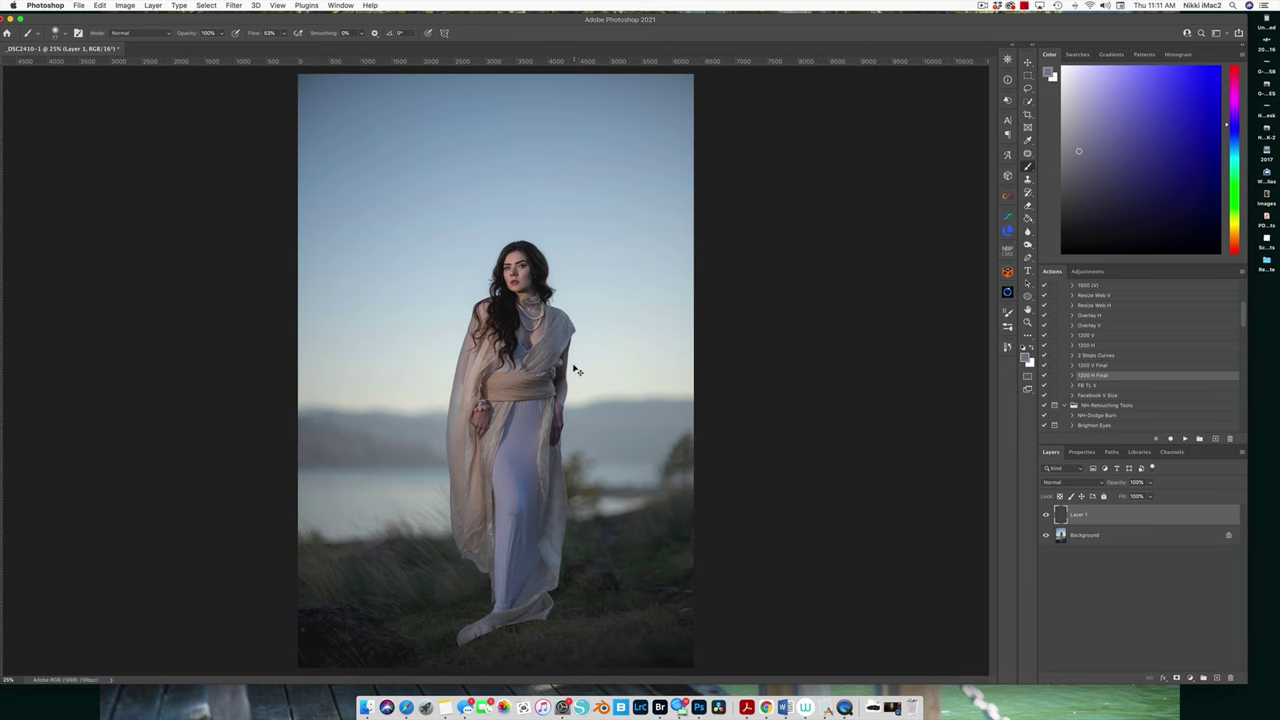
key("super+plus")
key("super+plus")
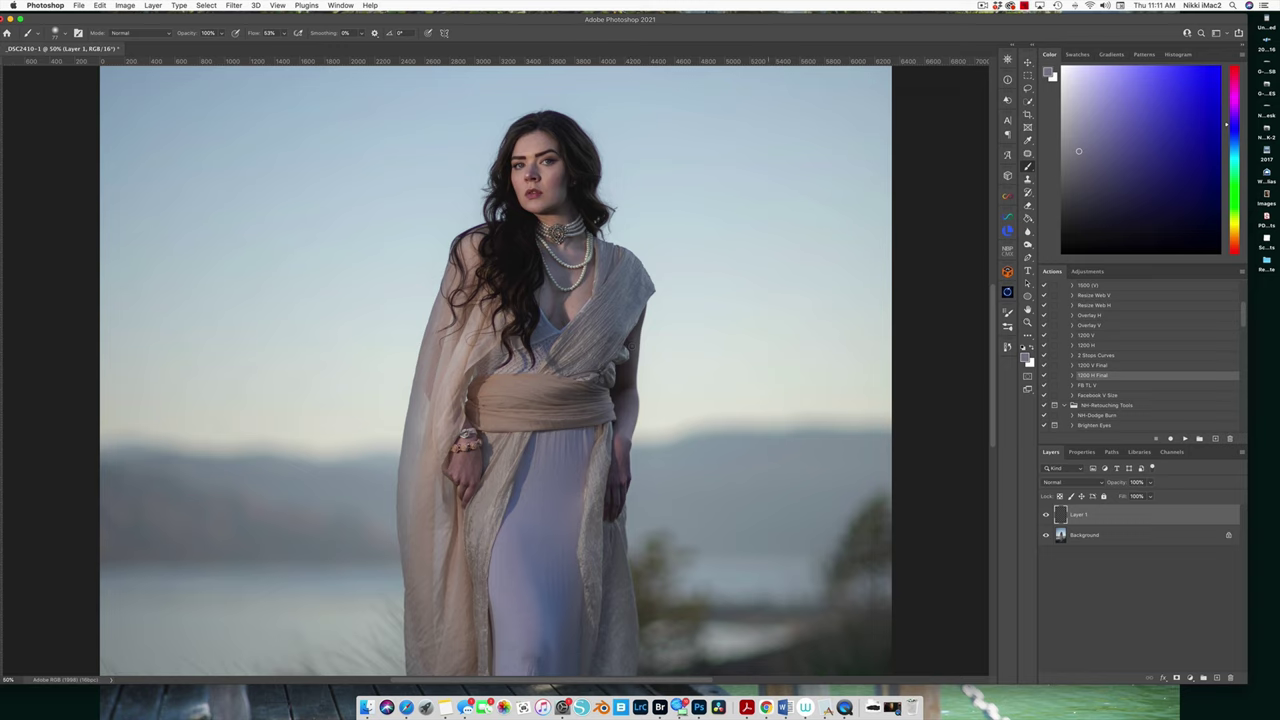
Zoom in around the waist, swap to black as painting colour and resize the brush.
key("super+equal")
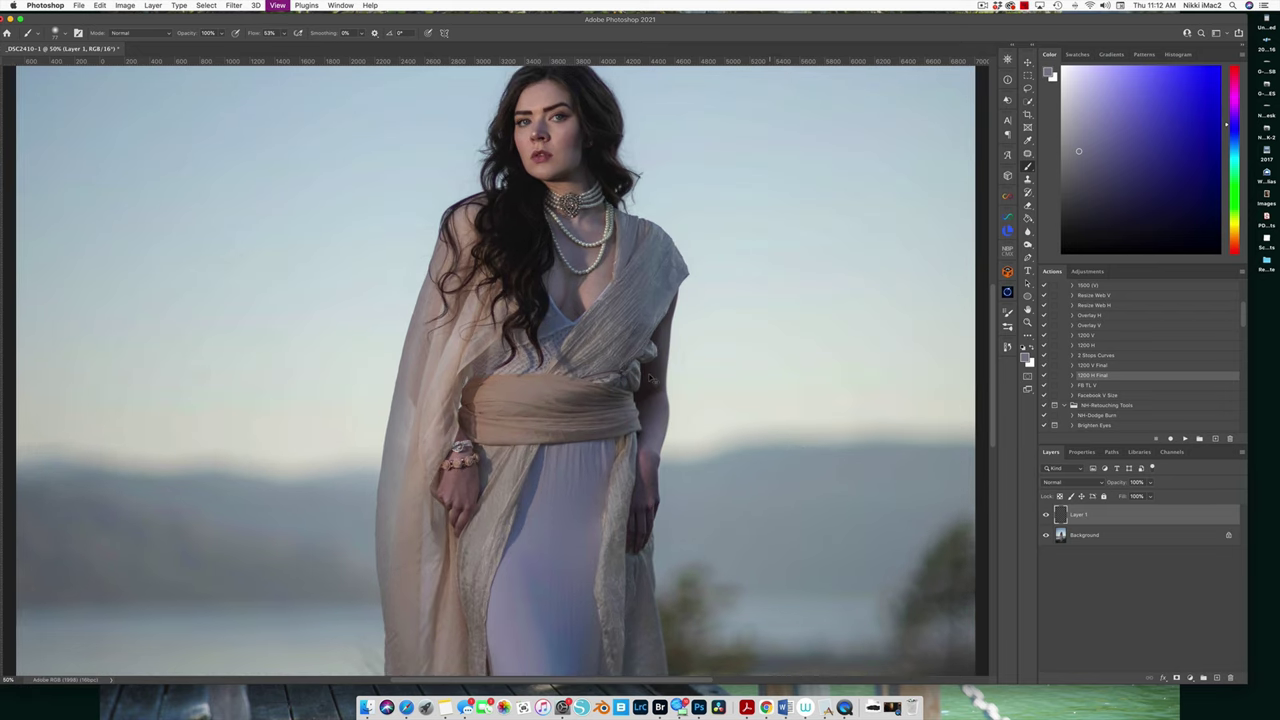
key("super+equal")
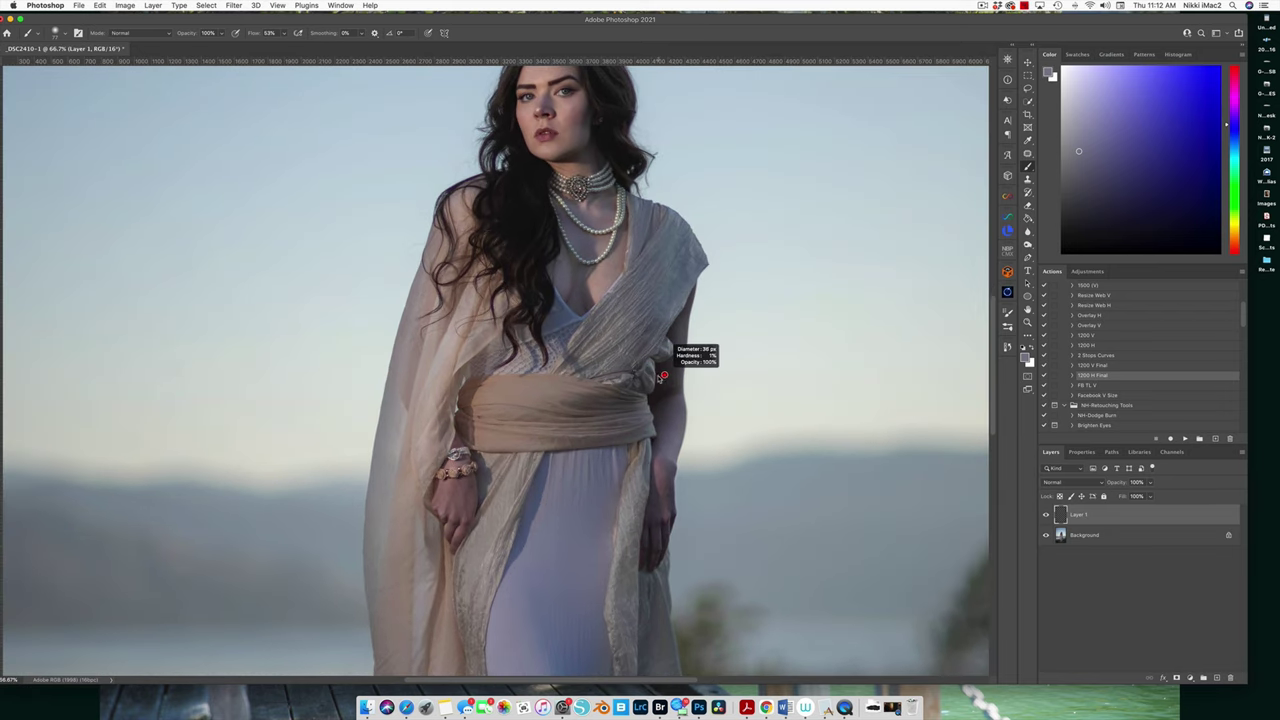
left_click_drag(663, 376, 663, 376)
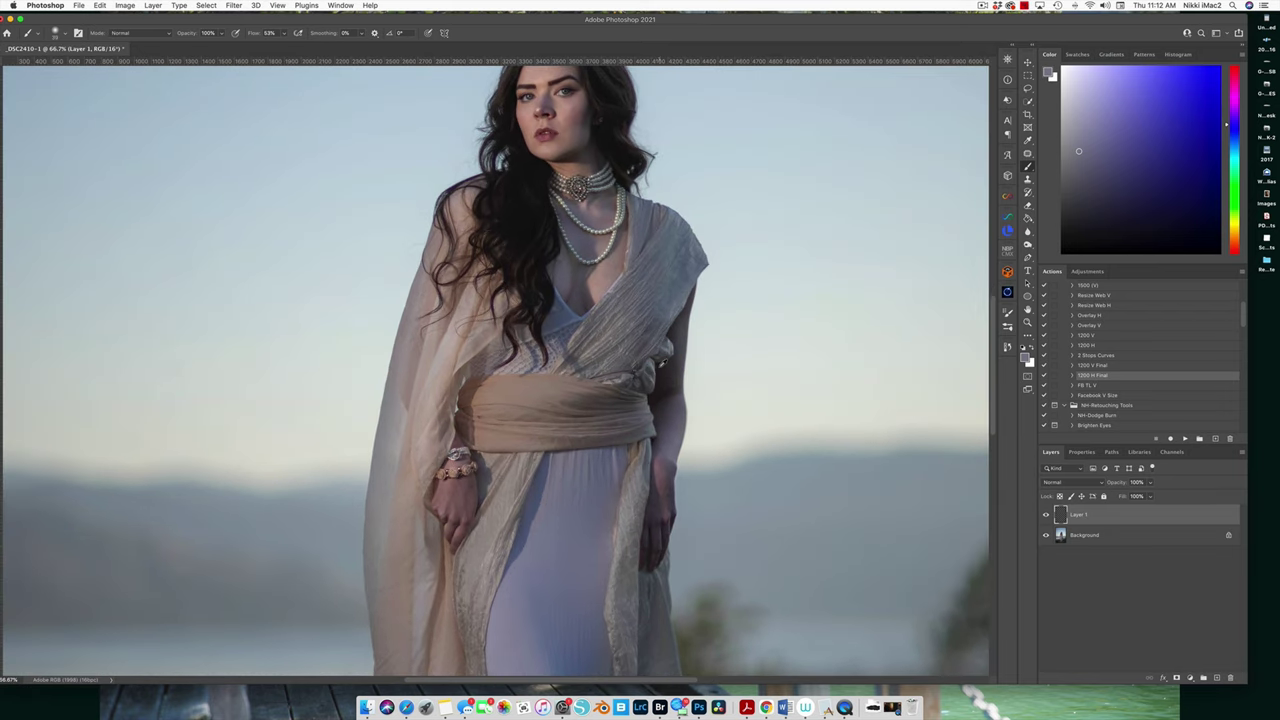
key("x")
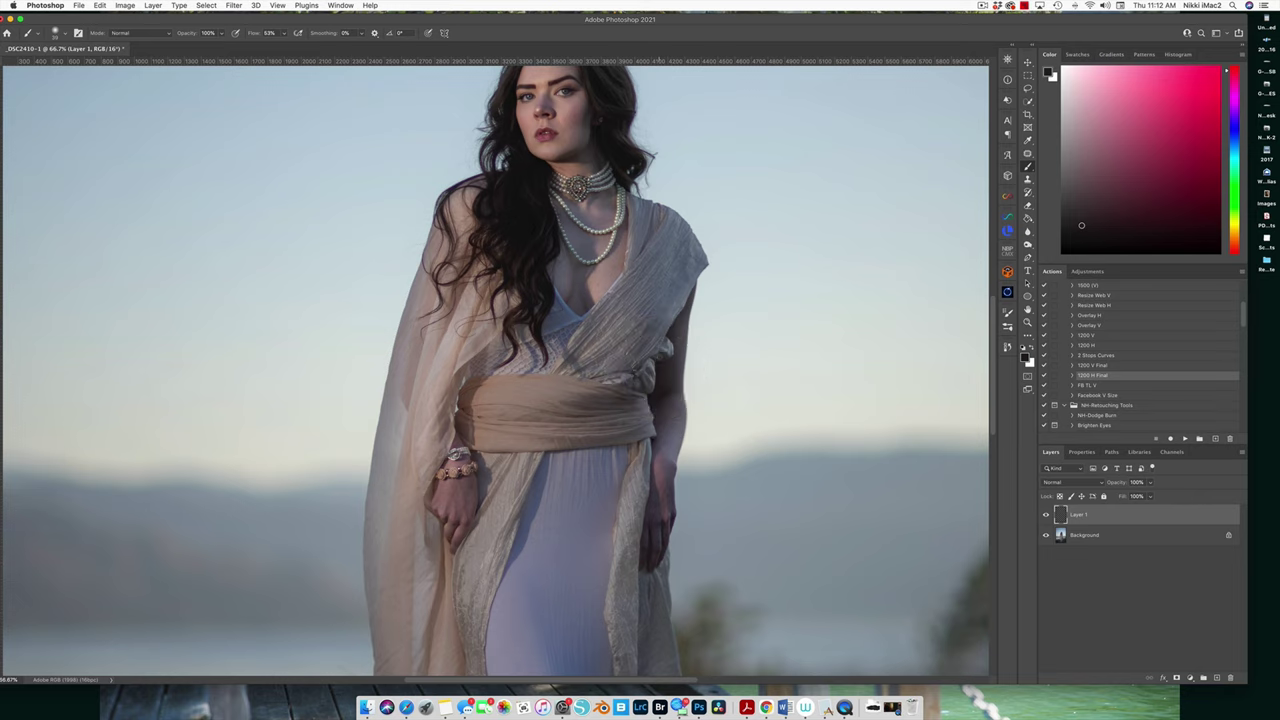
left_click_drag(661, 360, 661, 363)
left_click(657, 392)
Sample various dress tones, finally settling on a dark pink skin tone.
left_click(673, 336, "alt")
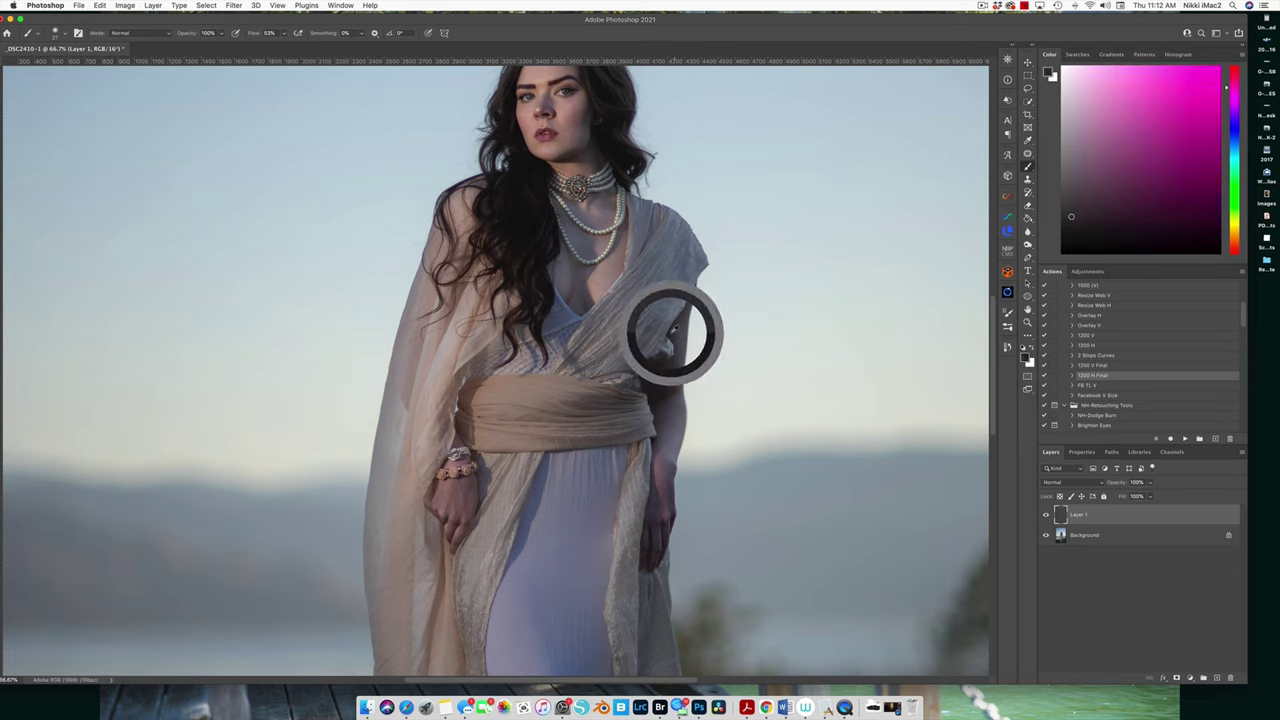
left_click(661, 356, "alt")
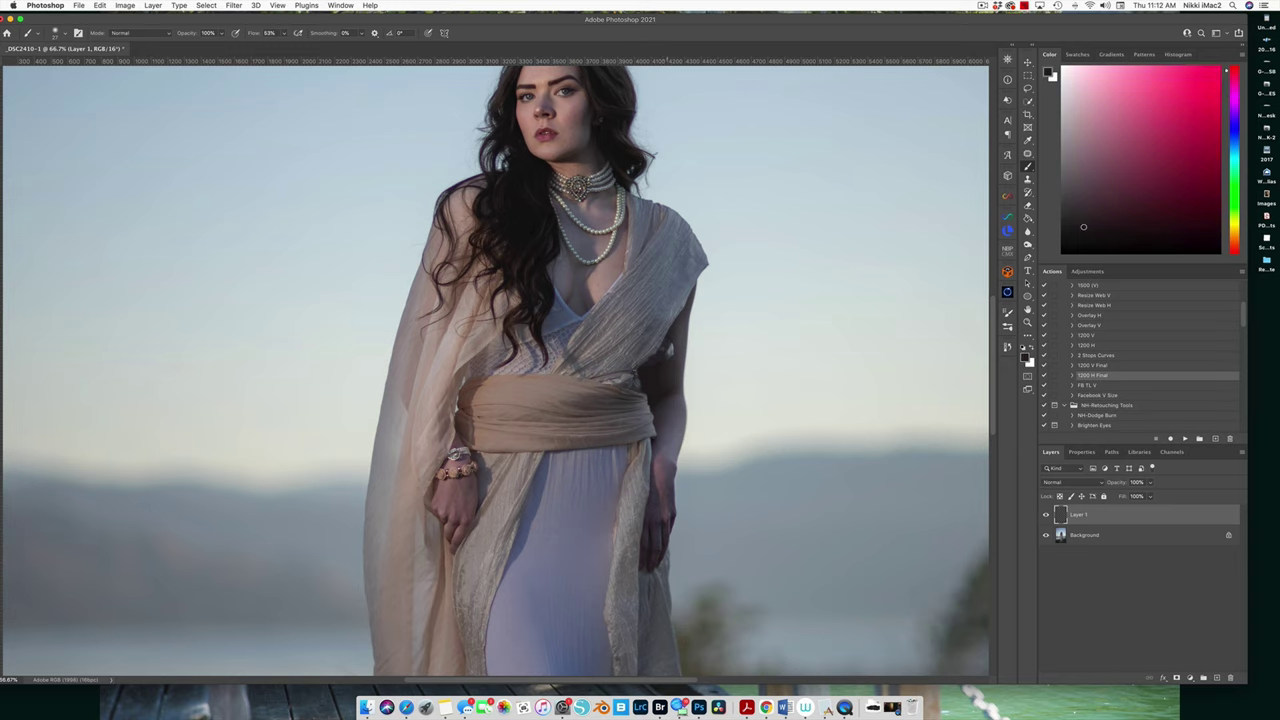
left_click(671, 335, "alt")
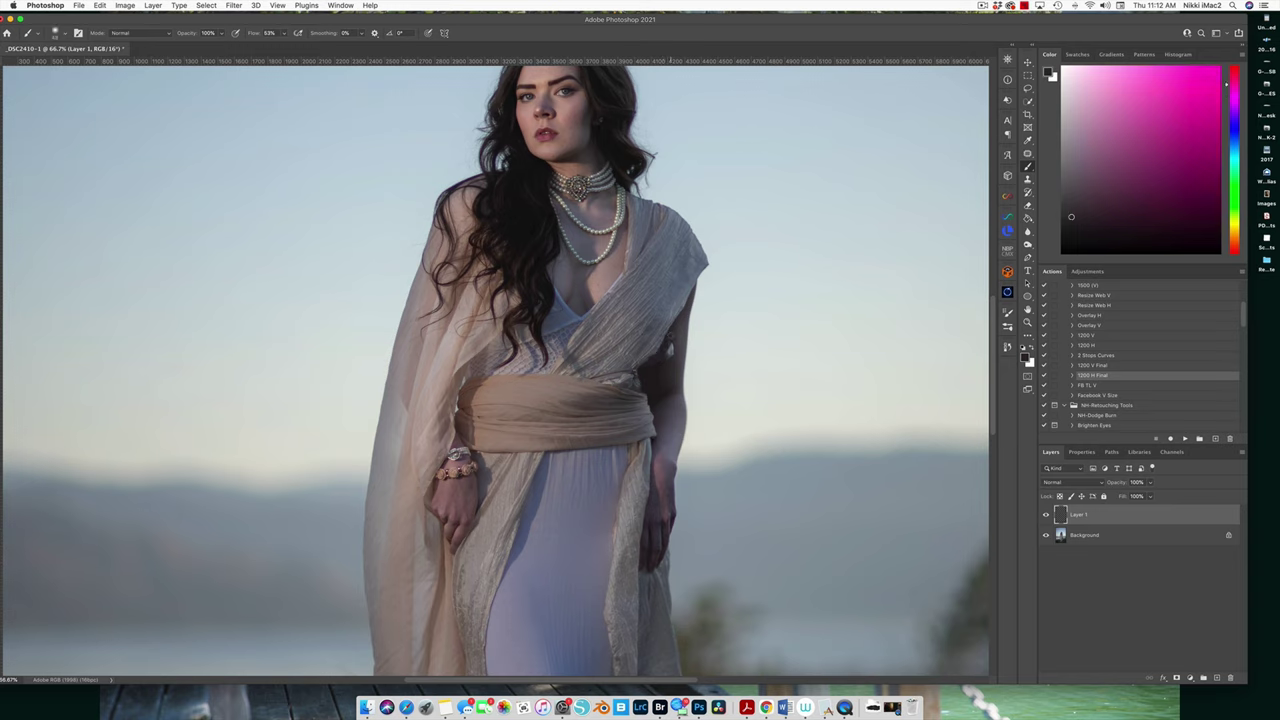
left_click(669, 350, "alt")
left_click(679, 332, "alt")
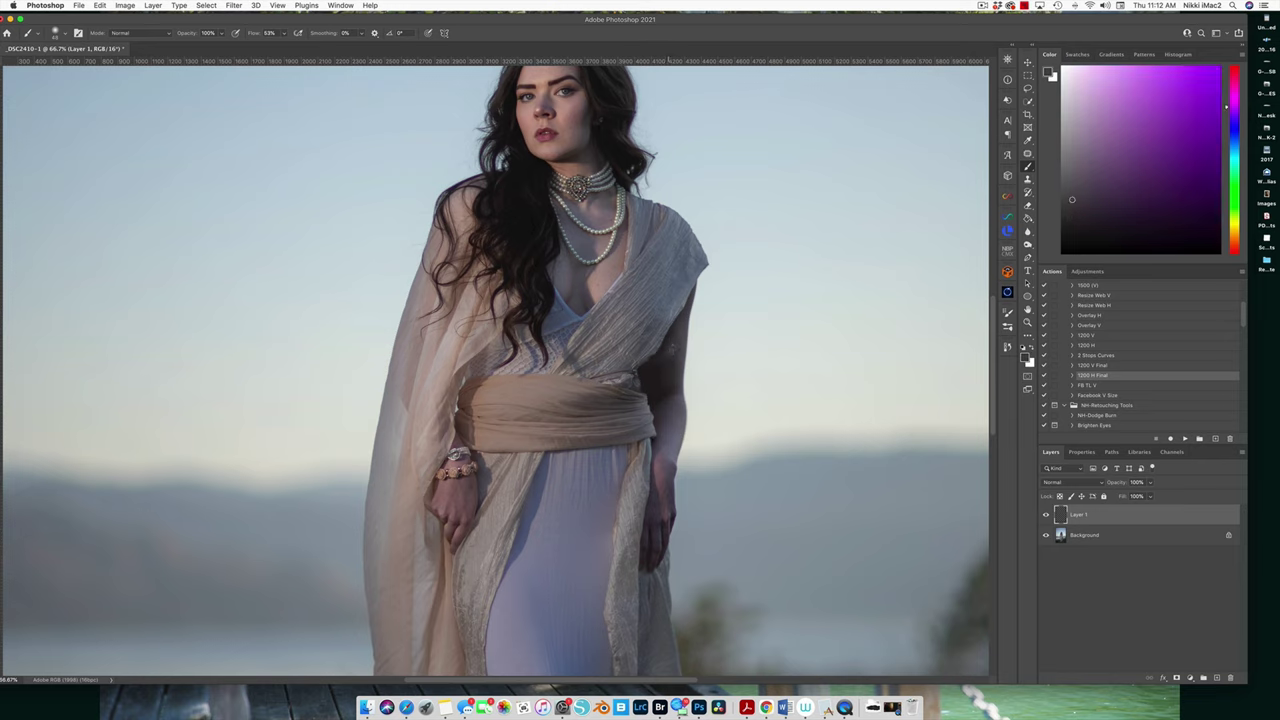
left_click(667, 366, "alt")
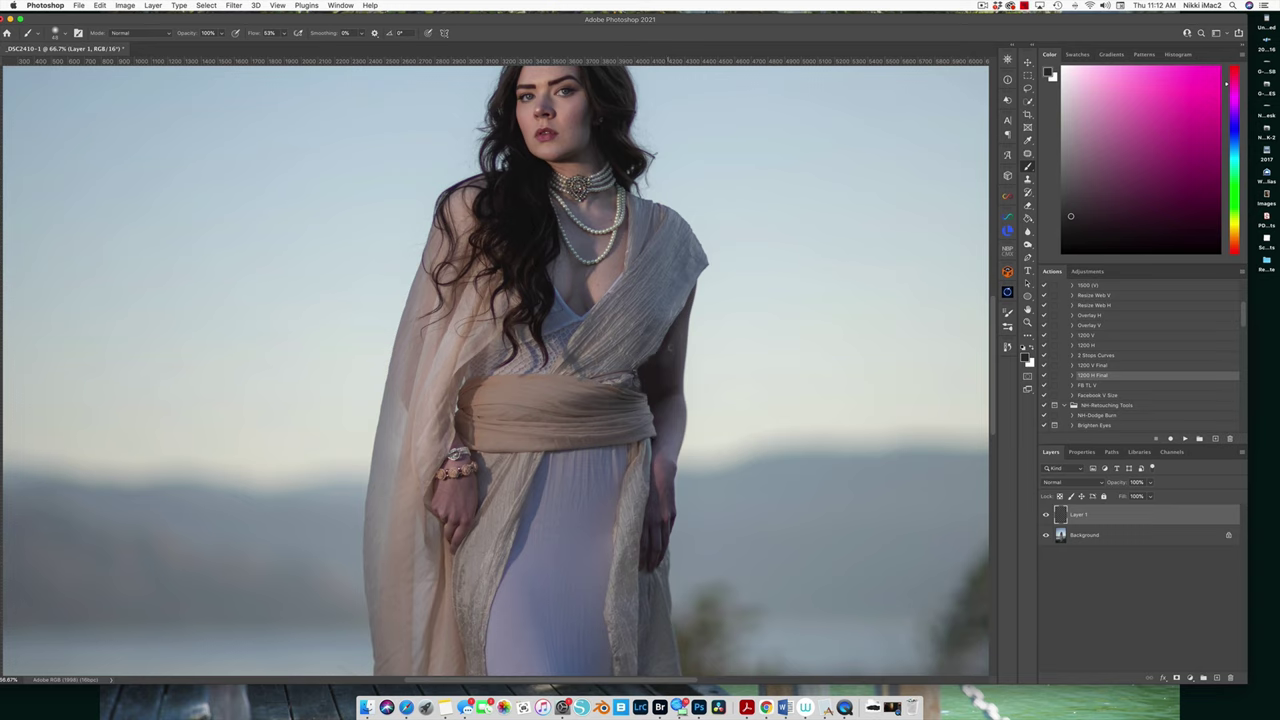
left_click(680, 337, "alt")
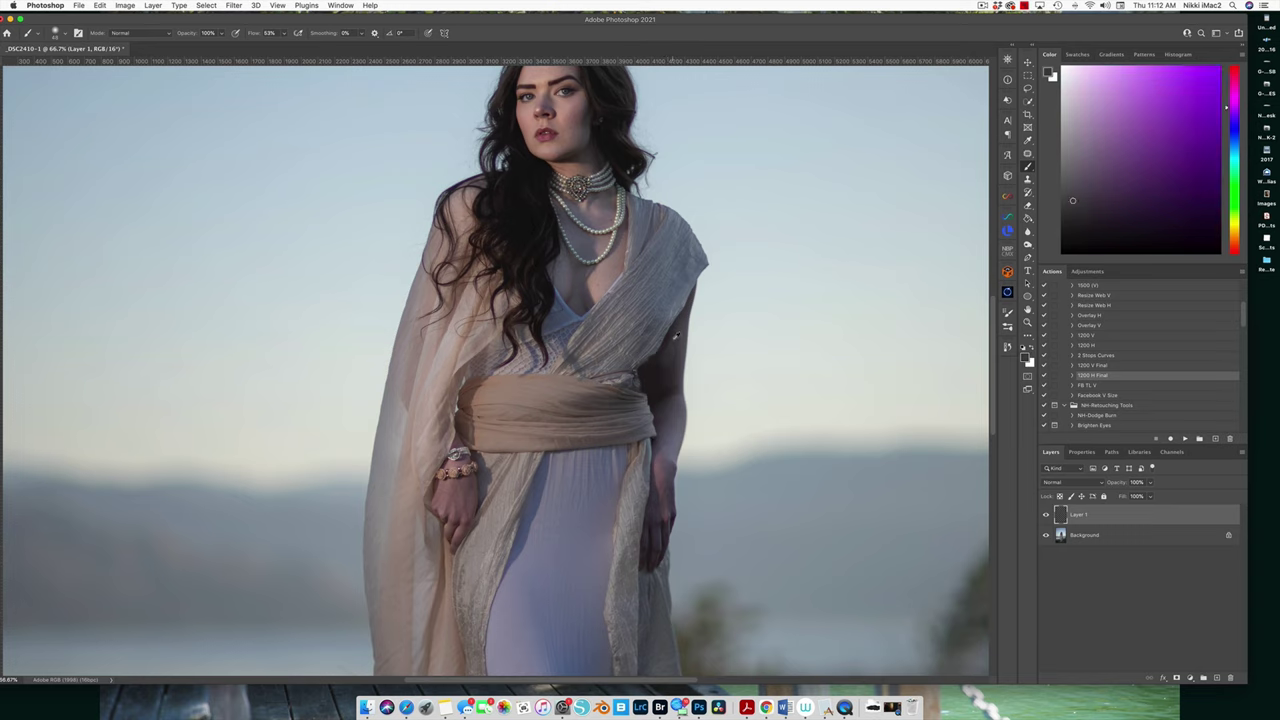
left_click(675, 337, "alt")
left_click(670, 355, "alt")
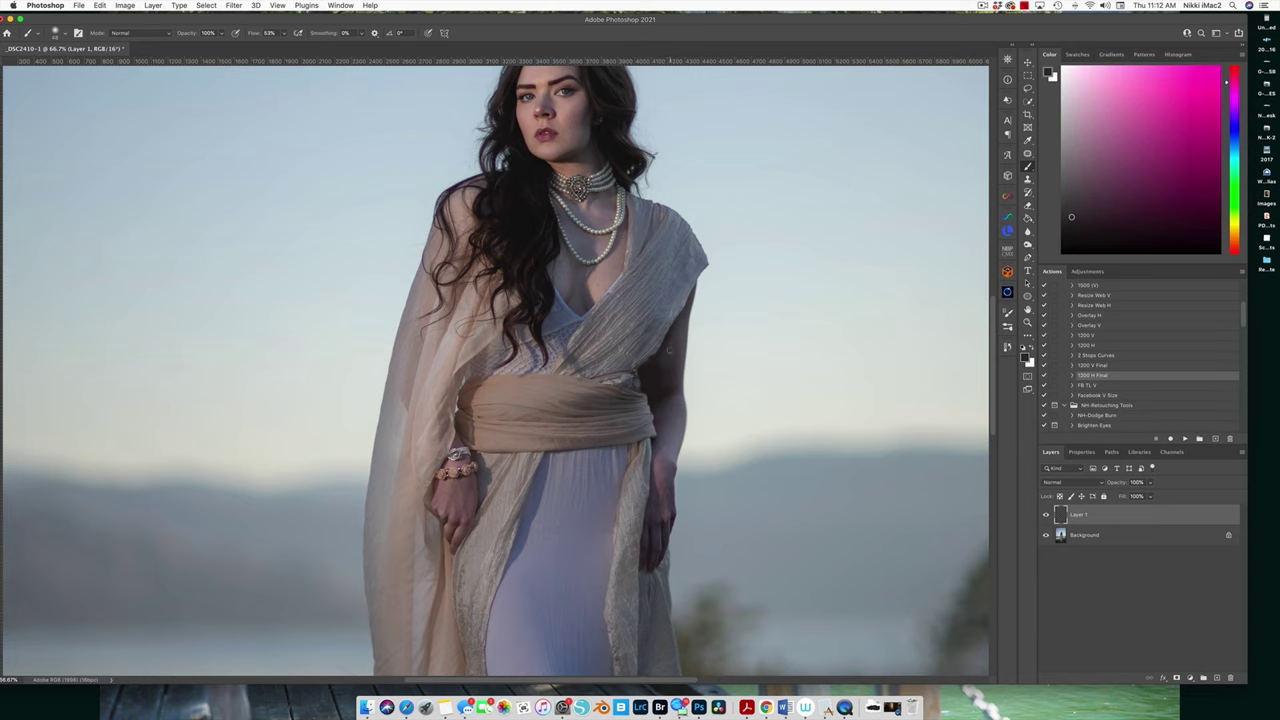
left_click(680, 337, "alt")
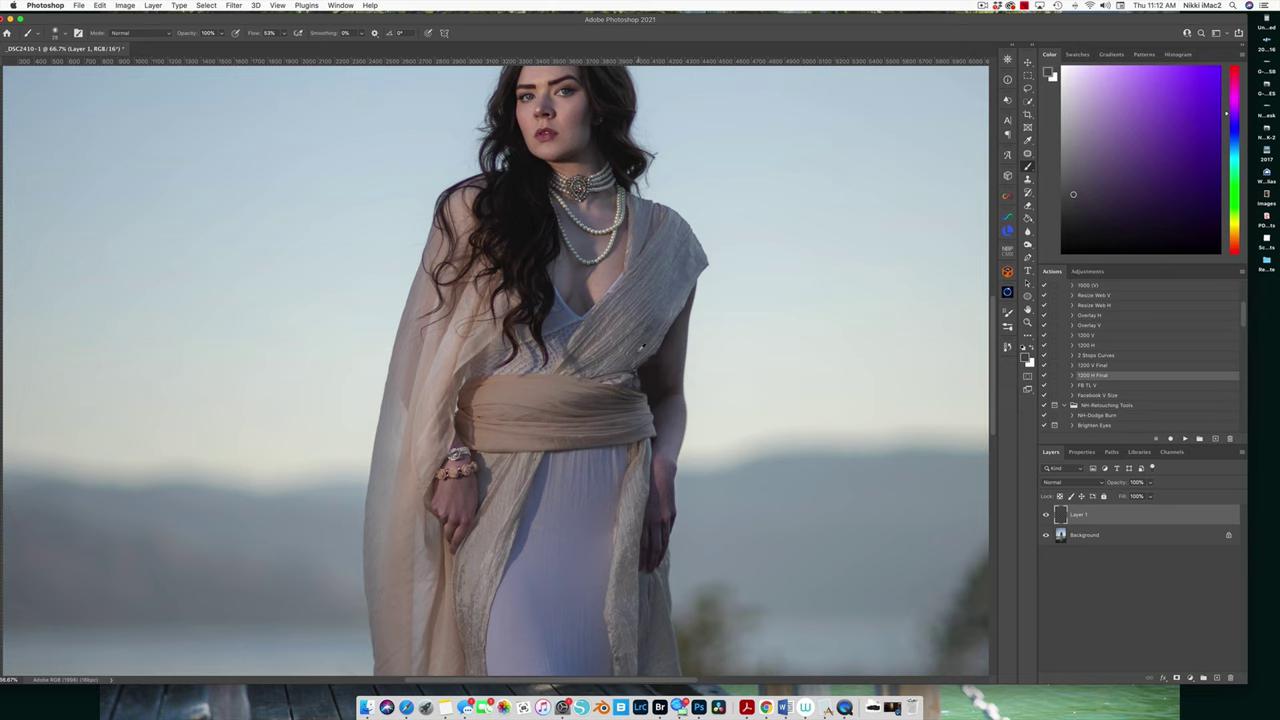
left_click(638, 352, "alt")
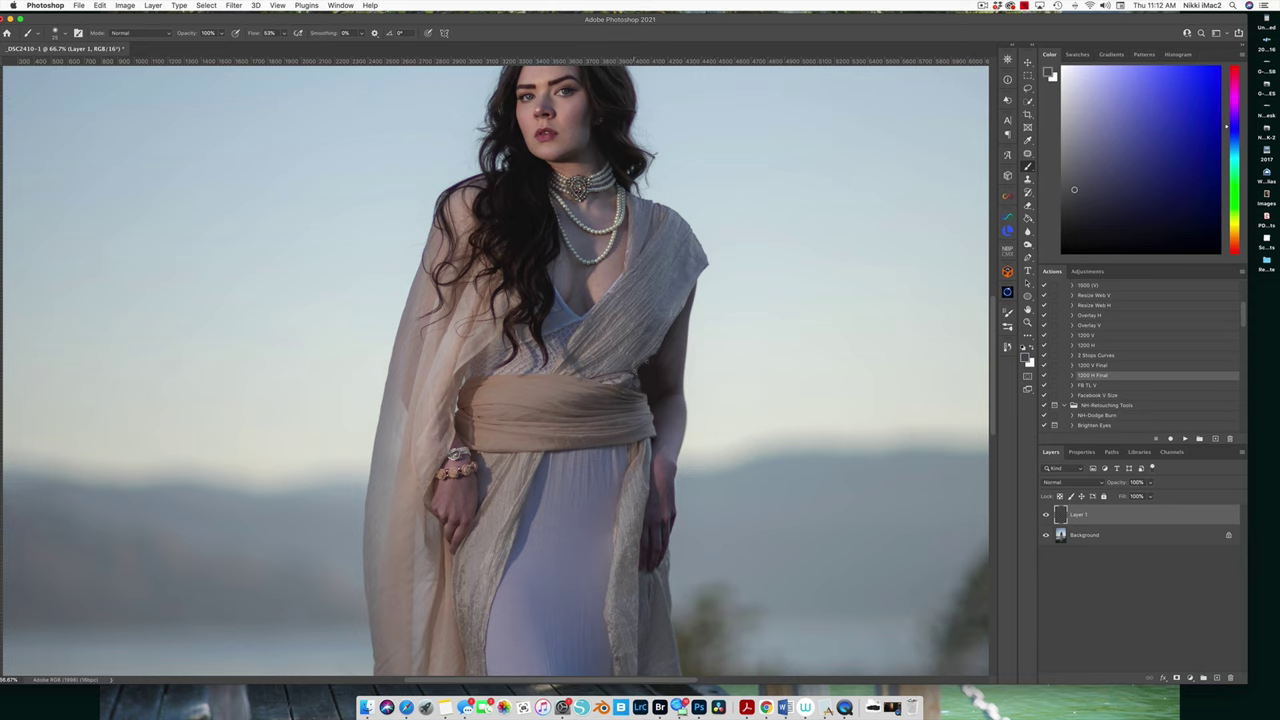
left_click(632, 358, "alt")
left_click(722, 366, "alt")
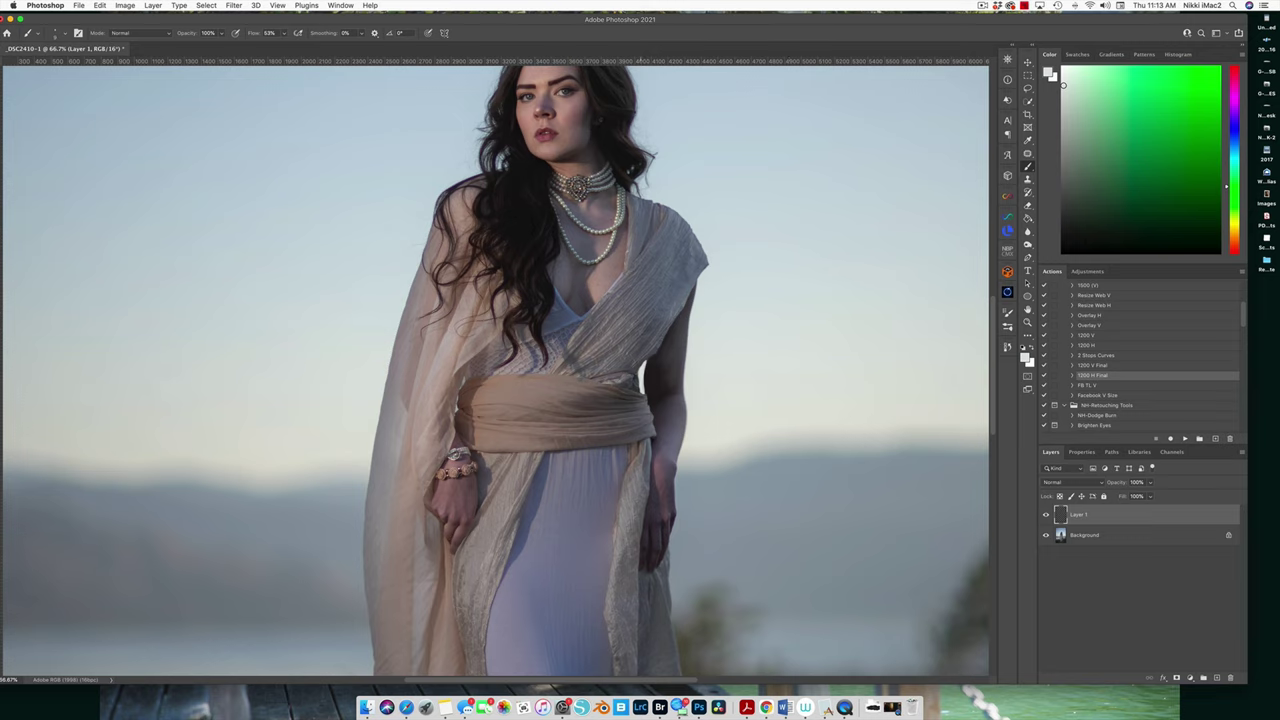
left_click(659, 371, "alt")
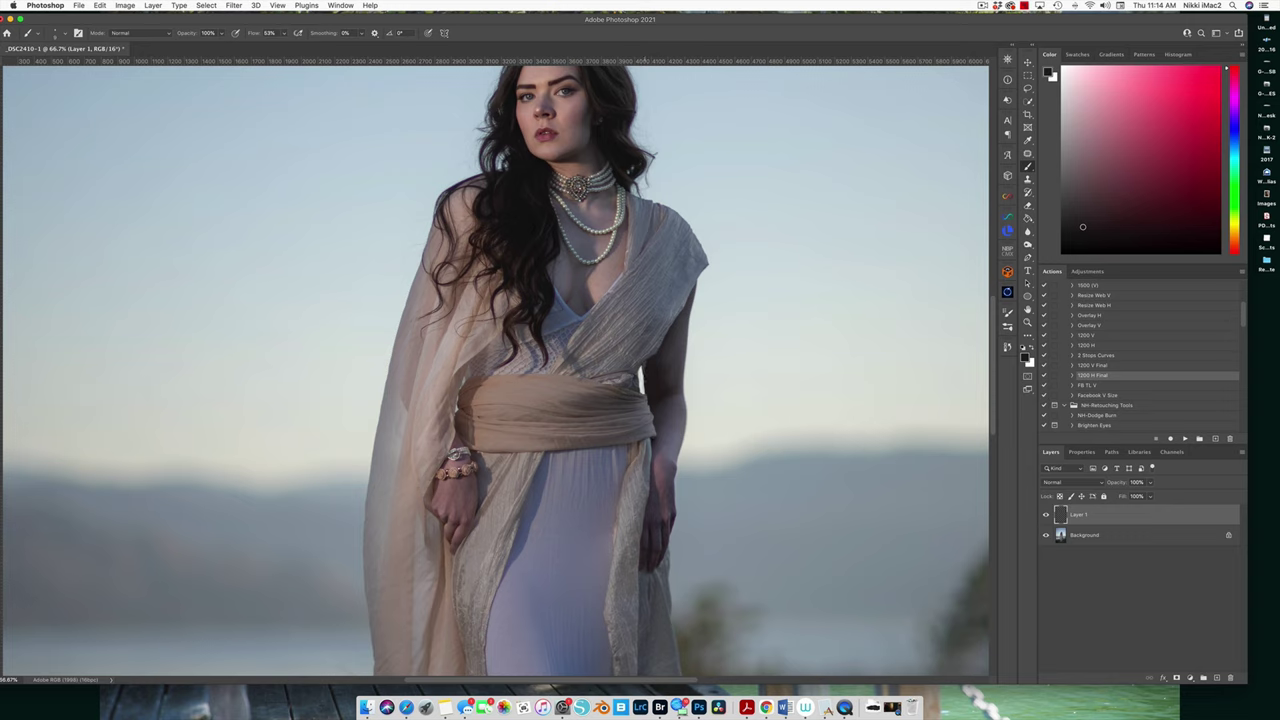
left_click(650, 377)
At close zoom, sample the pale sky and paint it into the gap beside the arm.
key("super+plus")
key("super+plus")
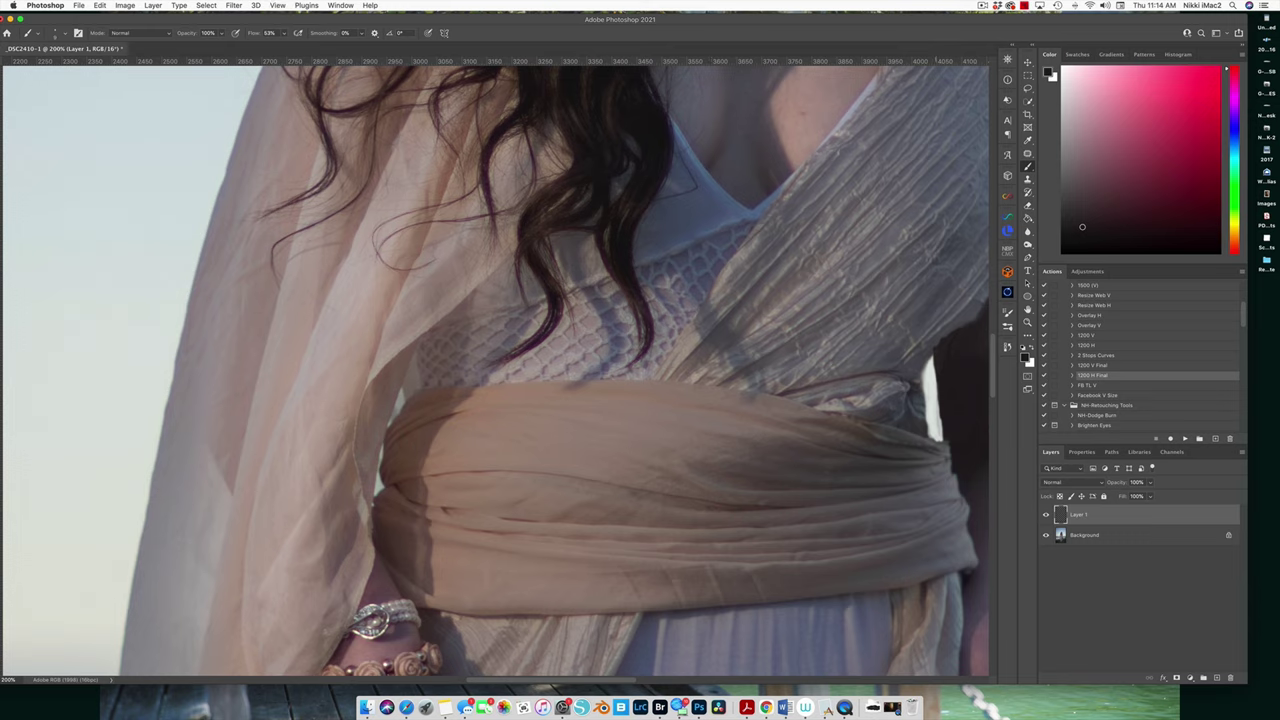
scroll(879, 397, "right", 10)
scroll(879, 397, "down", 3)
left_click(737, 277, "alt")
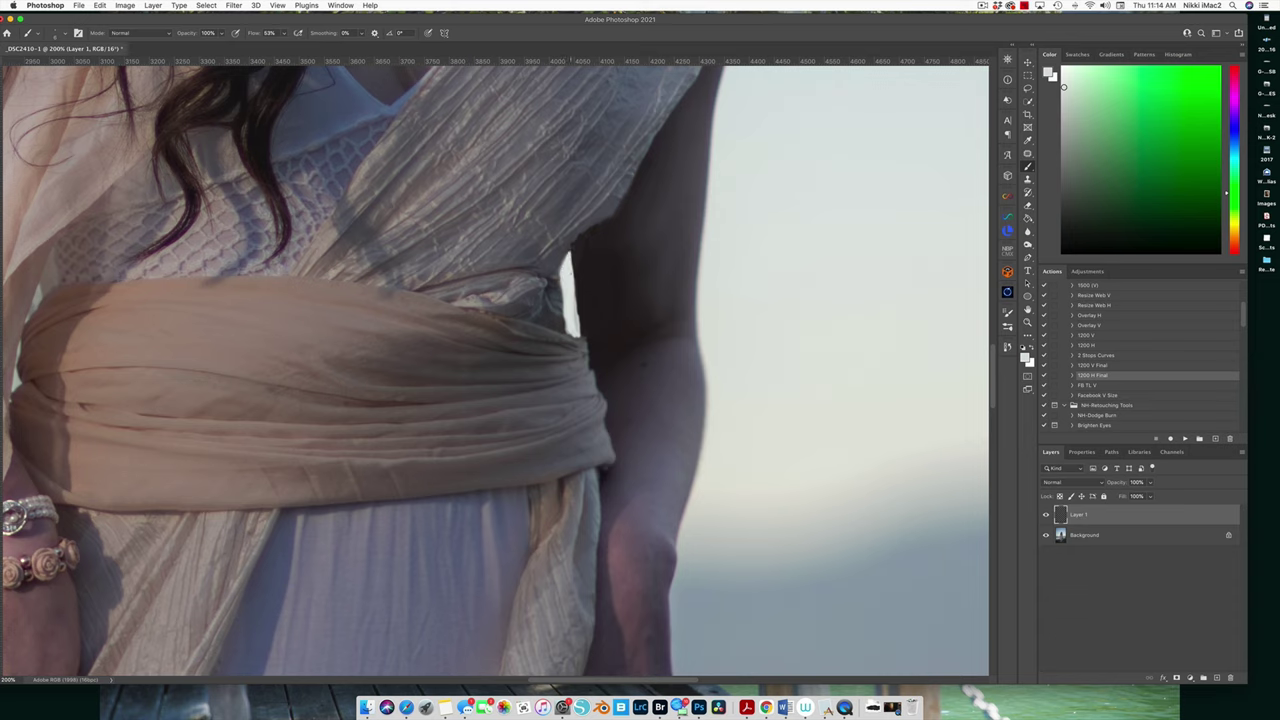
left_click_drag(577, 316, 577, 298)
Swap colours, resize the brush, sample the arm's dark pink and fit the photo on screen.
key("x")
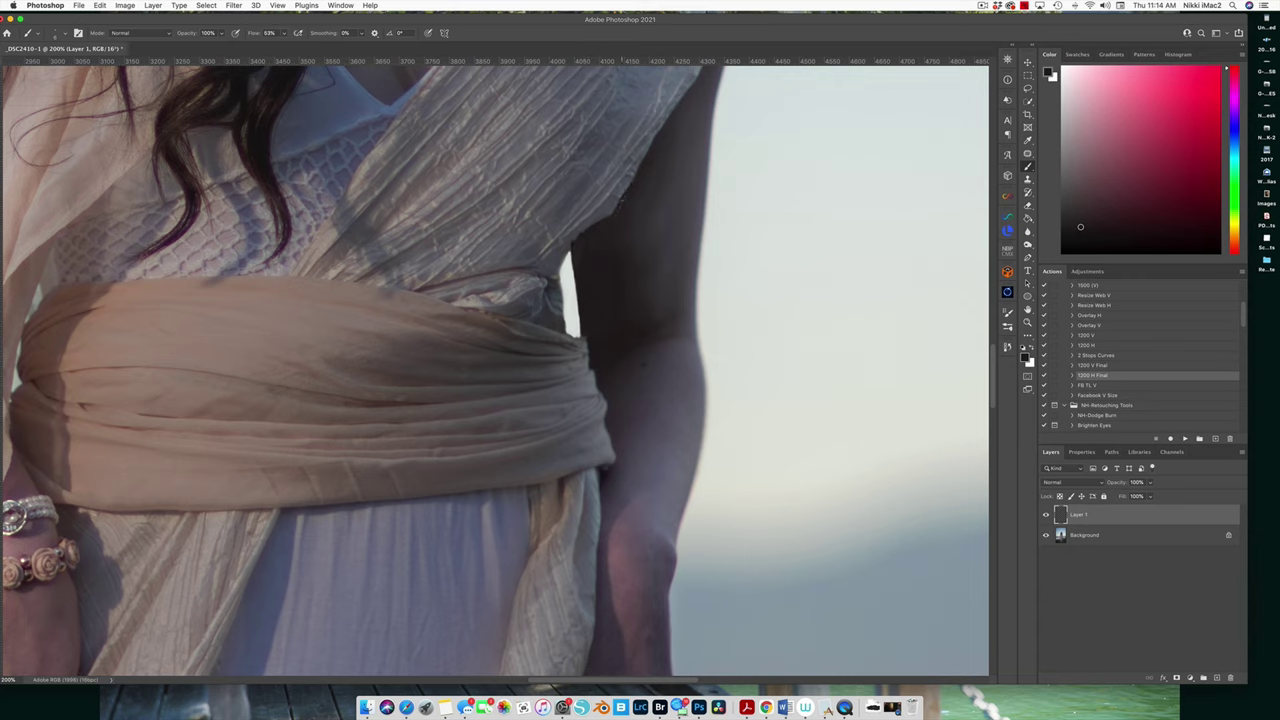
mouse_move(622, 209)
left_mouse_down()
mouse_move(614, 237)
mouse_move(626, 195)
left_mouse_up()
mouse_move(610, 216)
left_mouse_down()
mouse_move(606, 246)
mouse_move(590, 244)
left_mouse_up()
left_click_drag(611, 300, 596, 262)
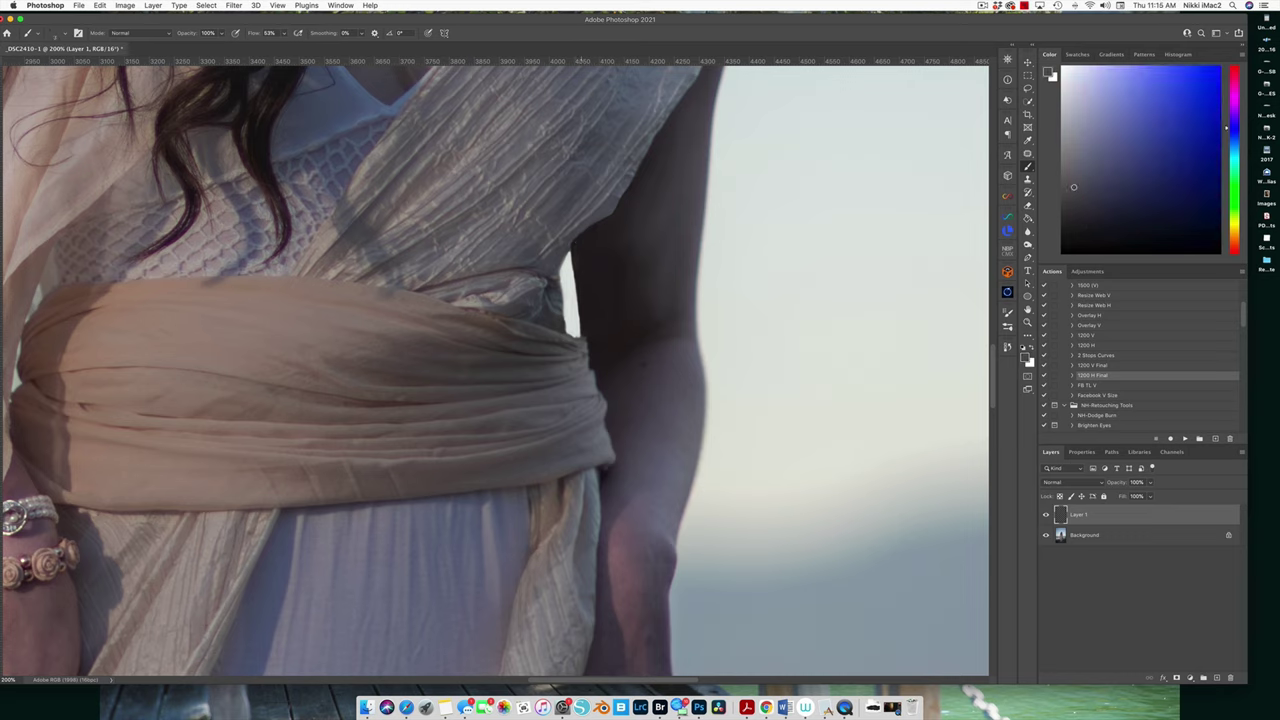
left_click(614, 230, "alt")
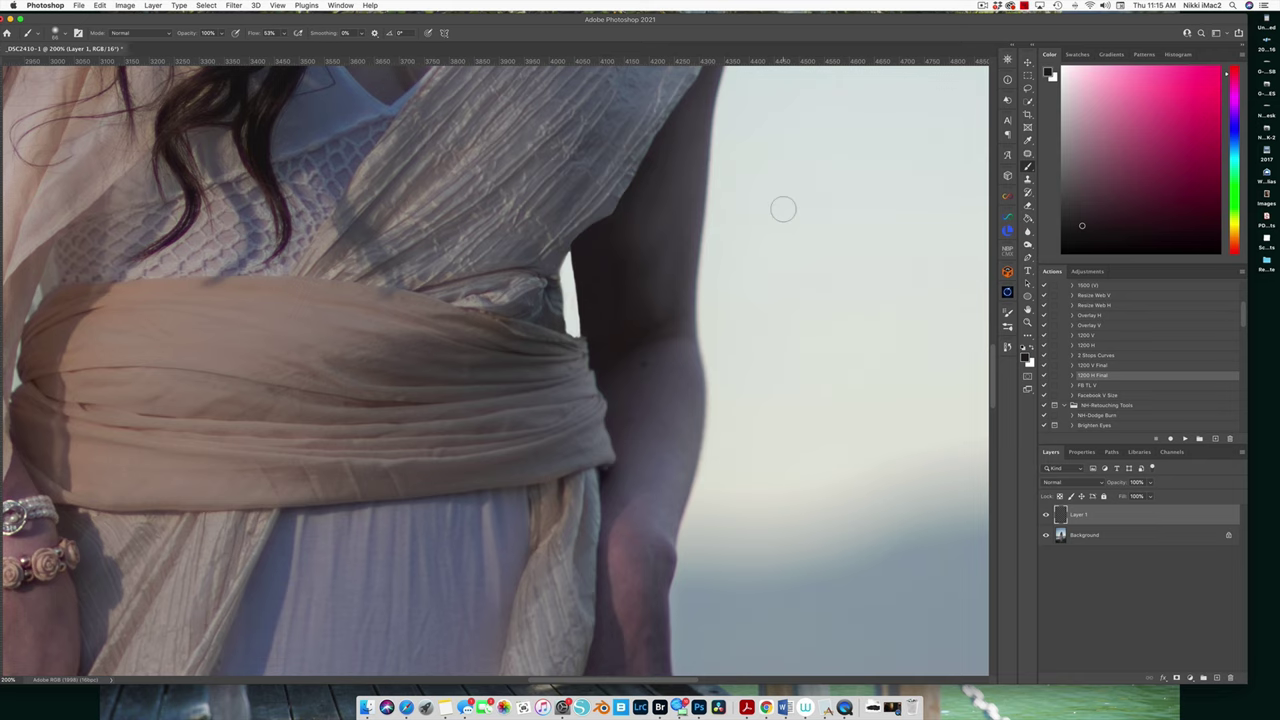
key("super+0")
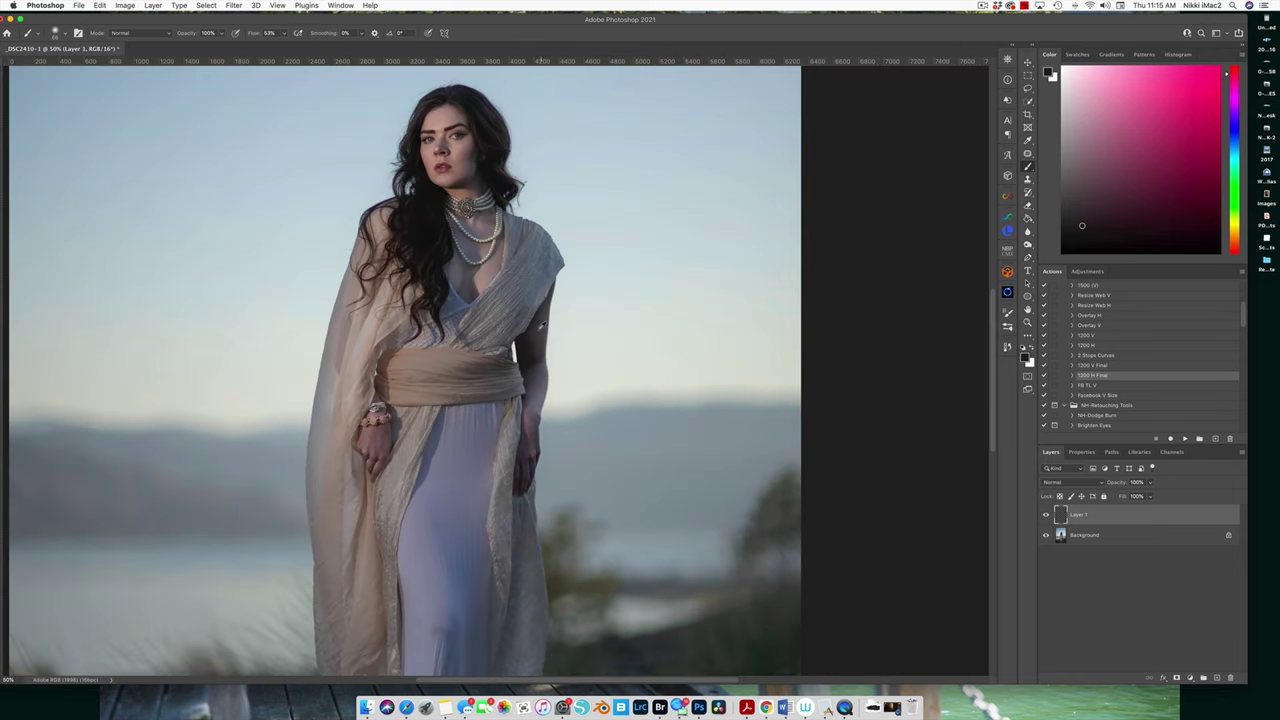
Sample the arm-edge colour and toggle Layer 1 off and on to compare the retouch.
left_click(541, 326, "alt")
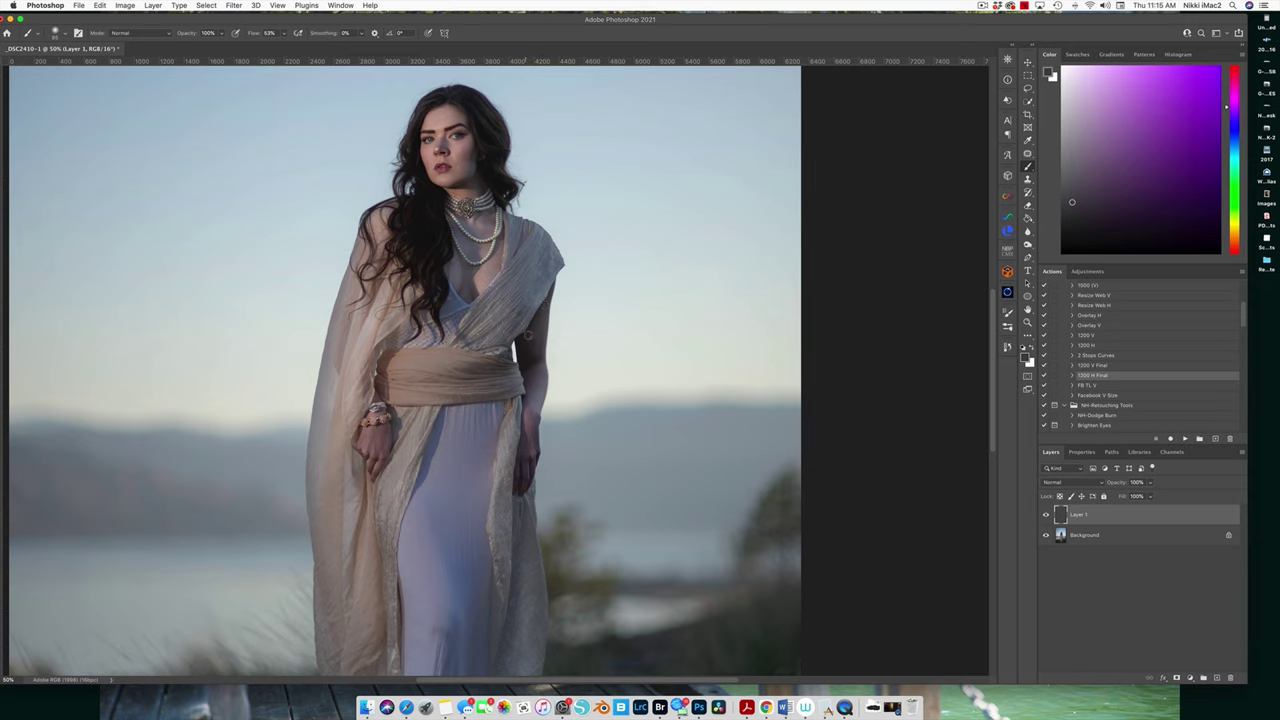
left_click(538, 342, "alt")
left_click(1046, 515)
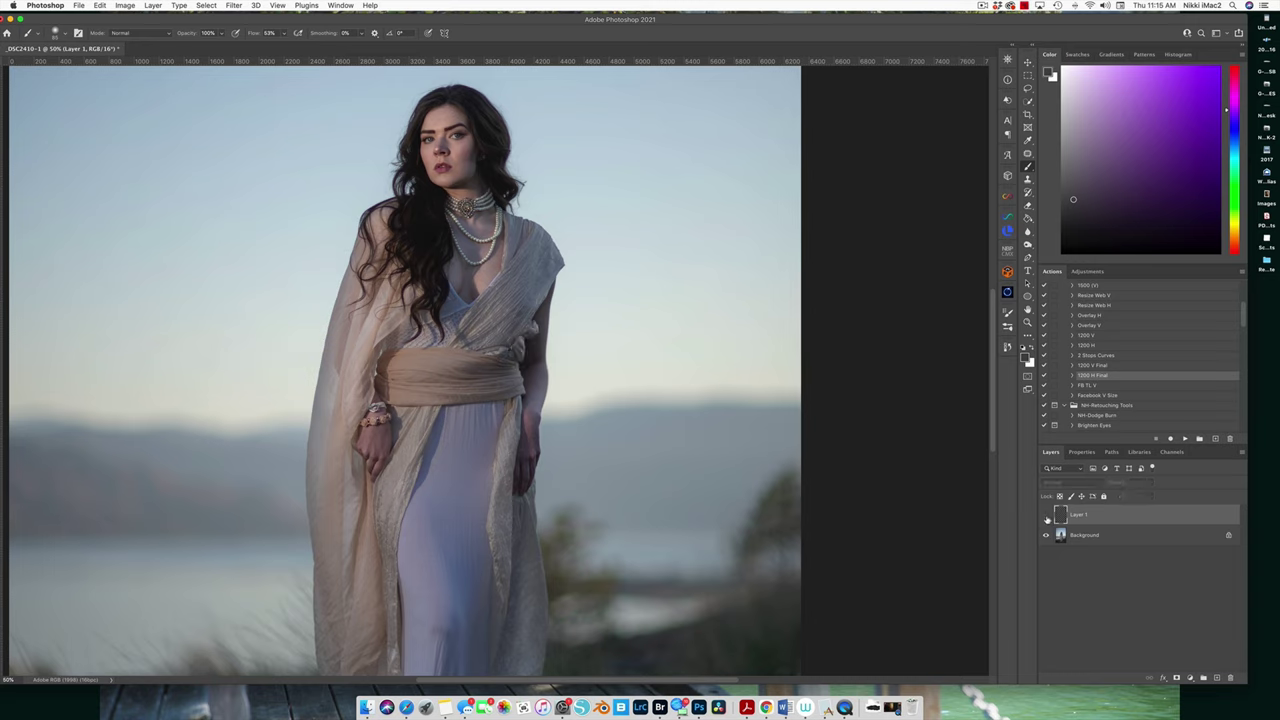
left_click(1046, 515)
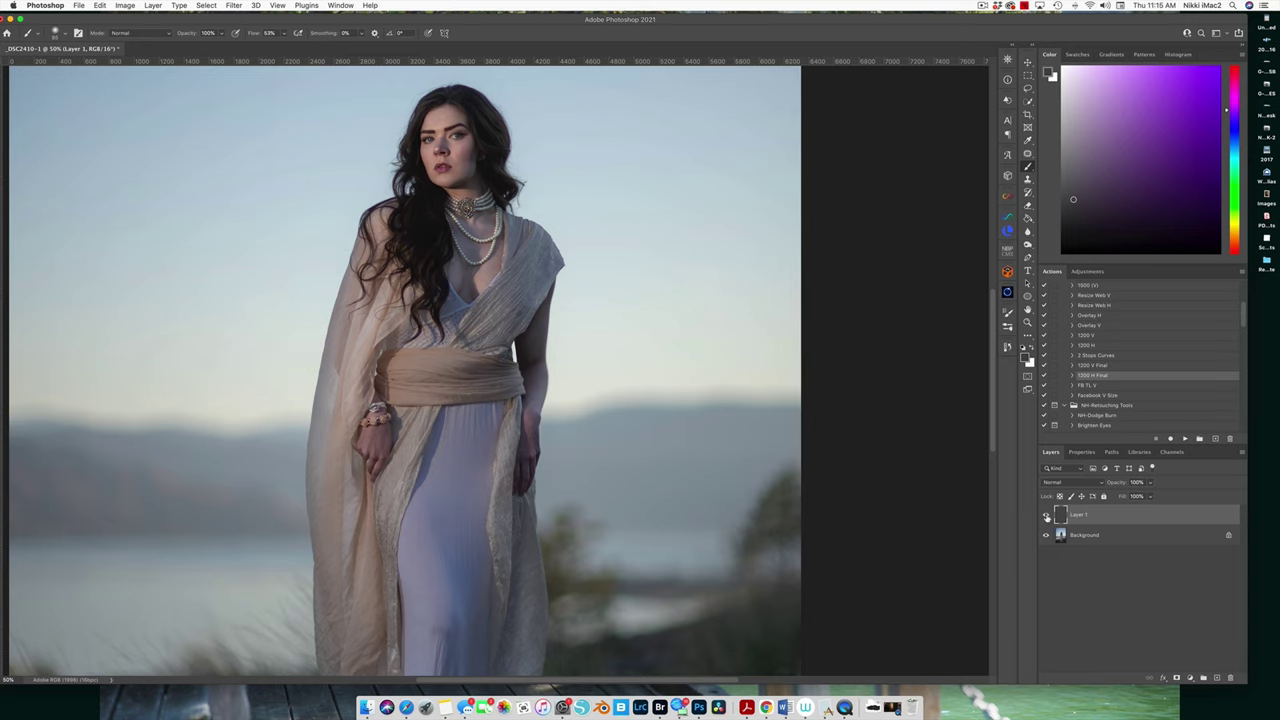
Blur the arm's edge on the figure's right, then compare it with Layer 1 hidden and shown.
left_click(1027, 231)
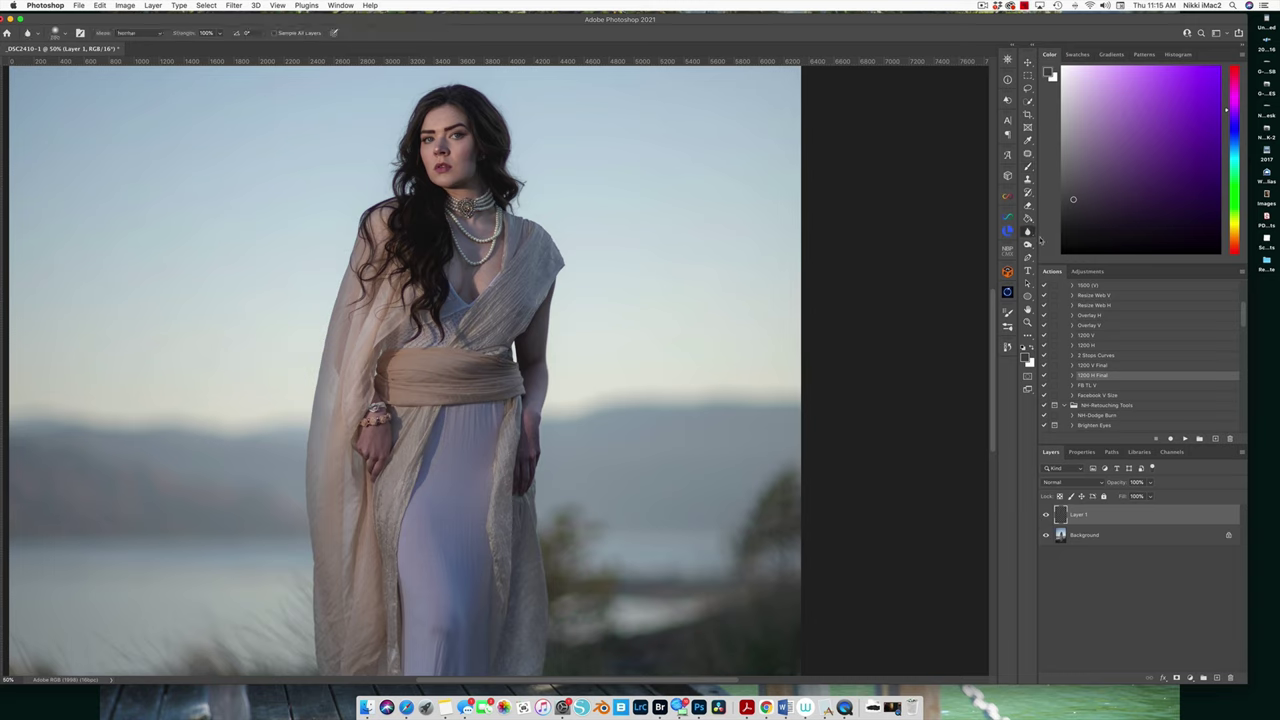
mouse_move(530, 345)
left_mouse_down()
mouse_move(526, 359)
mouse_move(522, 347)
left_mouse_up()
key("super+minus")
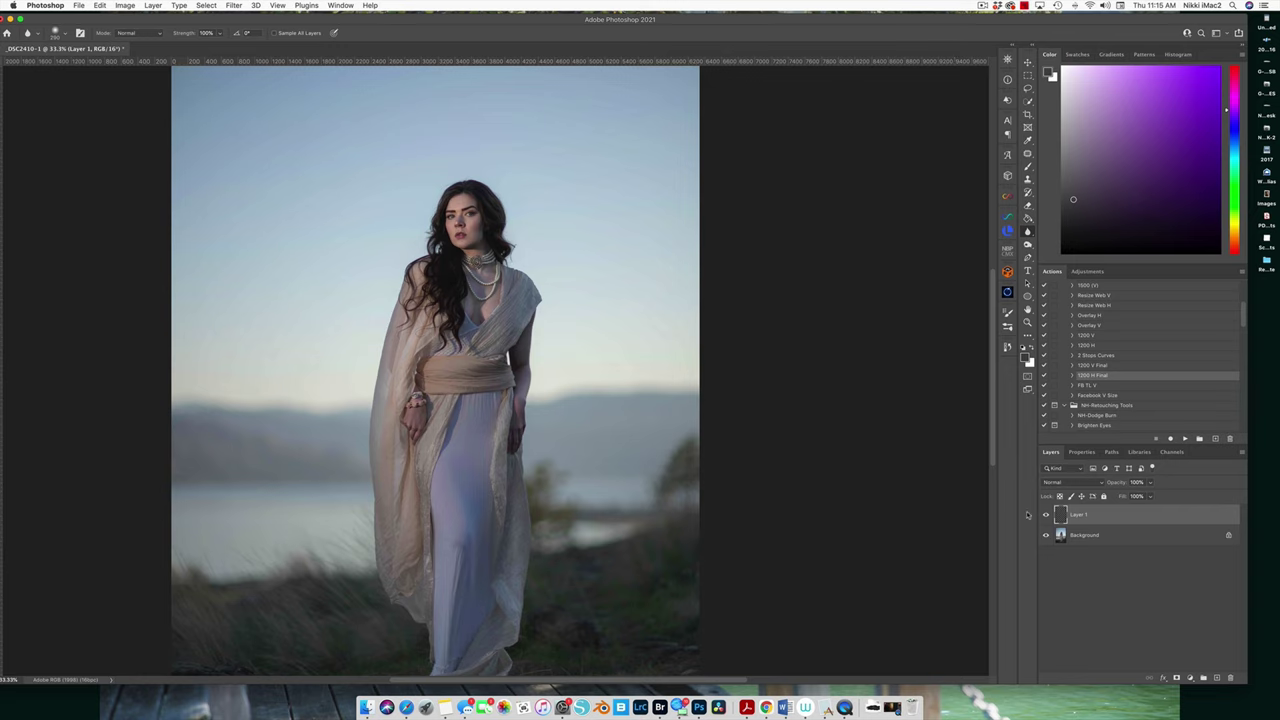
left_click(1046, 514)
left_click(1046, 514)
left_click(1046, 514)
left_click(153, 5)
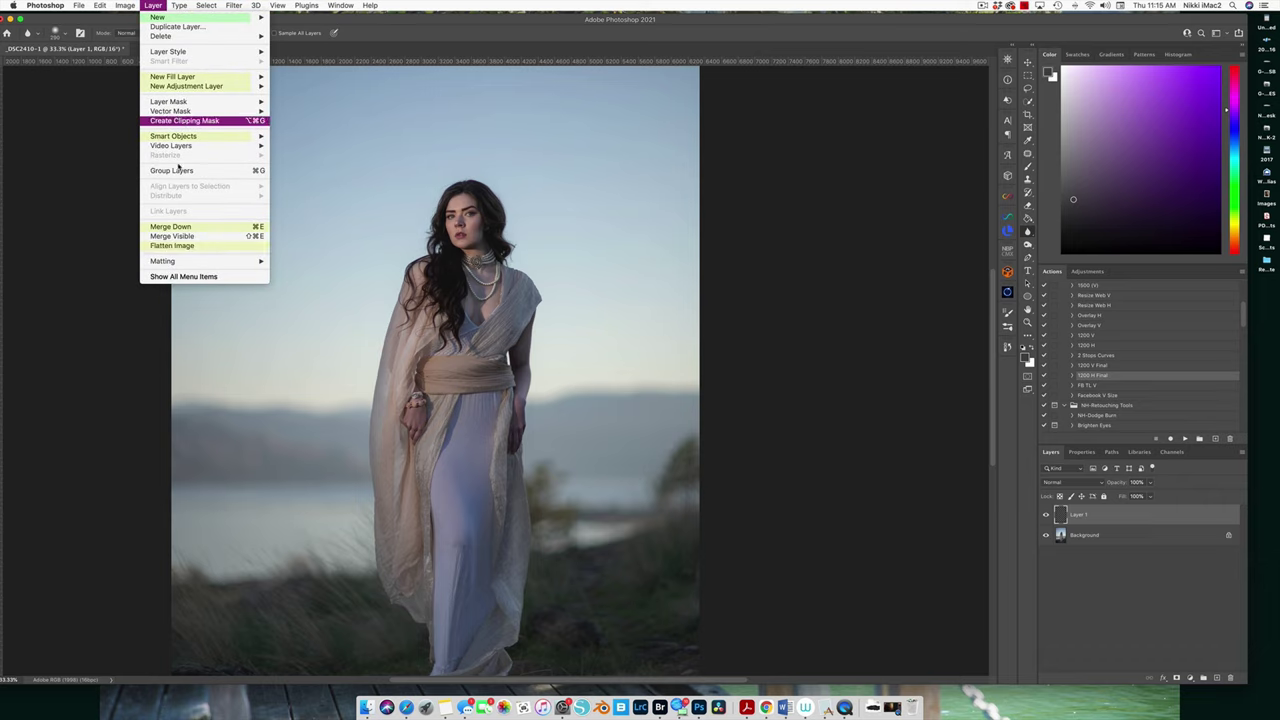
Flatten all layers into the Background and zoom out to the full-length image.
left_click(189, 246)
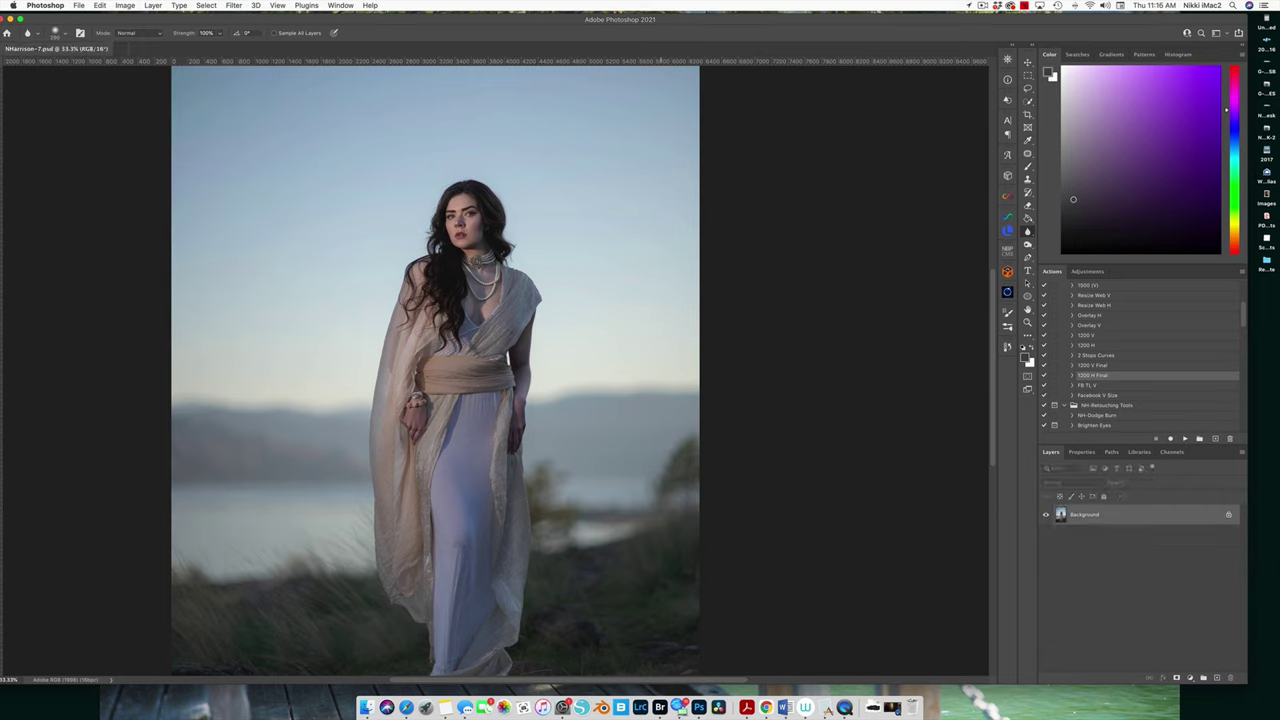
key("super+minus")
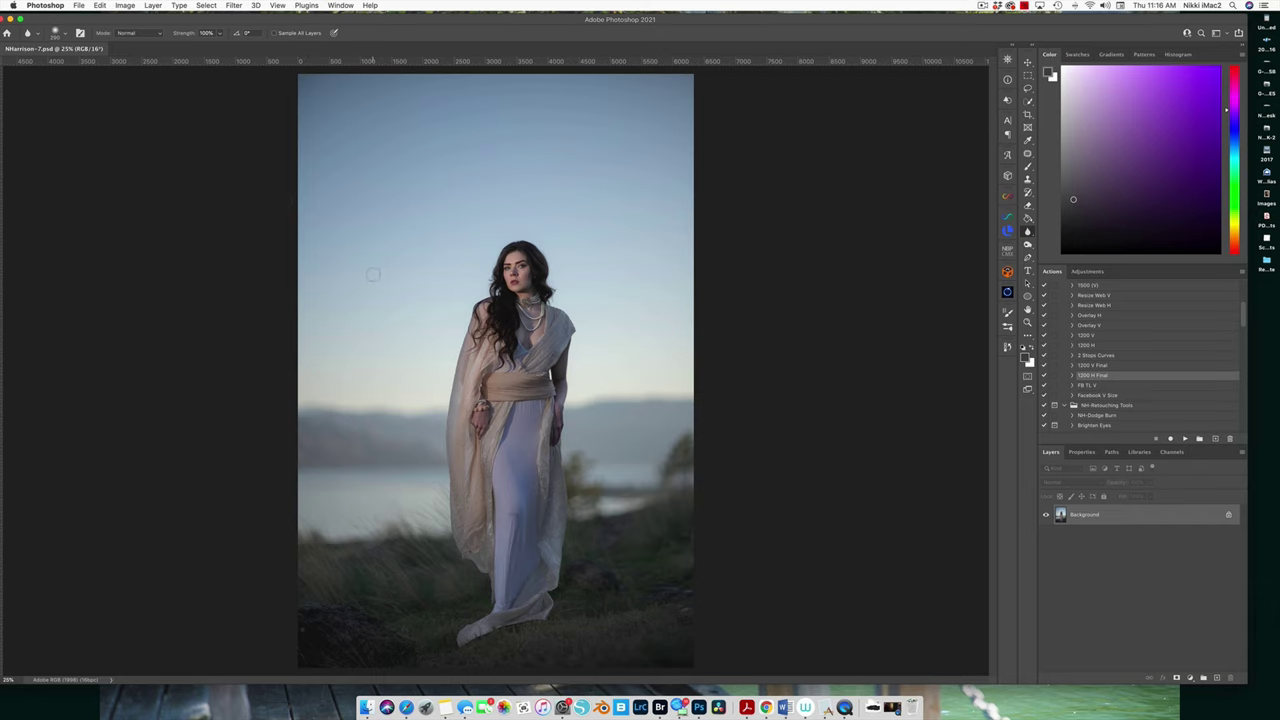
Add a new empty layer and pick a pale colour for the Brush tool.
left_click(1217, 678)
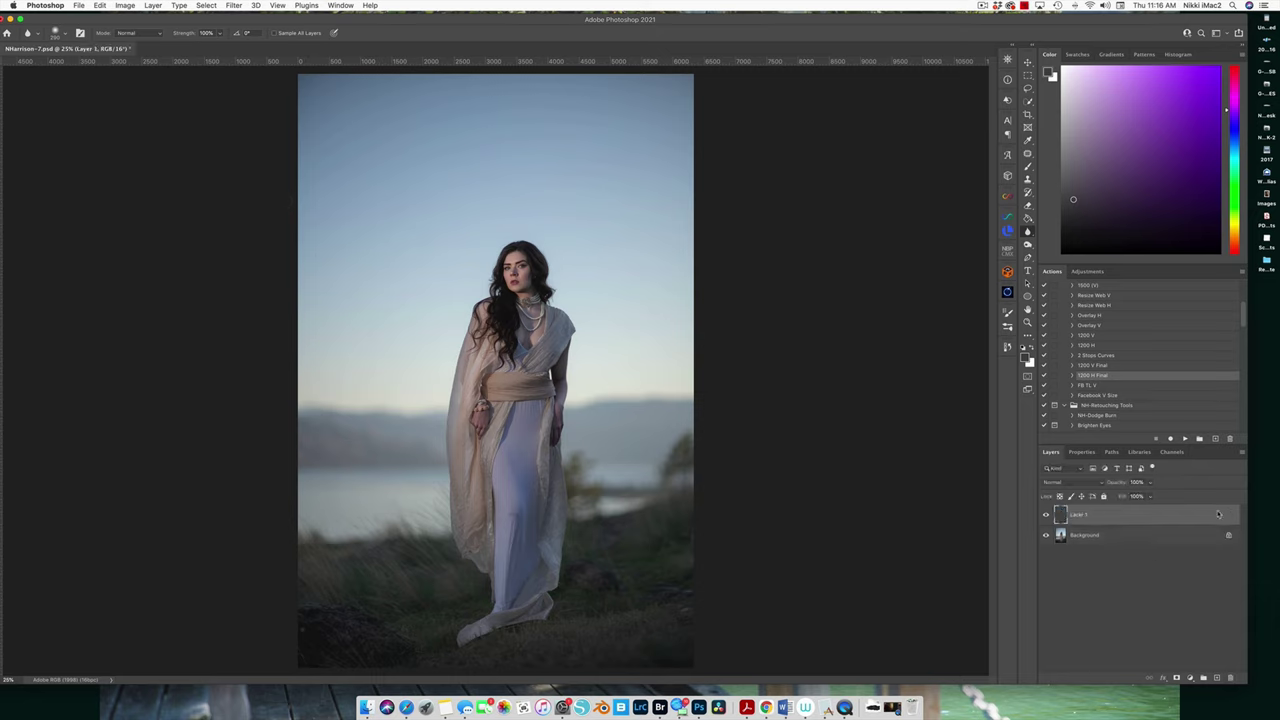
left_click(1027, 168)
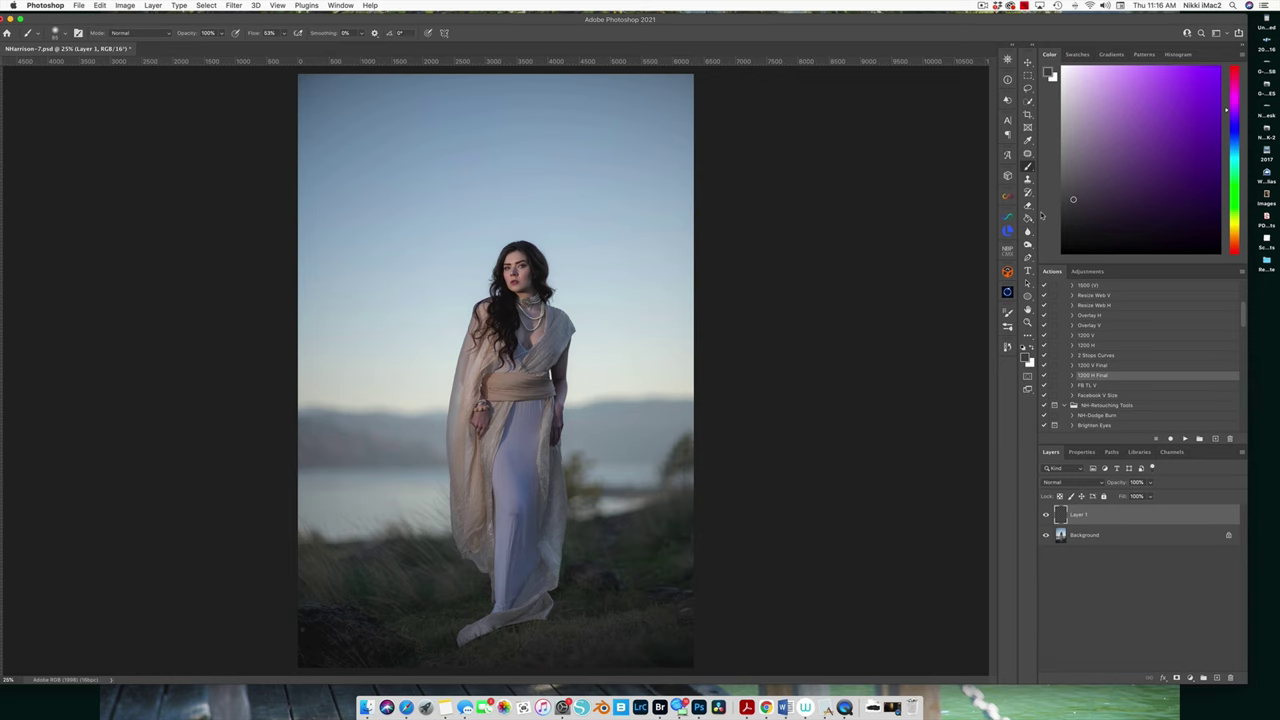
key("super+equal")
key("super+equal")
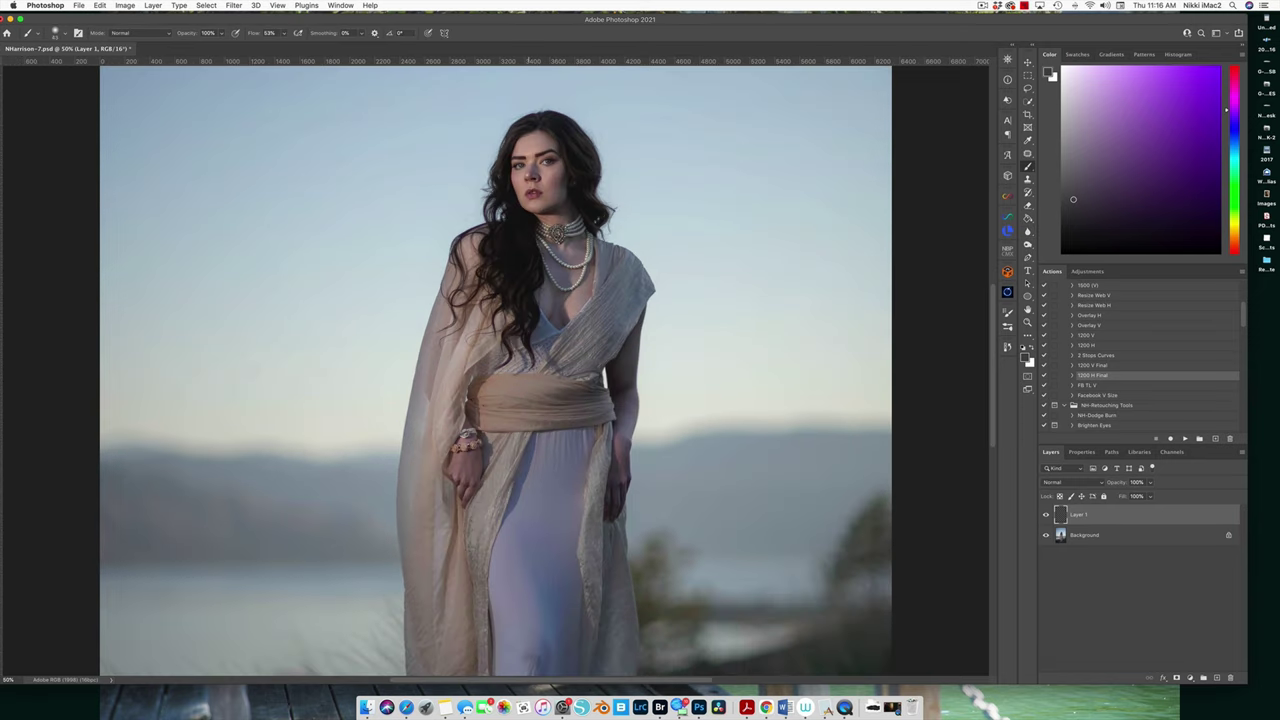
left_click(646, 372, "ctrl+alt+super")
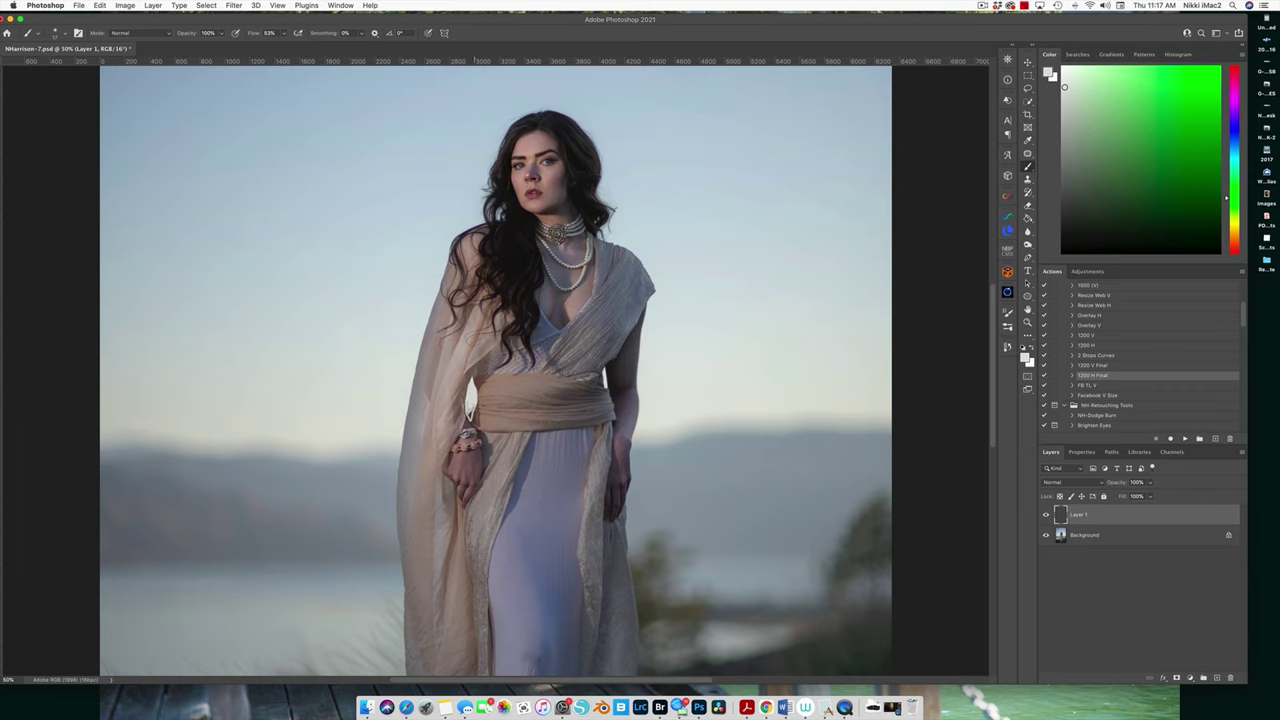
At 100% zoom, paint pale tones into the arm–waist gap, resampling colours as you go.
key("super+1")
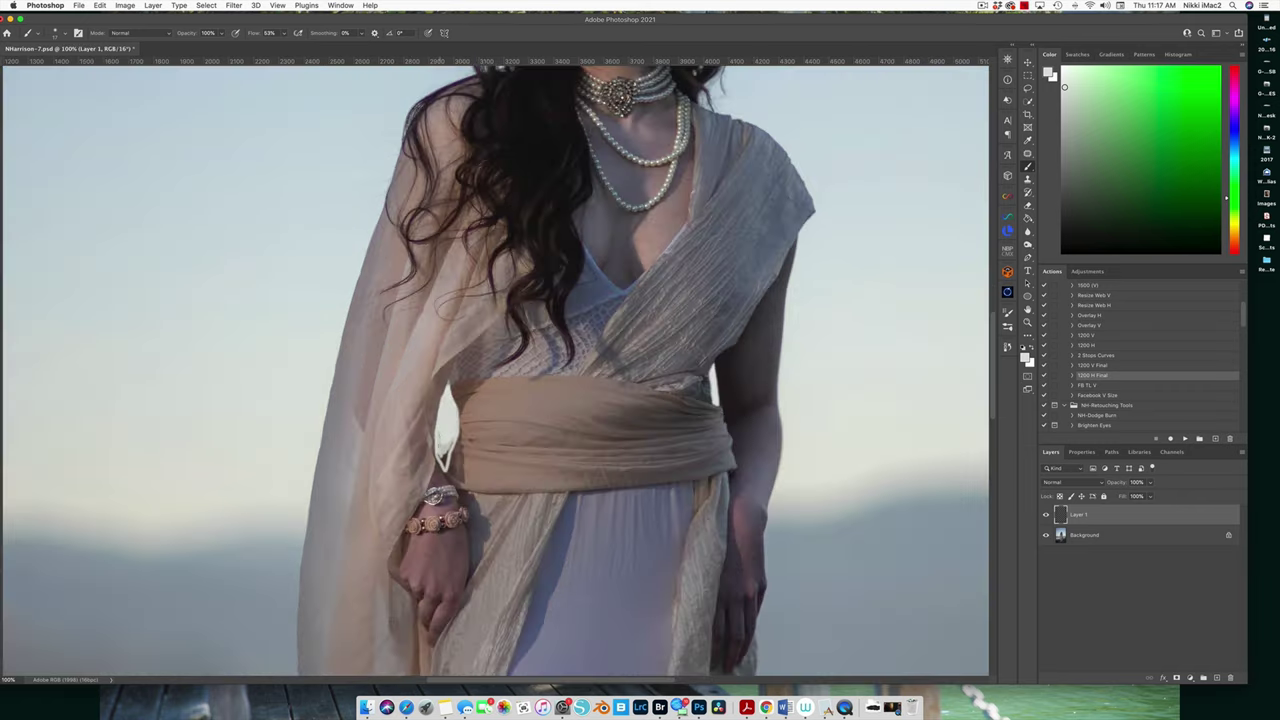
left_click_drag(435, 436, 446, 459)
left_click_drag(444, 398, 448, 384)
left_click(446, 400, "alt")
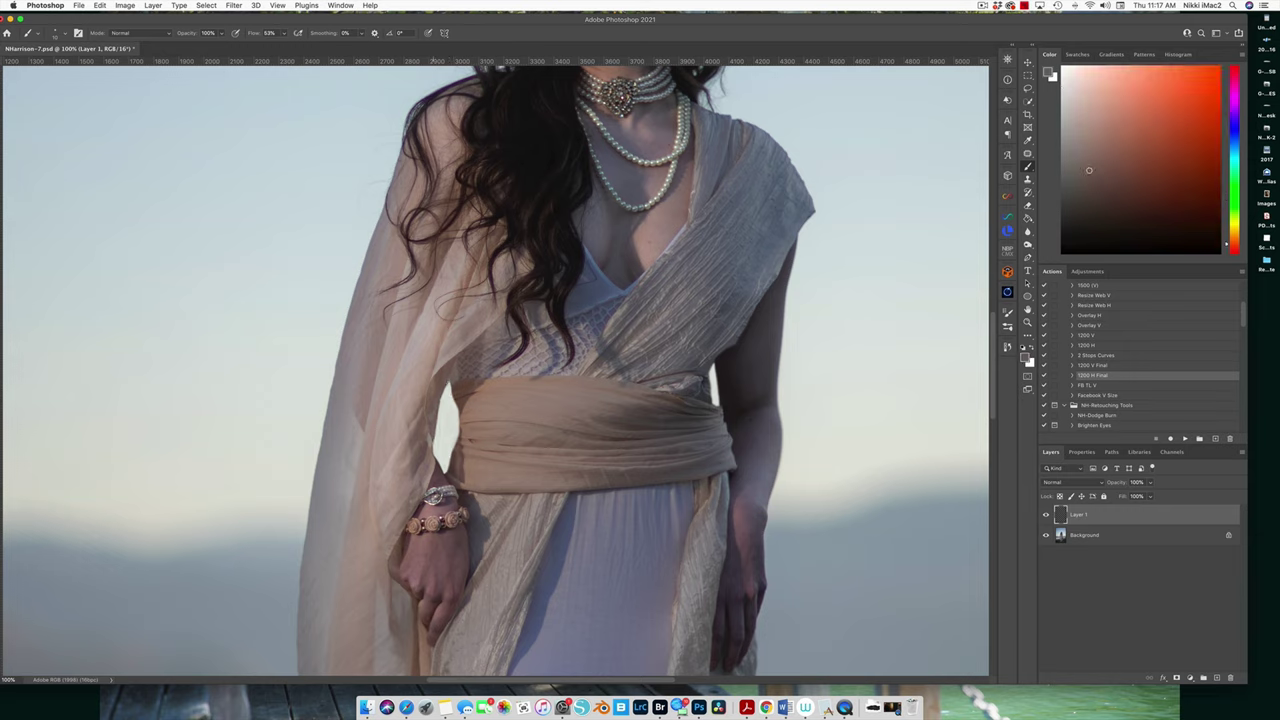
left_click(448, 400, "alt")
left_click(449, 460, "alt")
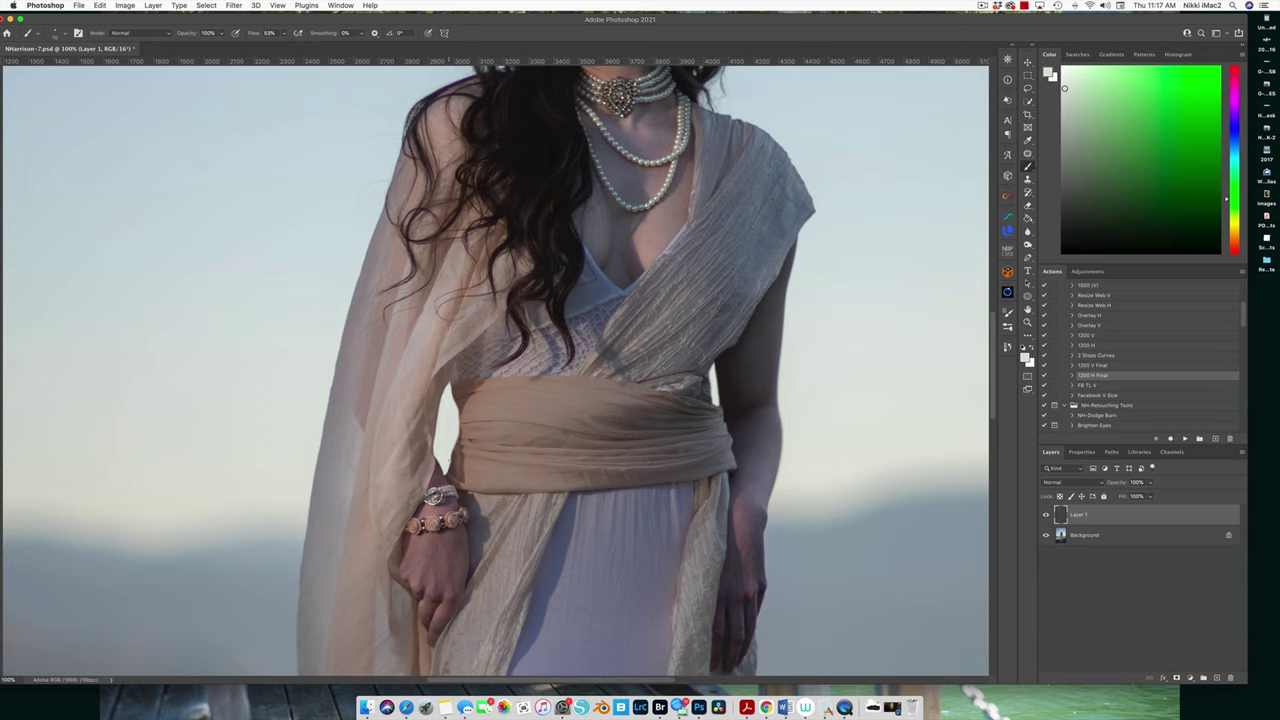
key("super+0")
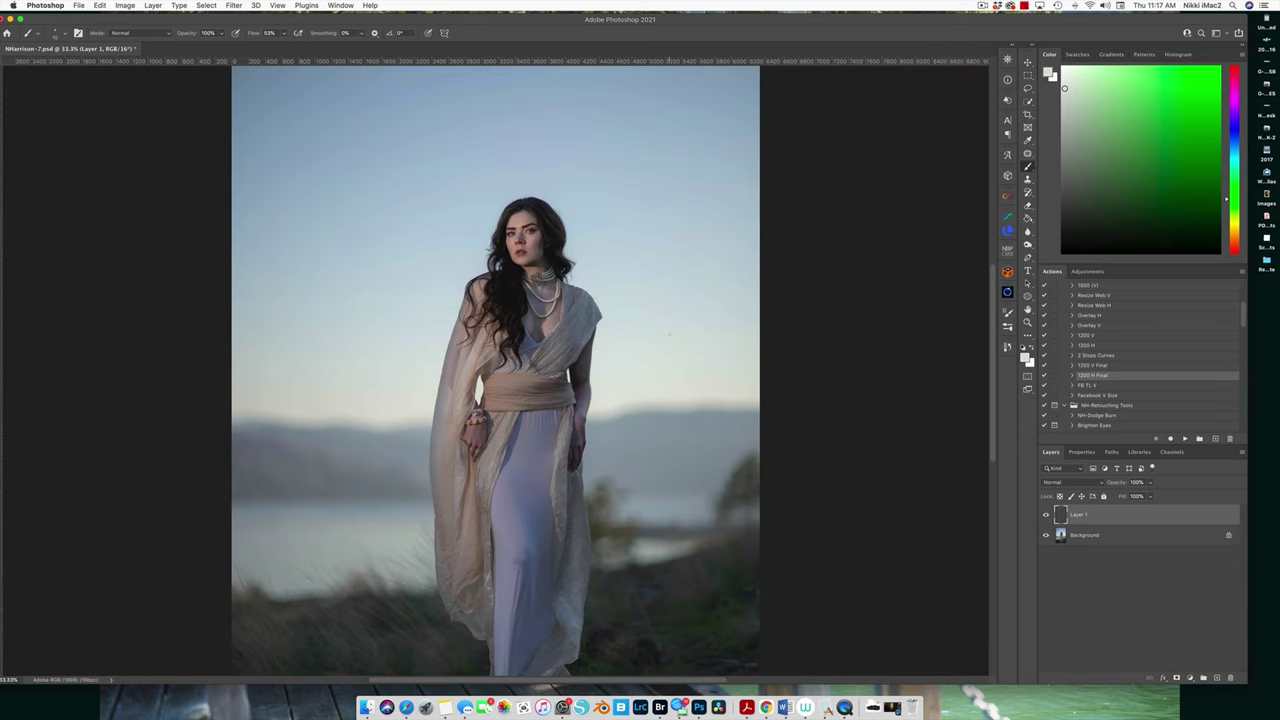
Flatten the painted layer into the Background and recentre the photo in view.
left_click(153, 5)
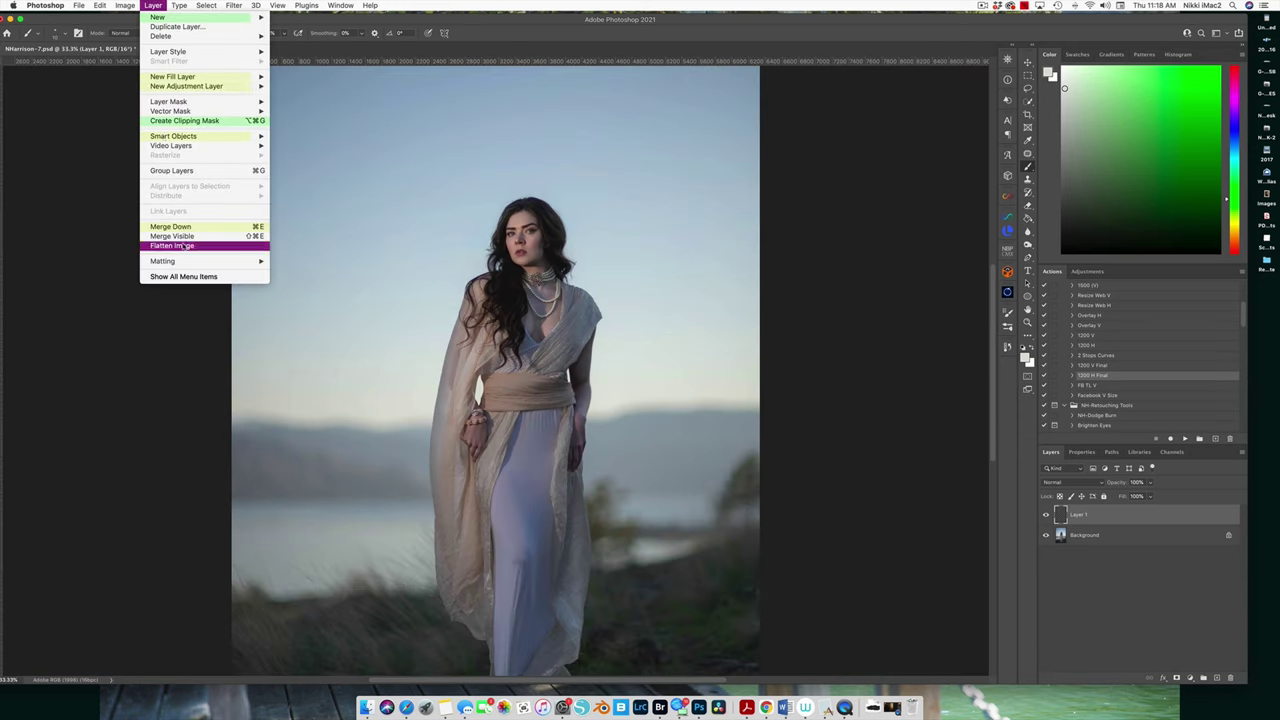
left_click(185, 252)
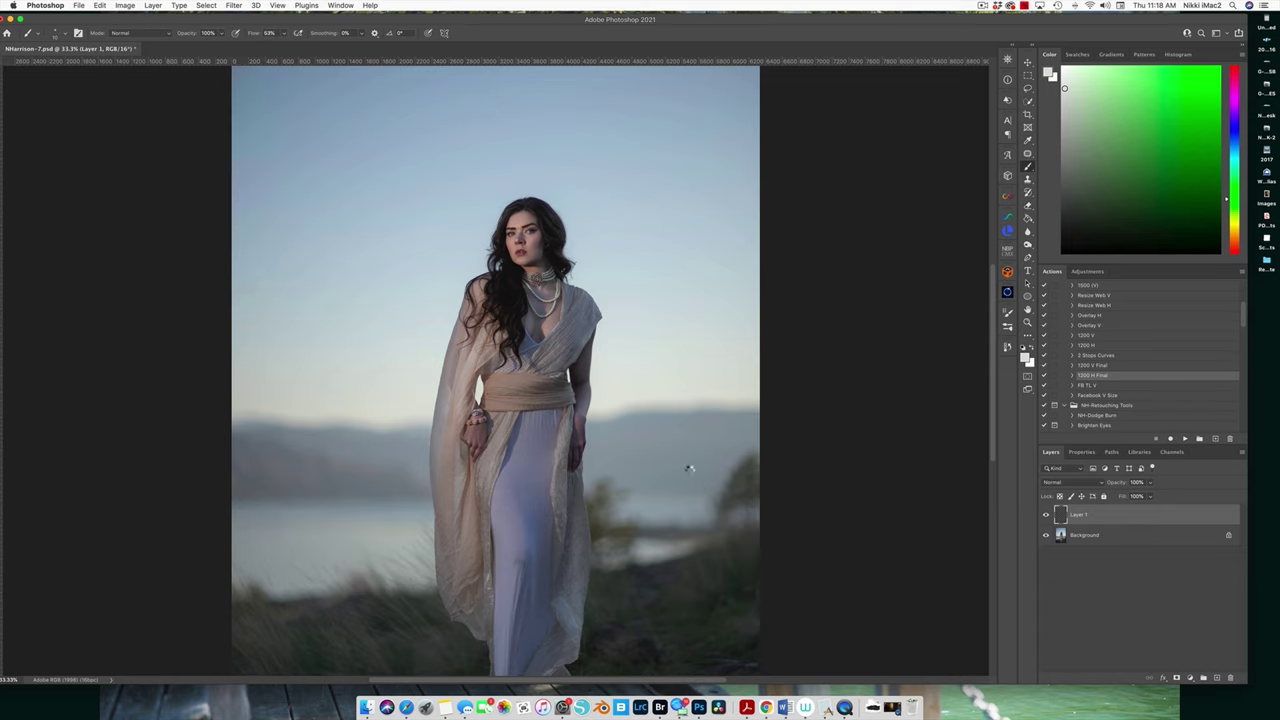
left_click_drag(690, 469, 300, 469)
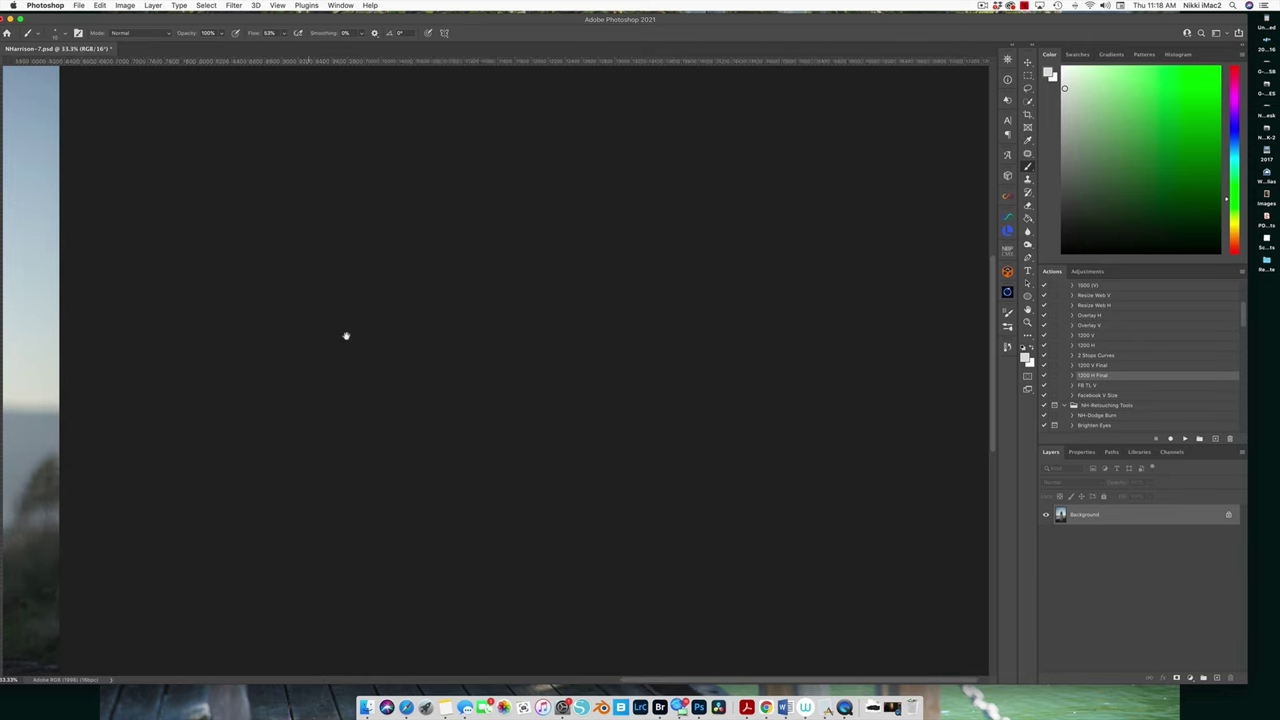
left_click_drag(343, 334, 909, 349)
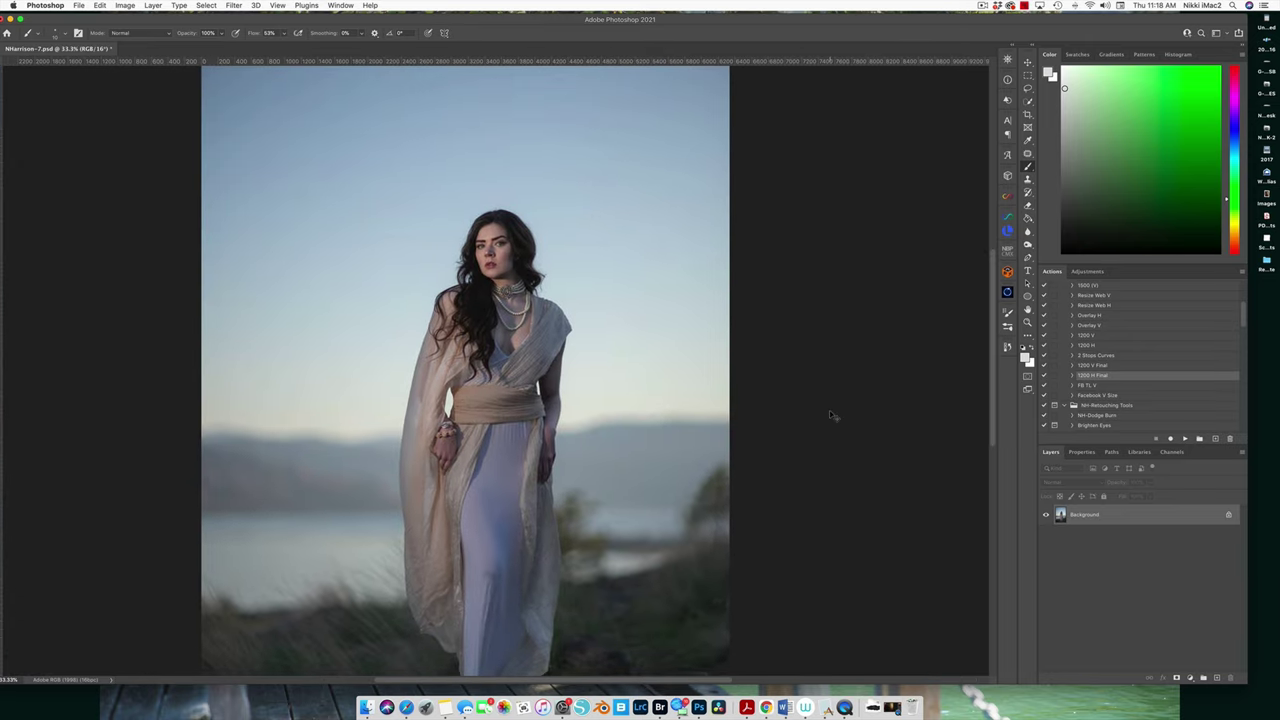
Duplicate the image onto Layer 1 and liquify the waist slimmer with a size-200 brush.
key("super+j")
left_click(233, 5)
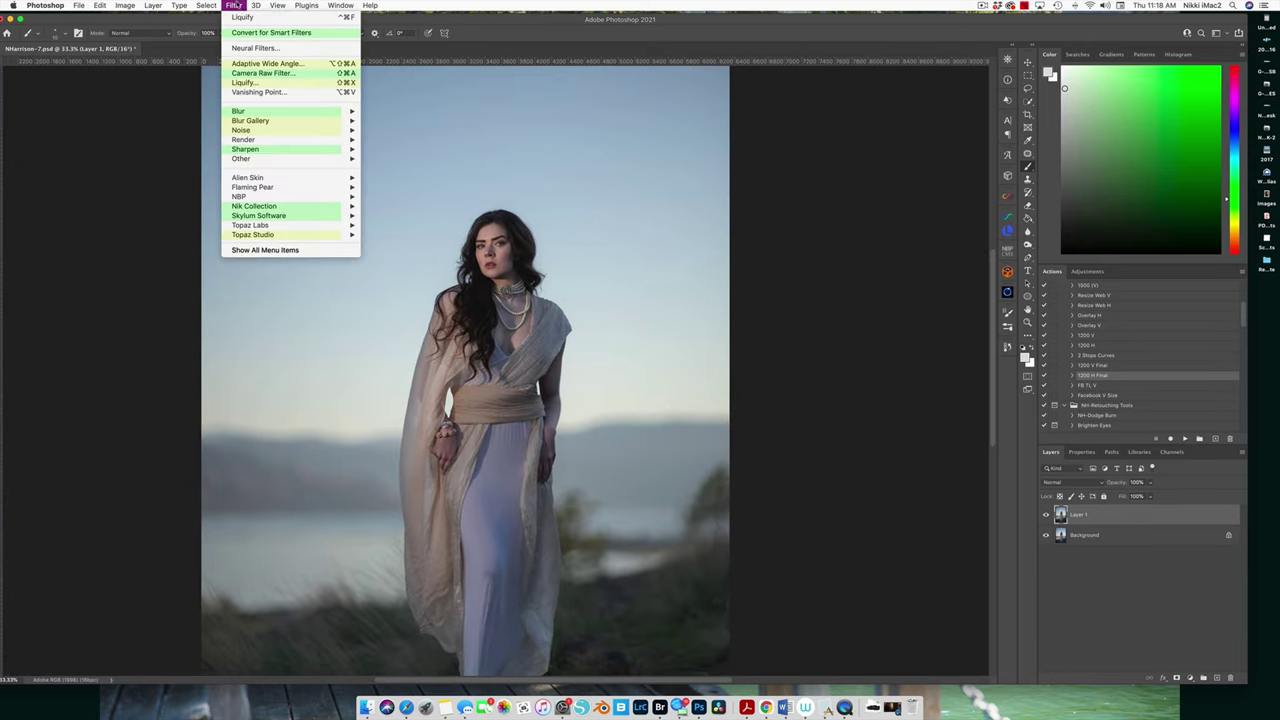
left_click(263, 83)
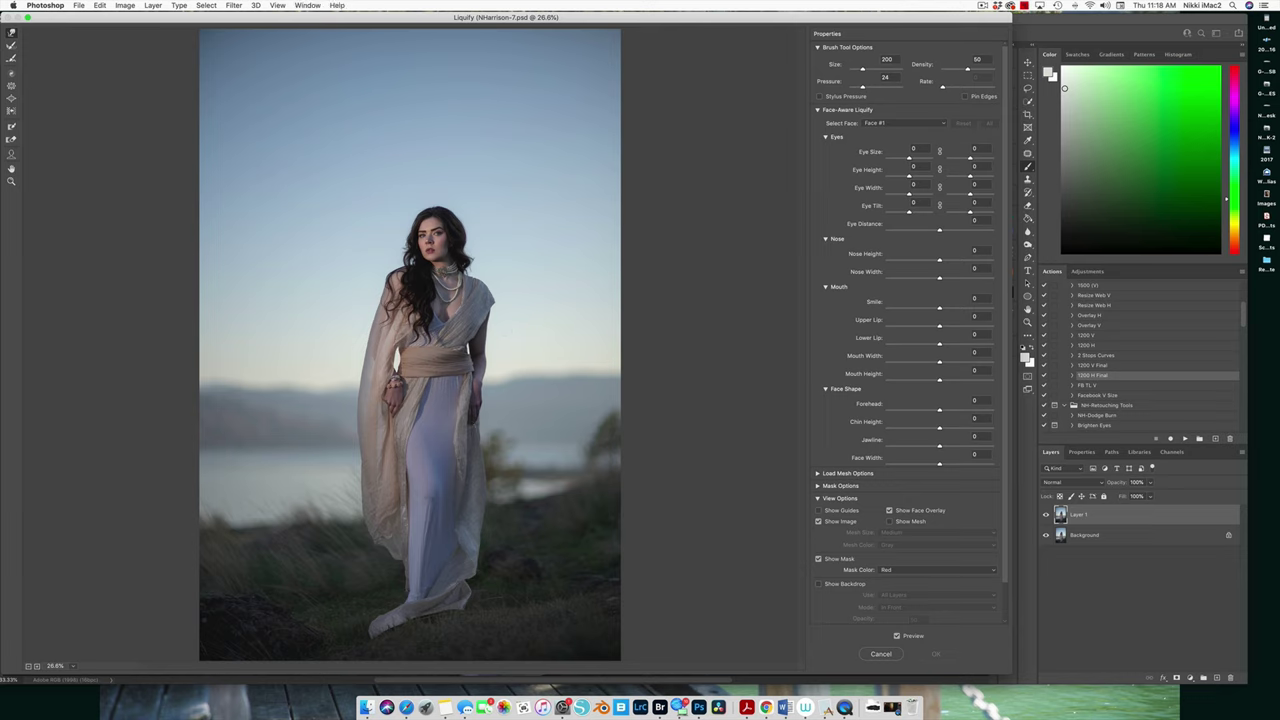
key("bracketright")
key("bracketleft")
key("bracketleft")
key("bracketright")
key("bracketright")
key("bracketright")
key("bracketright")
key("bracketright")
left_click(935, 653)
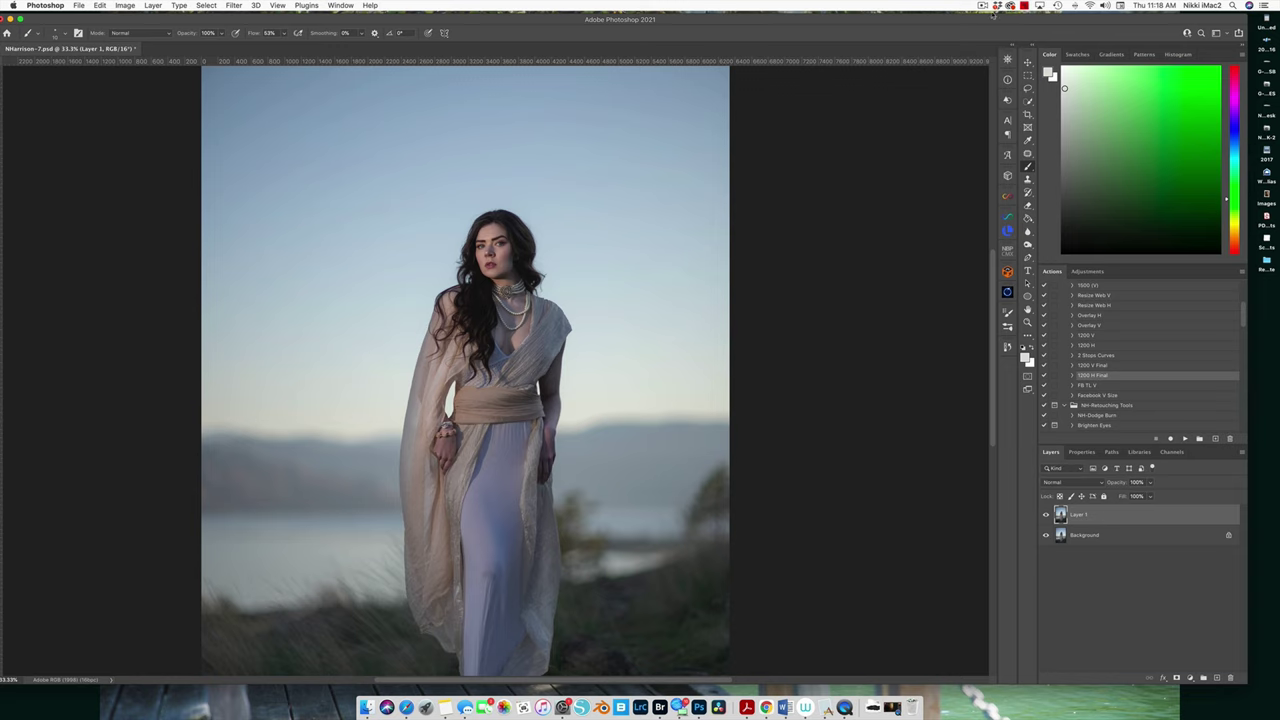
Add empty Layer 2, resize the brush and sample a bluish-purple colour from the dress at 50%.
left_click(1214, 677)
key("bracketright")
left_click(497, 441, "alt")
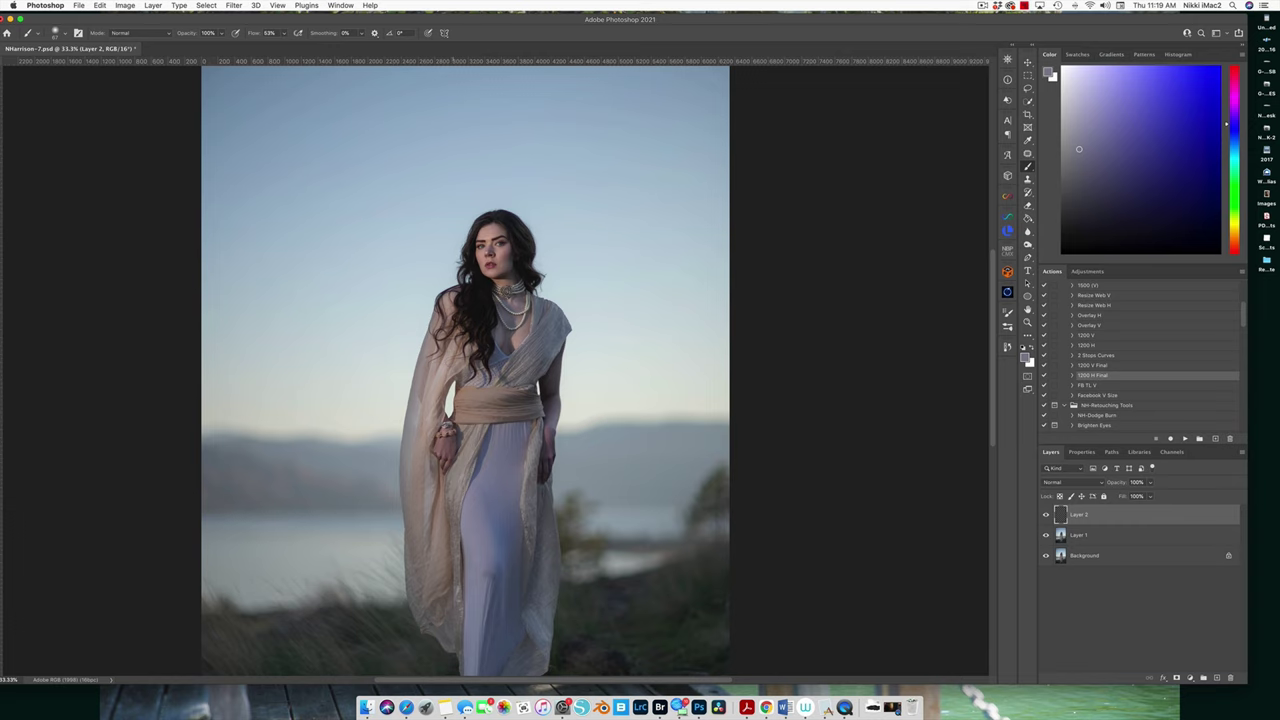
key("super+equal")
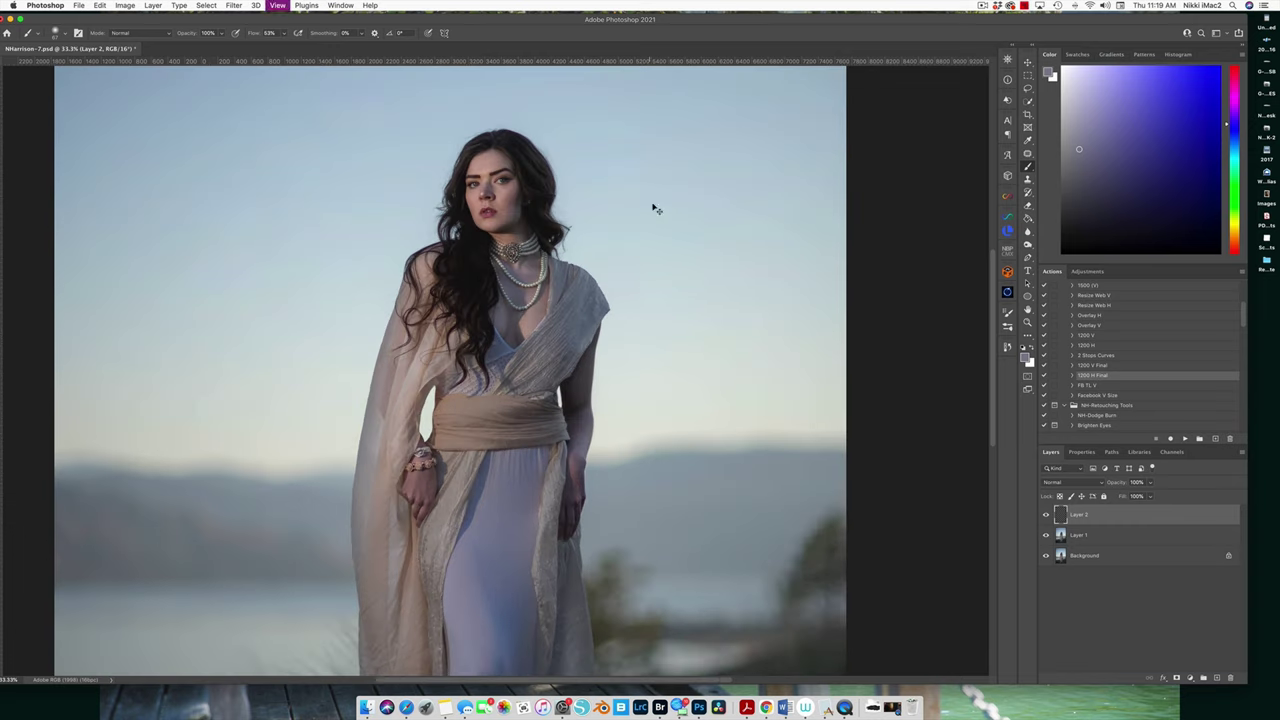
left_click(504, 455, "alt")
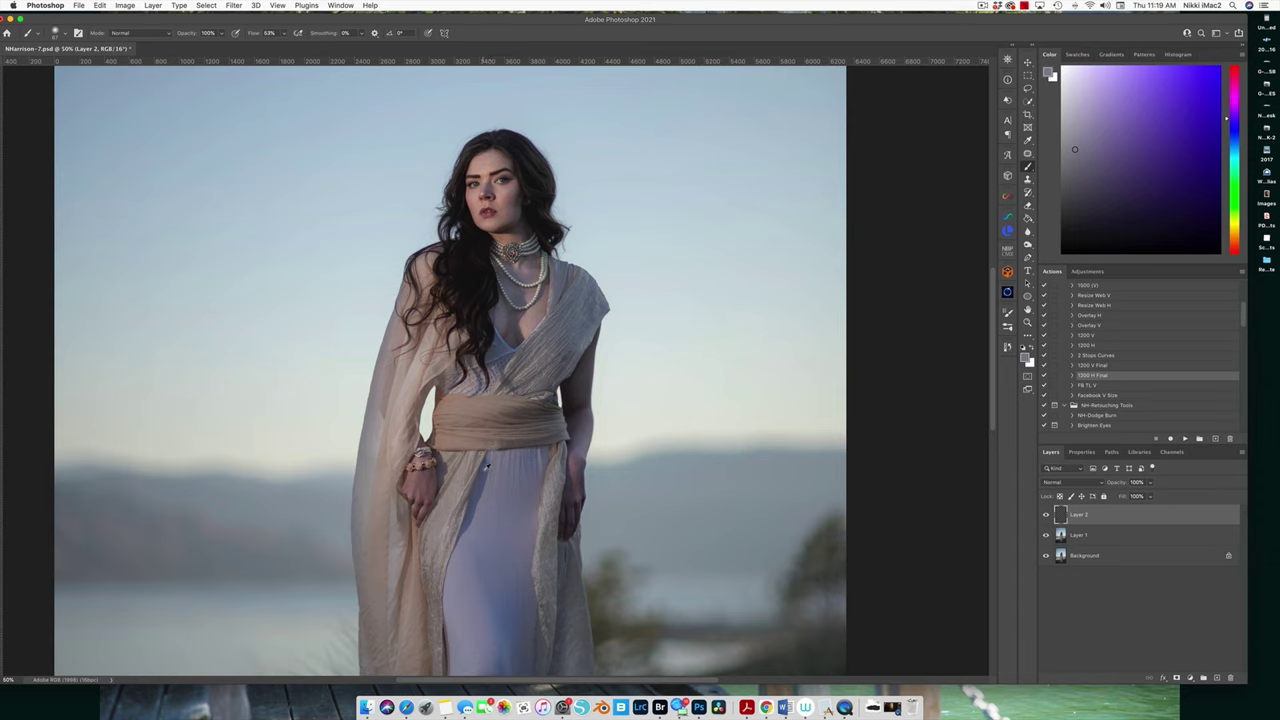
left_click(487, 466, "alt")
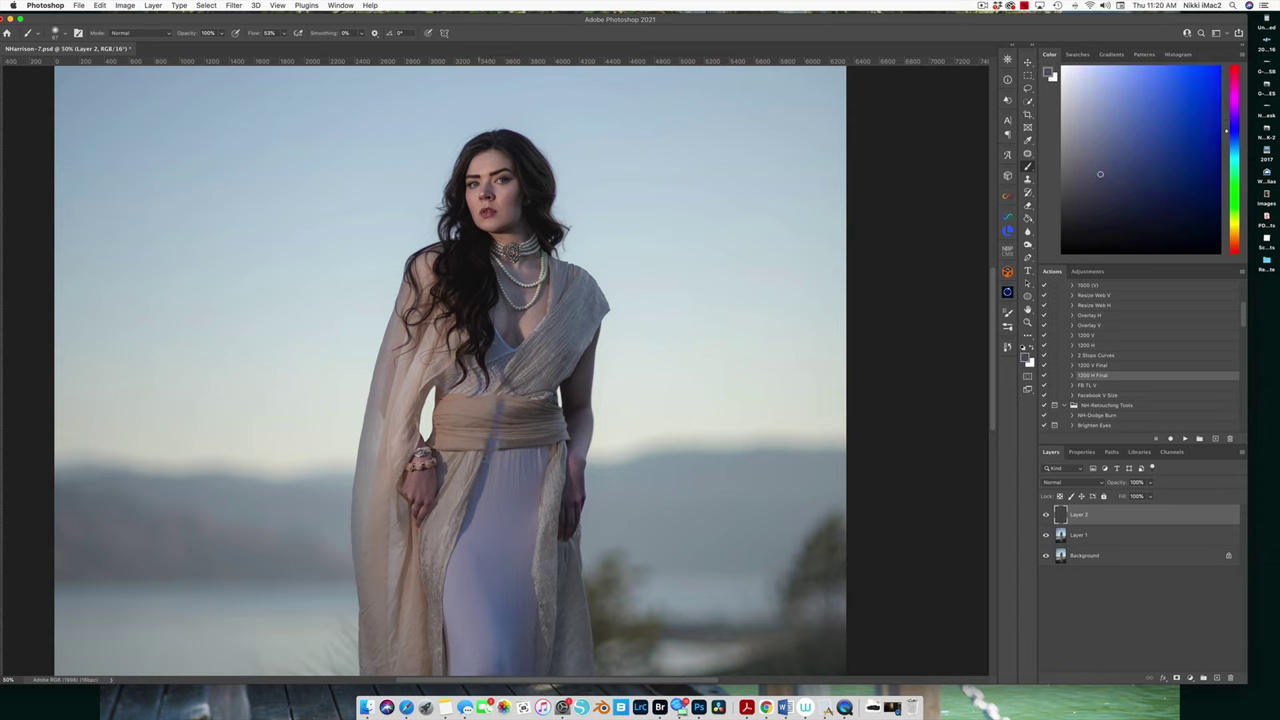
Paint pale dress-coloured strokes over the sash's left part and centre.
left_click(464, 513, "alt")
mouse_move(486, 396)
left_mouse_down()
mouse_move(439, 440)
mouse_move(503, 436)
mouse_move(500, 410)
mouse_move(498, 452)
left_mouse_up()
left_click(506, 459, "alt")
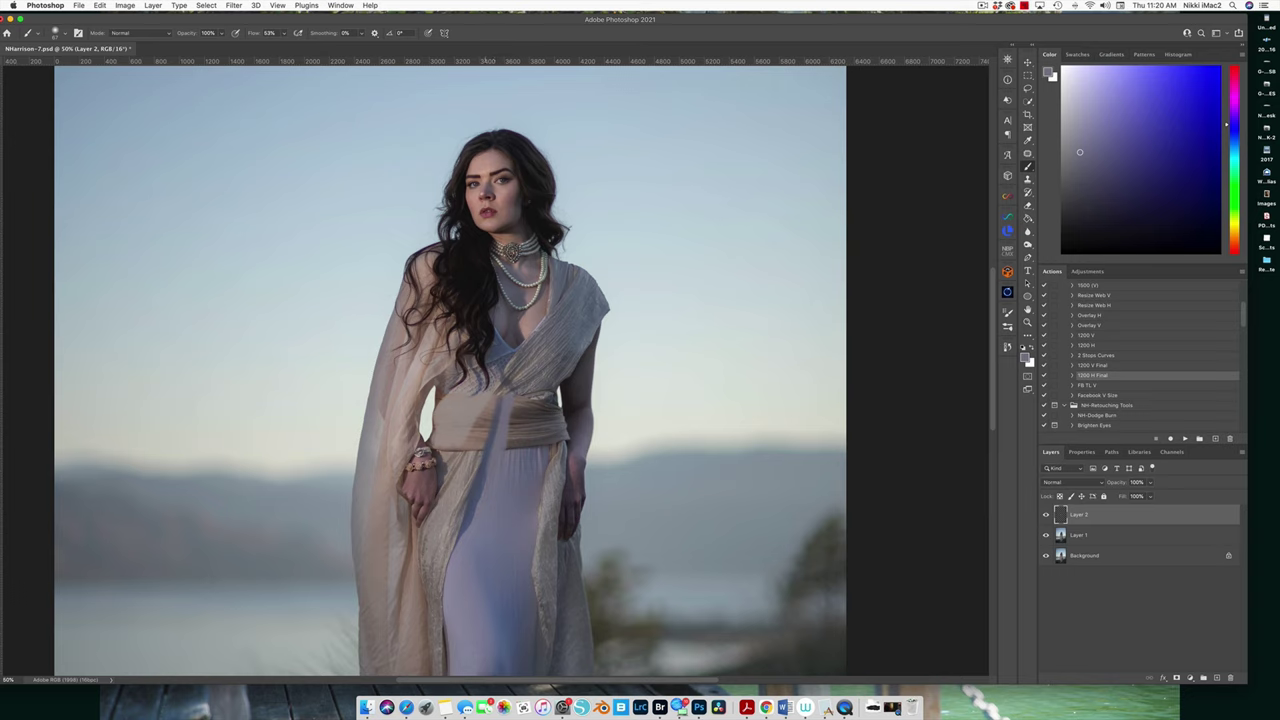
left_click(506, 460, "alt")
mouse_move(507, 452)
left_mouse_down()
mouse_move(511, 410)
mouse_move(534, 444)
mouse_move(556, 444)
mouse_move(553, 396)
mouse_move(565, 436)
left_mouse_up()
Brighten the sash's left edge with near-white, then resample a pale muted pinkish grey.
left_click(508, 448, "alt")
left_click(623, 390, "alt")
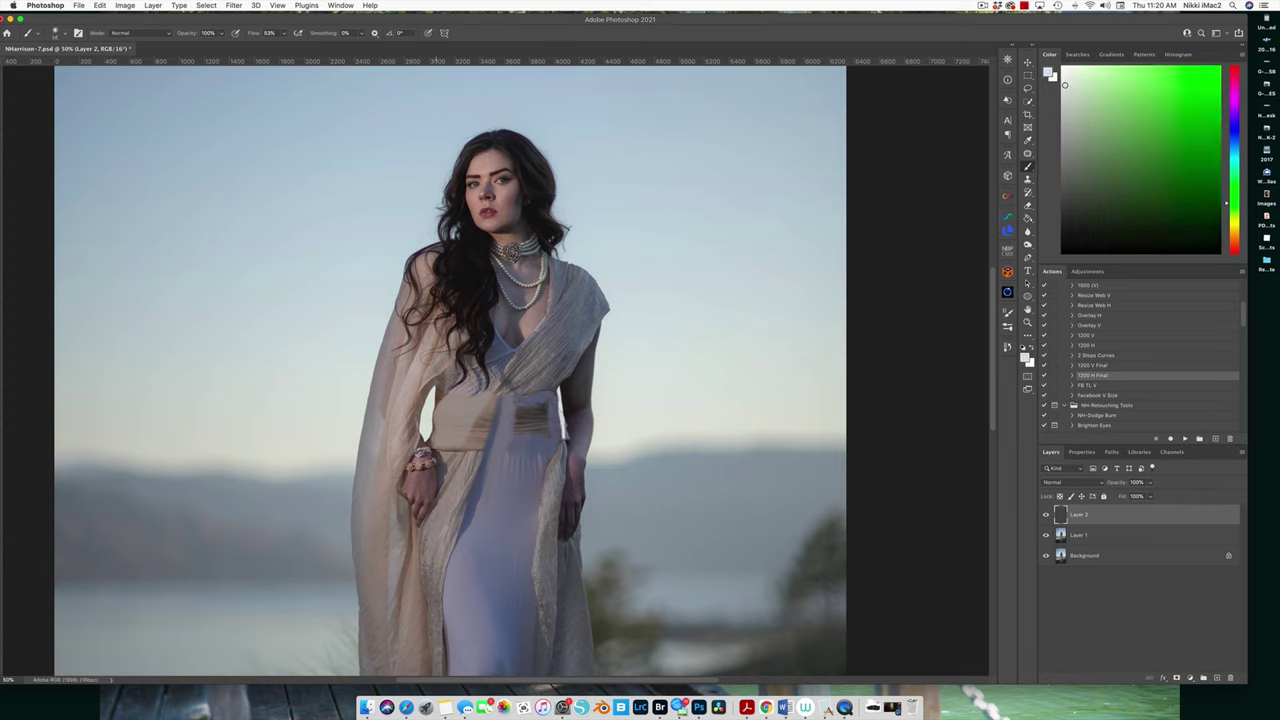
left_click_drag(437, 404, 434, 390)
key("x")
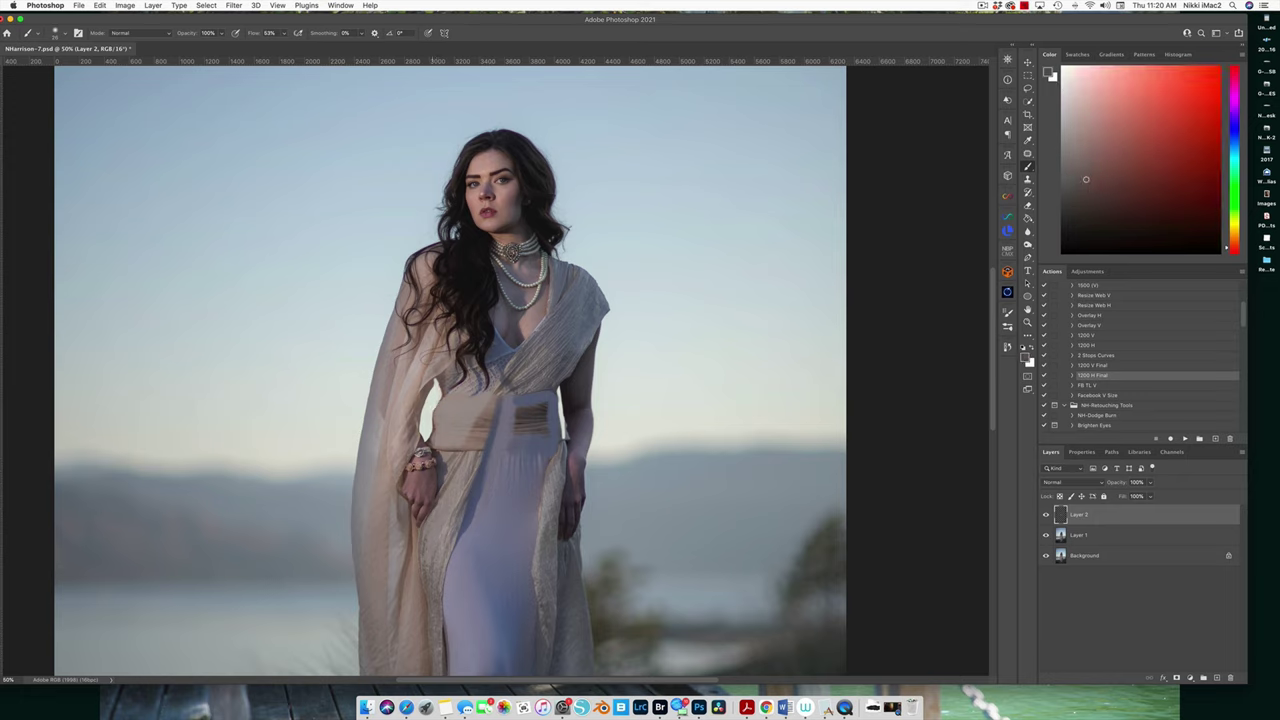
left_click(470, 382, "alt")
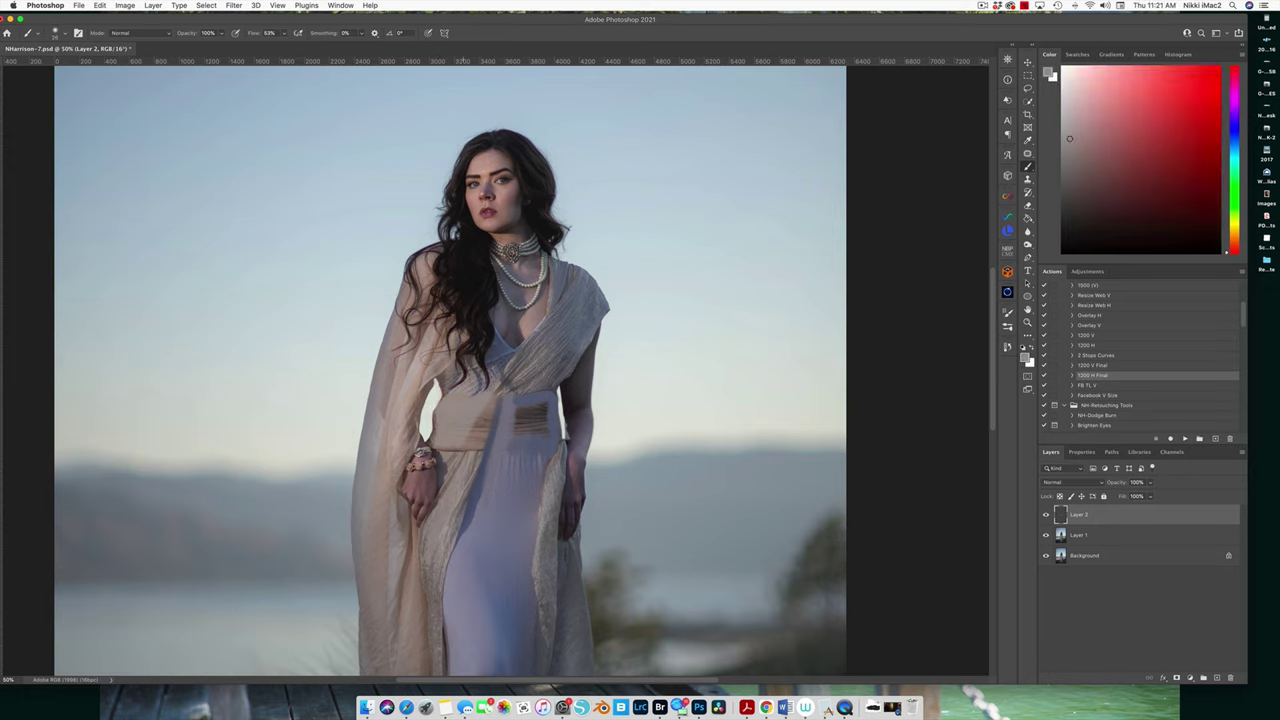
left_click(470, 390, "alt")
Sample a range of sash and dress tones: purple, pink, orange, magenta and muted blue.
left_click(450, 380, "alt")
left_click(450, 368, "alt")
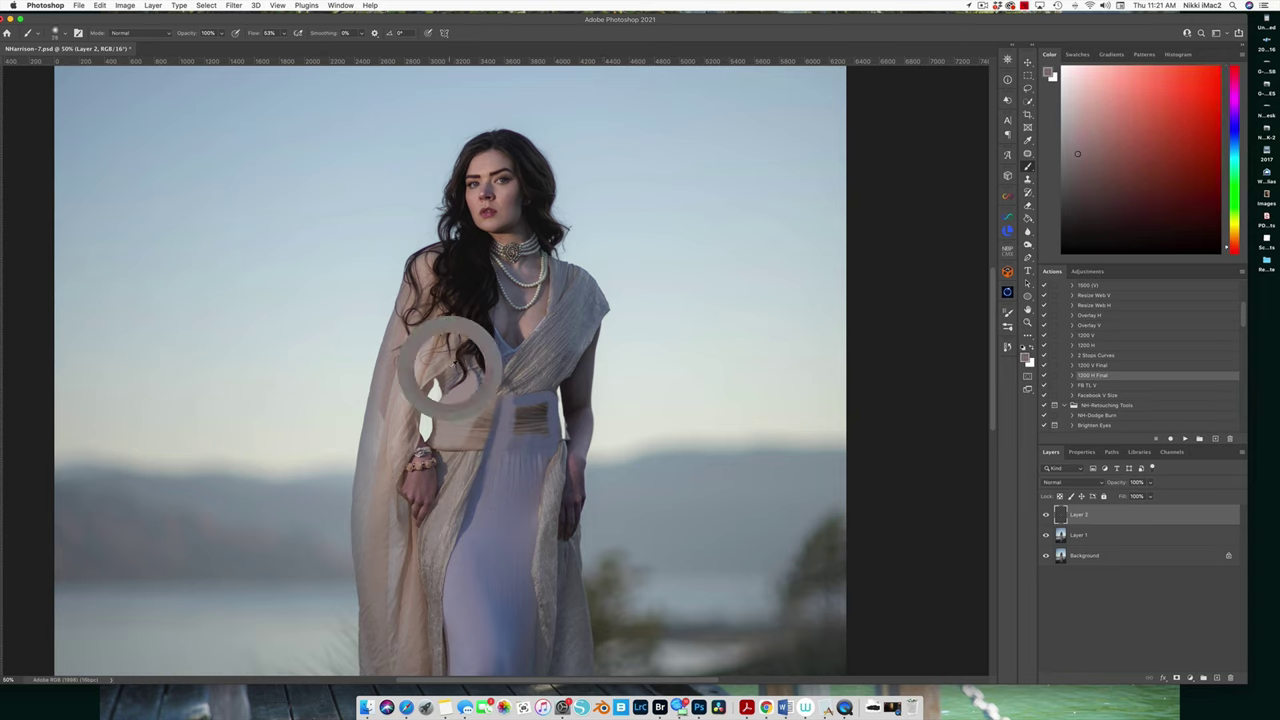
left_click(452, 381, "alt")
left_click(455, 376, "alt")
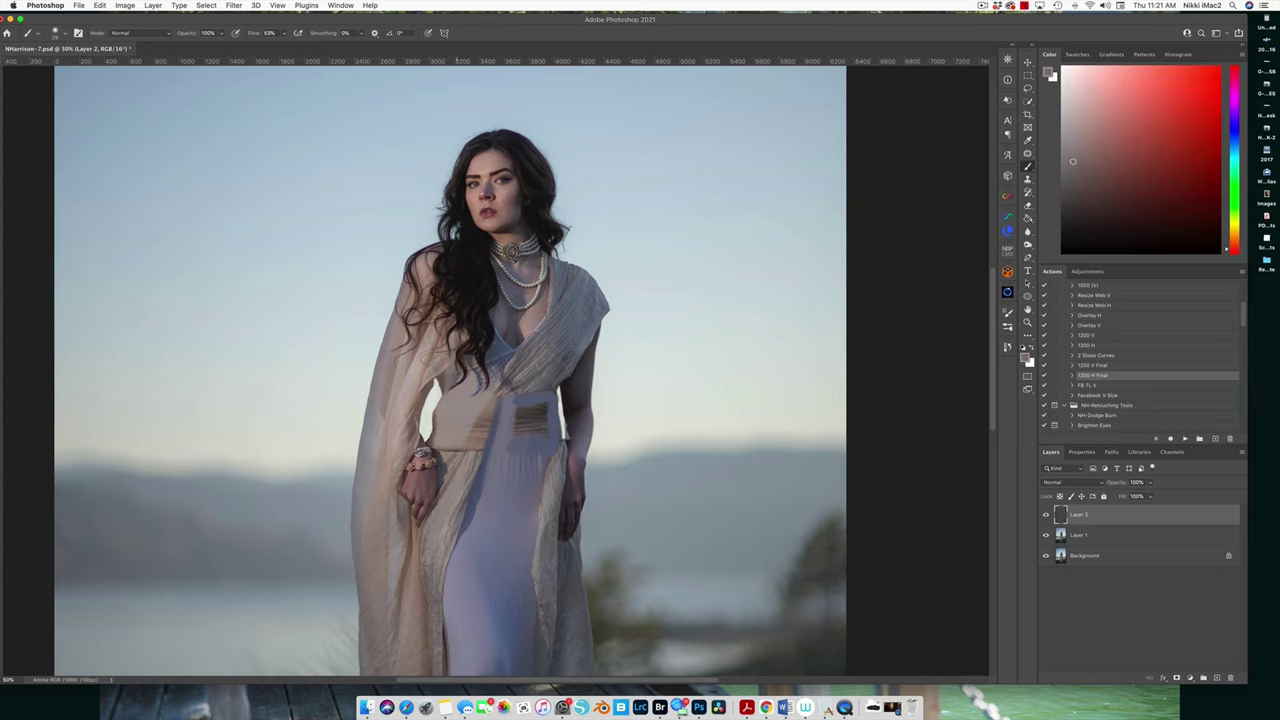
left_click(456, 378, "alt")
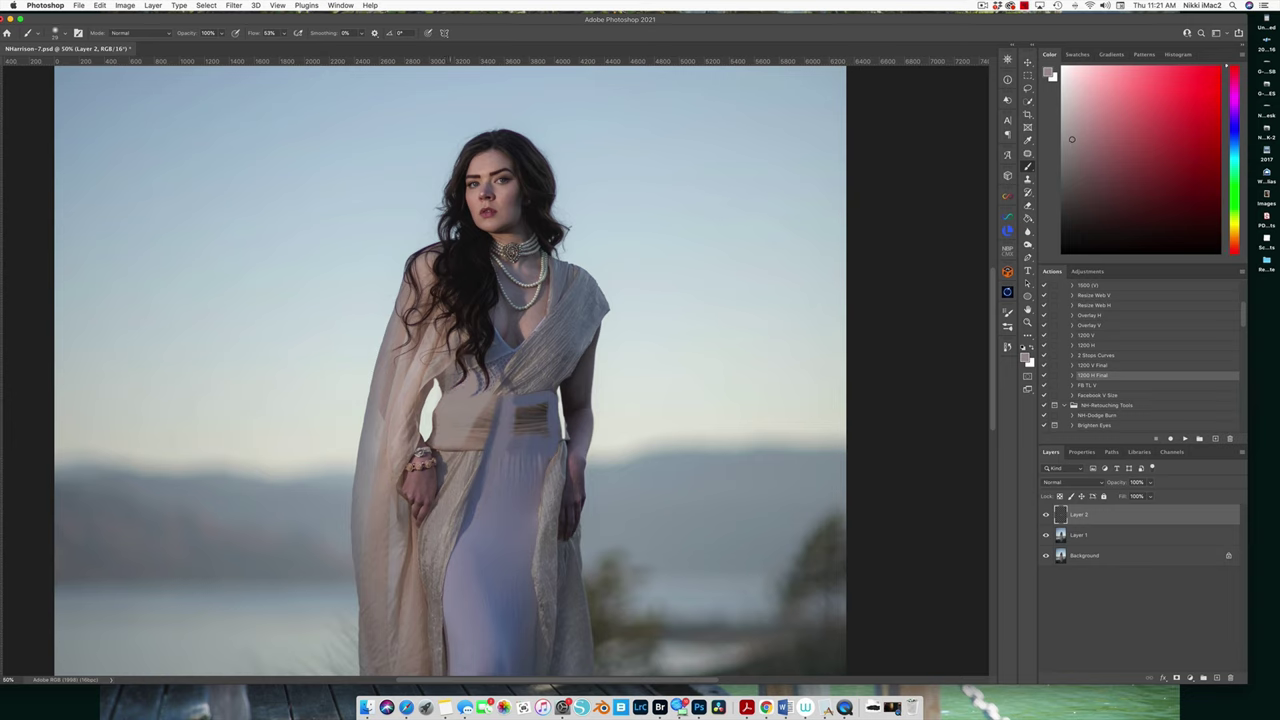
left_click(479, 367, "alt")
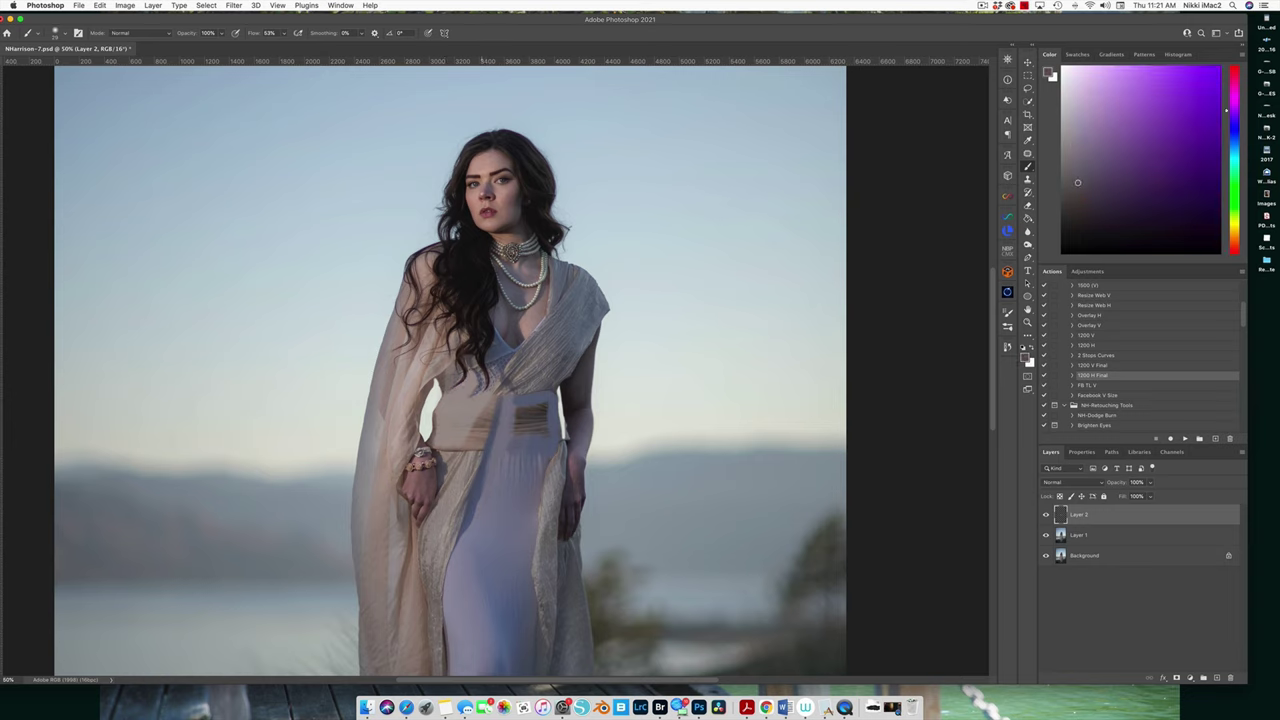
left_click(480, 377, "alt")
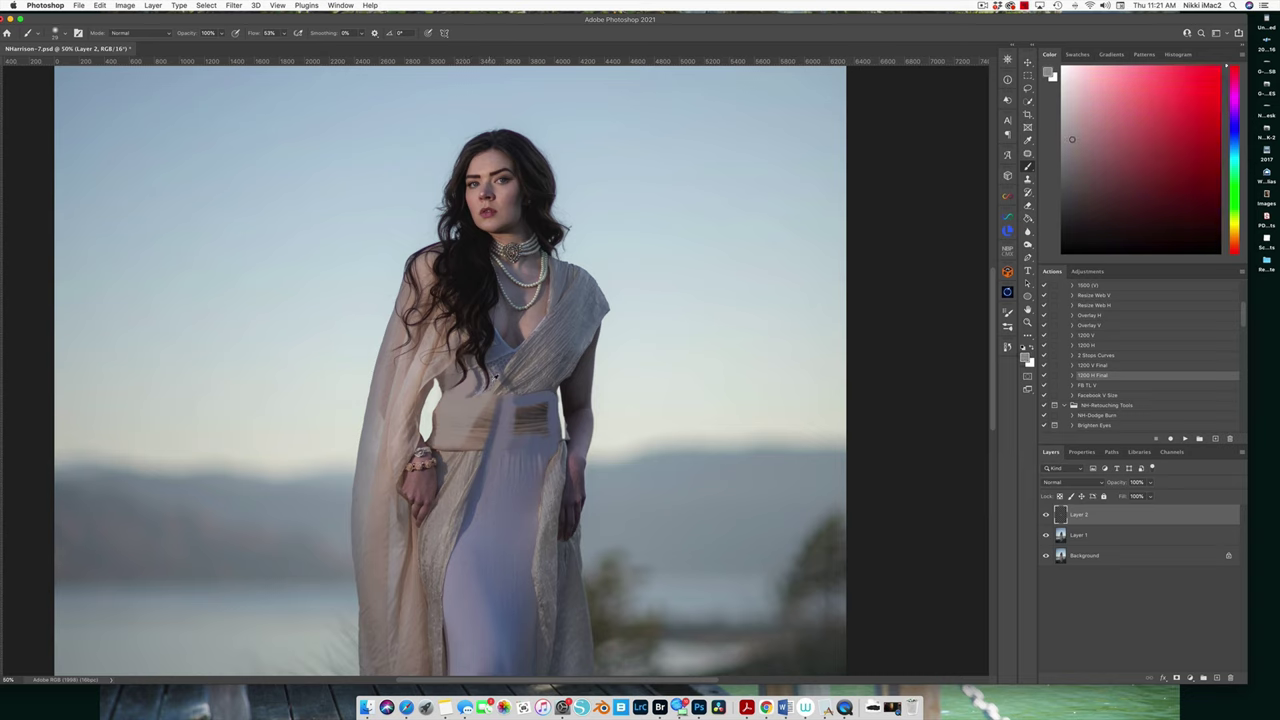
left_click(494, 376, "alt")
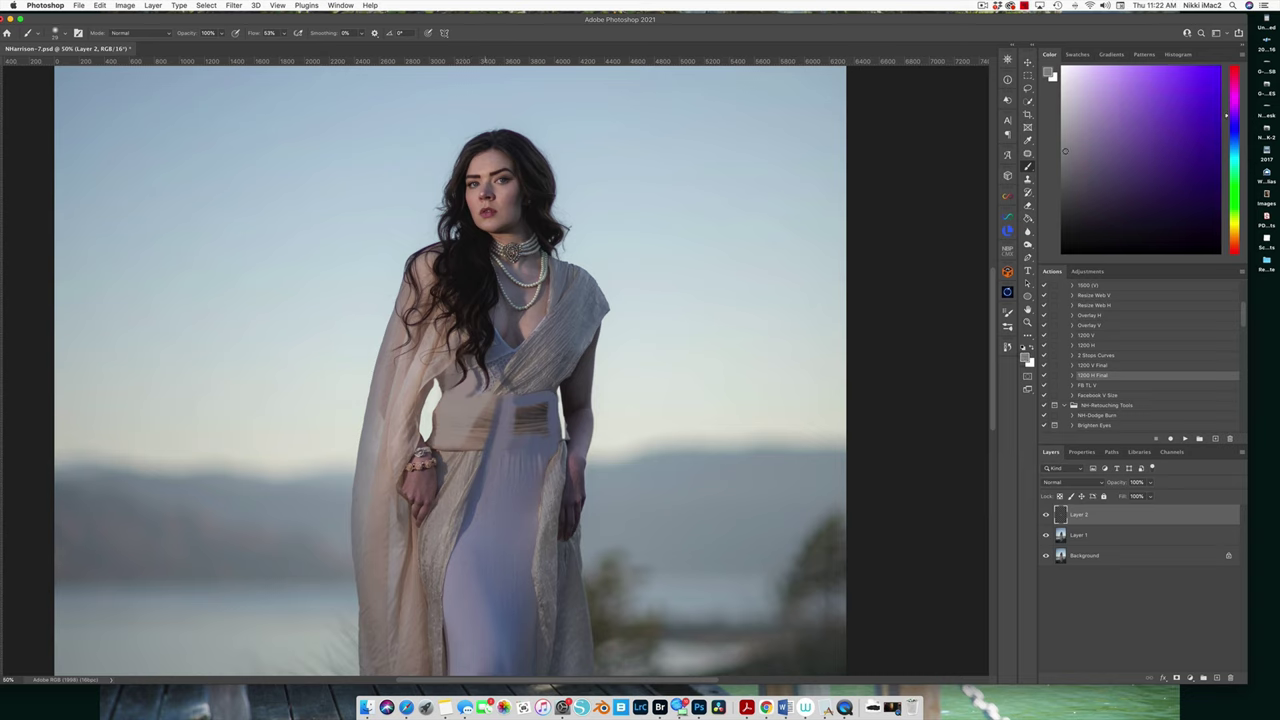
left_click(494, 376, "alt")
left_click(521, 370, "alt")
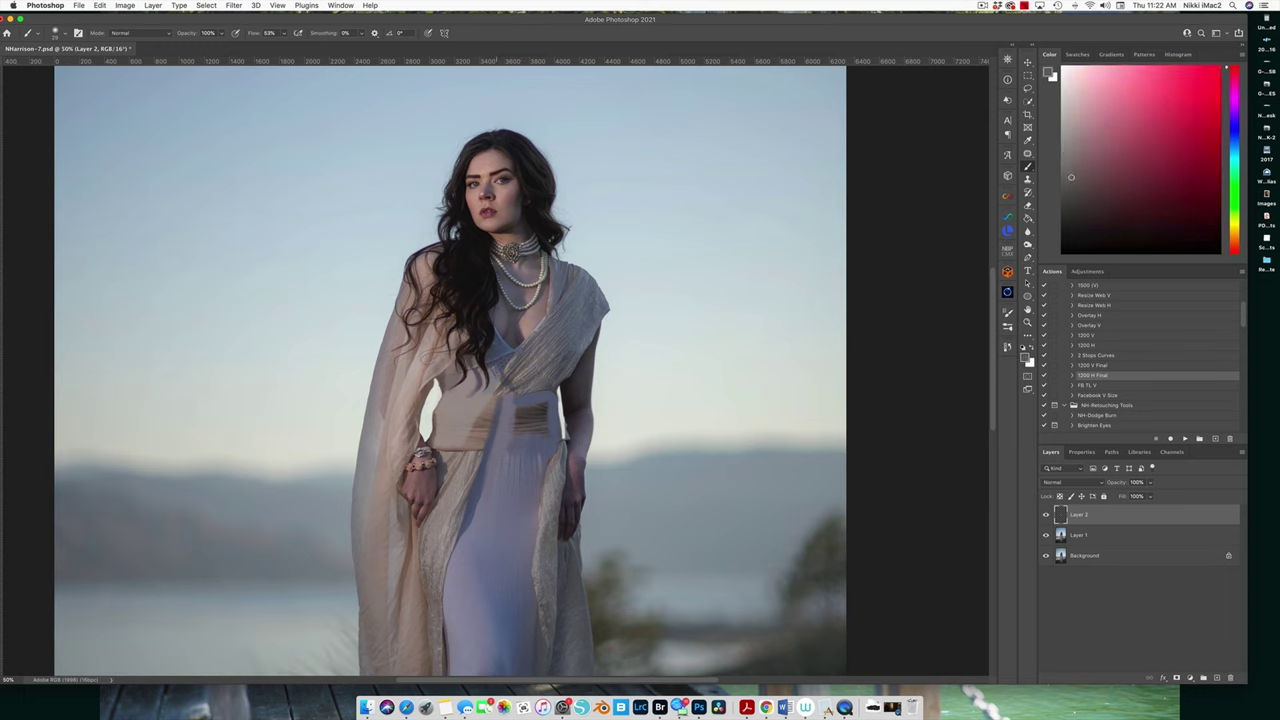
left_click(525, 378, "alt")
left_click(500, 396, "alt")
left_click(460, 380, "alt")
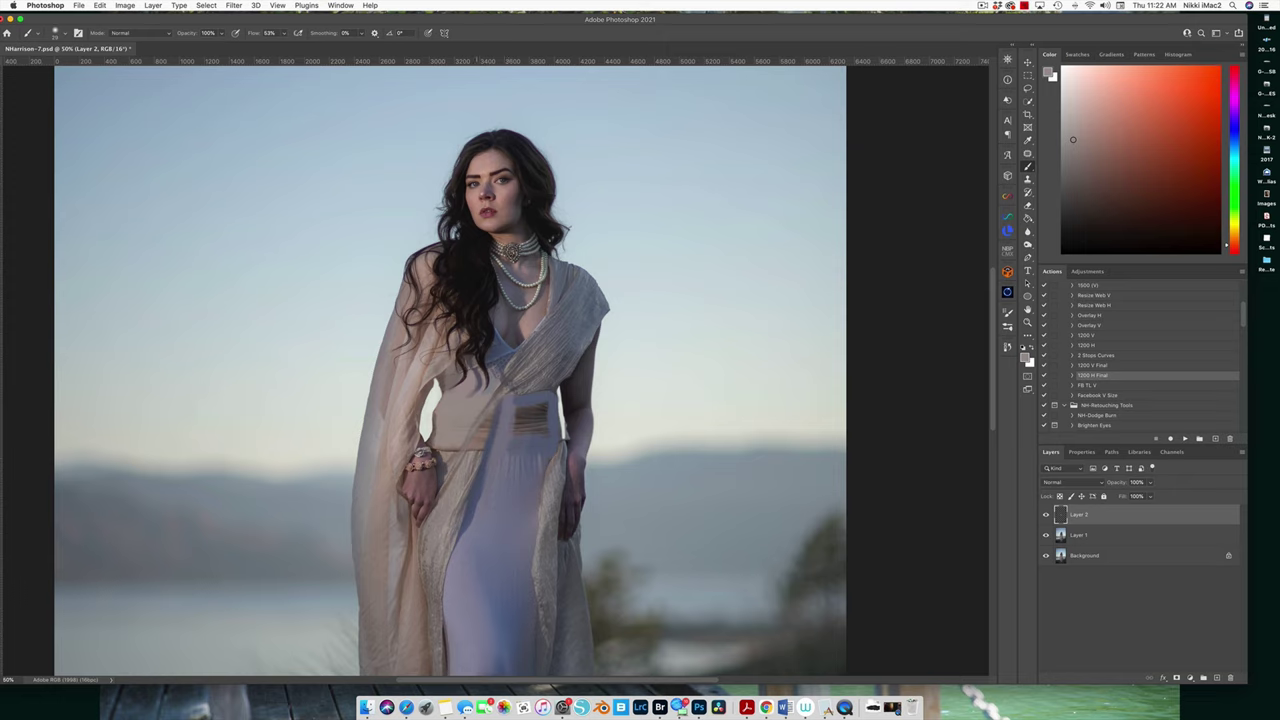
left_click(528, 422, "alt")
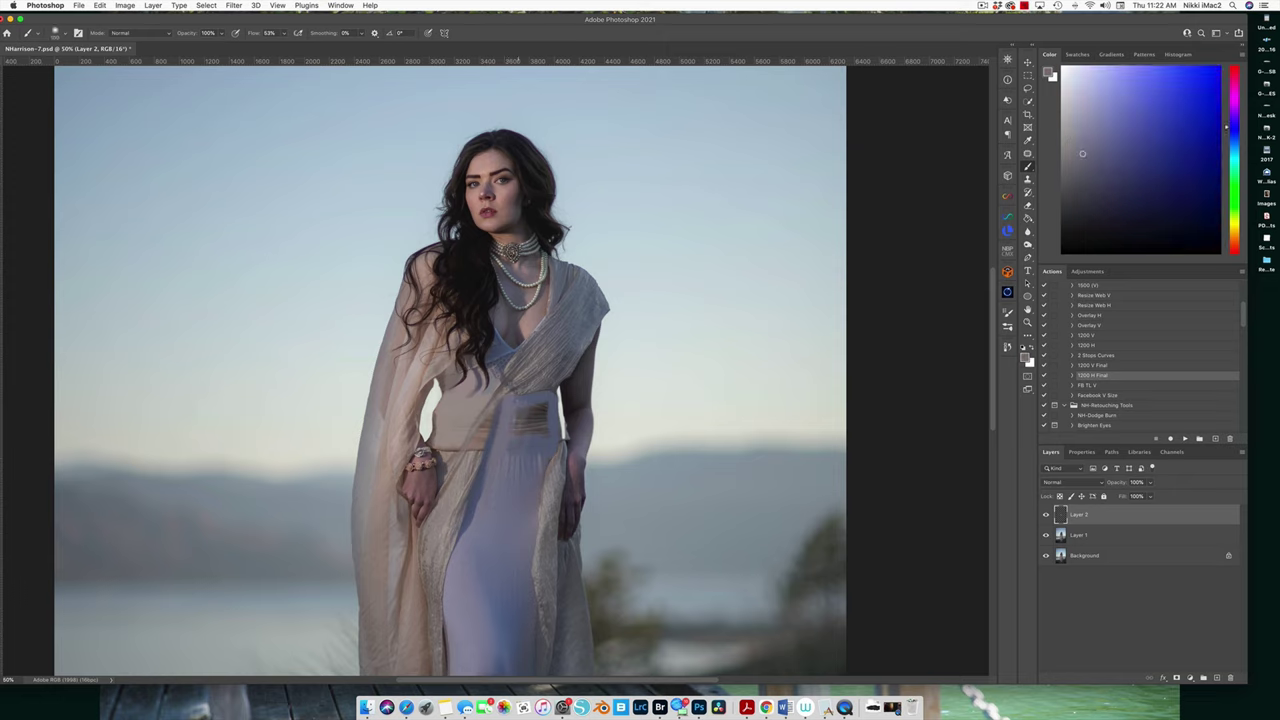
Lighten the dark patch on the dress, then resample toward a pale warm off-white.
mouse_move(524, 404)
left_mouse_down()
mouse_move(550, 436)
mouse_move(522, 466)
left_mouse_up()
left_click(544, 412, "alt")
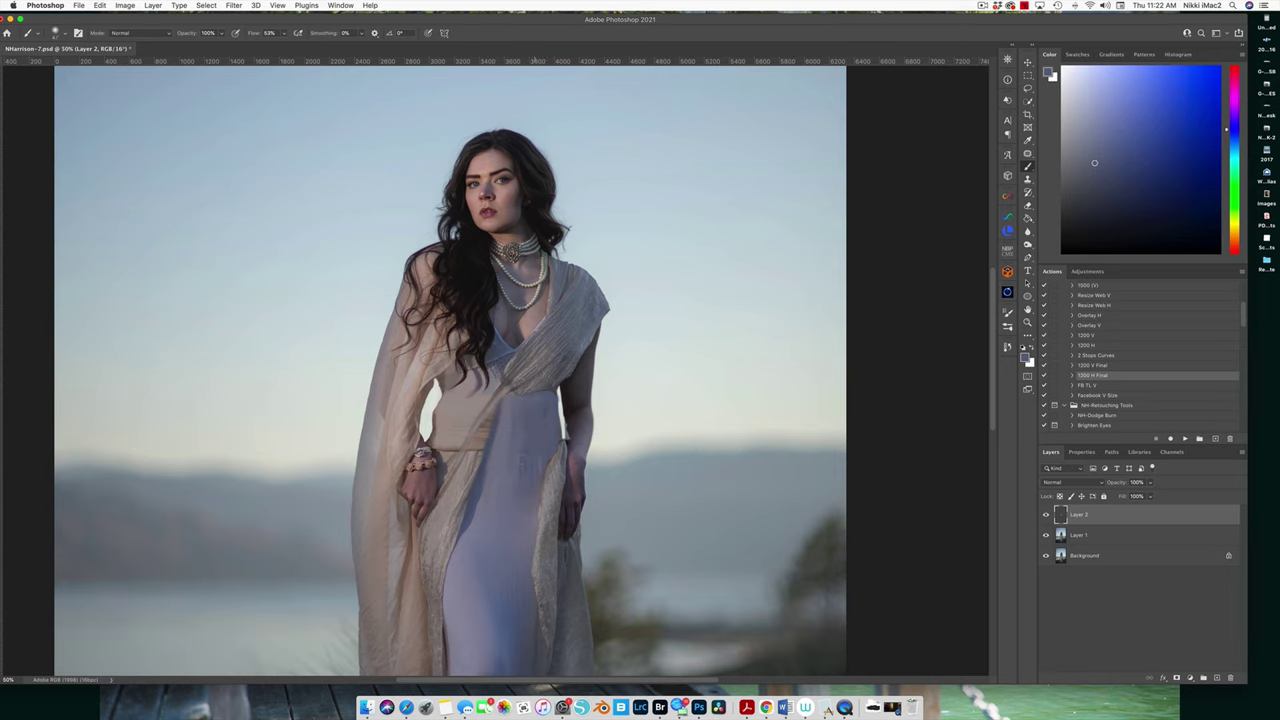
left_click(566, 372, "alt")
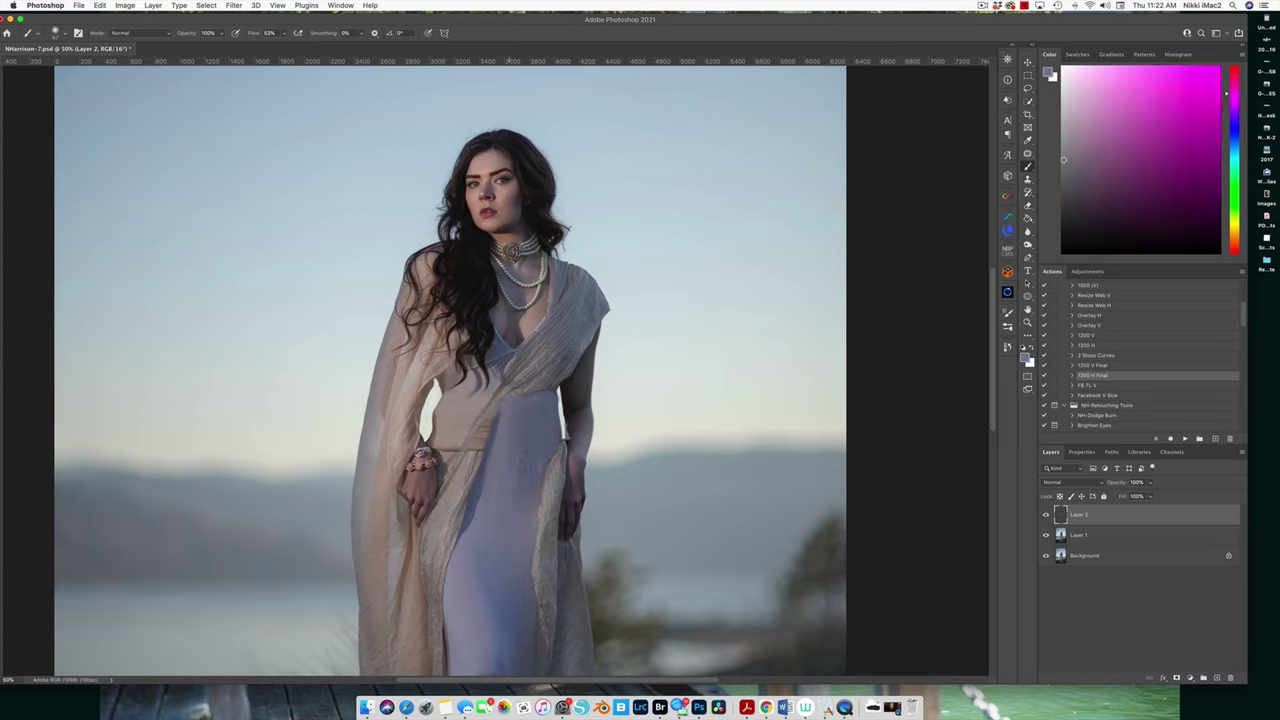
left_click(460, 400, "alt")
left_click(491, 381, "alt")
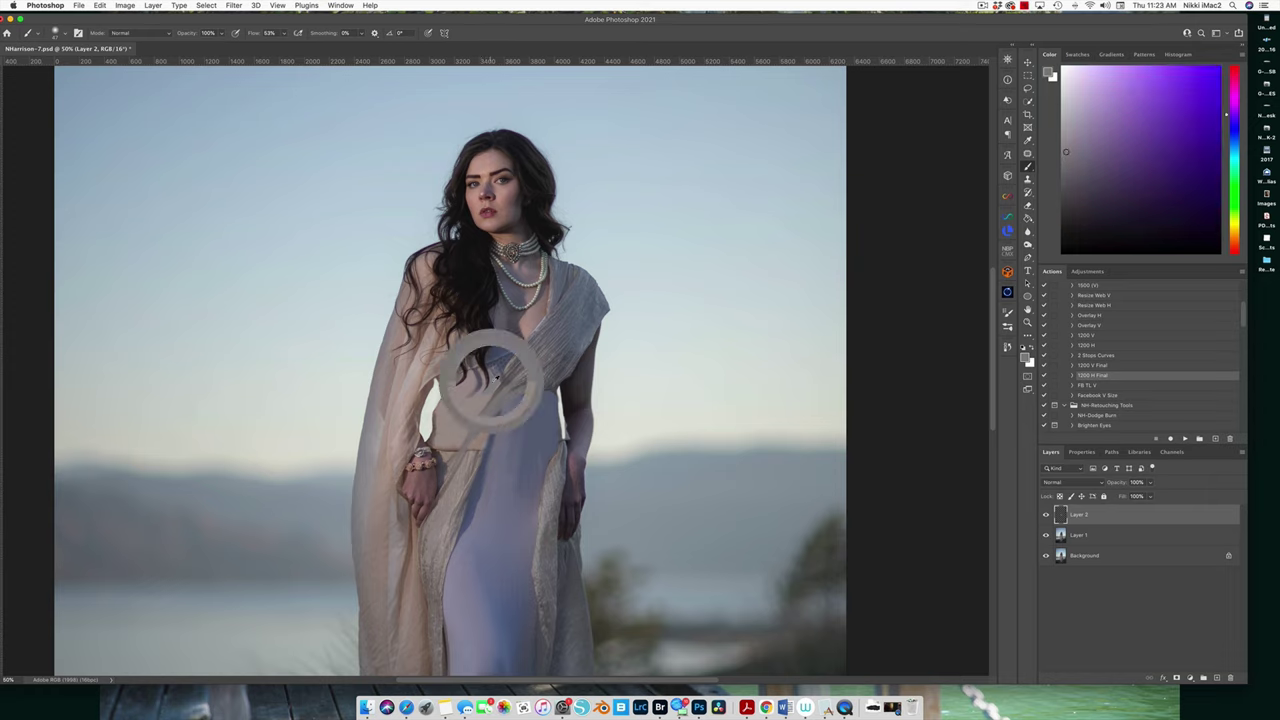
left_click(505, 357, "alt")
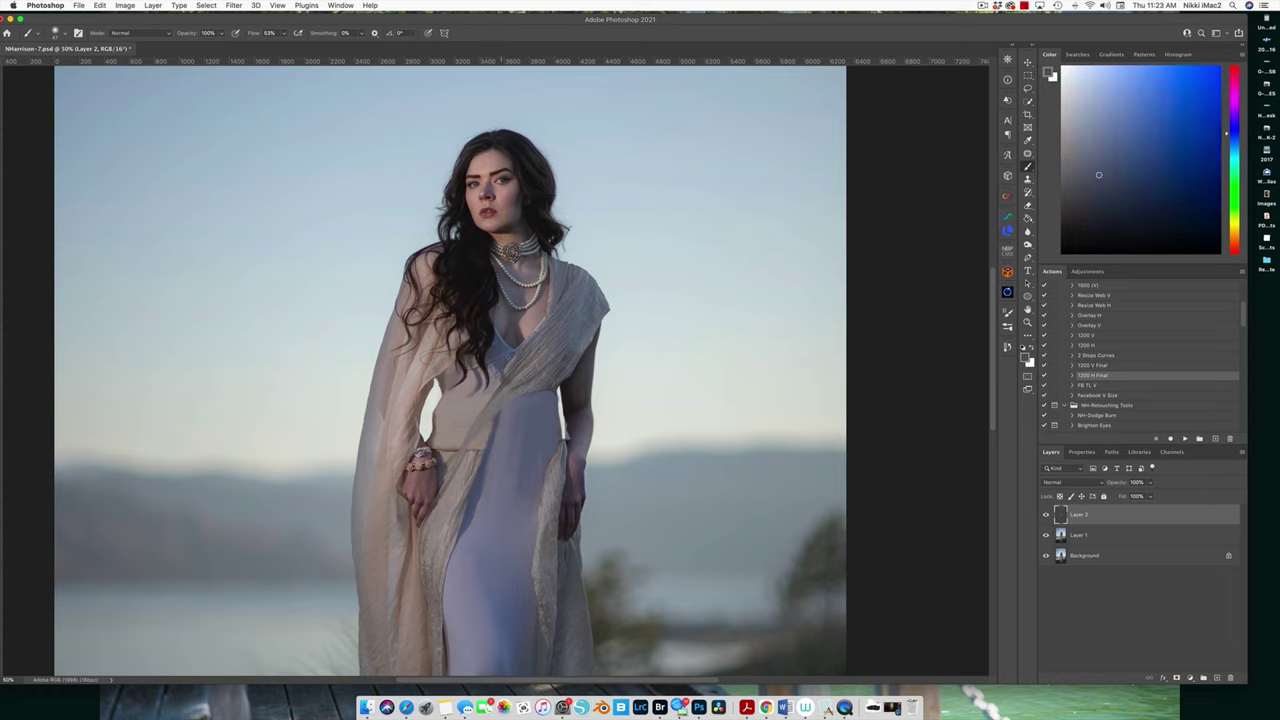
left_click(512, 363, "alt")
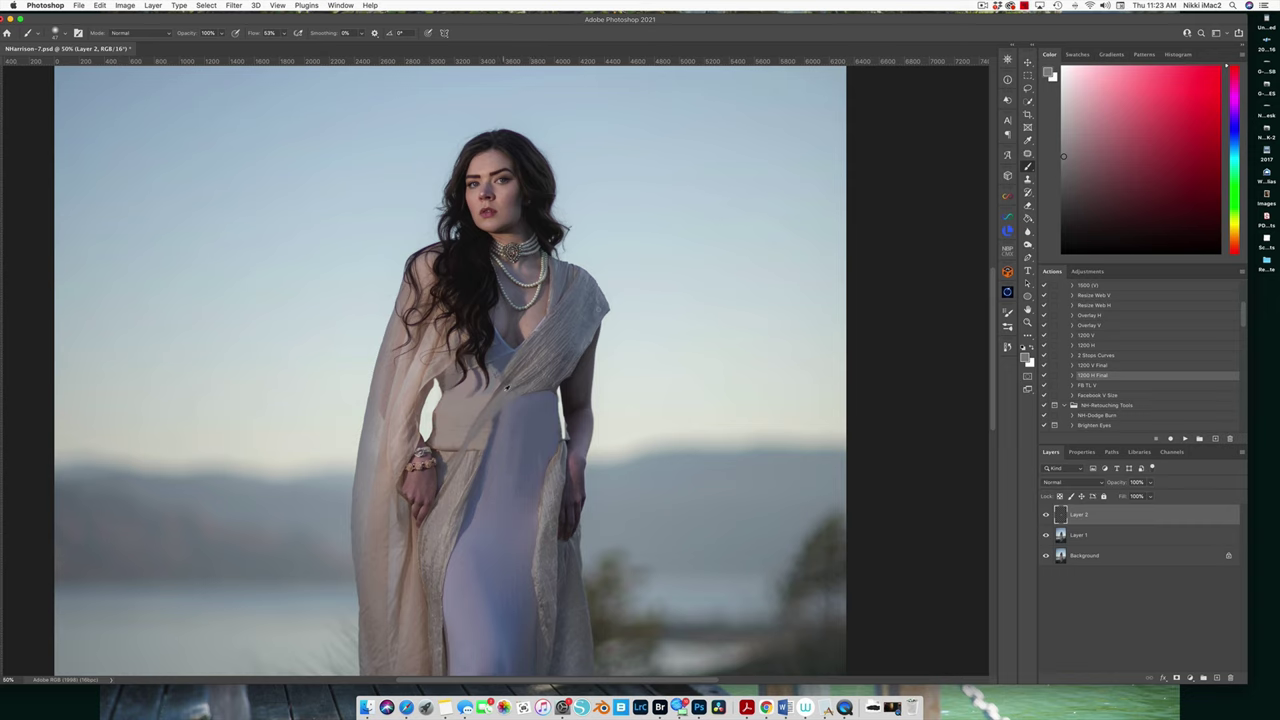
left_click(525, 375, "alt")
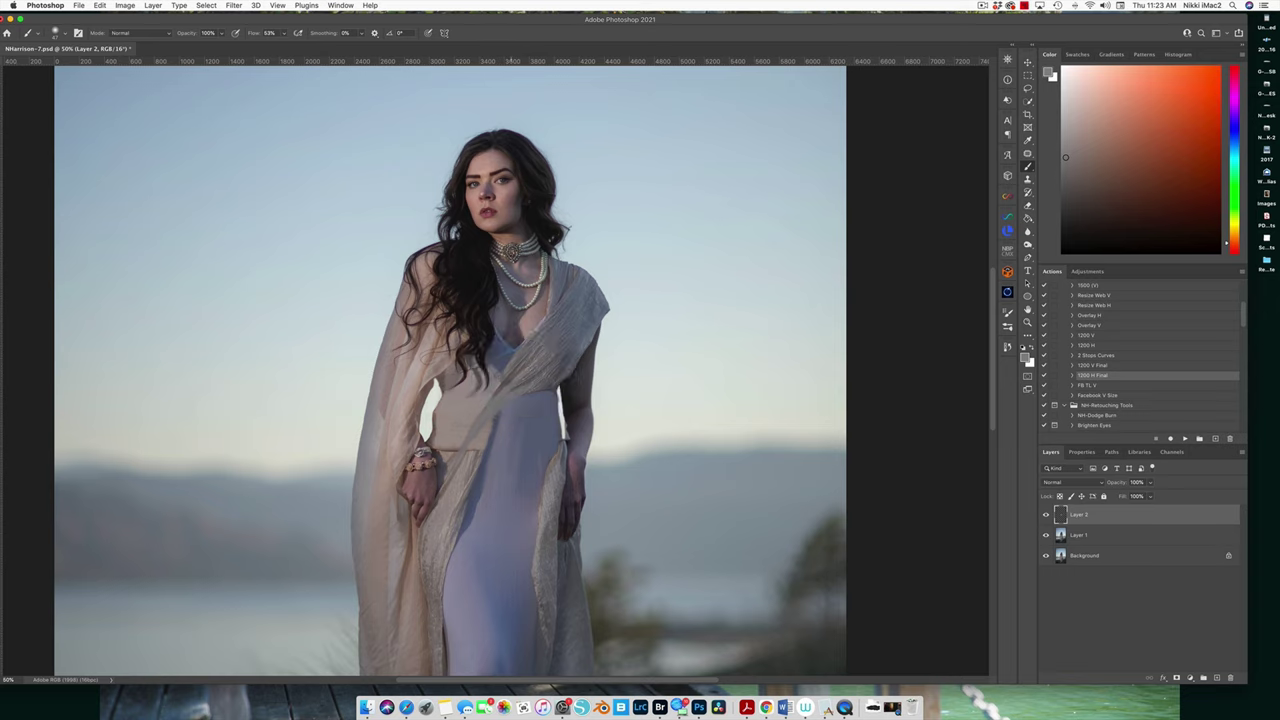
Resample peach, magenta, lavender-blue and darker tones from the dress to even out the fabric below the sash.
left_click(520, 378, "alt")
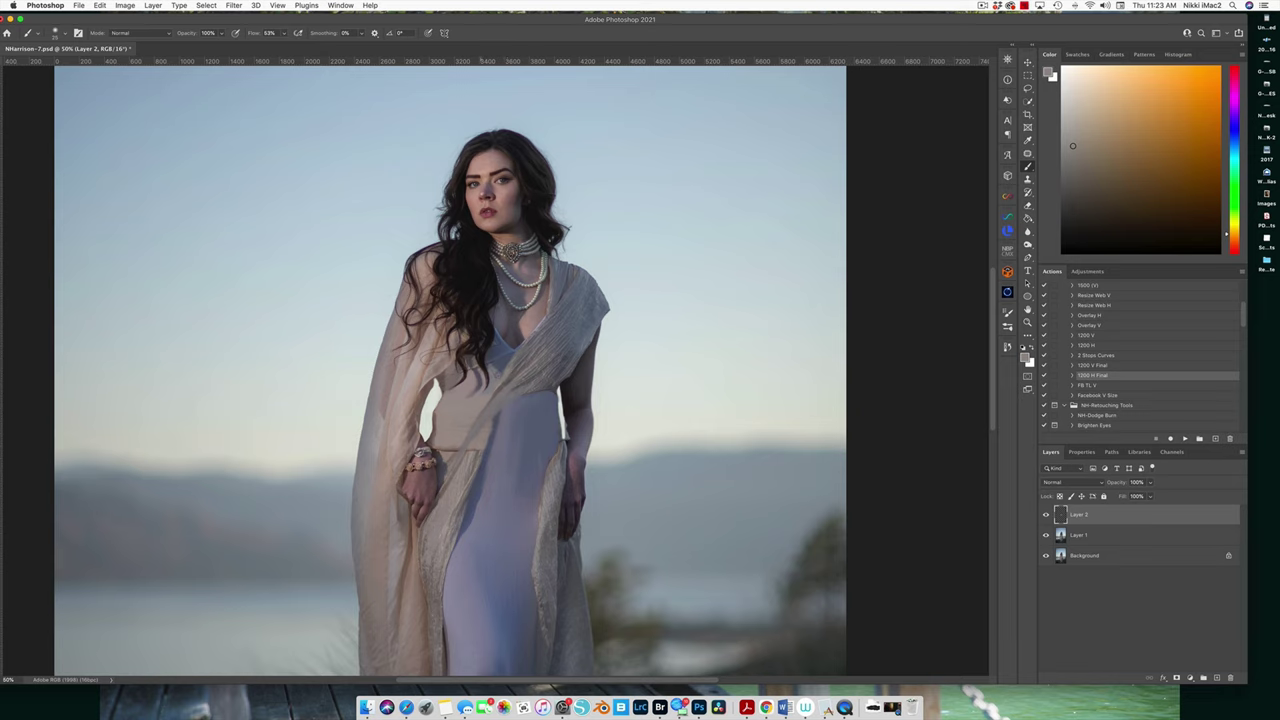
left_click(538, 366, "alt")
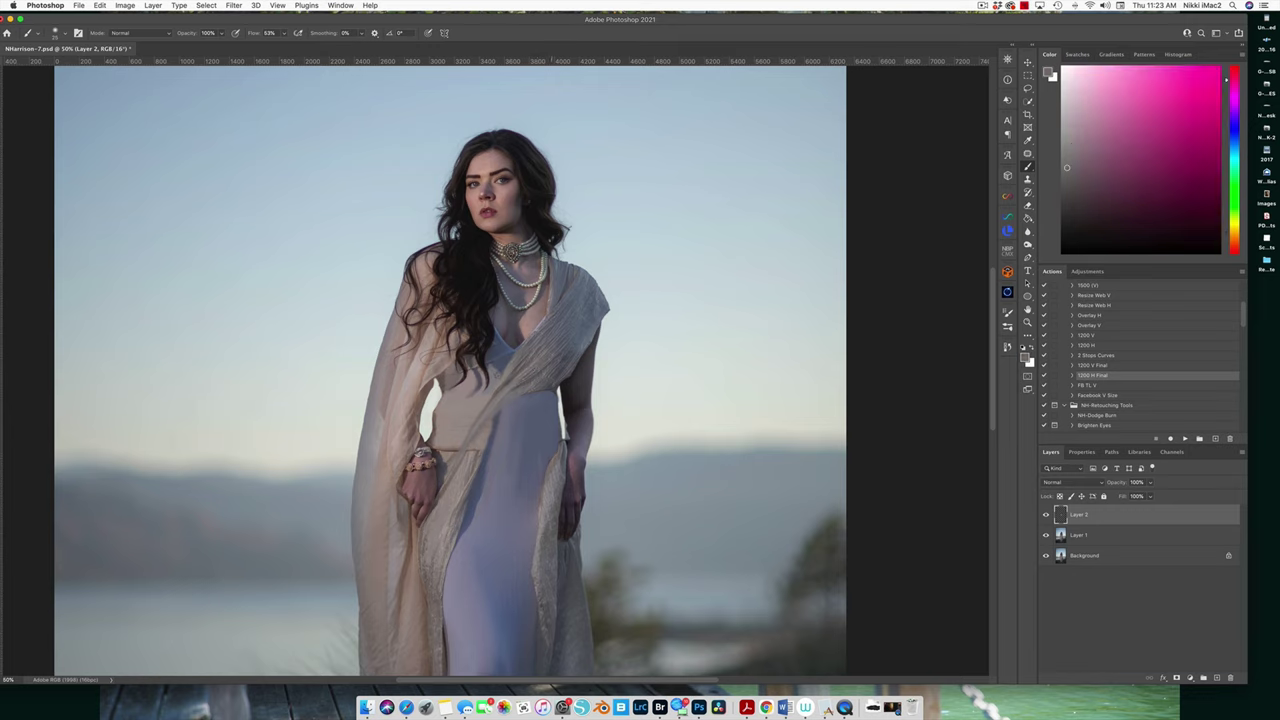
left_click(495, 432, "alt")
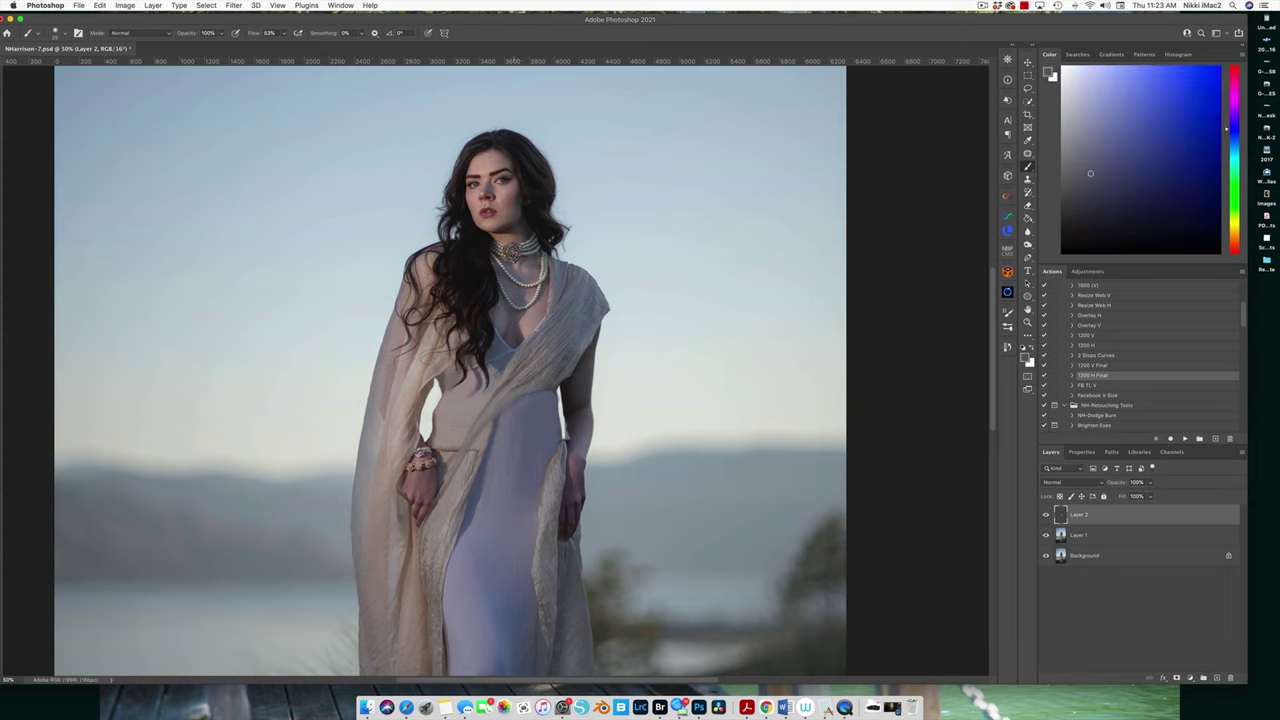
left_click(533, 410, "alt")
left_click(500, 346, "alt")
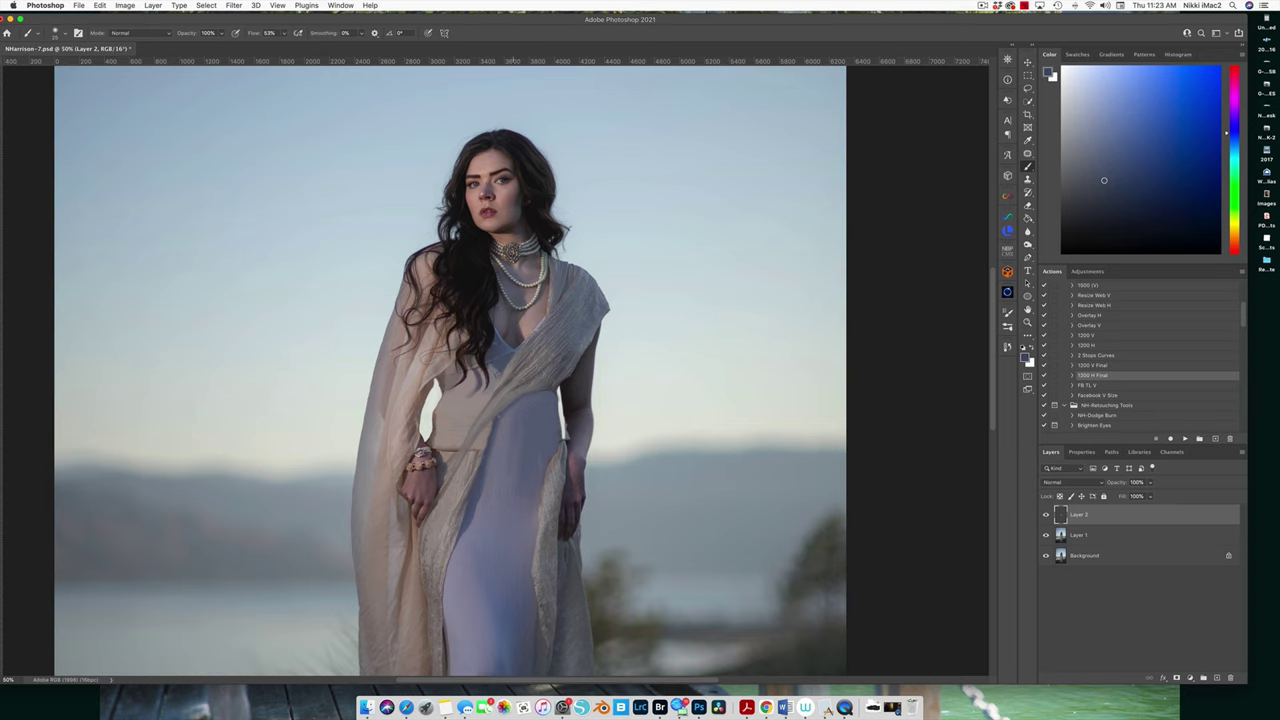
left_click(531, 379, "alt")
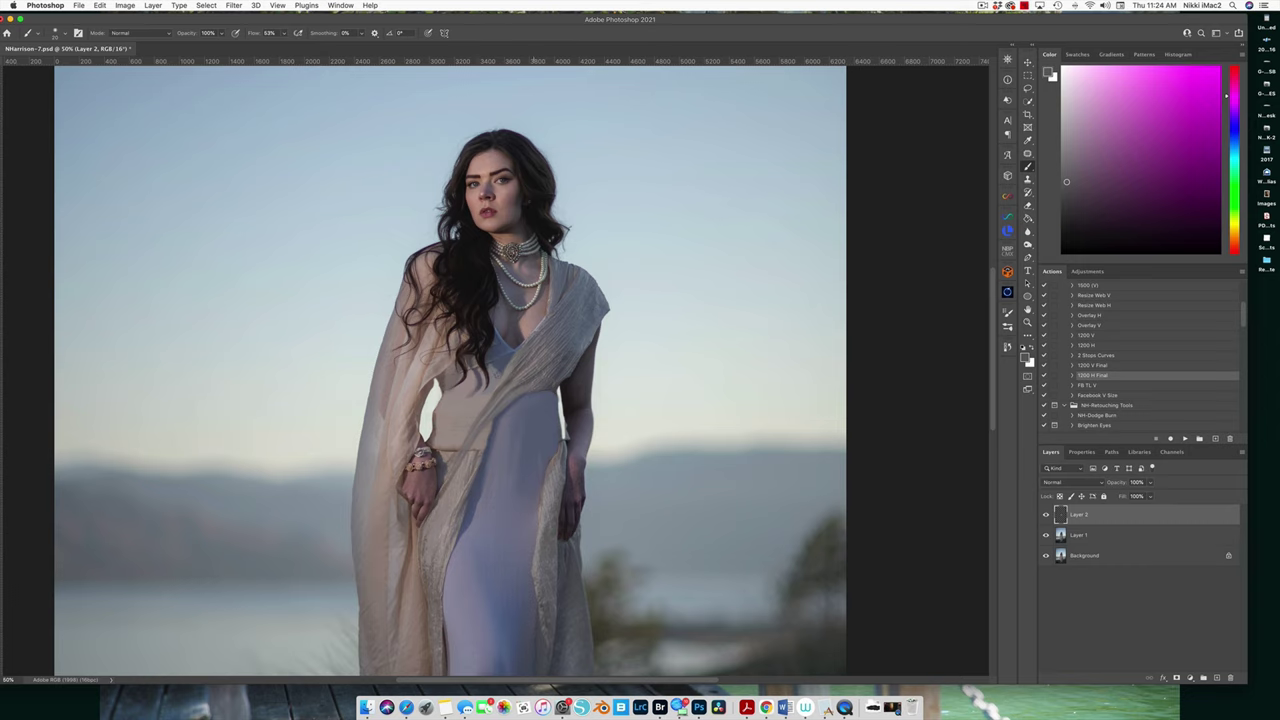
left_click(482, 467, "alt")
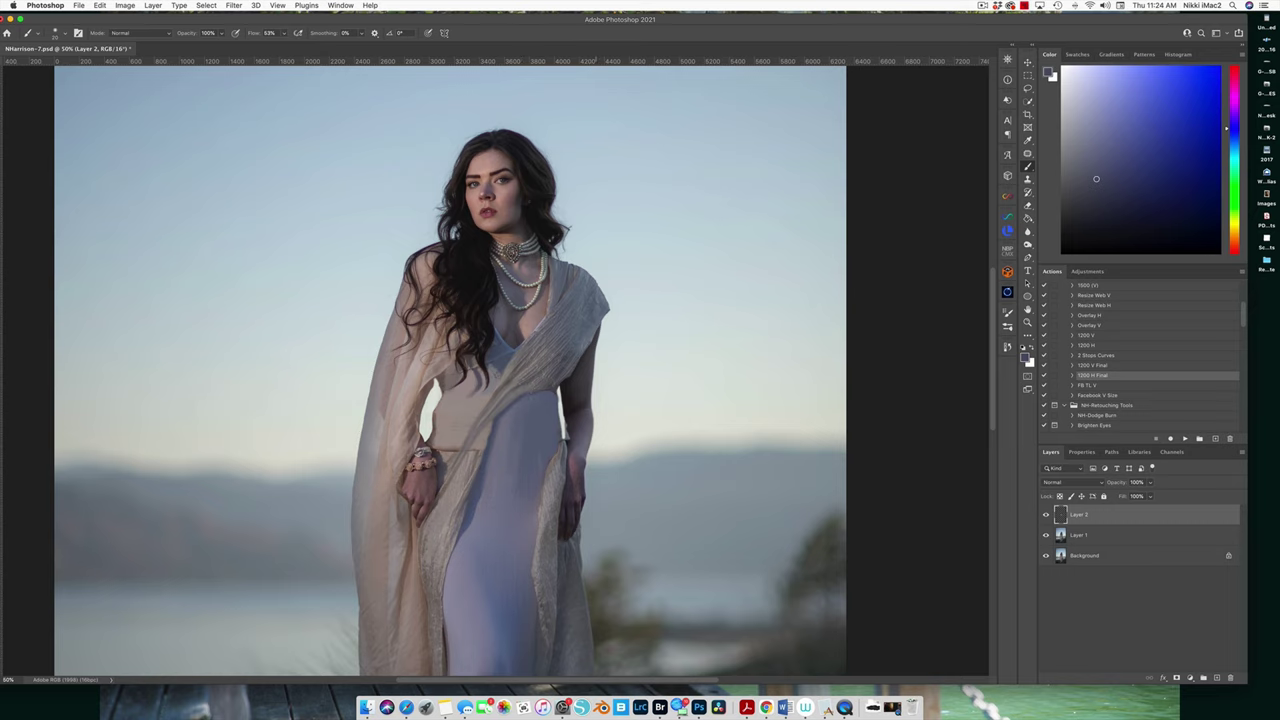
left_click(1094, 211)
left_click(490, 373, "alt")
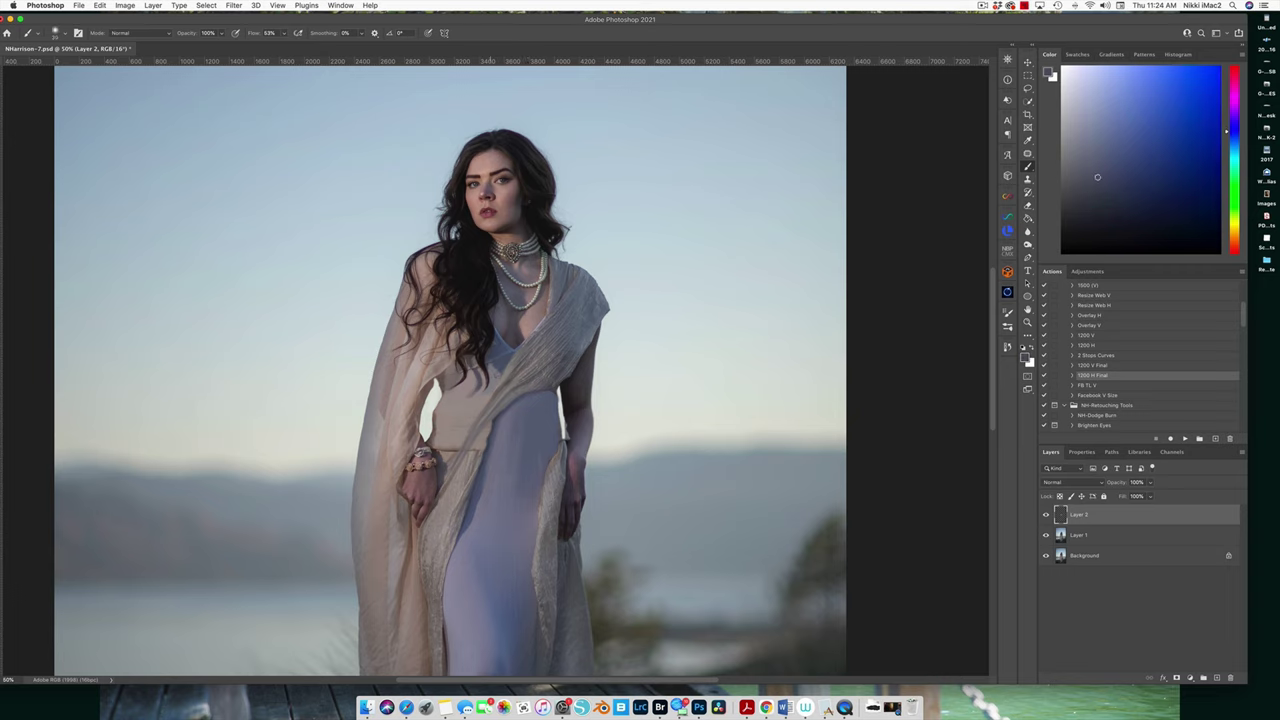
left_click(510, 361, "alt")
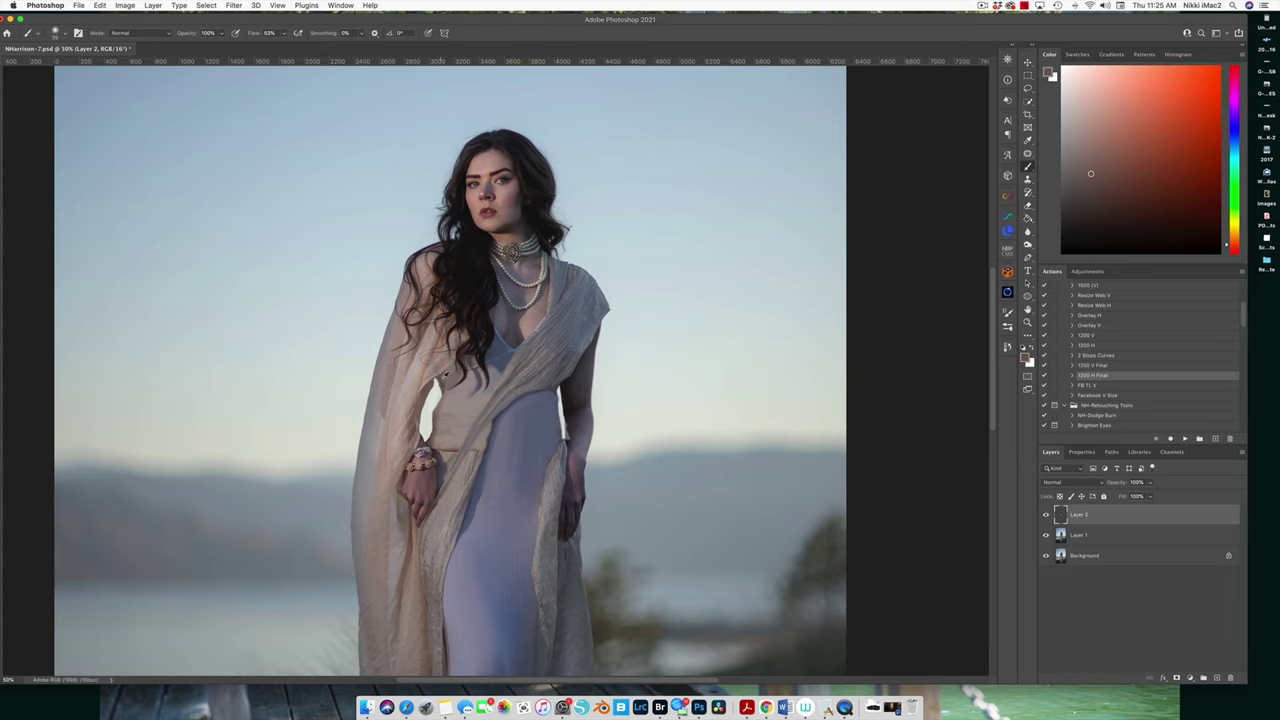
Sample a colour near the hand and fine-tune it through orange and purple shades.
left_click(445, 377, "alt")
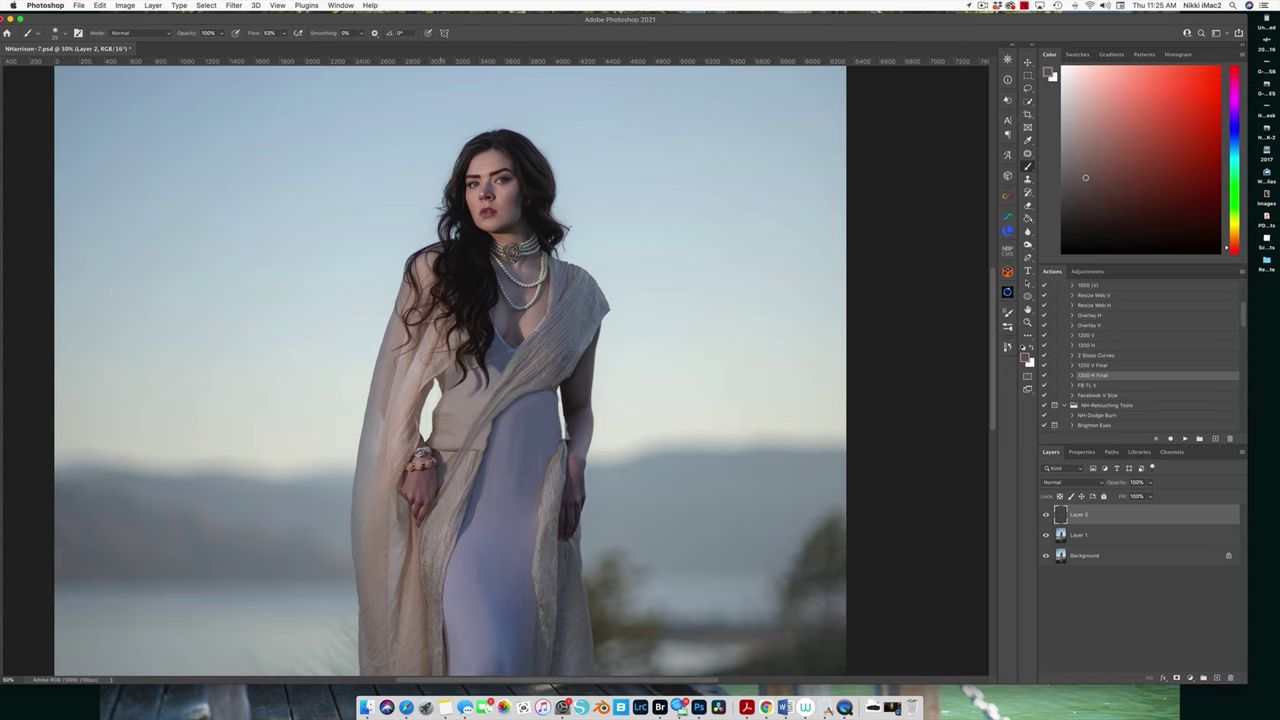
left_click_drag(1085, 178, 1072, 161)
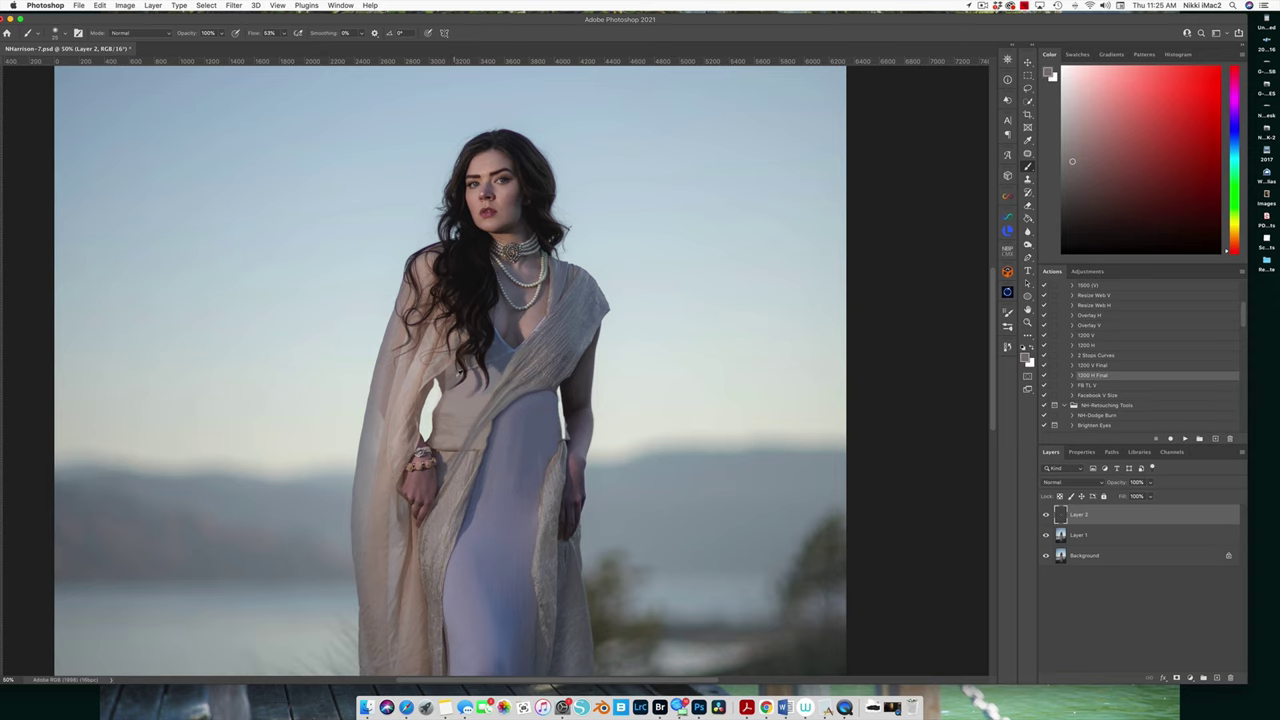
left_click_drag(1072, 161, 1070, 163)
left_click_drag(460, 368, 463, 364)
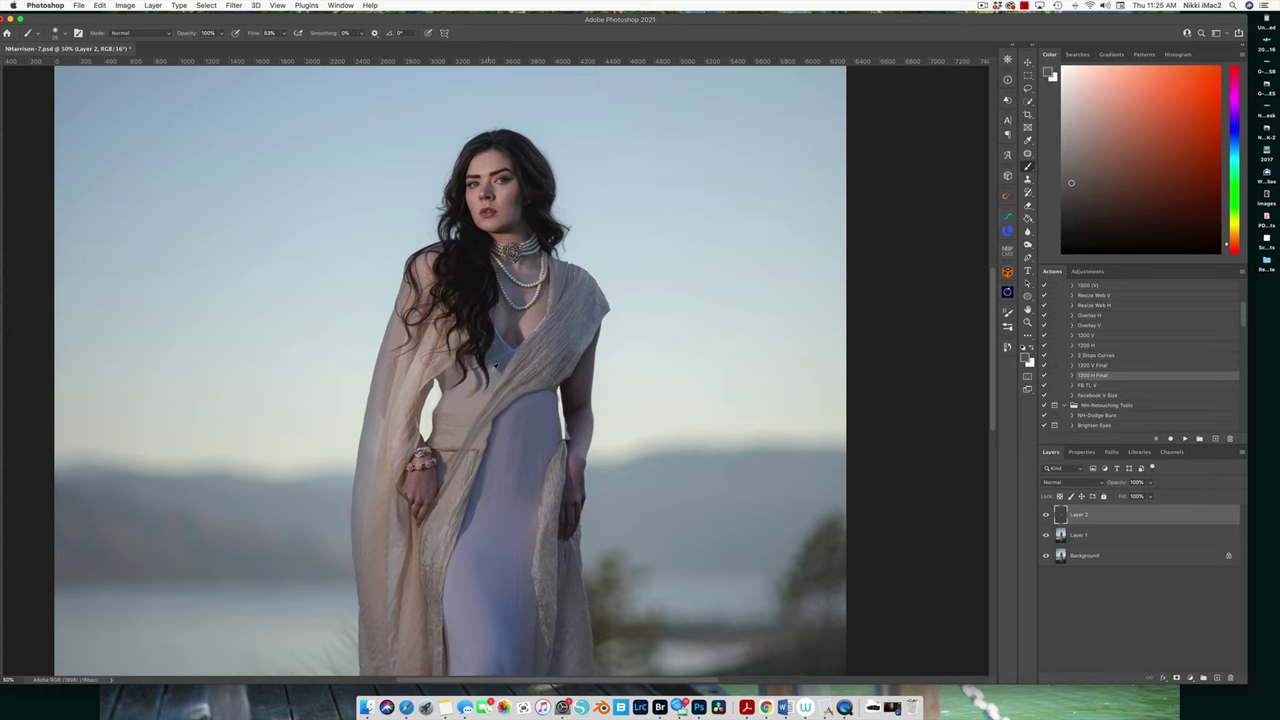
left_click_drag(490, 370, 492, 367)
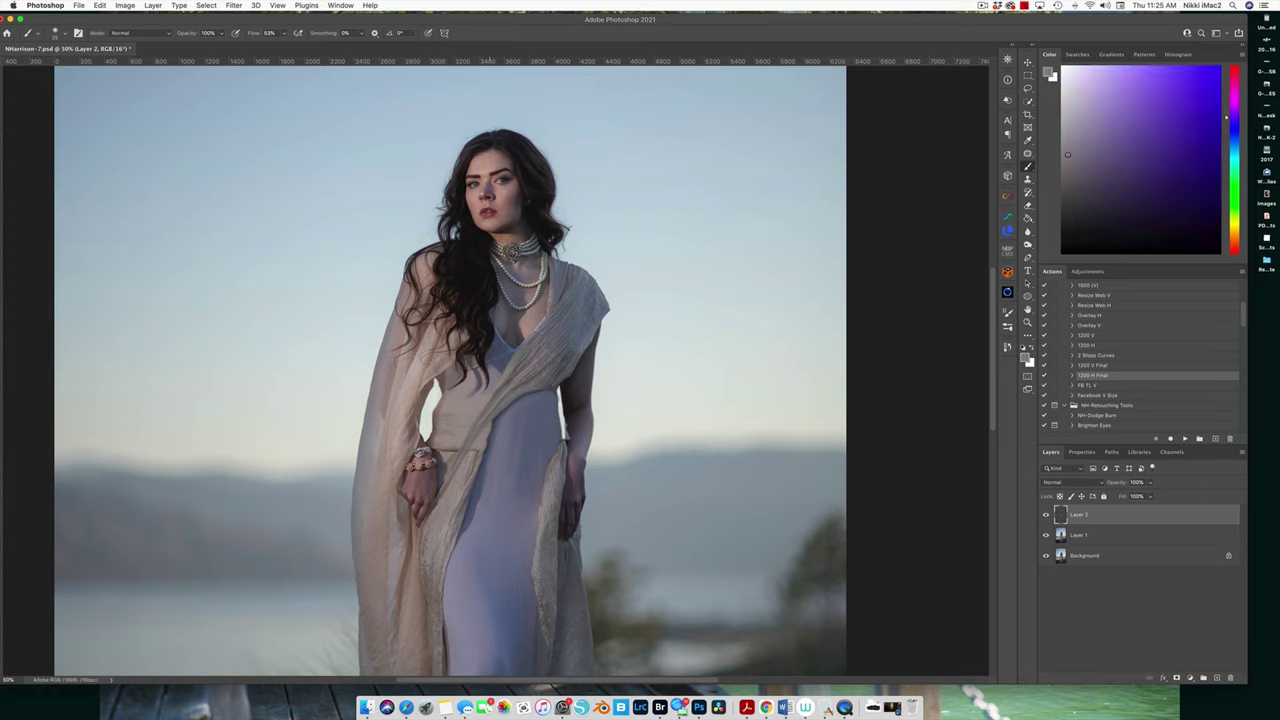
left_click_drag(491, 373, 492, 351)
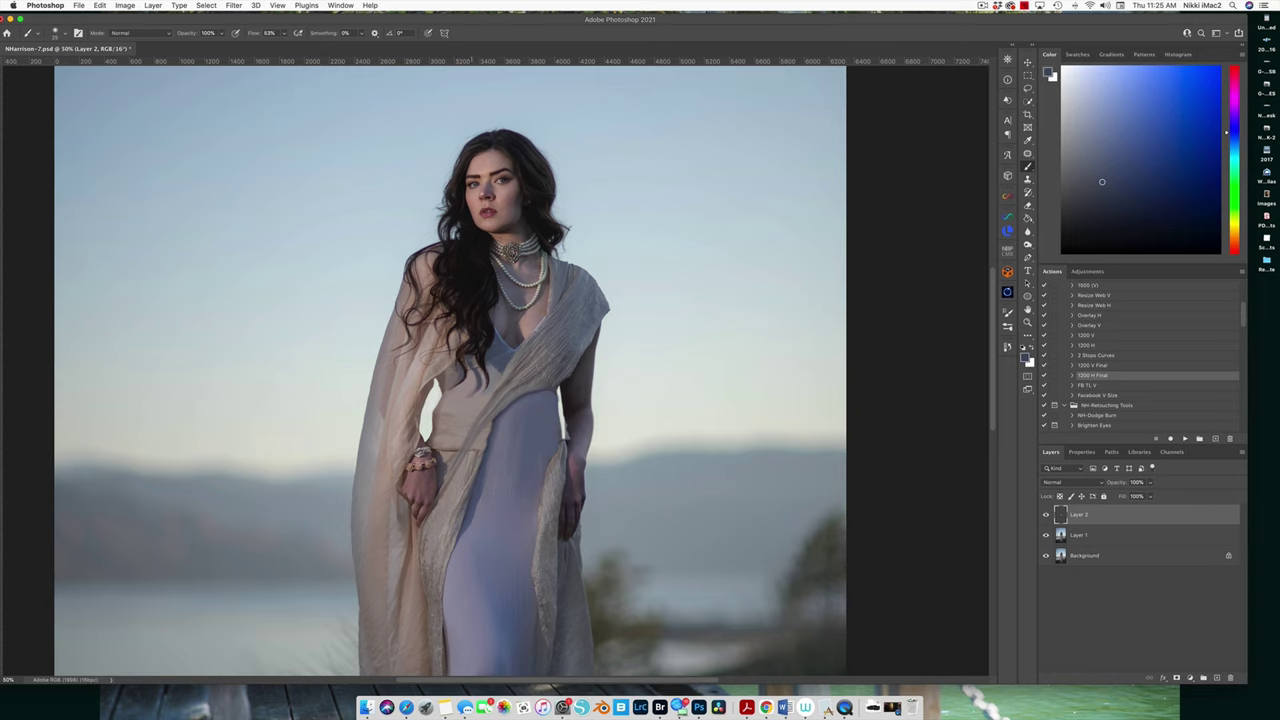
Sample her chest colour, shrink the brush and paint a small darker grey-blue touch on the dress.
key("x")
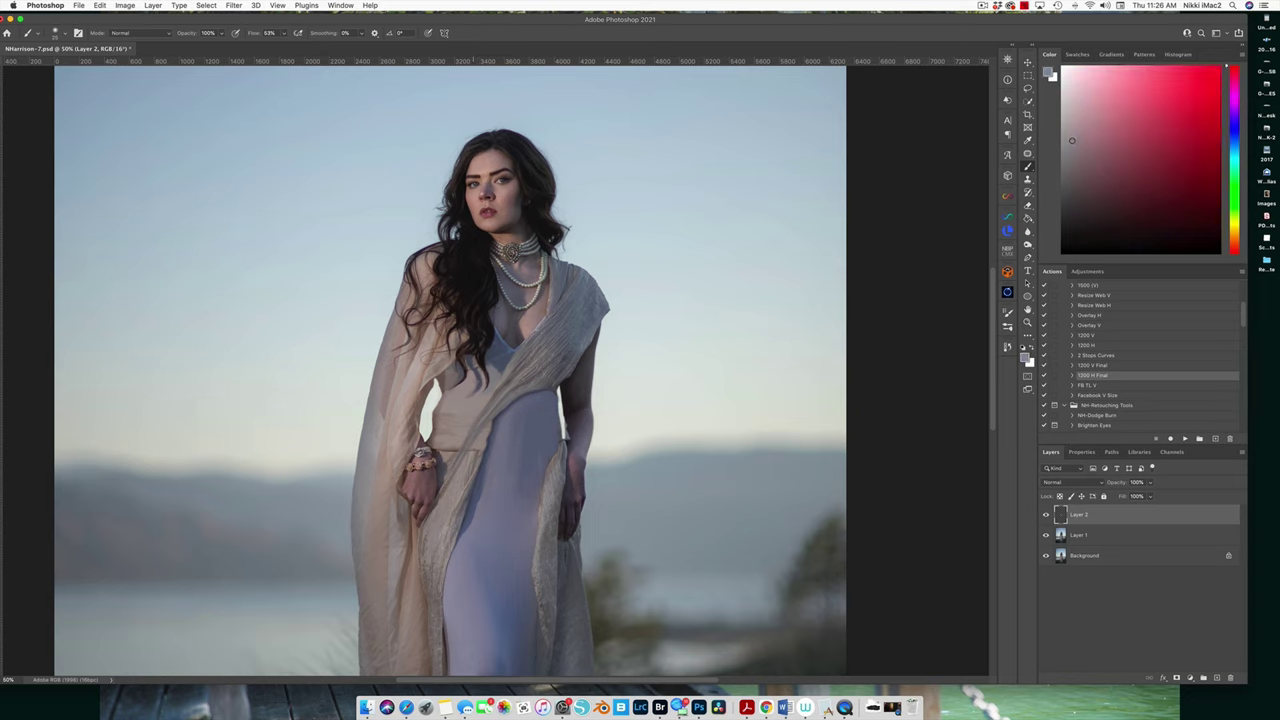
left_click(493, 383, "alt")
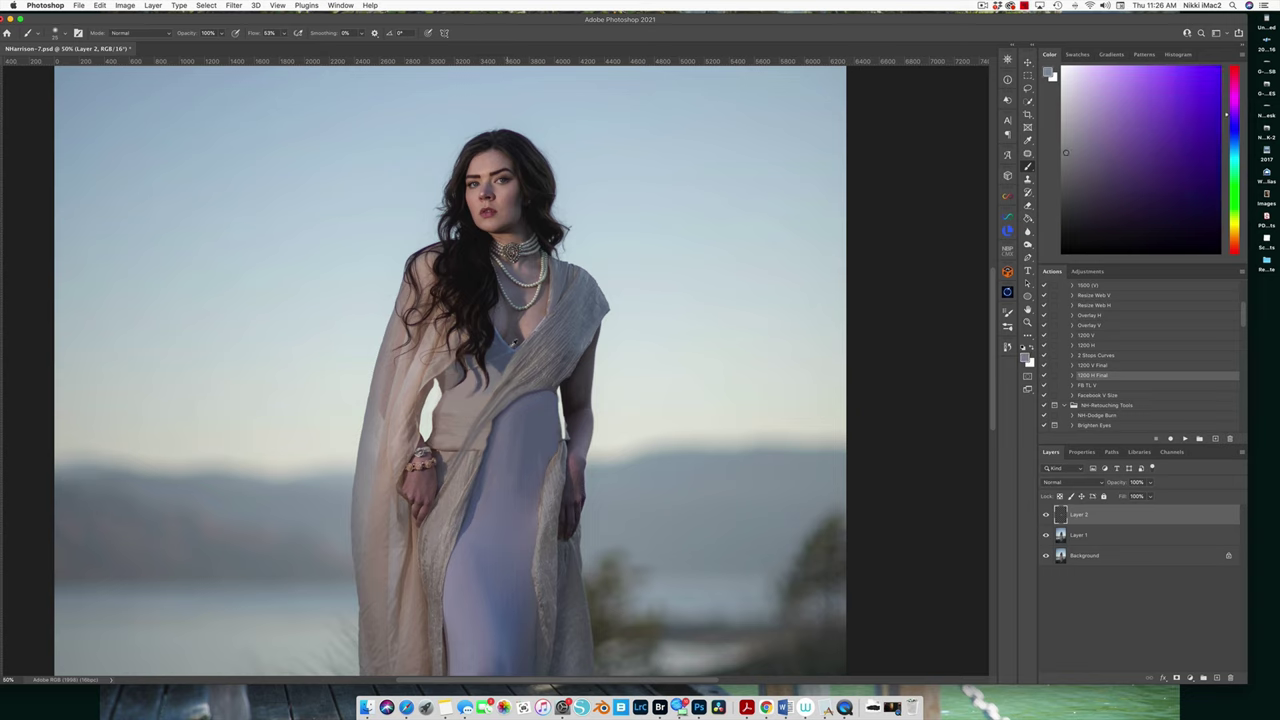
left_click(502, 347, "alt")
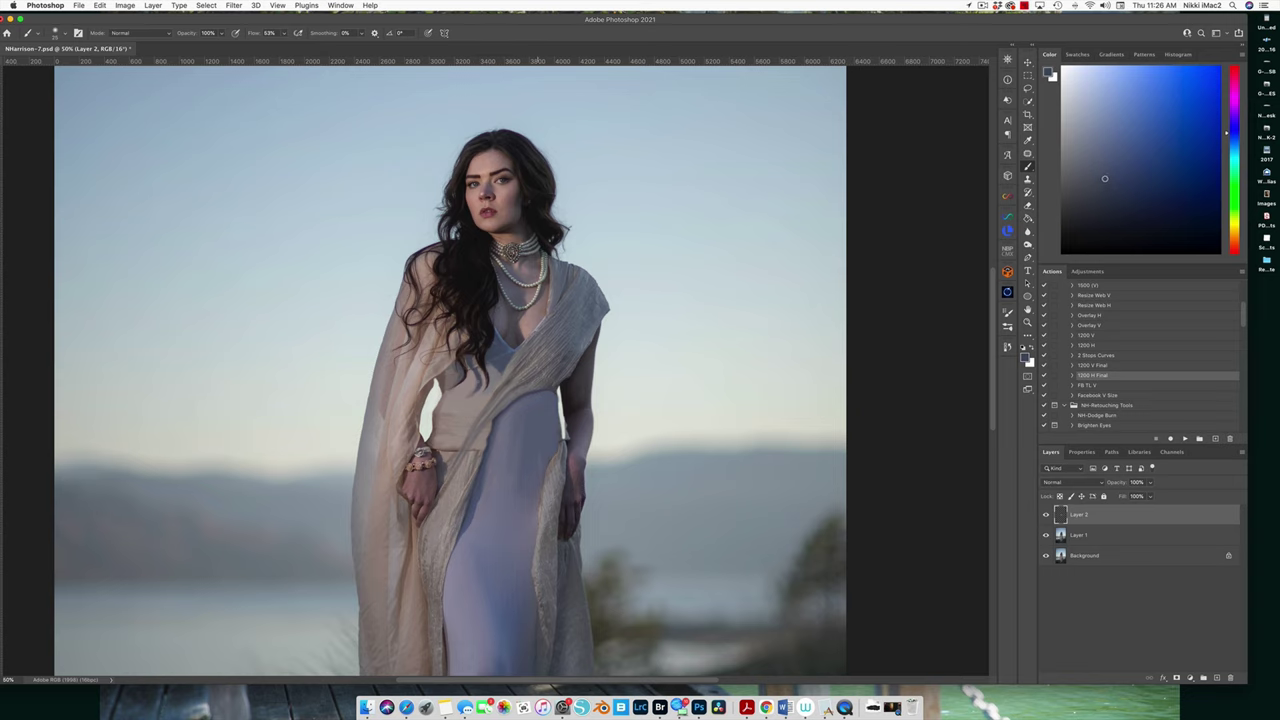
left_click(505, 355, "alt")
left_click(559, 384, "alt")
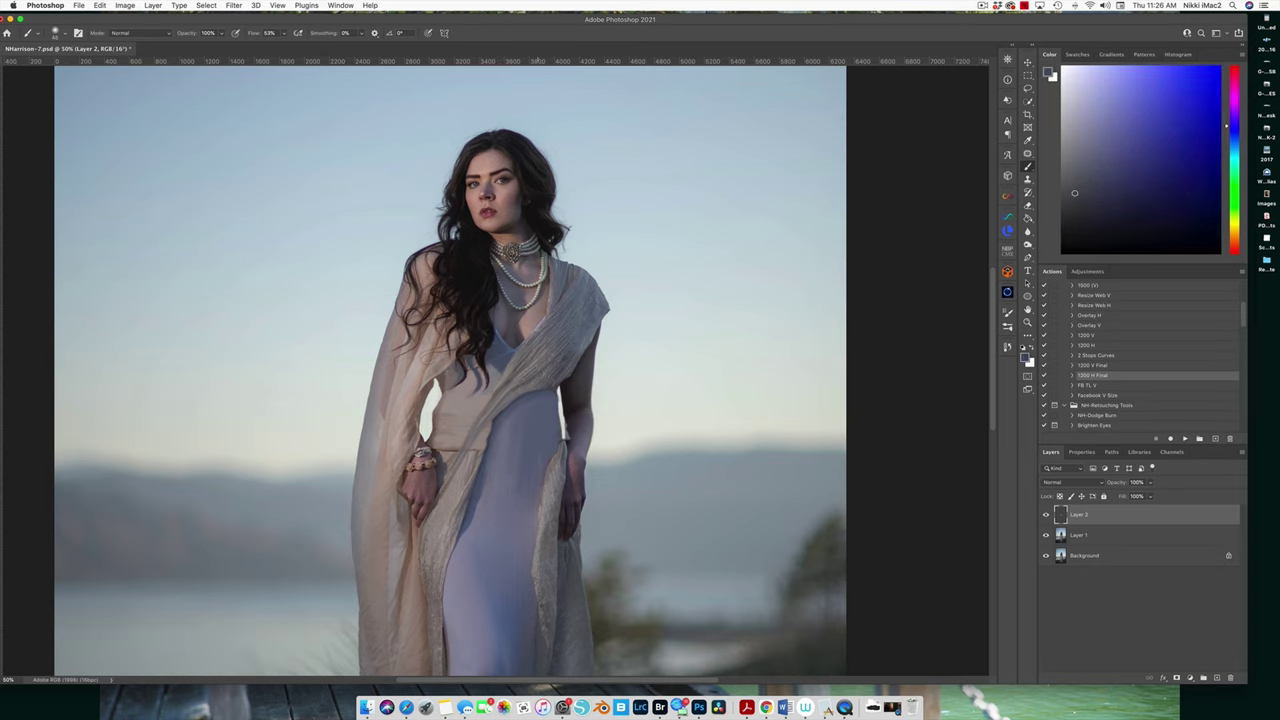
key("bracketleft")
left_click_drag(482, 414, 486, 424)
left_click(497, 421, "alt")
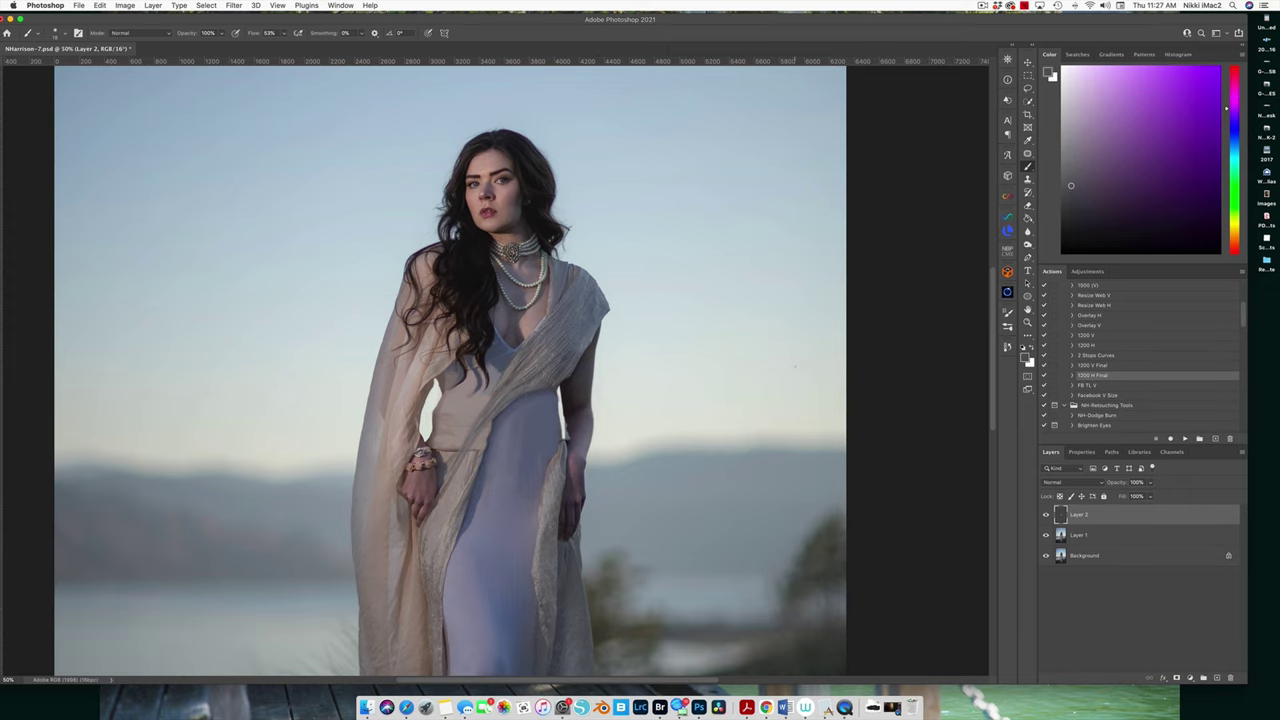
key("super+minus")
left_click(465, 427, "alt")
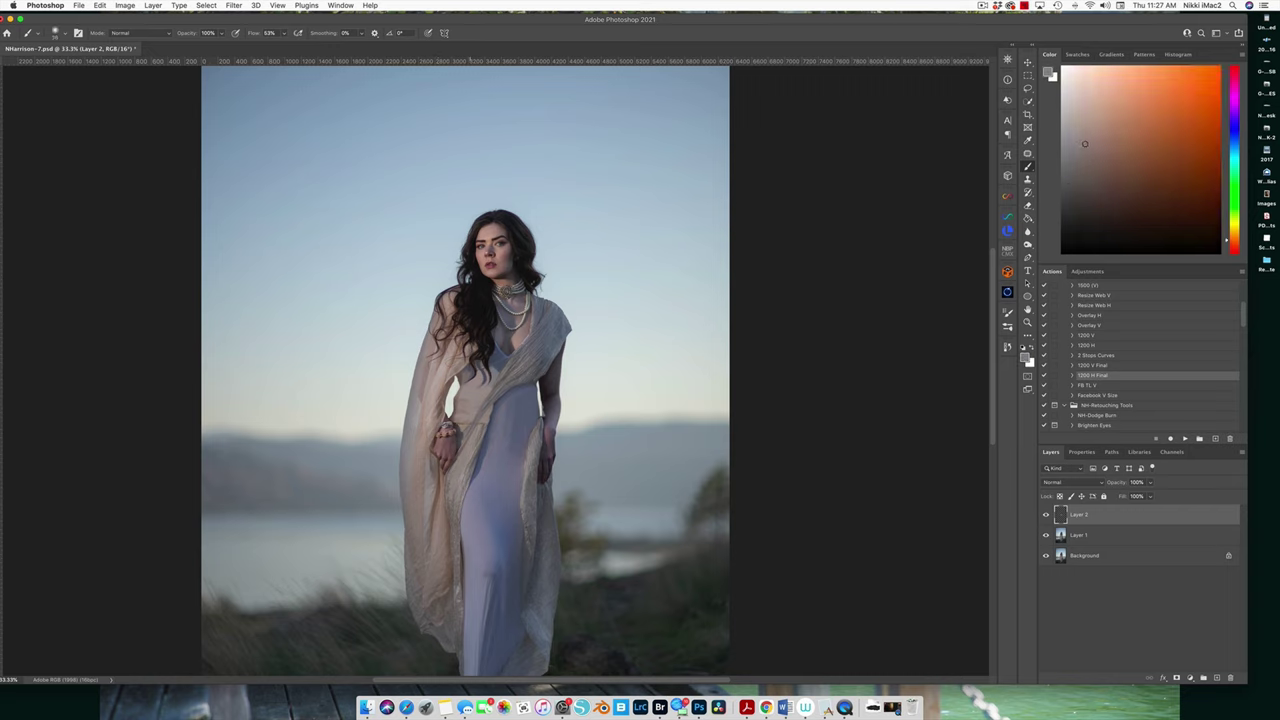
left_click(463, 427, "alt")
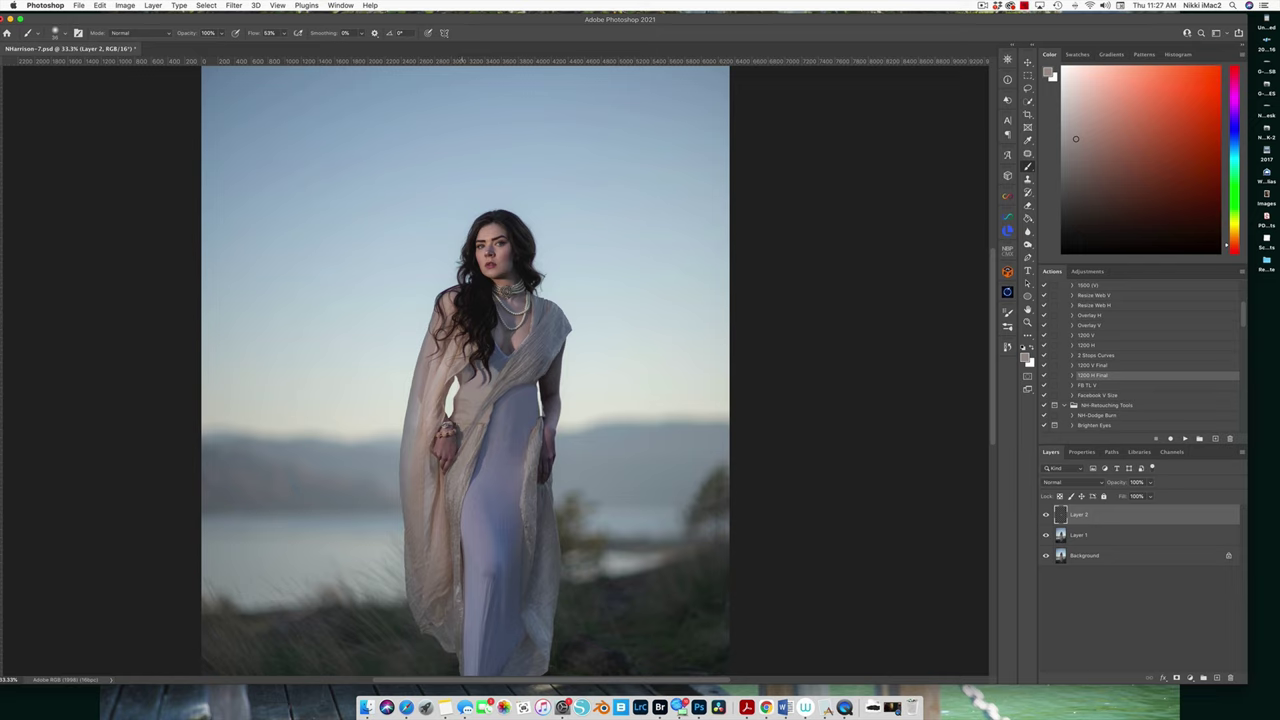
left_click(483, 420, "alt")
left_click(512, 370, "alt")
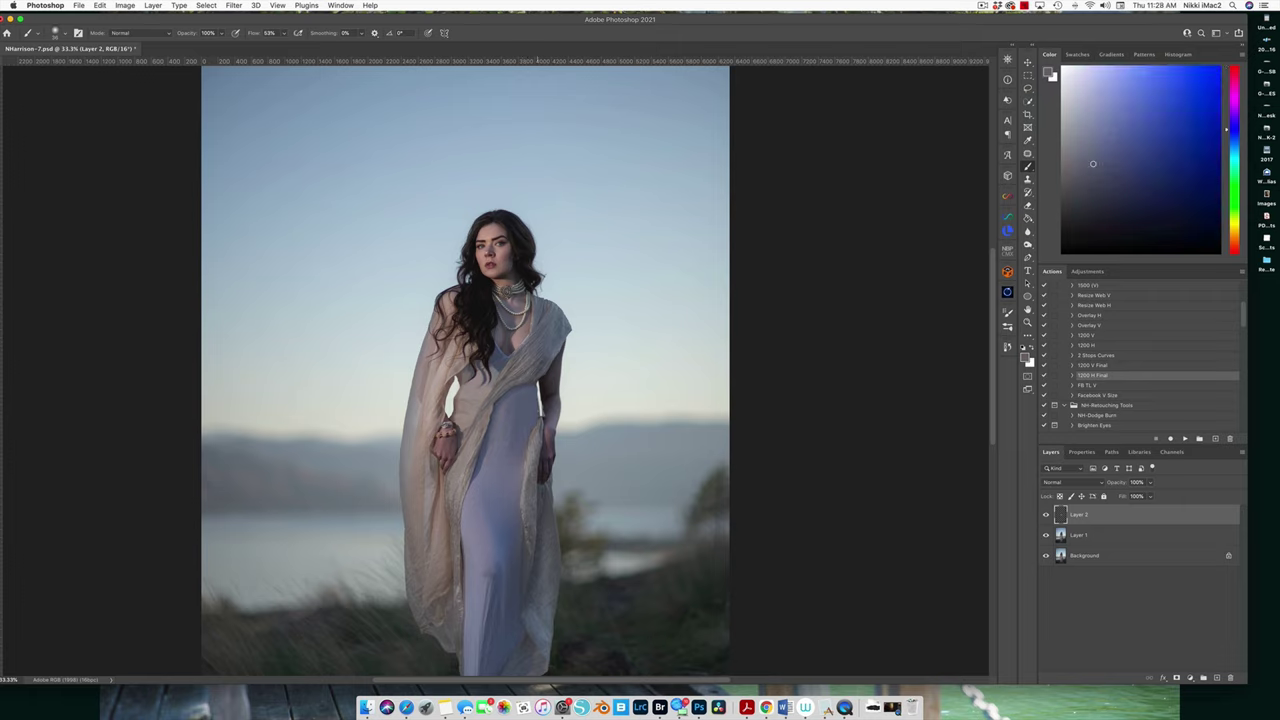
key("super+equal")
key("super+equal")
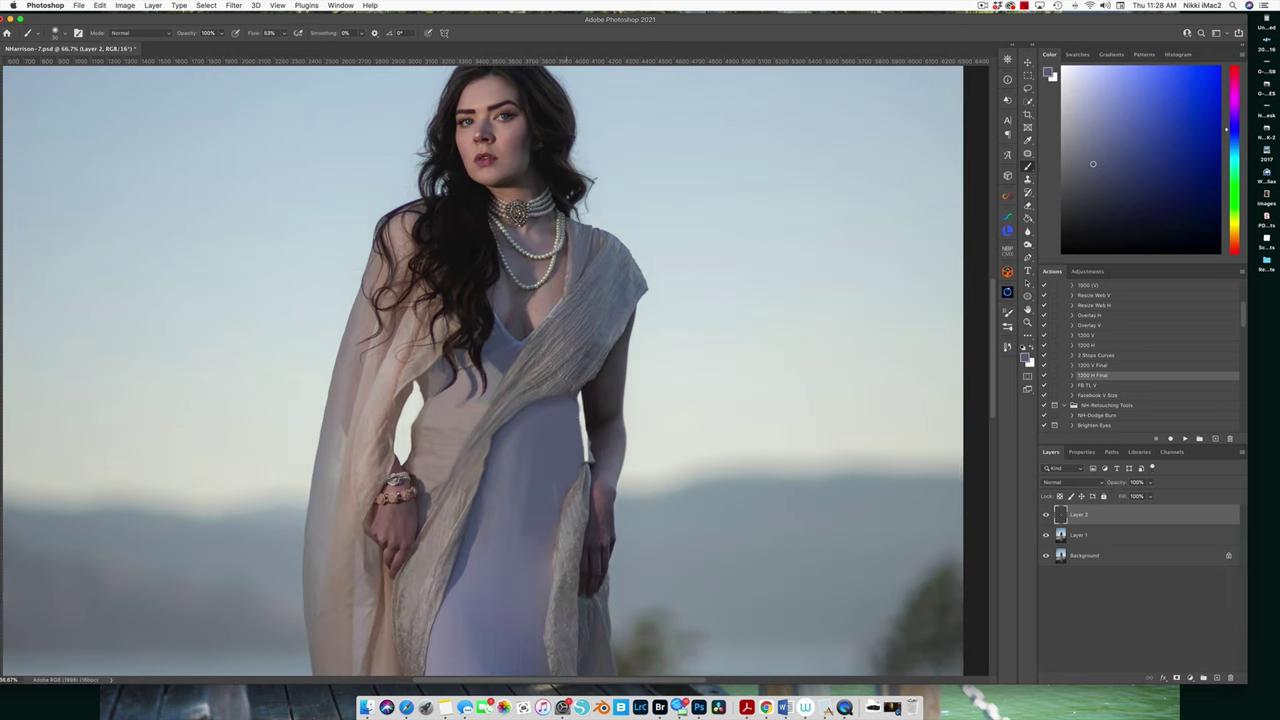
Sample near-white beside the dress and brighten the dress and arm edges with soft strokes.
left_click(561, 399, "alt")
left_click(590, 440, "alt")
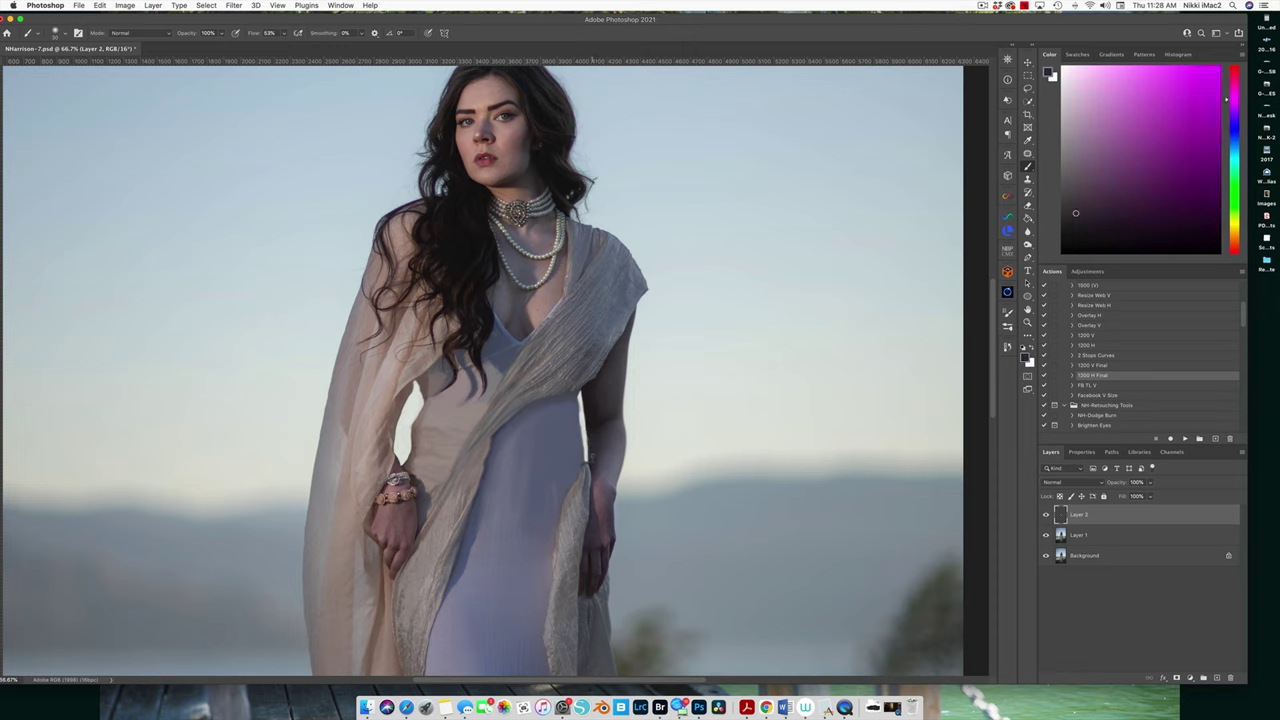
left_click(594, 434, "alt")
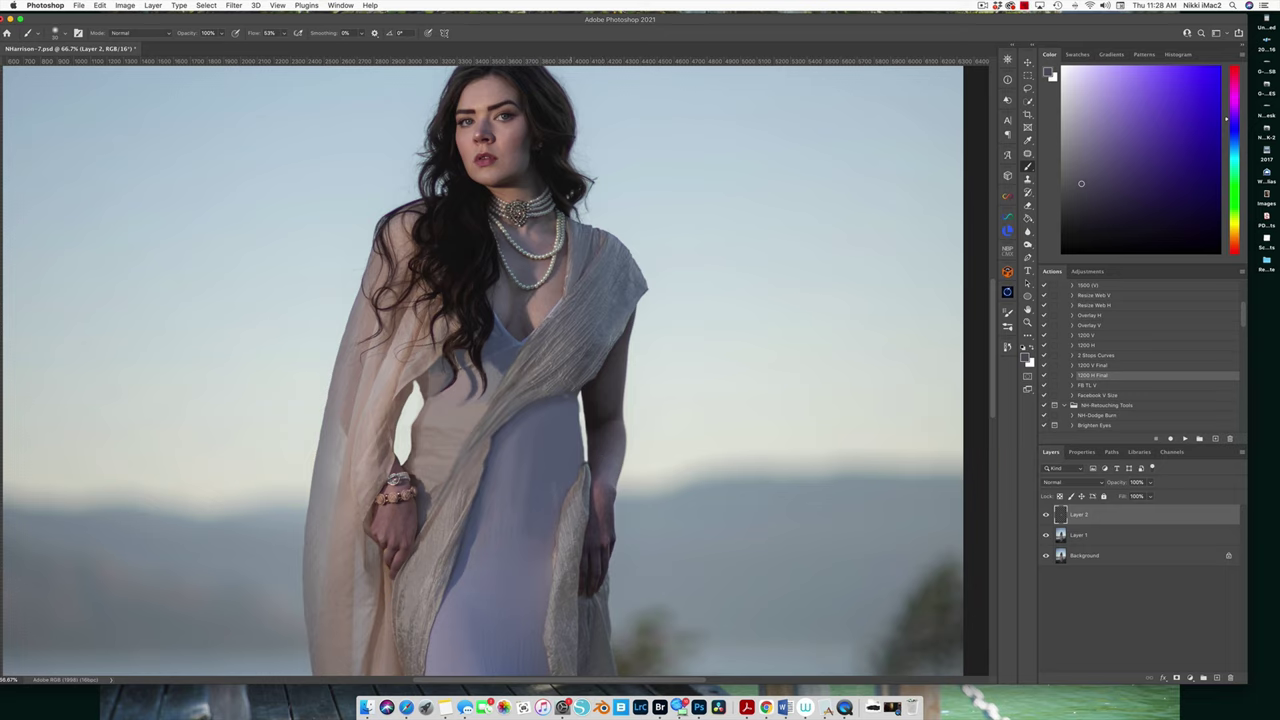
left_click(640, 446, "alt")
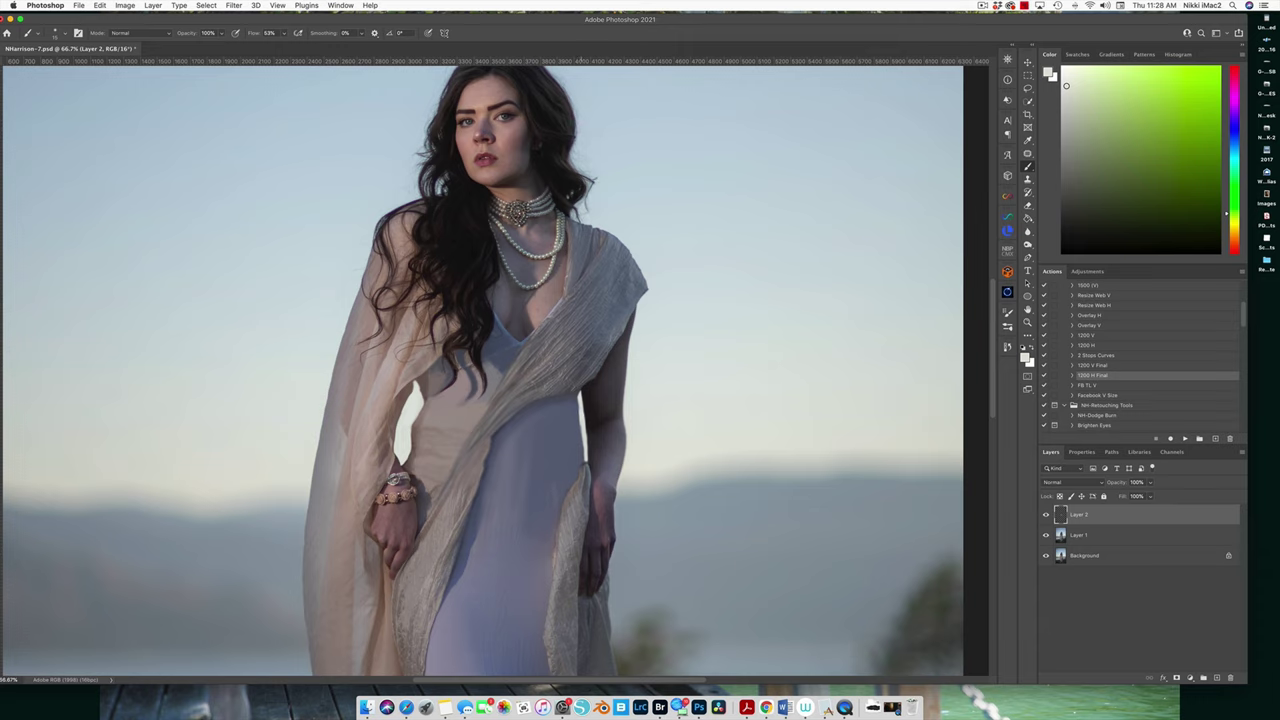
left_click_drag(580, 422, 583, 454)
left_click(418, 396, "alt")
left_click_drag(415, 380, 412, 434)
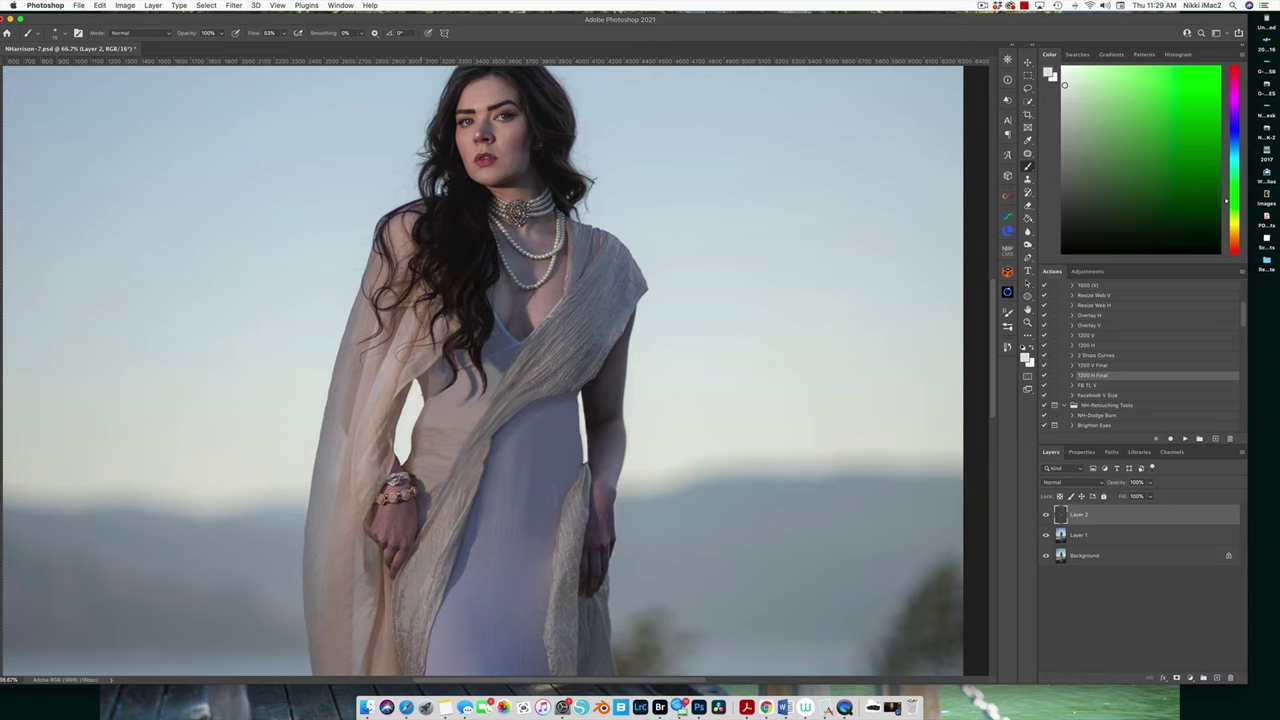
key("super+minus")
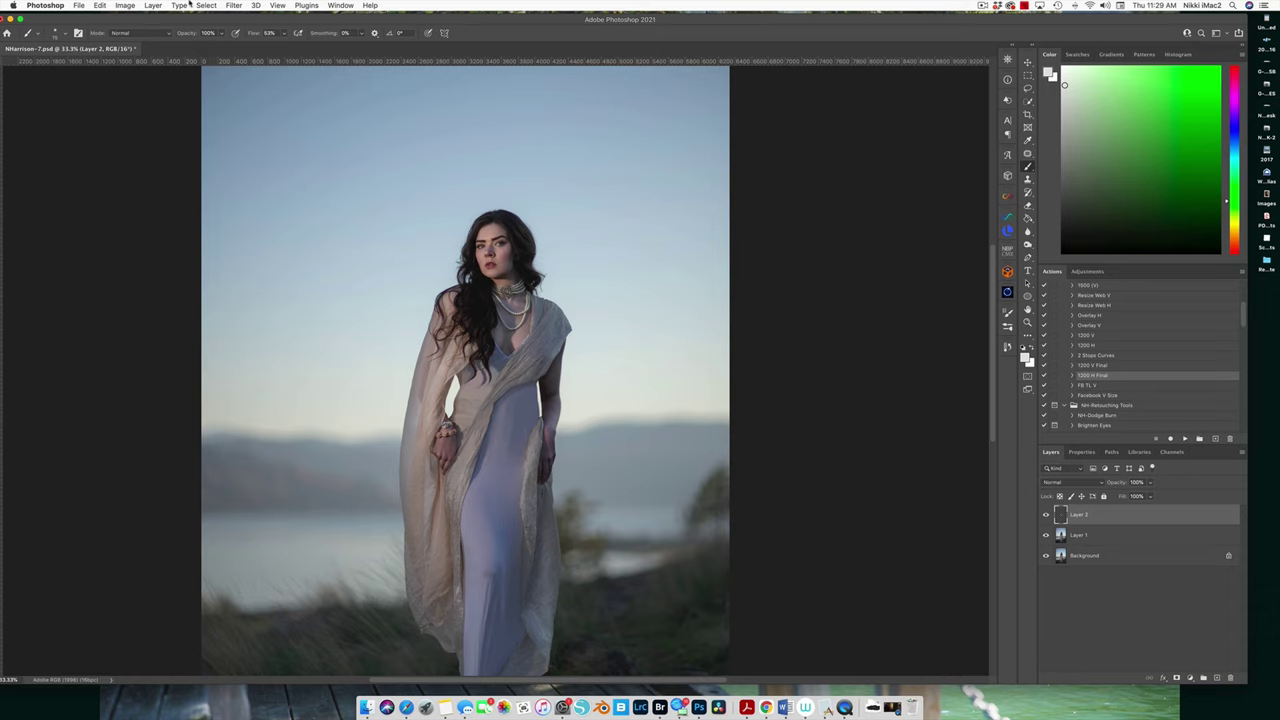
Flatten the image and duplicate it onto a new layer with Cmd+J.
left_click(153, 5)
left_click(191, 244)
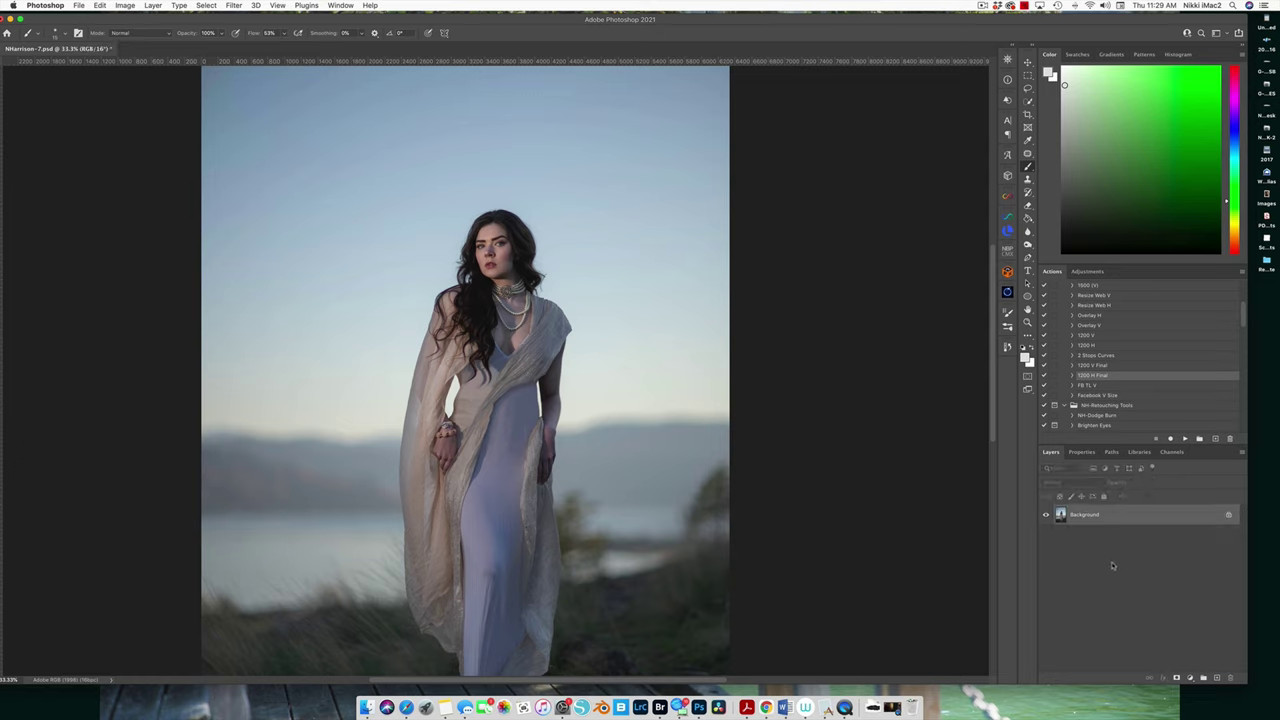
key("super+j")
In Liquify, set the brush size to 1300 and push the dress hem outward with Forward Warp.
left_click(233, 5)
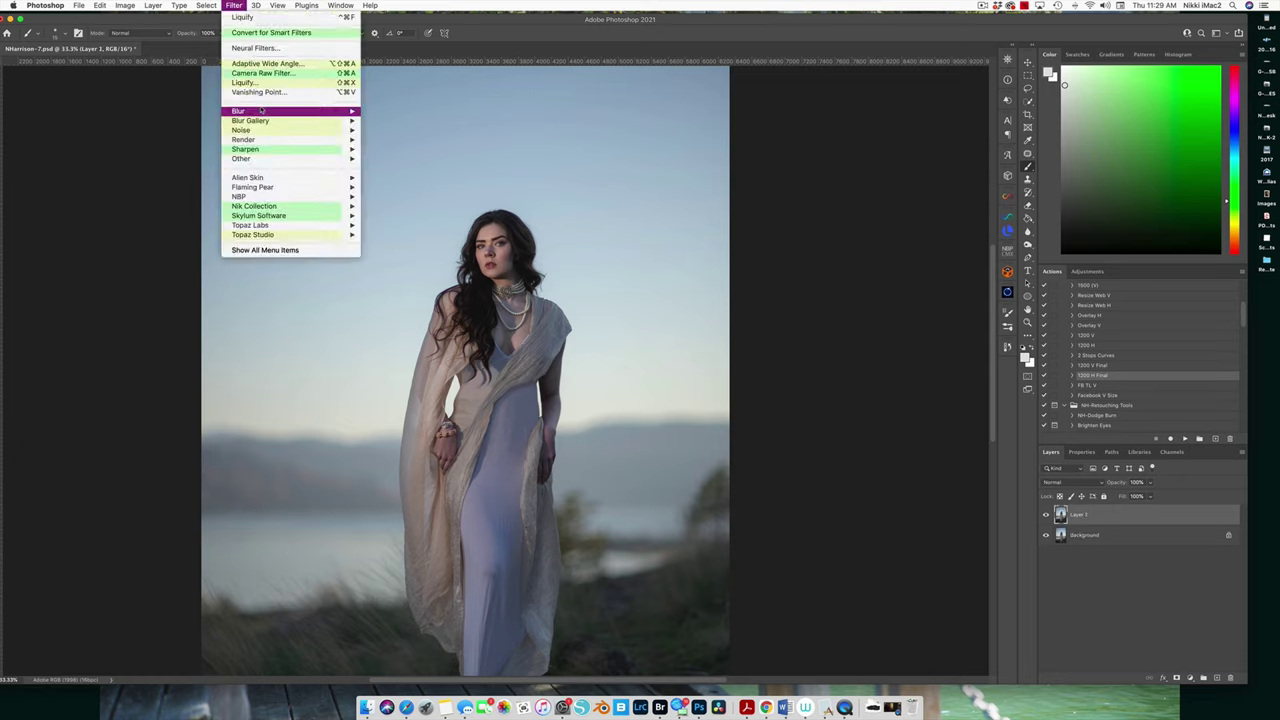
left_click(271, 84)
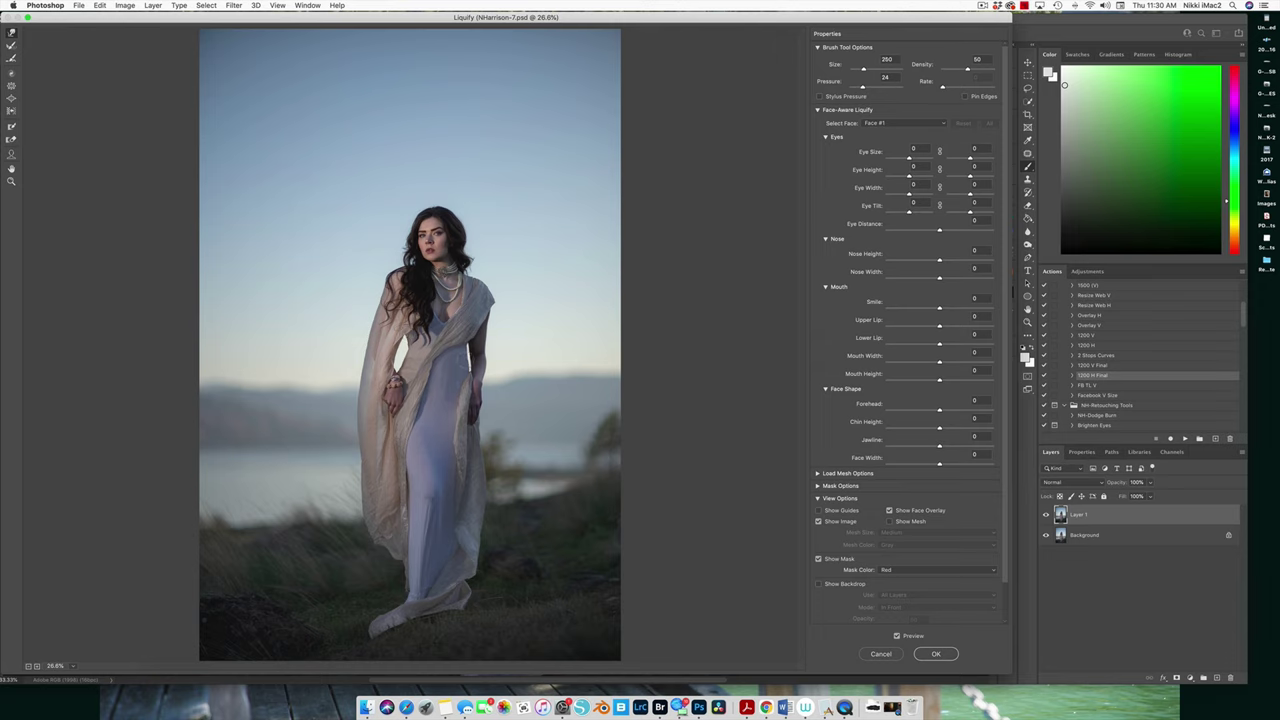
key("bracketright")
middle_click(496, 270)
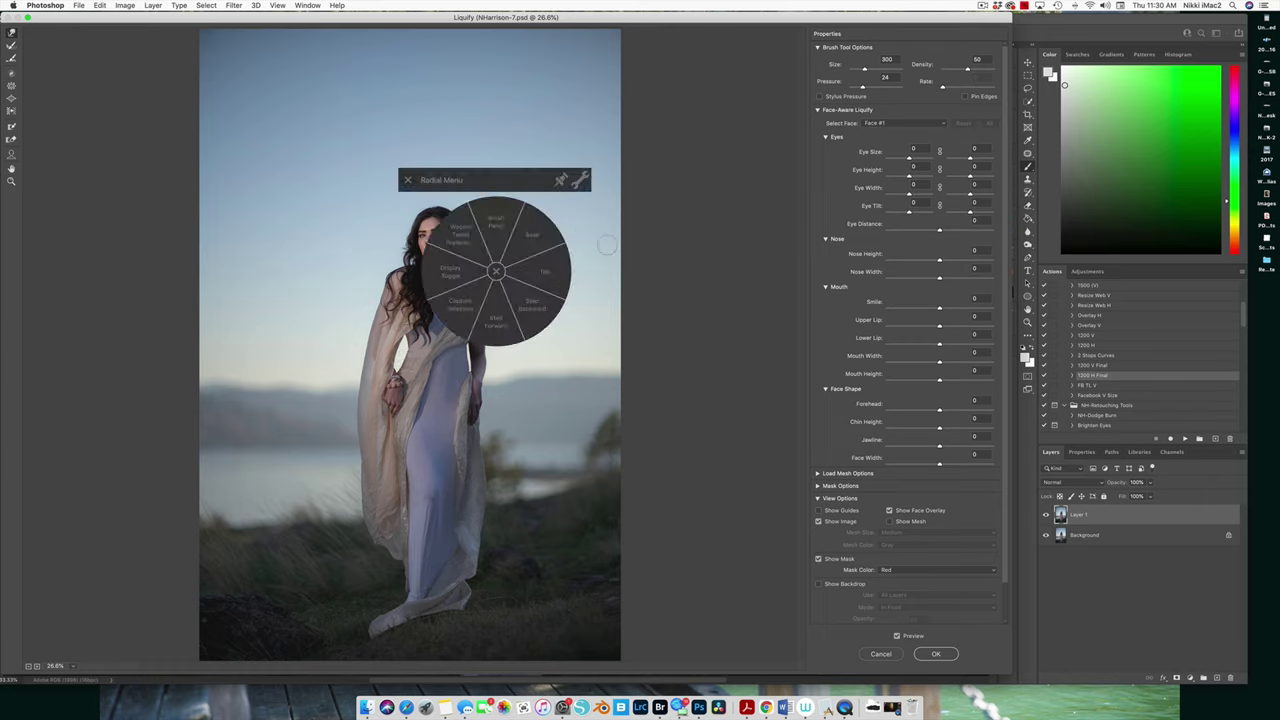
middle_click(523, 365)
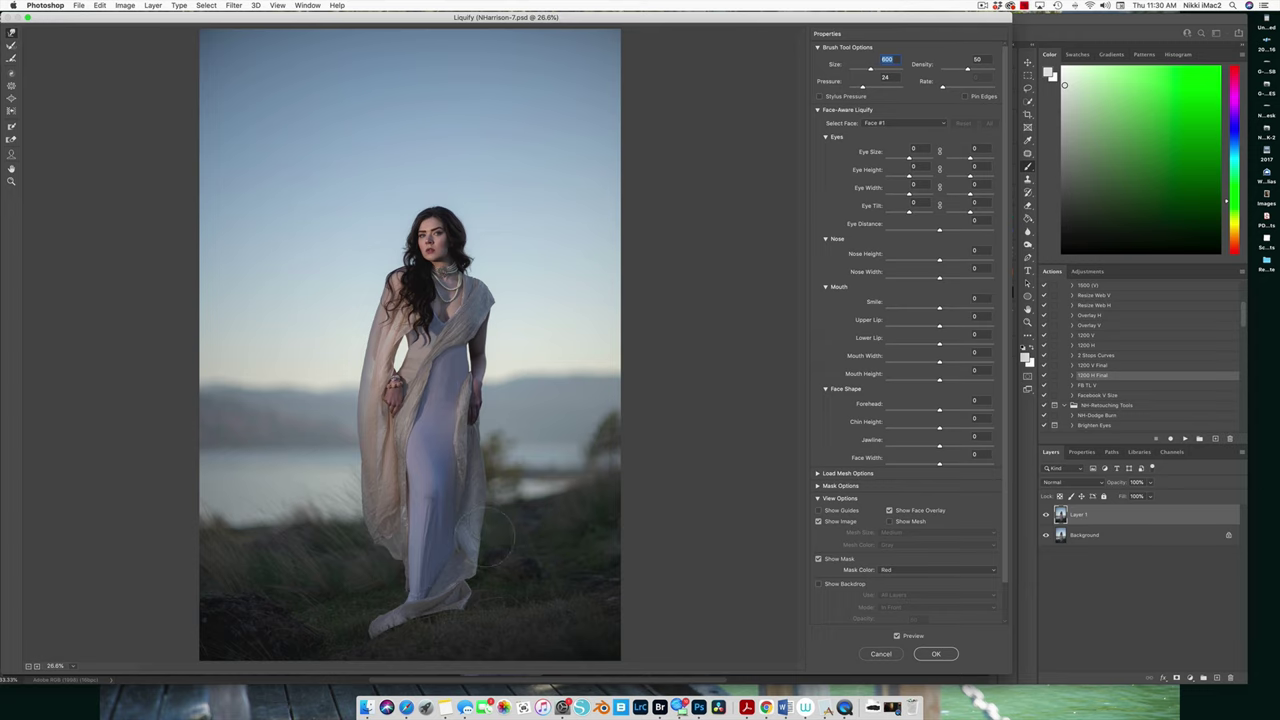
type("1300")
key("Return")
left_click_drag(482, 553, 461, 584)
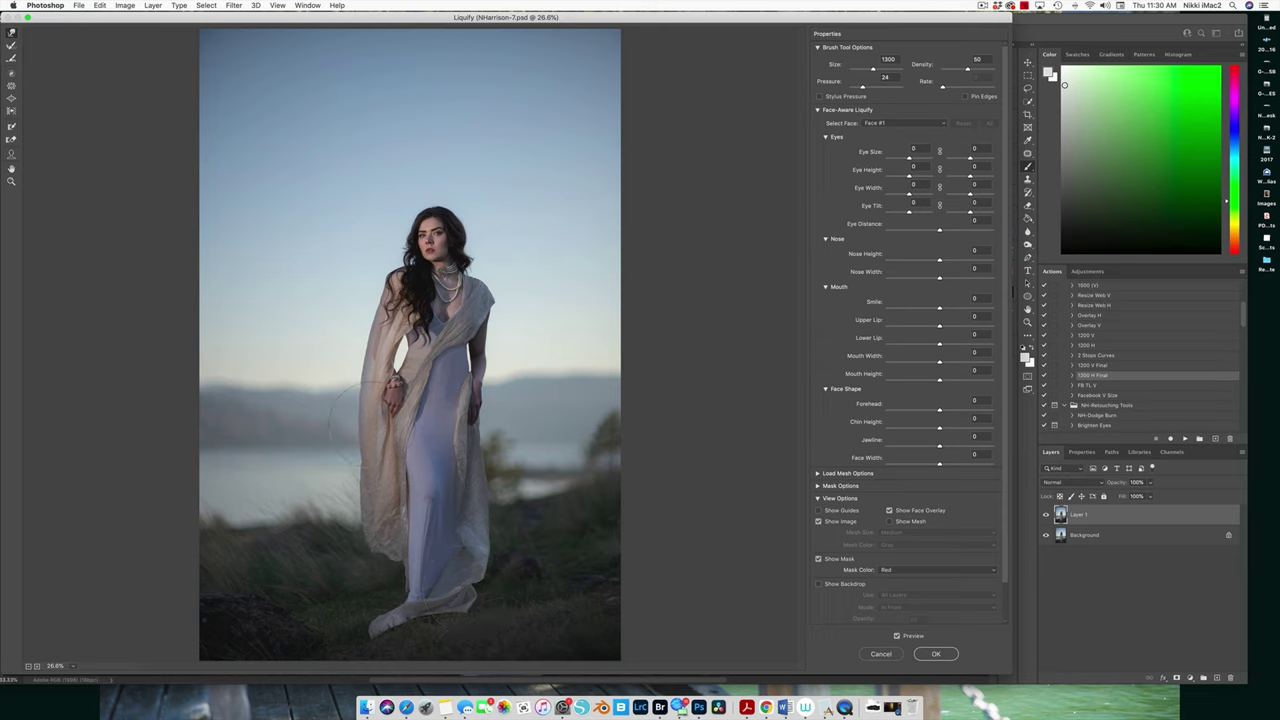
key("bracketleft")
key("bracketleft")
Apply the Liquify warp and compare Layer 1 before and after.
left_click(937, 656)
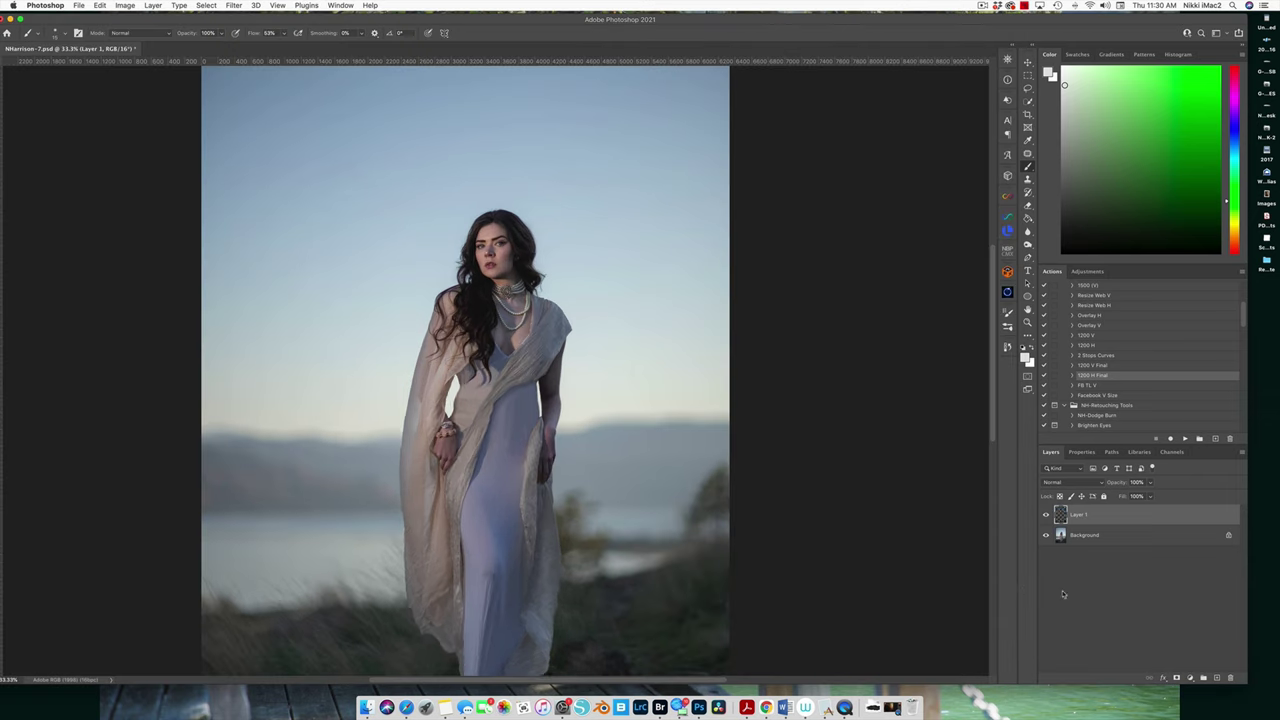
left_click(1046, 514)
left_click(1046, 514)
key("super+minus")
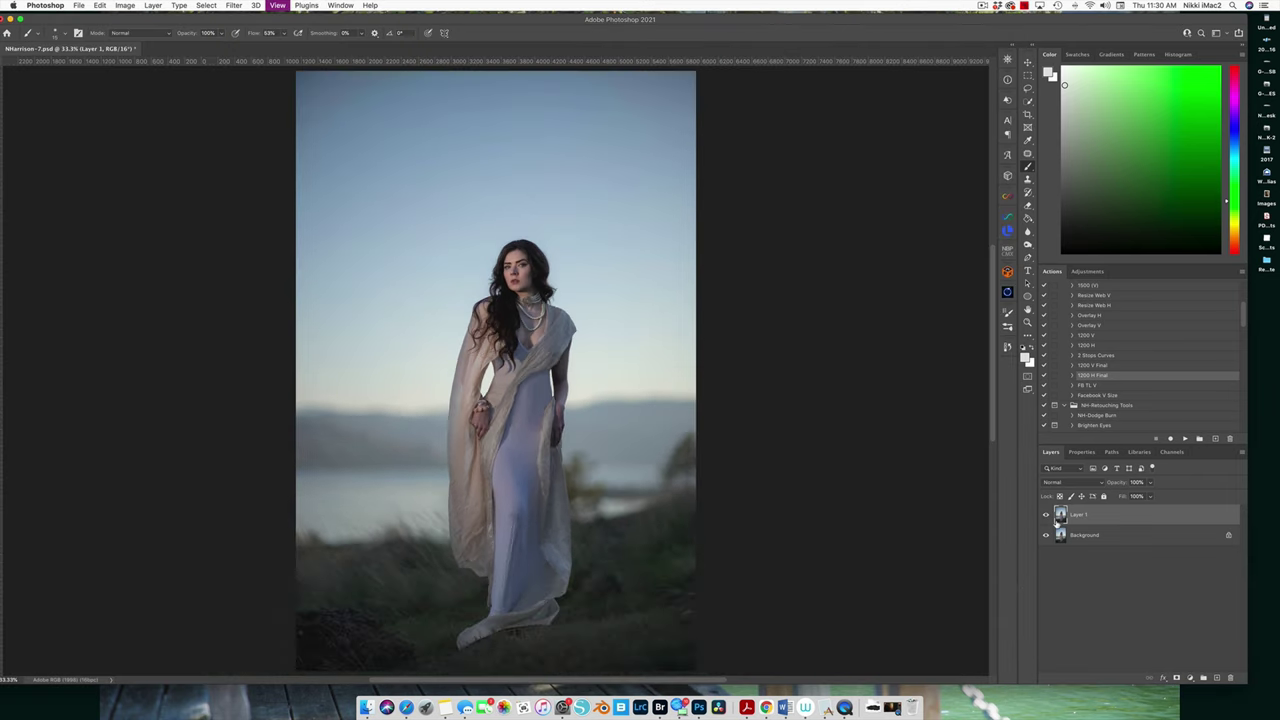
Add a layer mask to Layer 1 and mask out parts of the warp with black at 72% flow.
left_click(1175, 678)
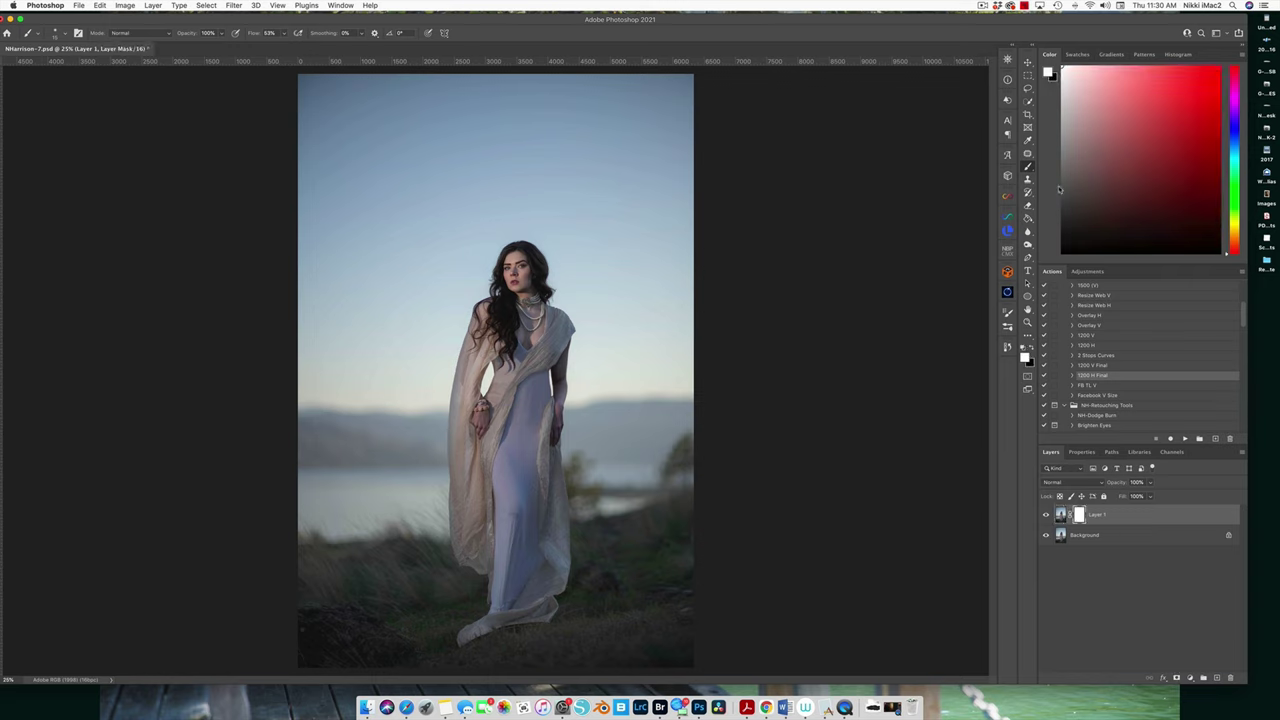
key("x")
left_click_drag(343, 486, 345, 486)
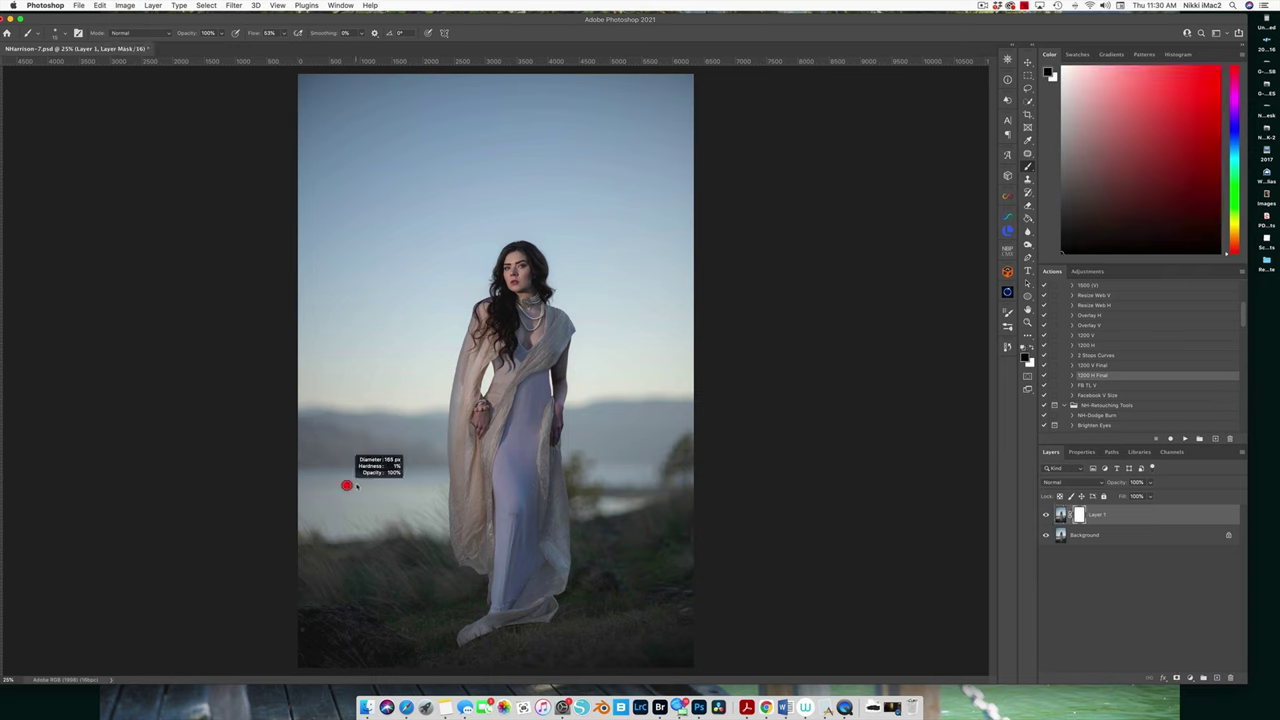
left_click_drag(286, 46, 292, 46)
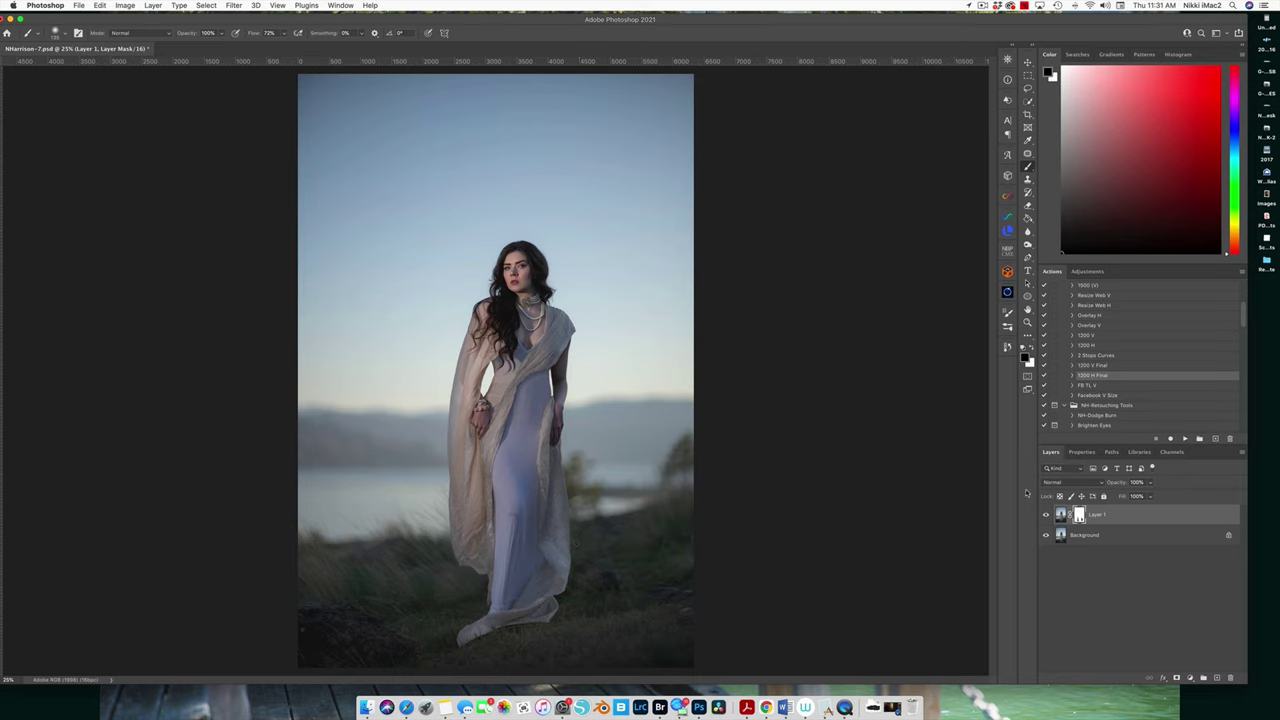
left_click(1047, 516)
left_click(1047, 516)
left_click(1047, 516)
left_click(1059, 515)
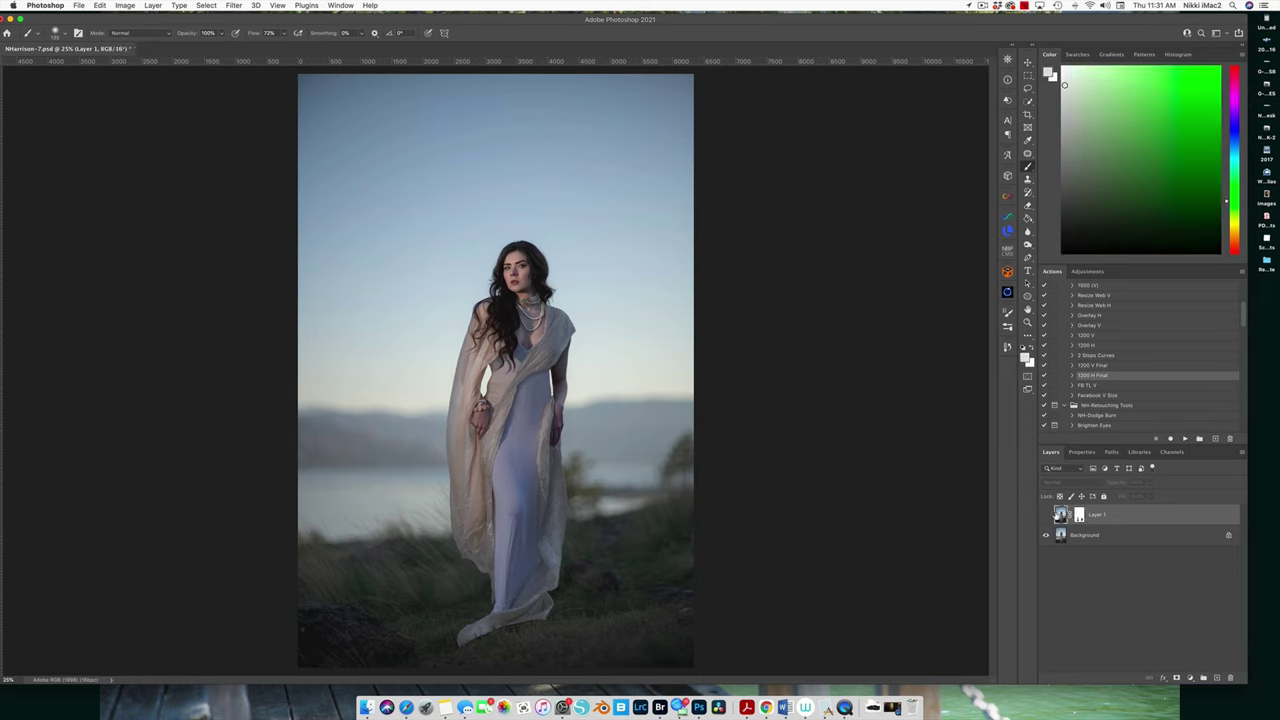
left_click(1047, 516)
left_click(1047, 516)
left_click(1047, 516)
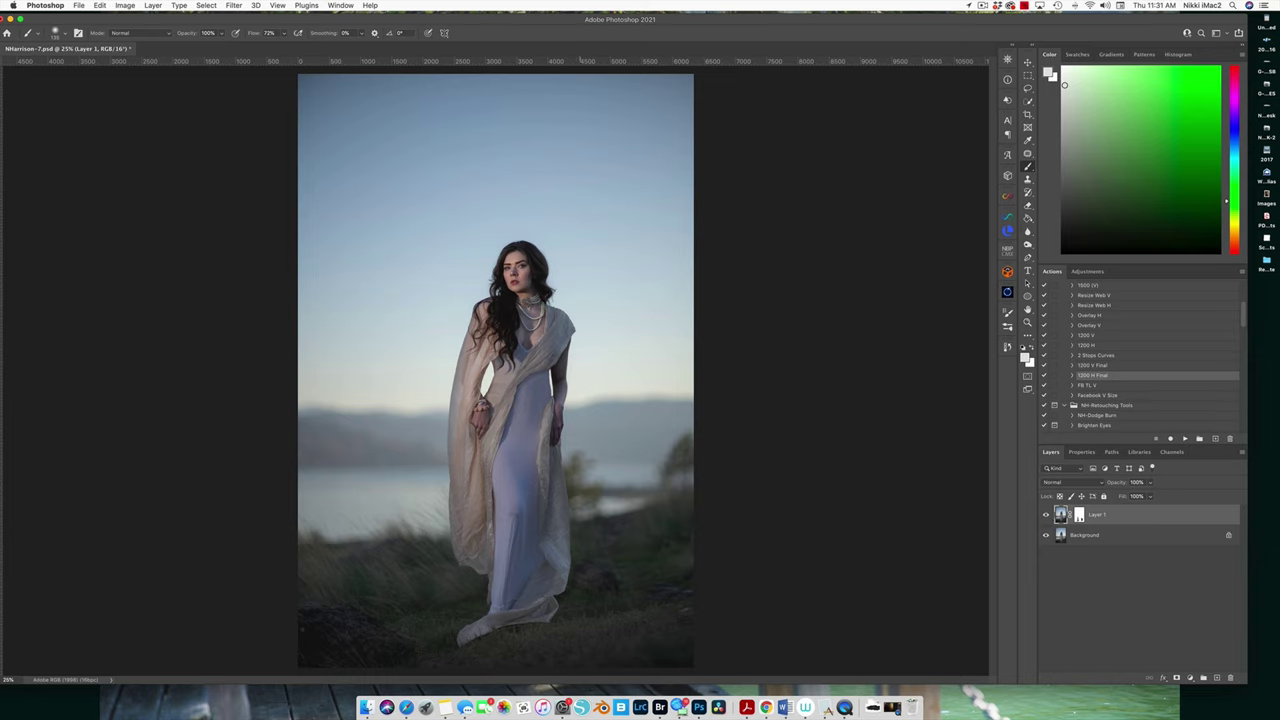
left_click(1079, 515)
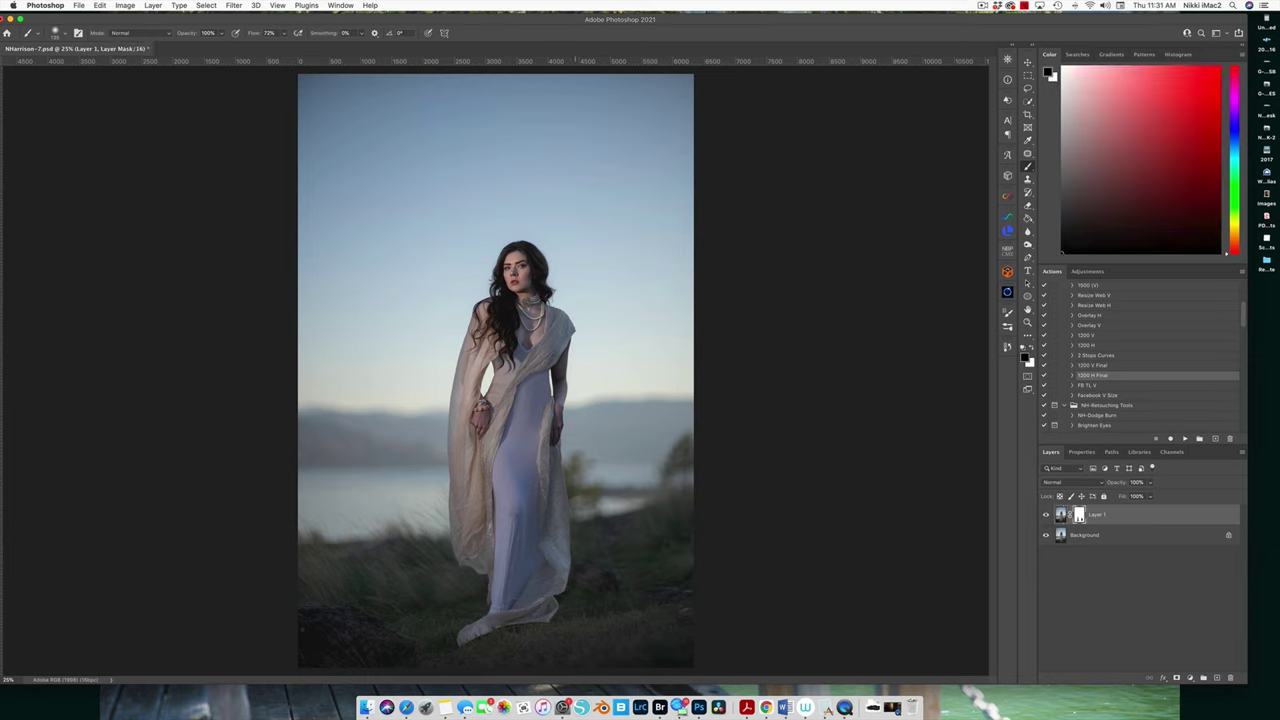
Check the masked result, then flatten the image into the Background.
left_click(1046, 515)
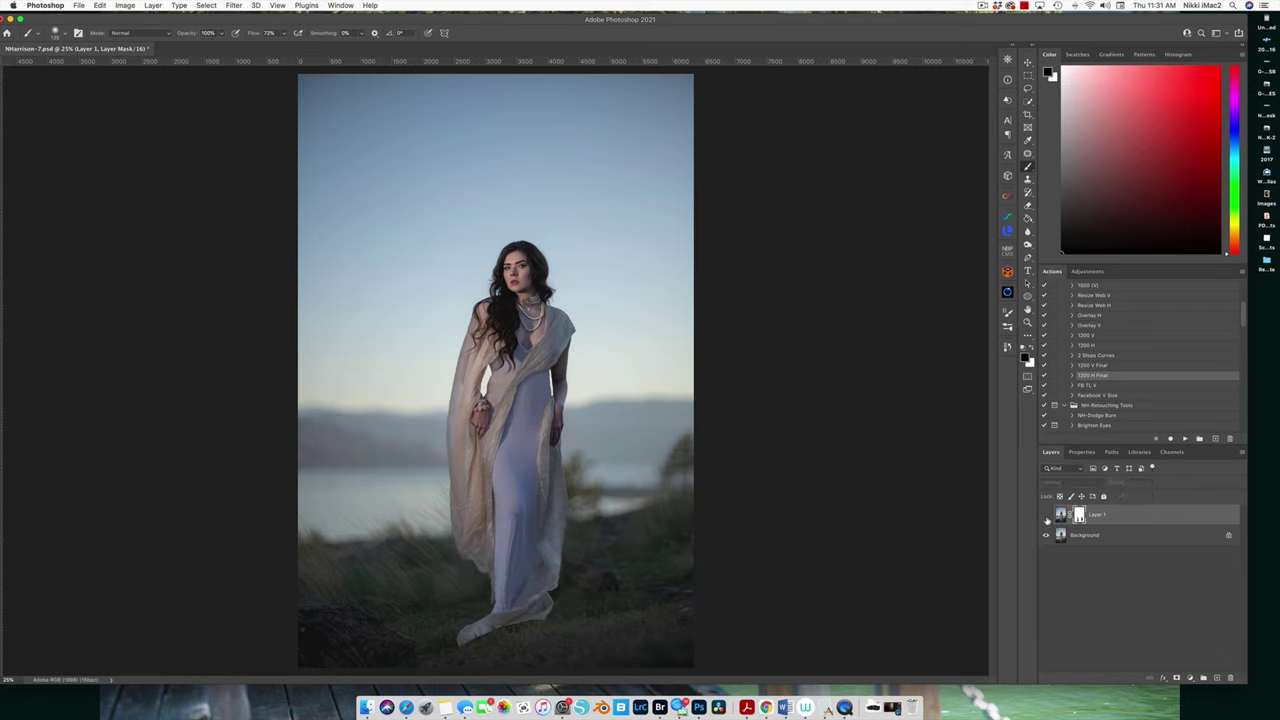
left_click(1046, 515)
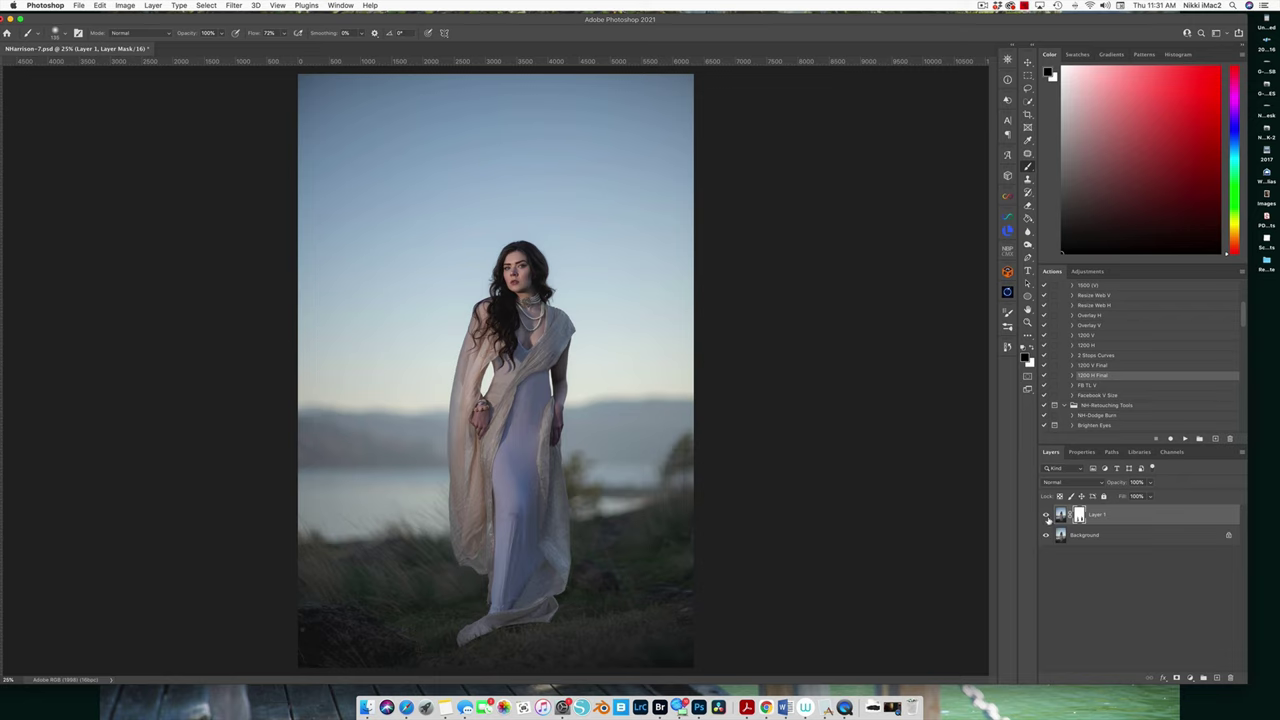
left_click(155, 5)
left_click(250, 242)
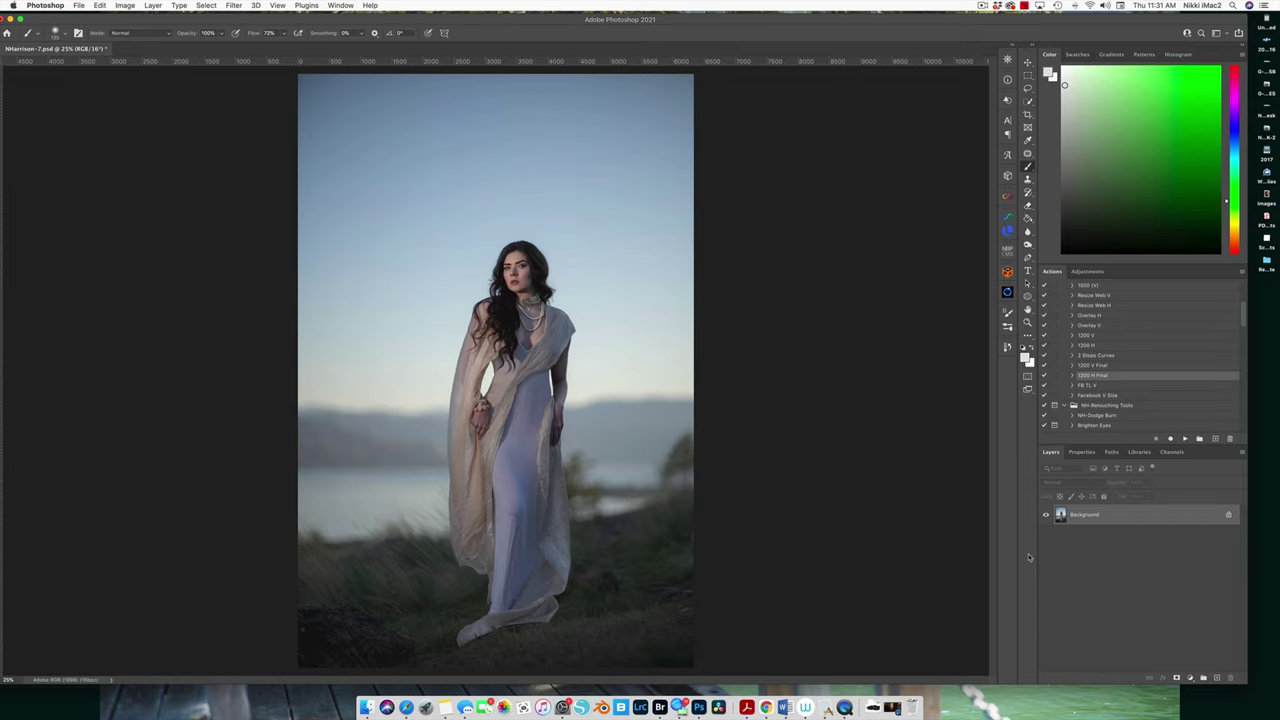
Add a new blank layer, zoom in, and sample a light colour from the cream drape sleeve.
left_click(1216, 678)
key("super+equal")
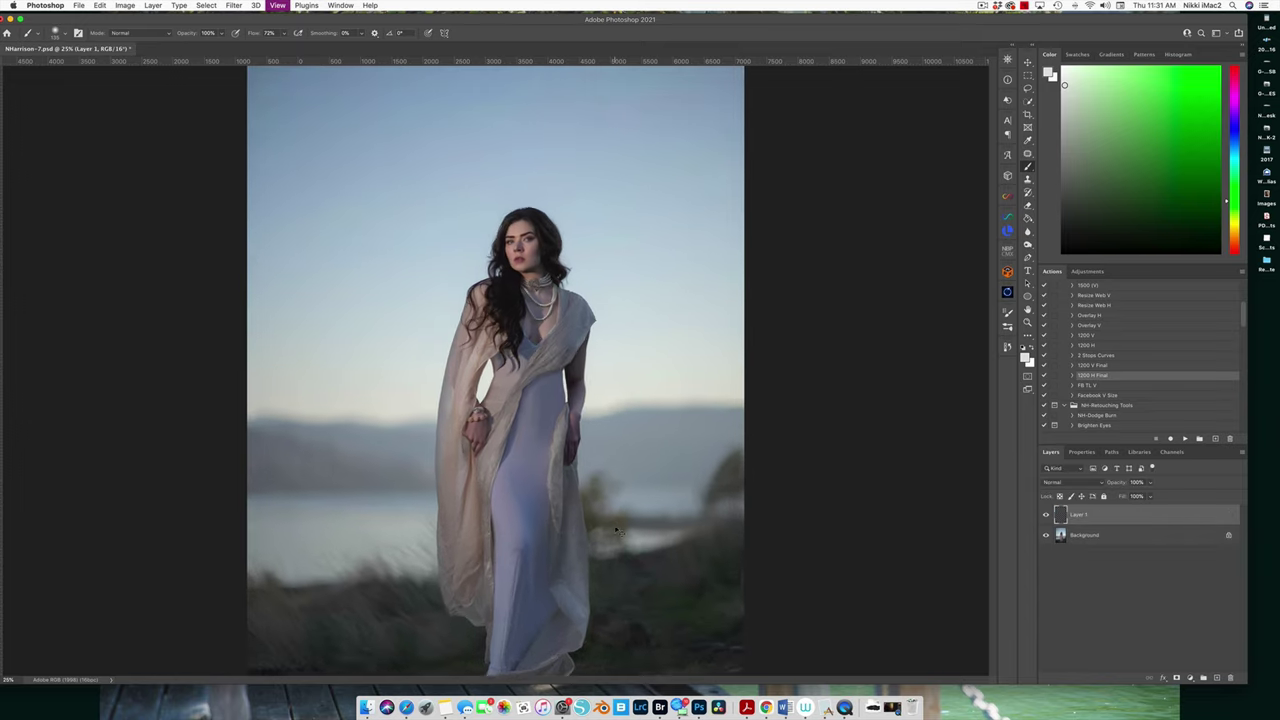
key("super+equal")
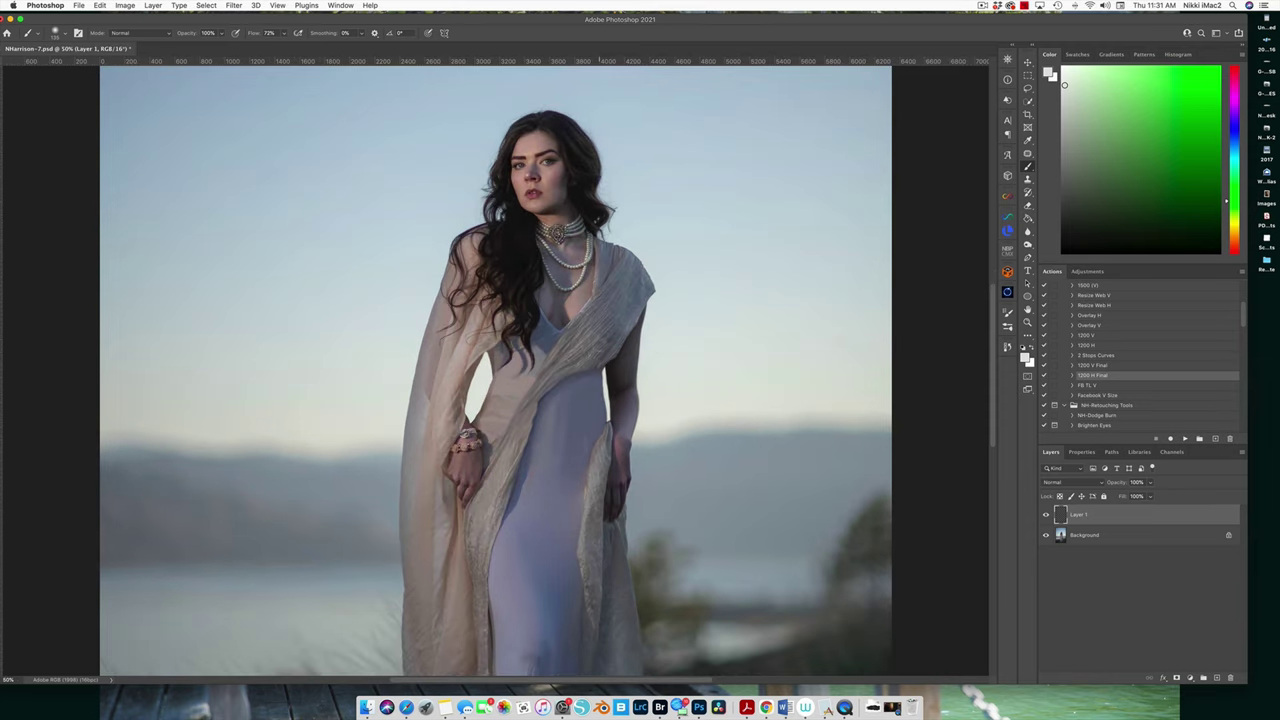
left_click(586, 350, "alt")
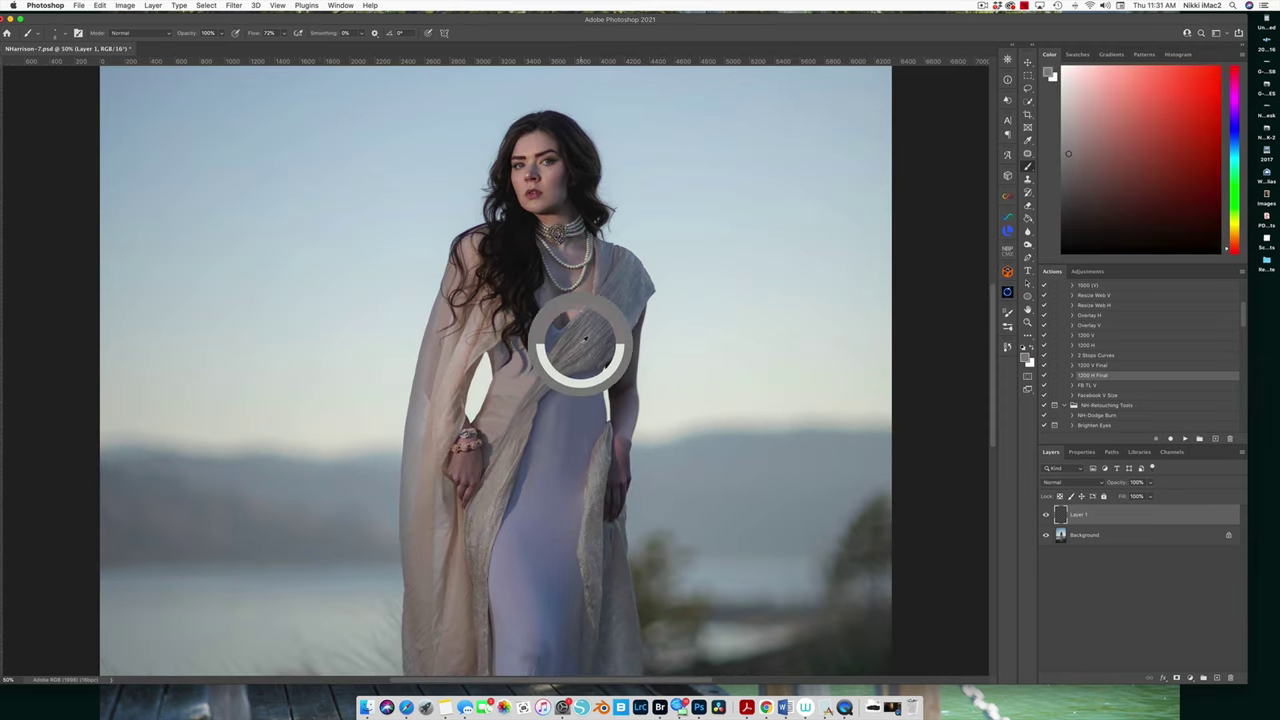
left_click_drag(578, 340, 457, 357)
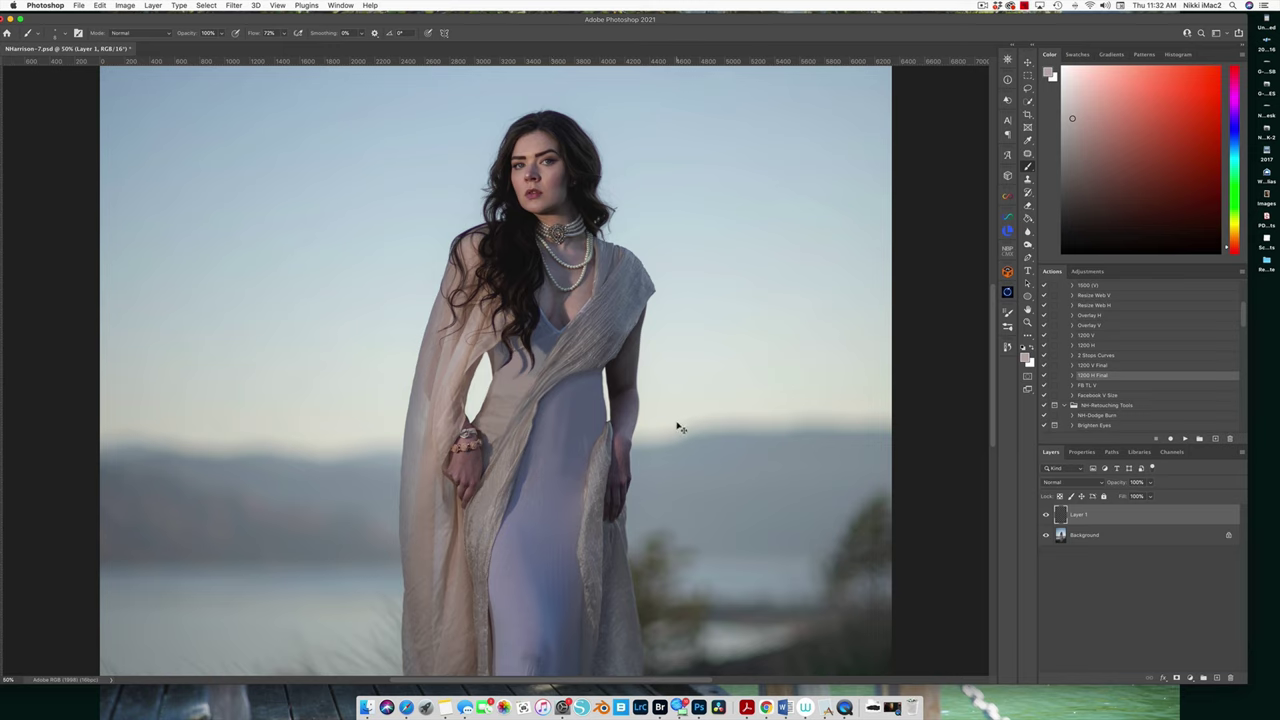
At 200% zoom, sample a lighter colour and brush soft strokes along the drape edge at the waist.
key("super+equal")
key("super+equal")
key("super+equal")
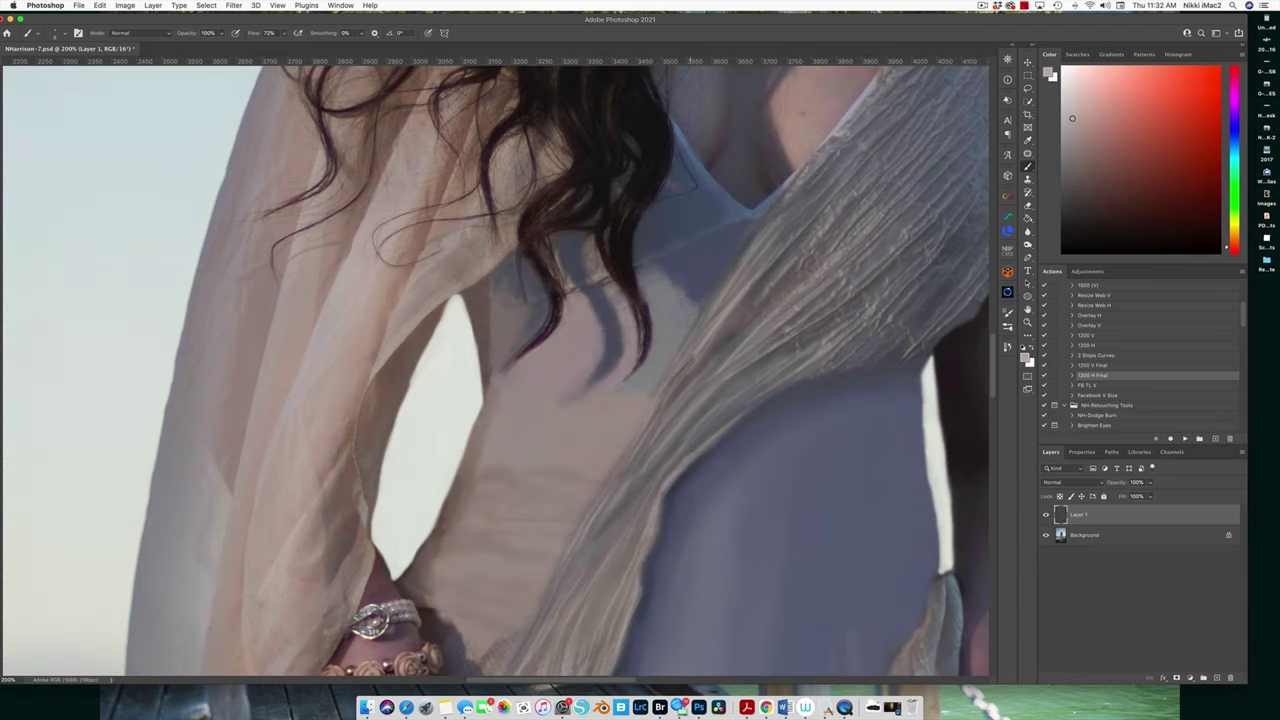
left_click_drag(760, 207, 760, 207)
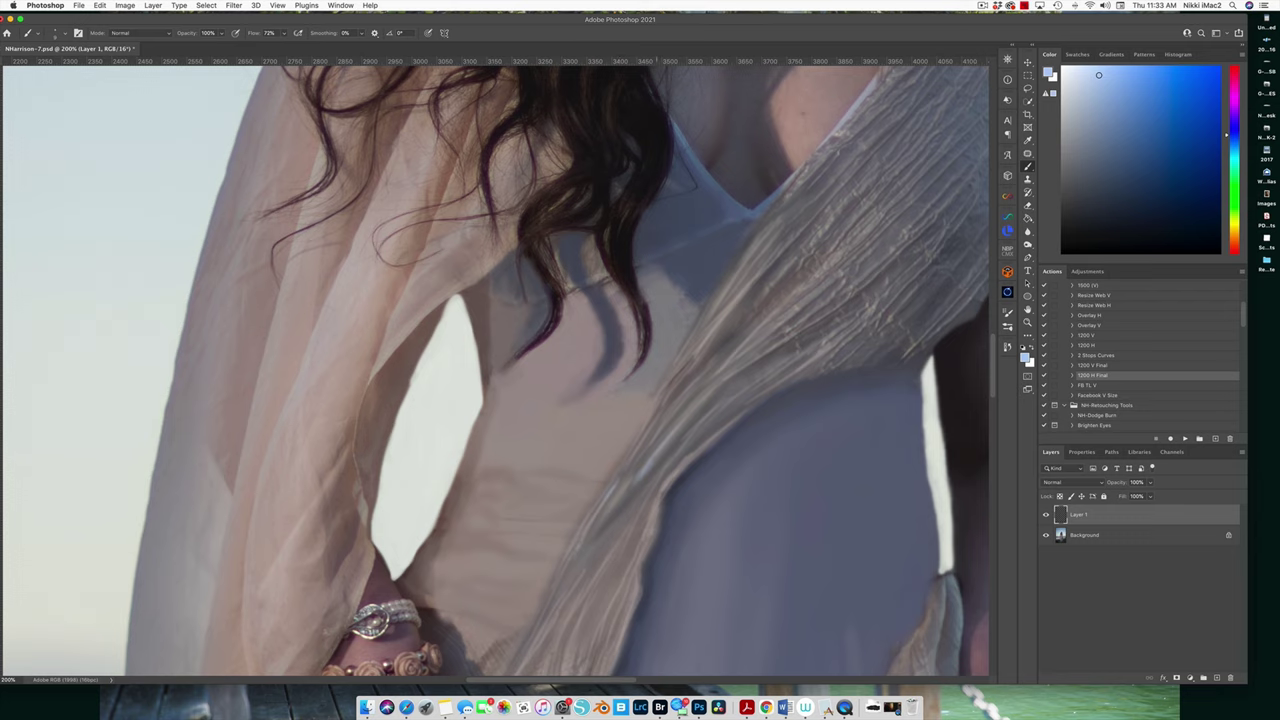
left_click_drag(656, 505, 630, 622)
left_click_drag(695, 442, 684, 464)
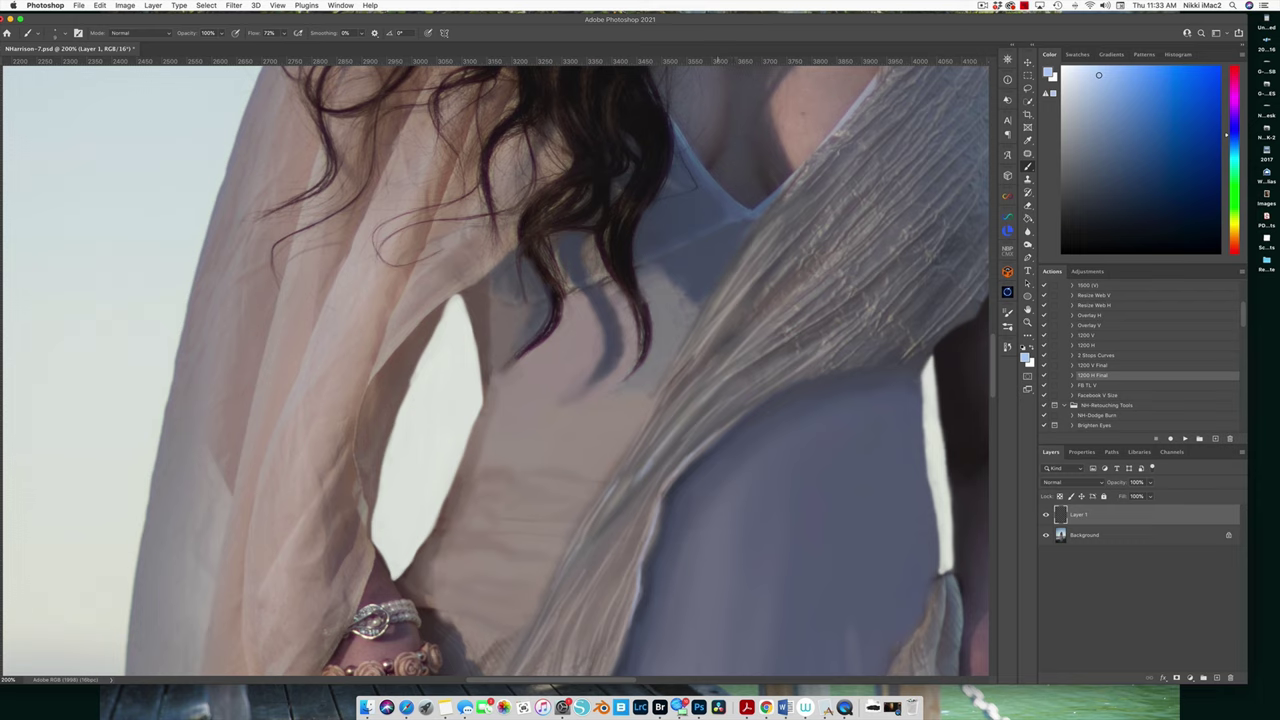
left_click_drag(703, 348, 666, 404)
left_click_drag(702, 324, 688, 350)
left_click_drag(808, 304, 750, 352)
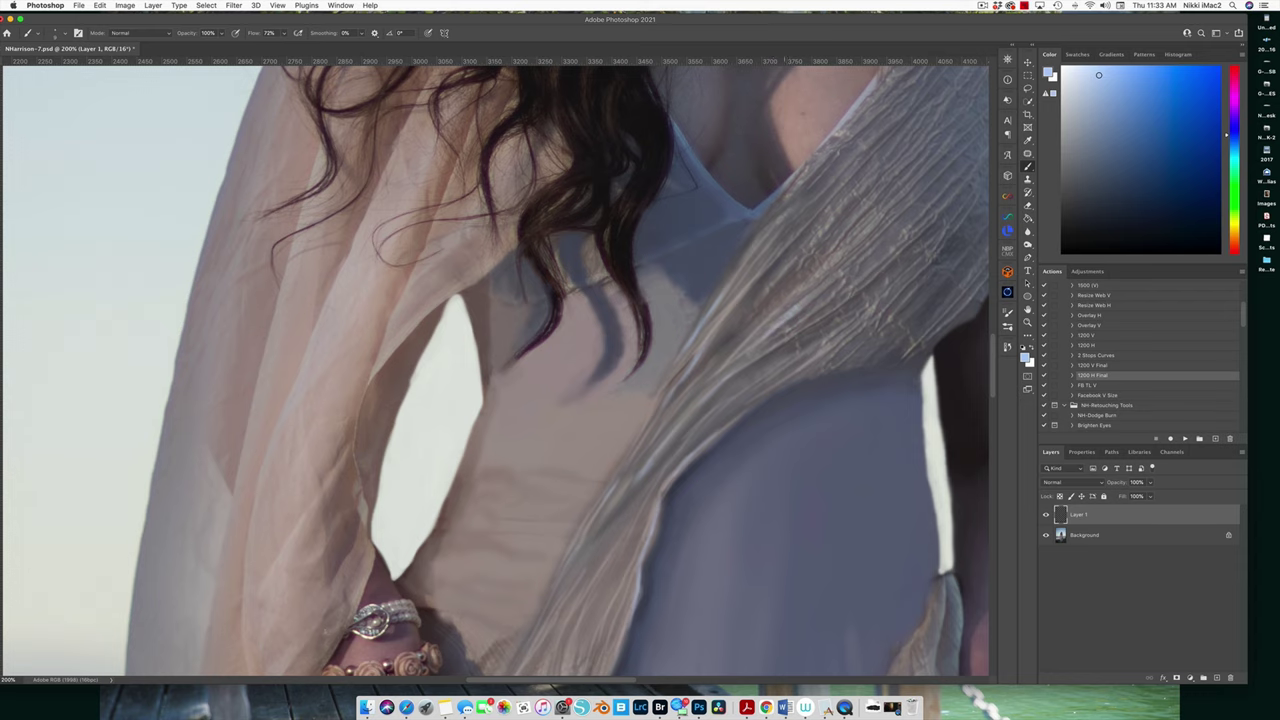
mouse_move(750, 404)
left_mouse_down()
mouse_move(736, 416)
mouse_move(814, 340)
left_mouse_up()
key("super+minus")
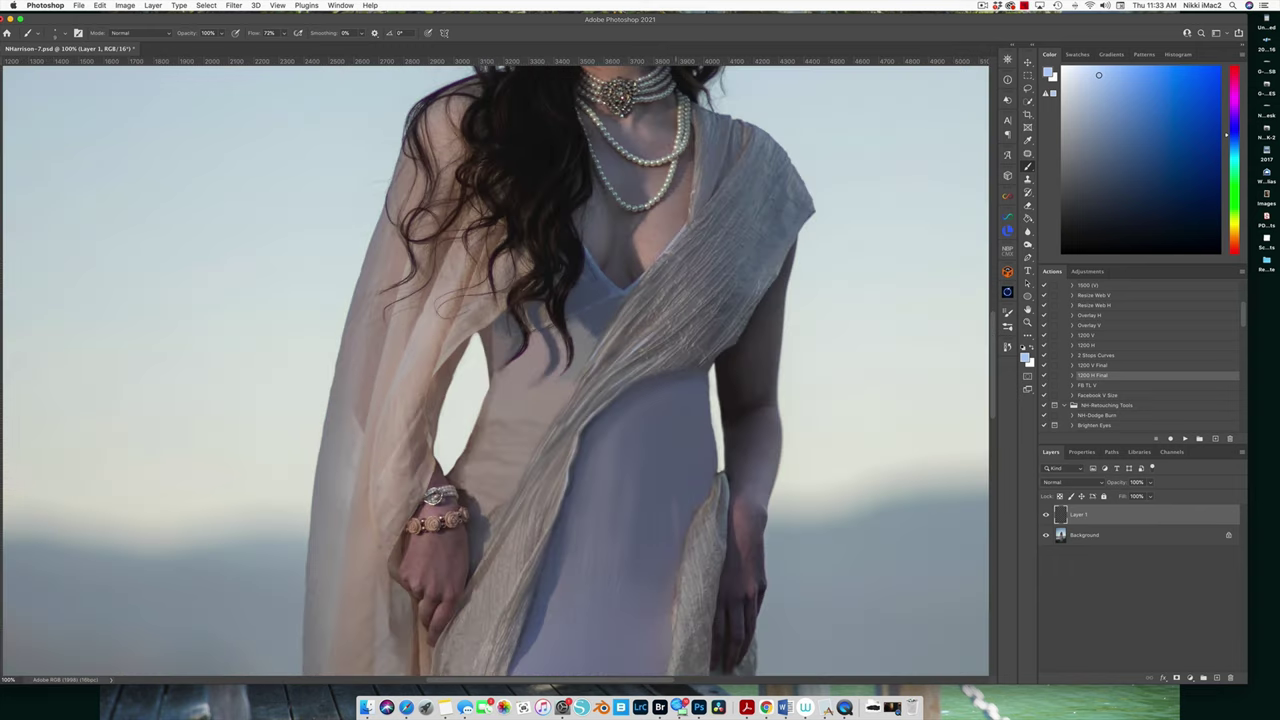
Lower Layer 1's opacity to 73%.
left_click(1027, 231)
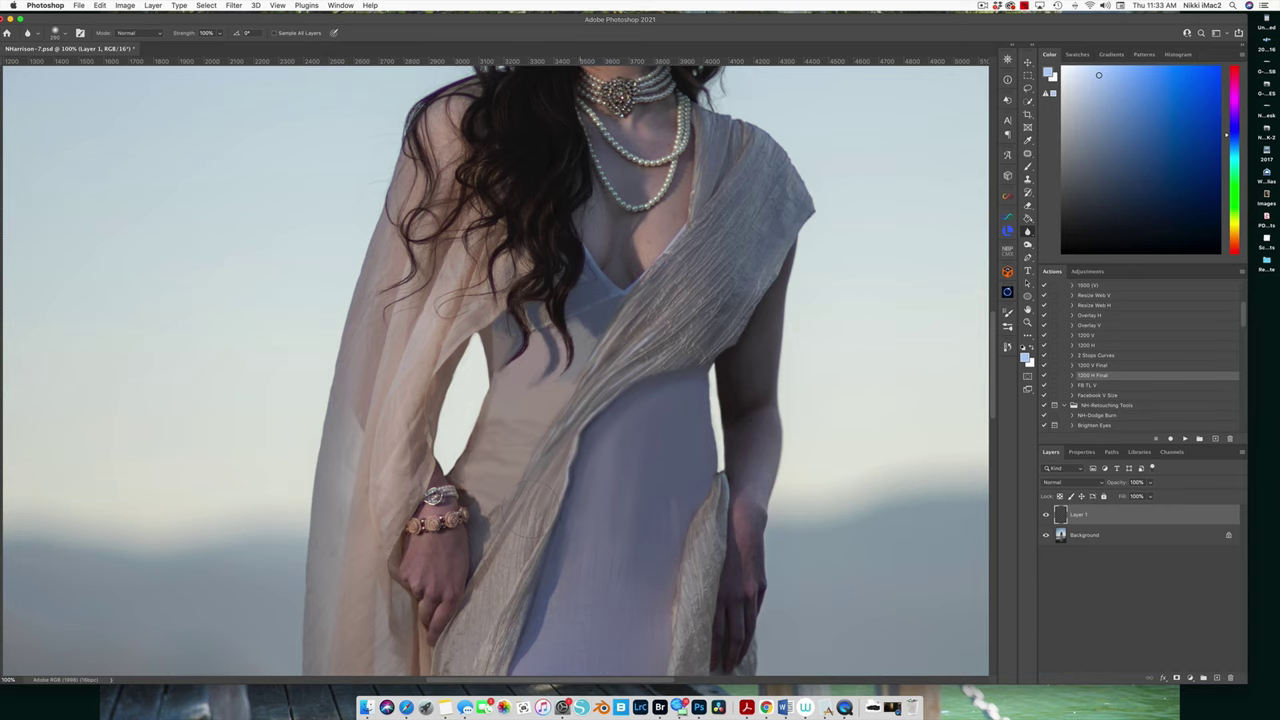
left_click(1149, 482)
left_click_drag(1150, 496, 1135, 497)
Add Layer 2 and, with the Brush tool, sample a dark blue-grey from the dress, darkening it slightly.
left_click(1217, 677)
left_click(1028, 168)
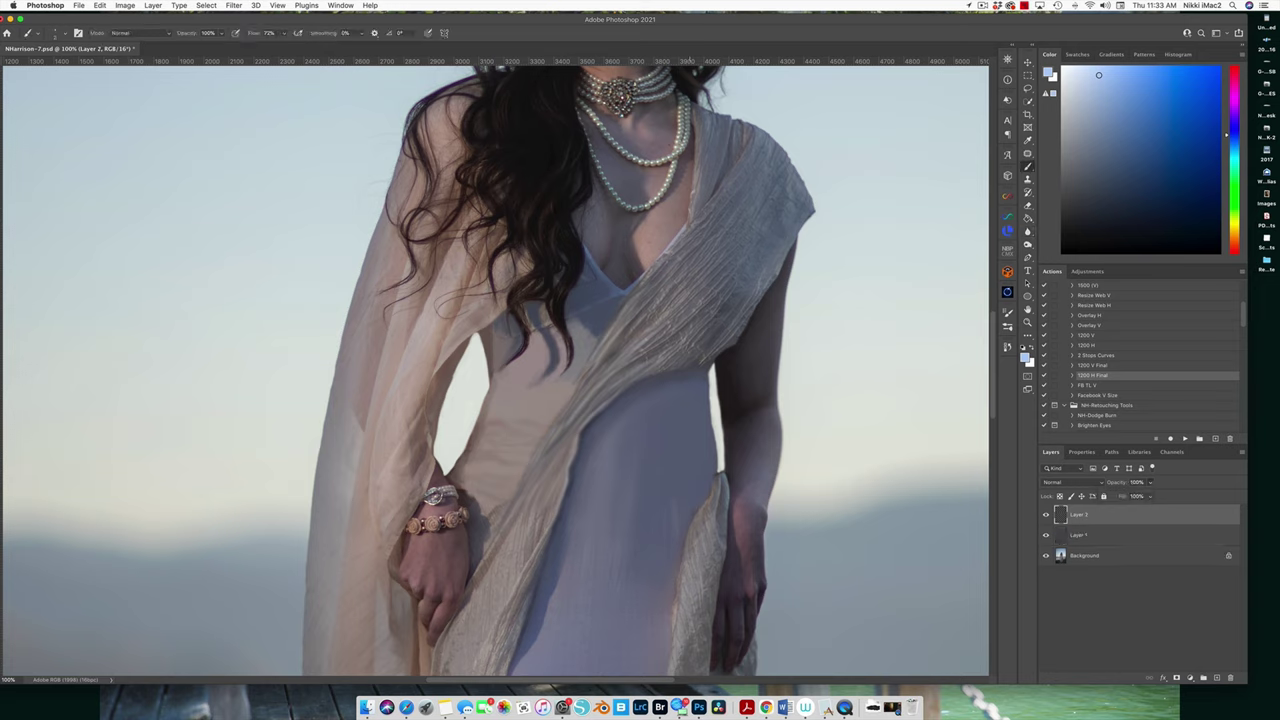
left_click(588, 425, "alt")
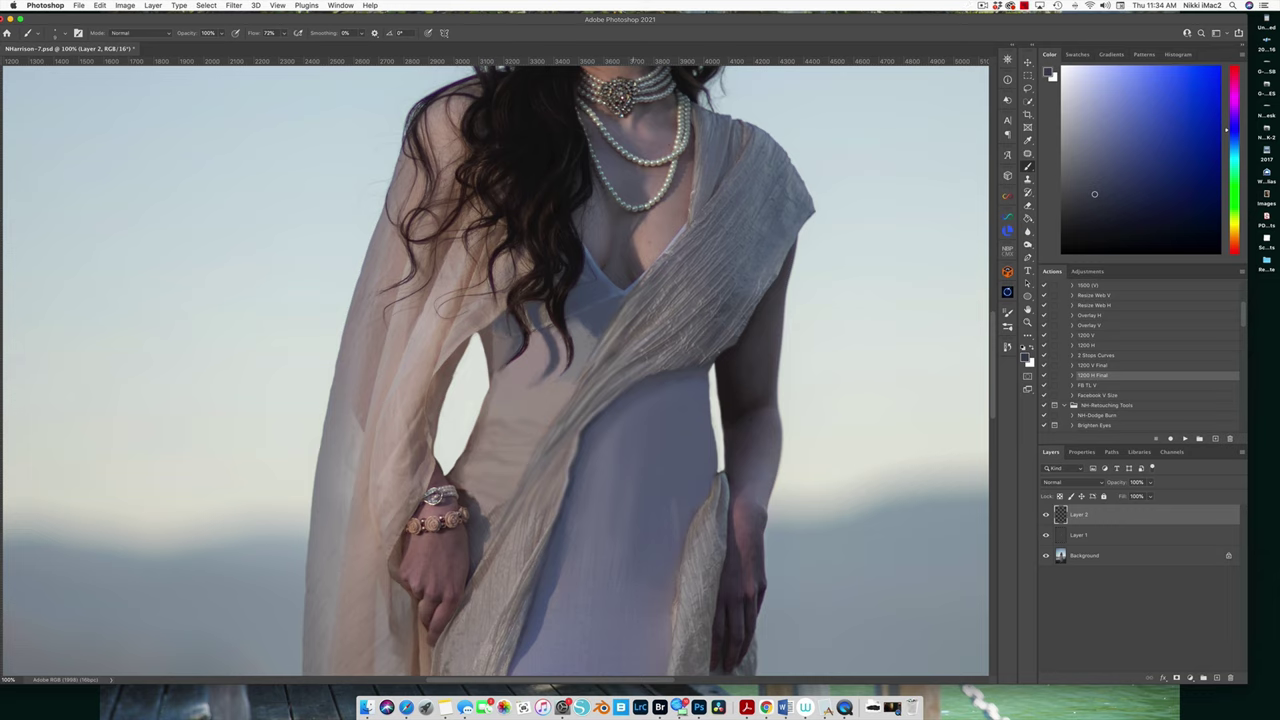
left_click(1104, 215)
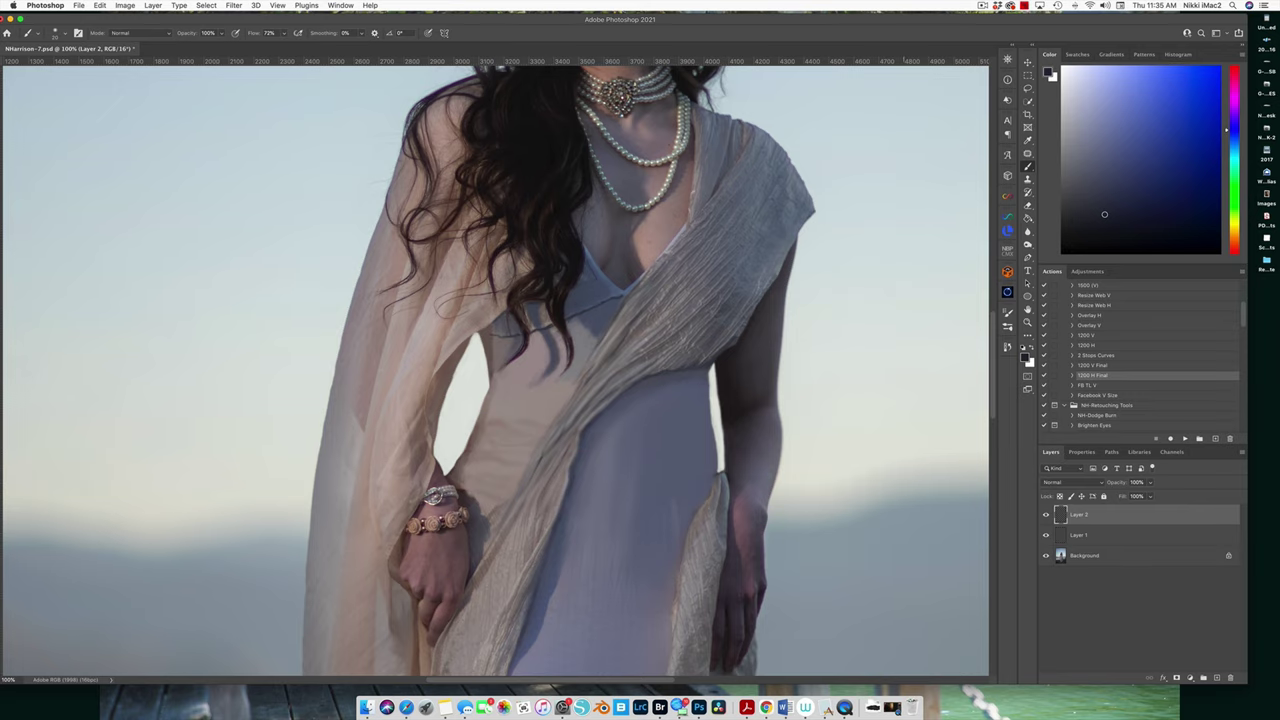
key("super+minus")
key("super+minus")
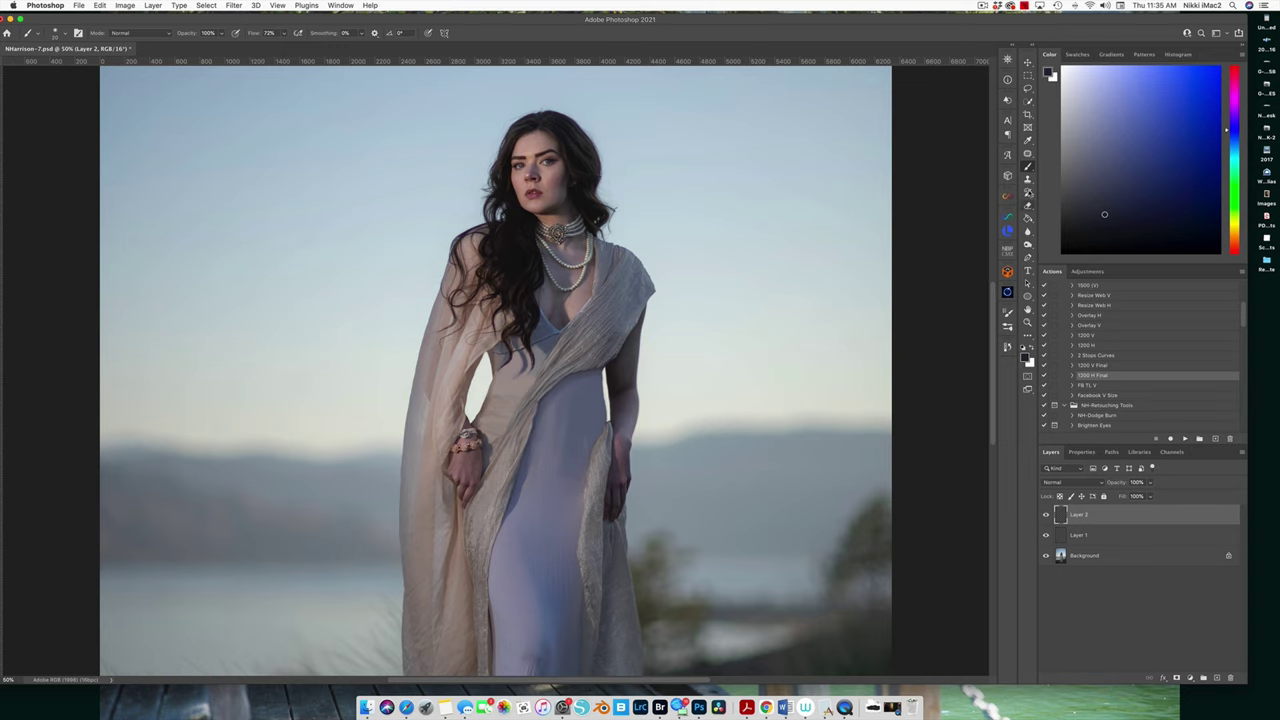
Flatten the paint layers into the Background and duplicate it as Layer 1.
left_click(1028, 232)
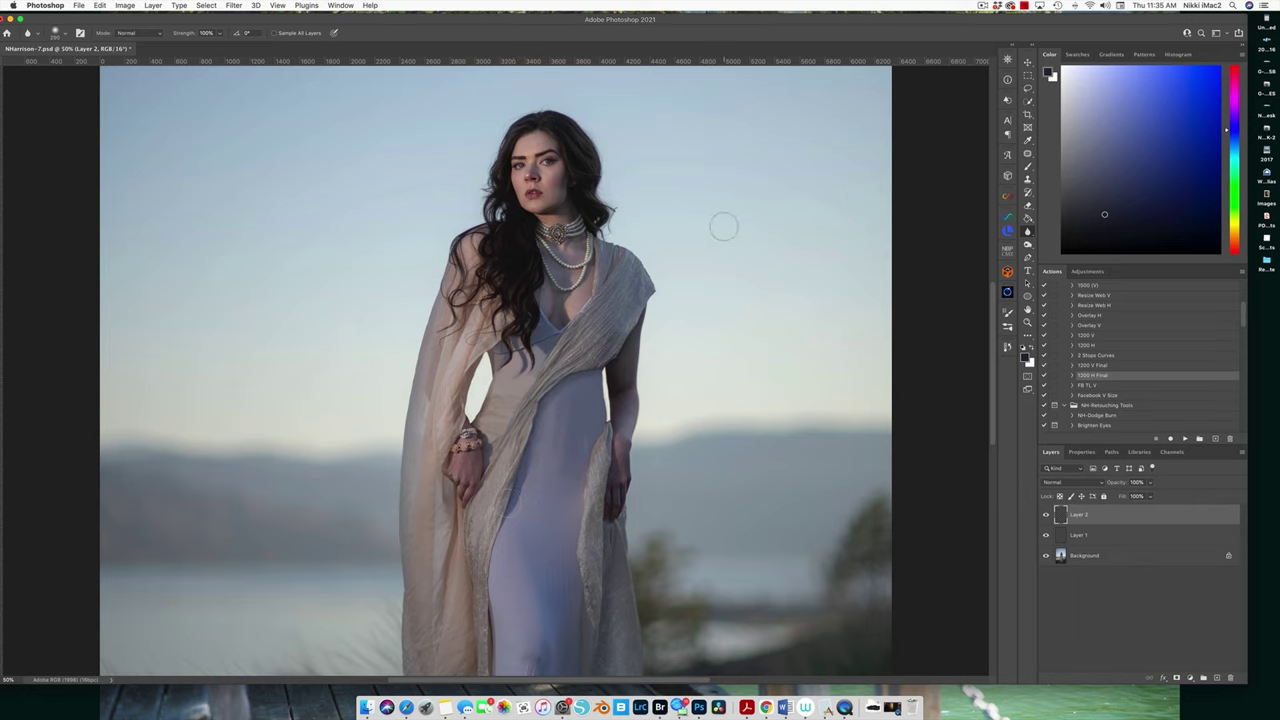
left_click(156, 5)
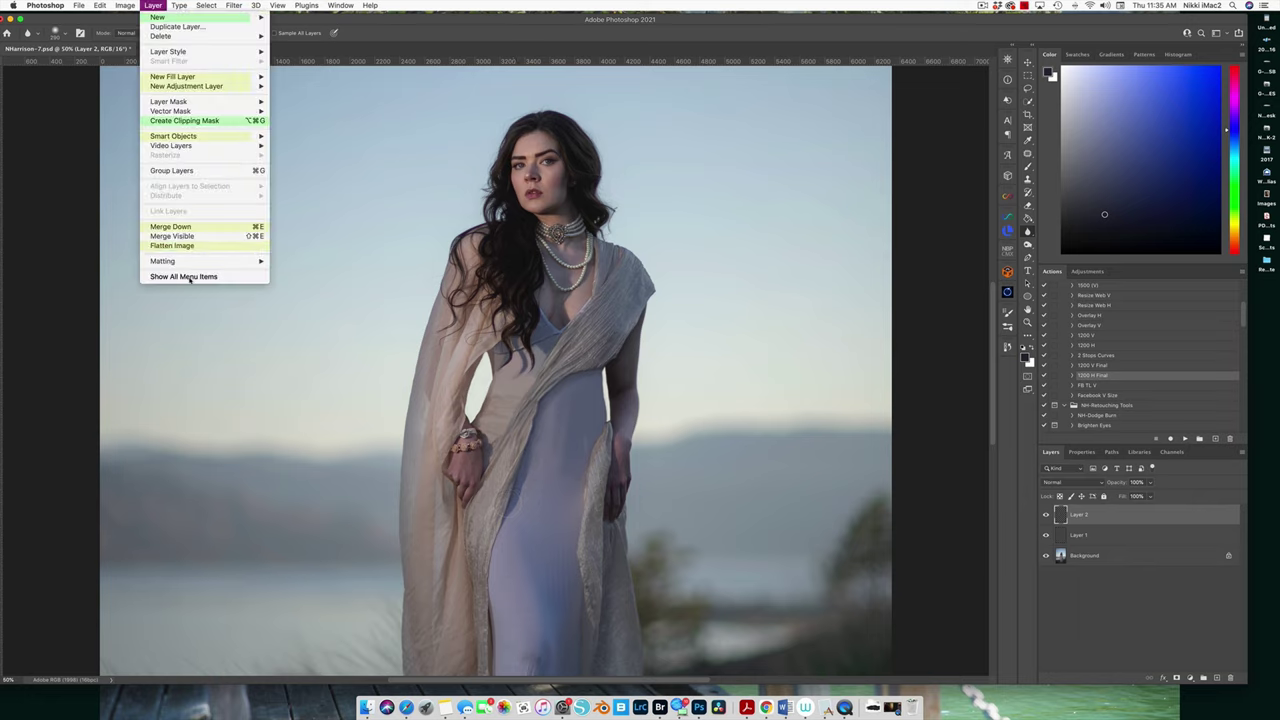
left_click(200, 245)
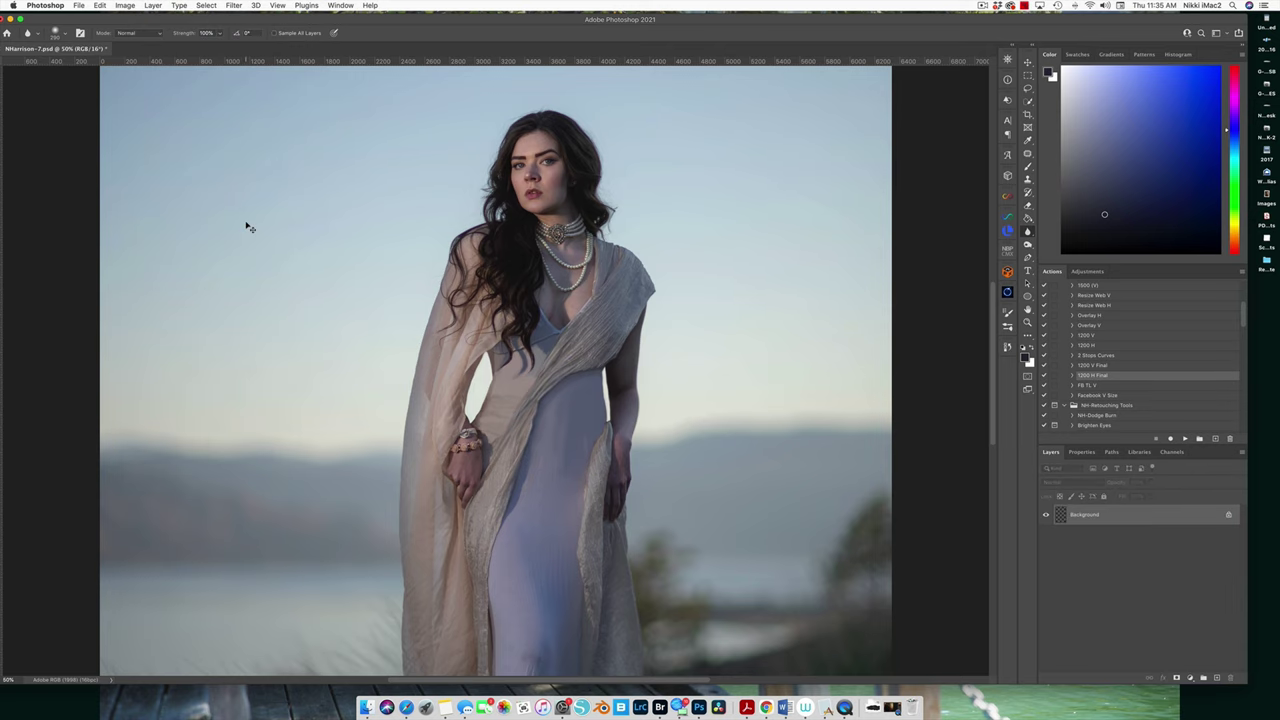
key("super+minus")
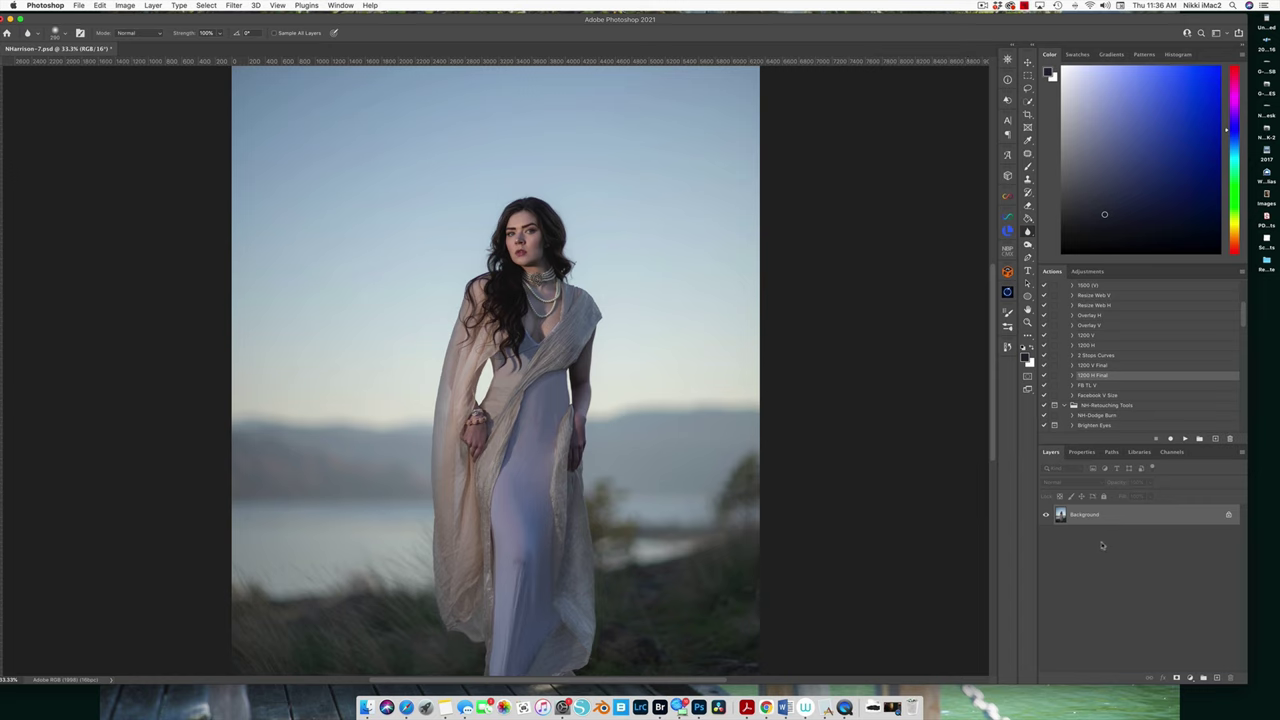
key("super+j")
Slim the woman's waist in Liquify with the brush reduced to 300.
left_click(238, 5)
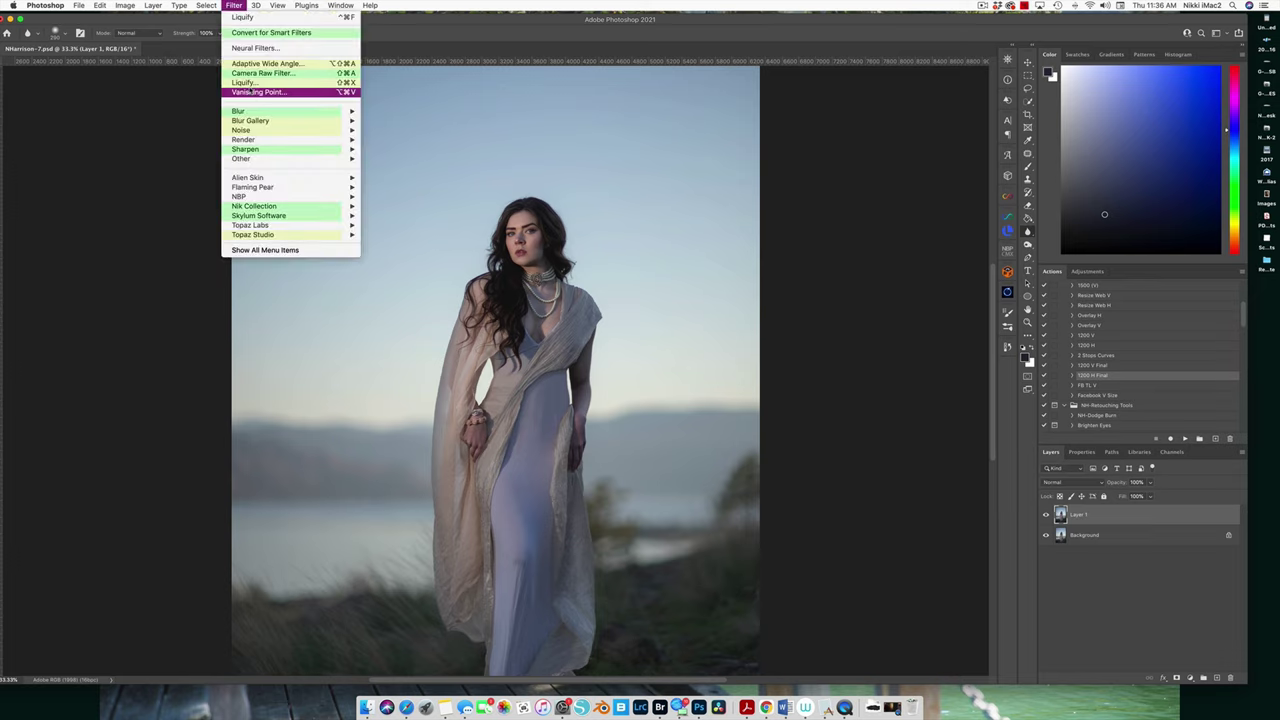
left_click(269, 93)
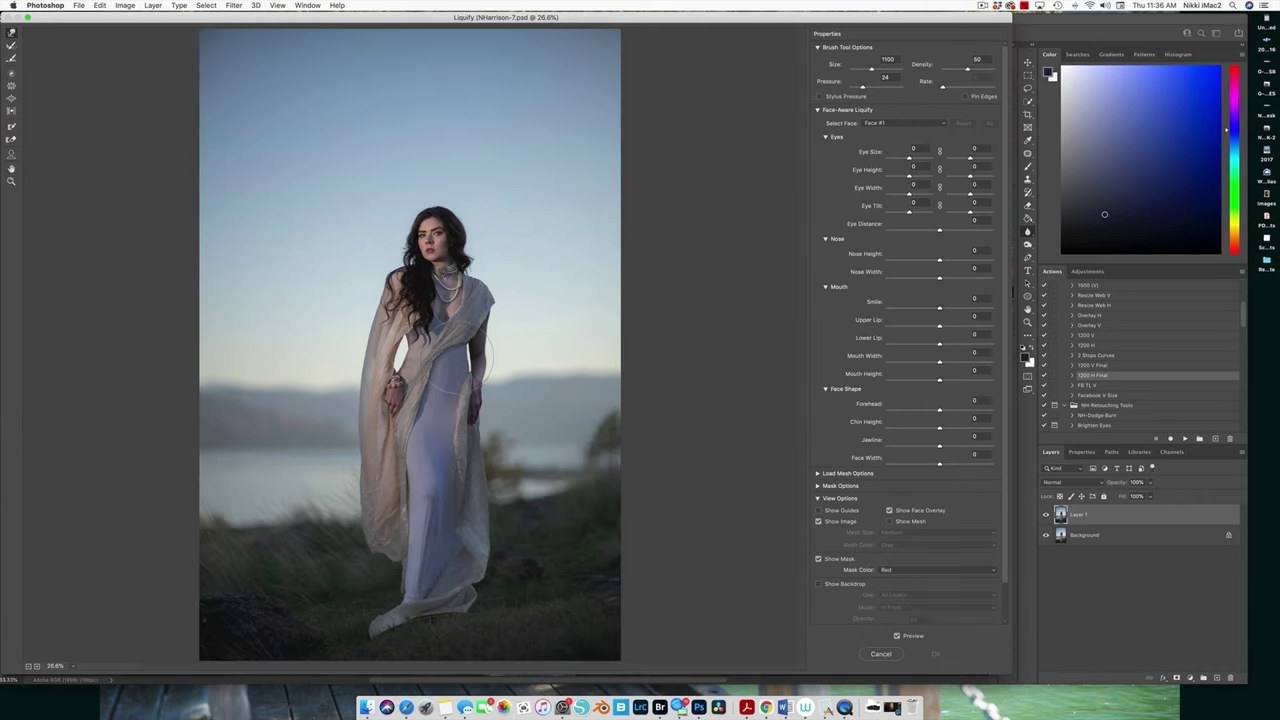
key("super+plus")
key("super+plus")
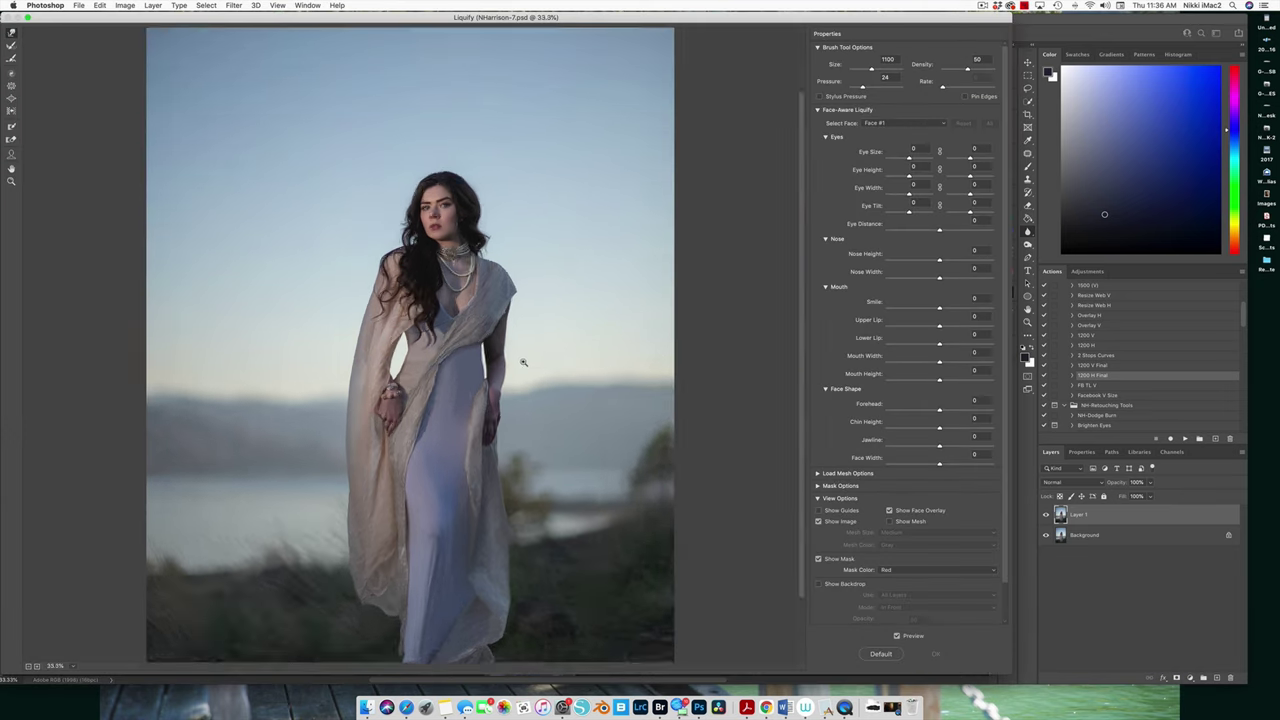
key("bracketleft")
key("bracketleft")
key("bracketleft")
key("bracketleft")
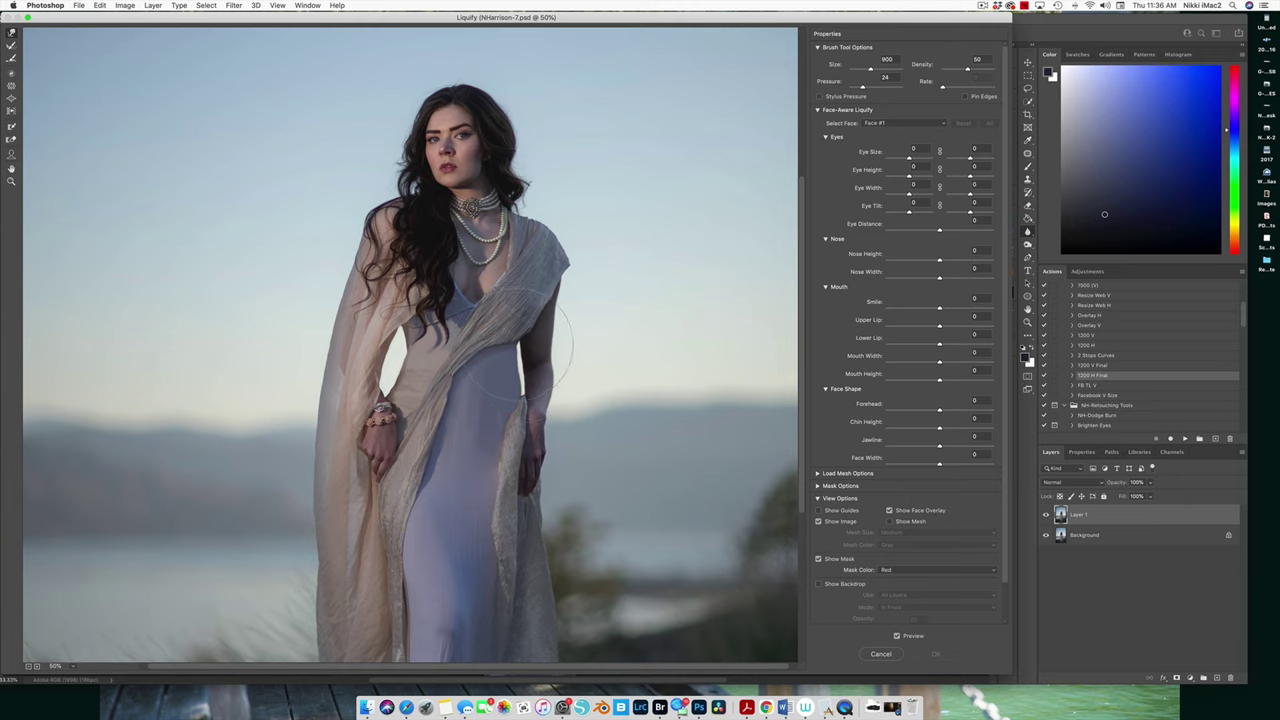
key("bracketleft")
key("bracketleft")
key("bracketleft")
key("bracketleft")
key("bracketleft")
key("bracketleft")
key("bracketleft")
key("bracketleft")
key("bracketleft")
key("bracketleft")
key("bracketleft")
key("bracketleft")
key("bracketleft")
key("bracketleft")
key("bracketleft")
key("bracketleft")
key("bracketleft")
key("bracketleft")
key("bracketleft")
key("bracketleft")
key("bracketleft")
key("bracketleft")
key("bracketleft")
key("bracketleft")
key("bracketleft")
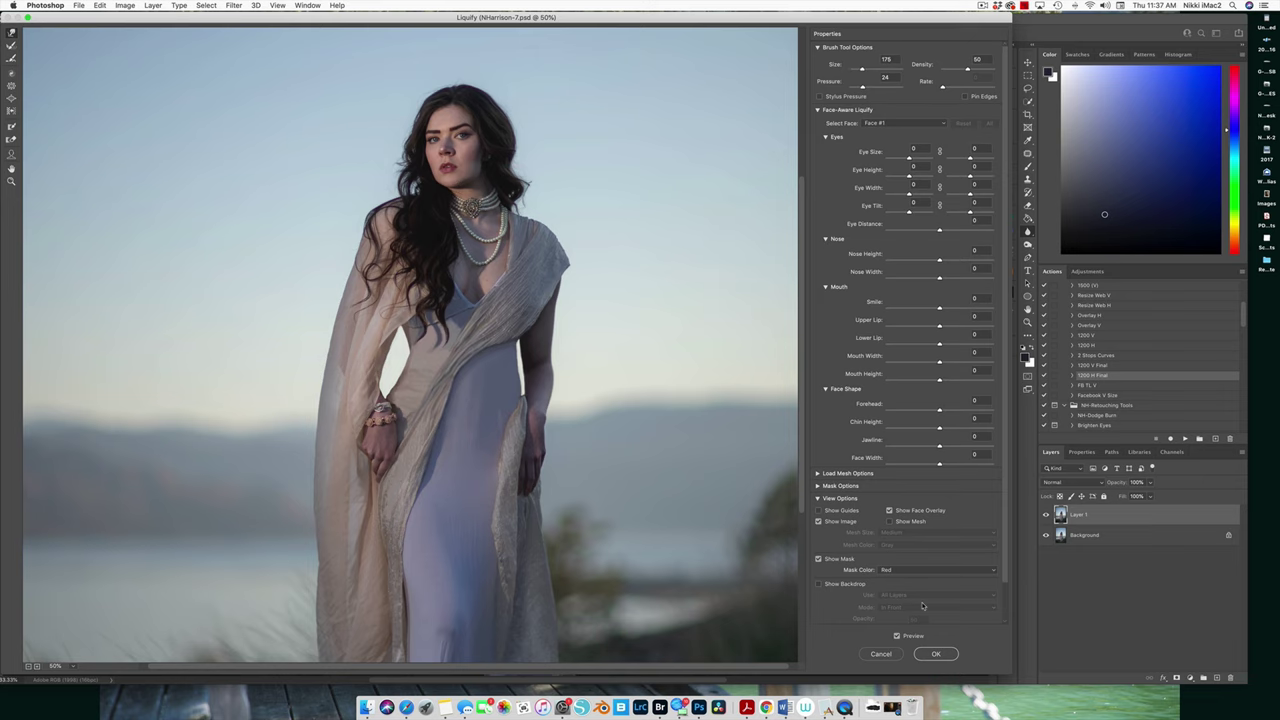
left_click(935, 654)
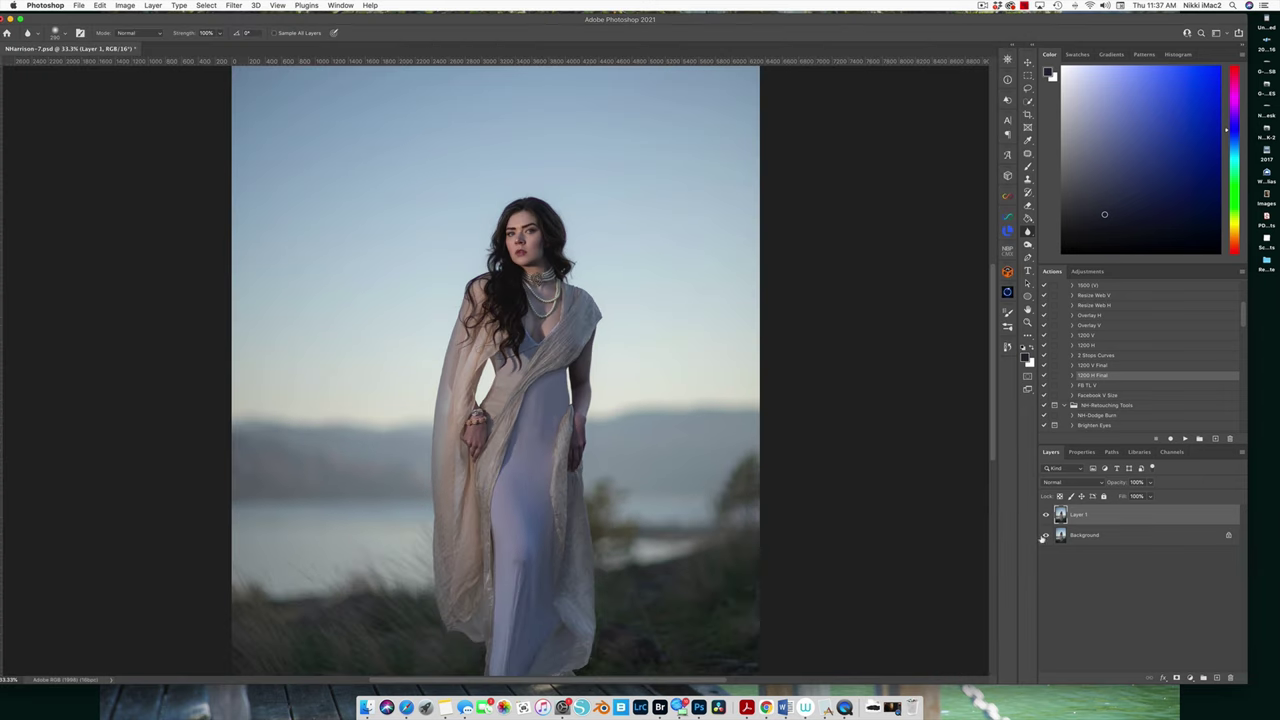
key("super+minus")
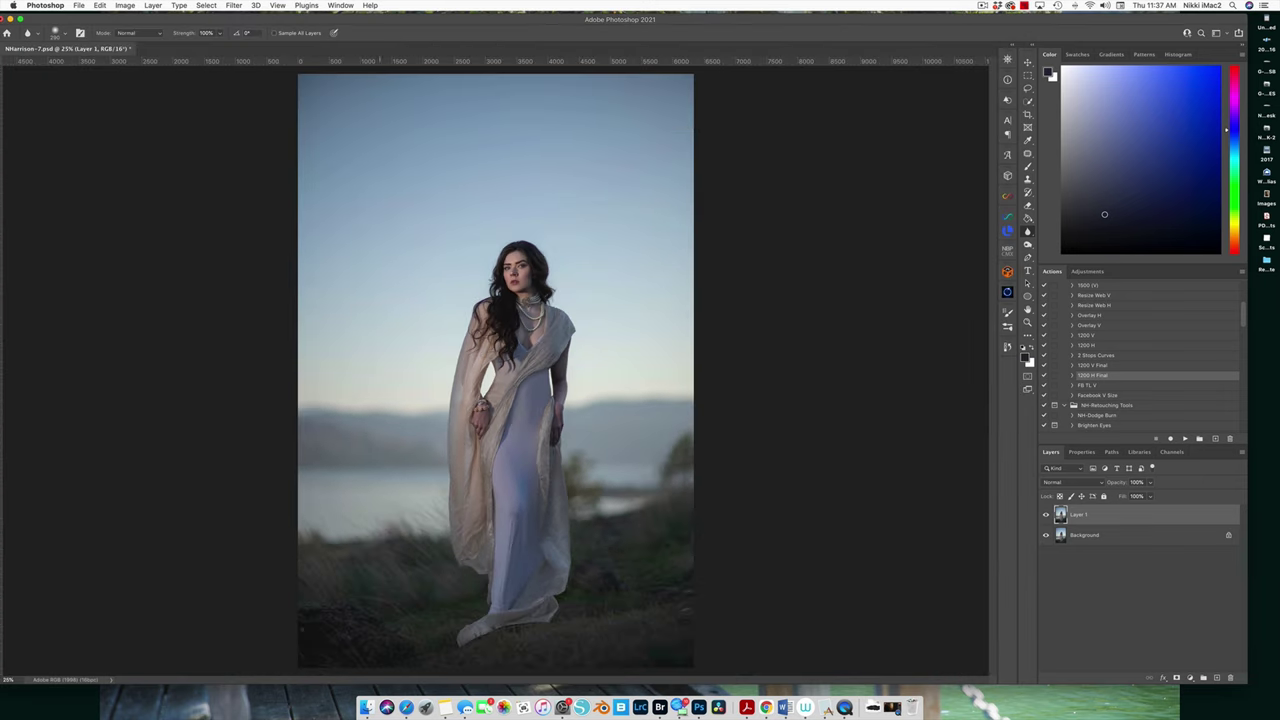
Flatten the reshaped layer into the Background and save the file.
left_click(153, 5)
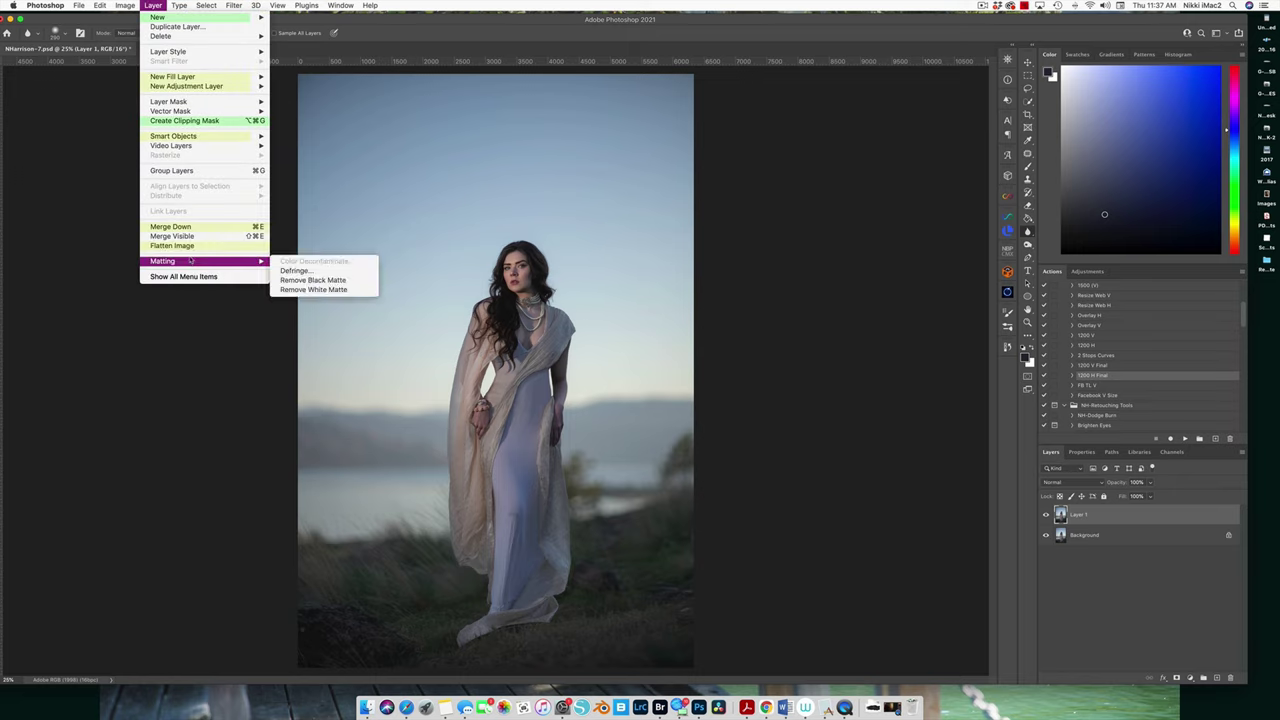
left_click(196, 249)
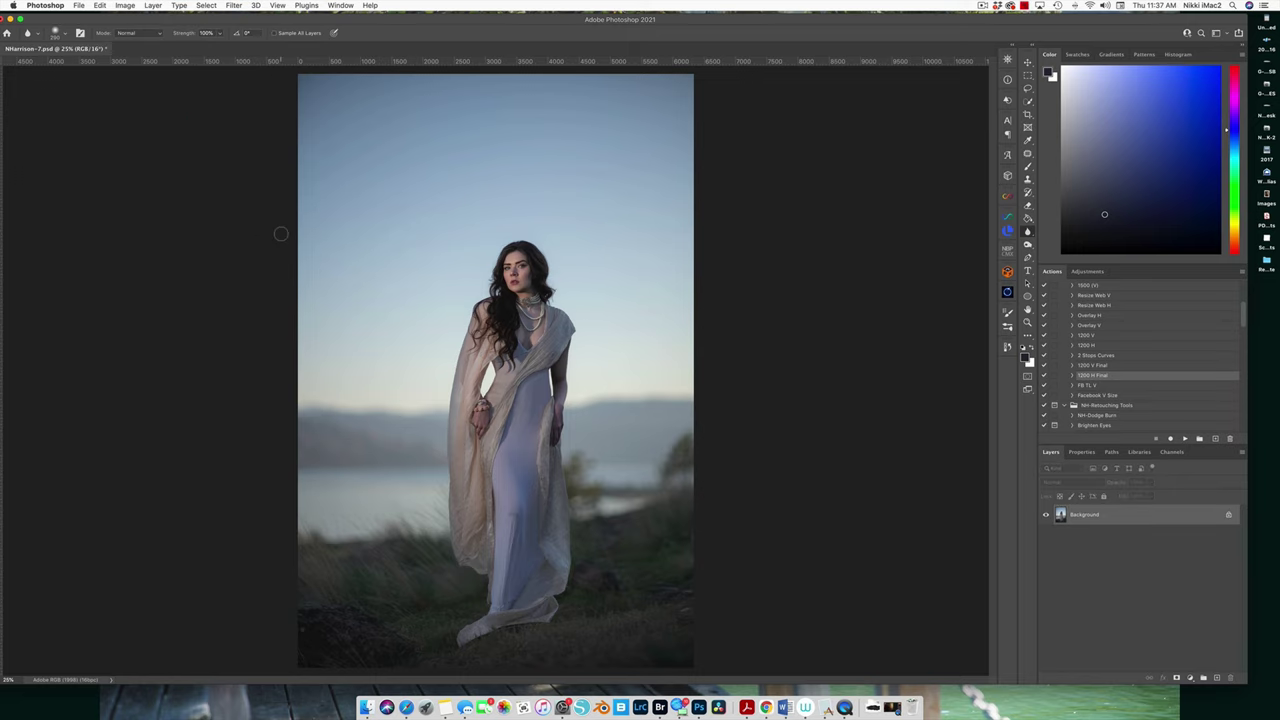
key("super+s")
Add an empty layer and, with the Brush tool, sample a pale blue-grey from the dress.
left_click(1216, 679)
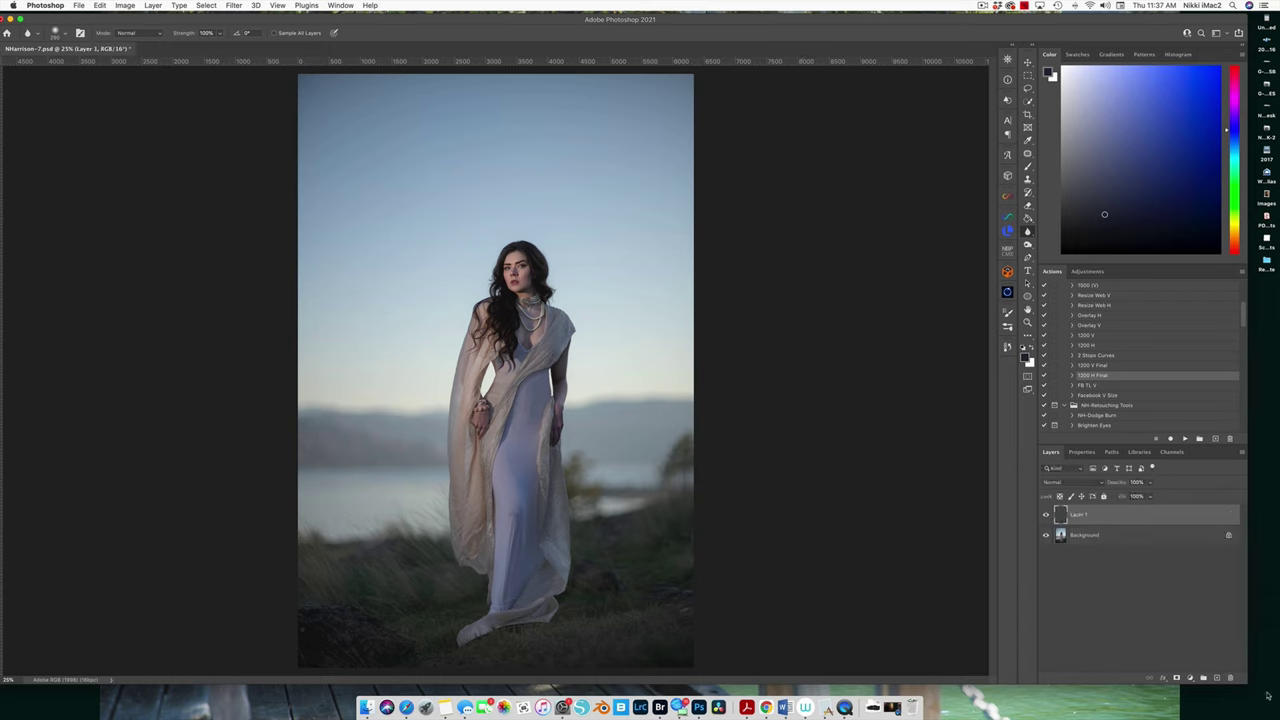
key("b")
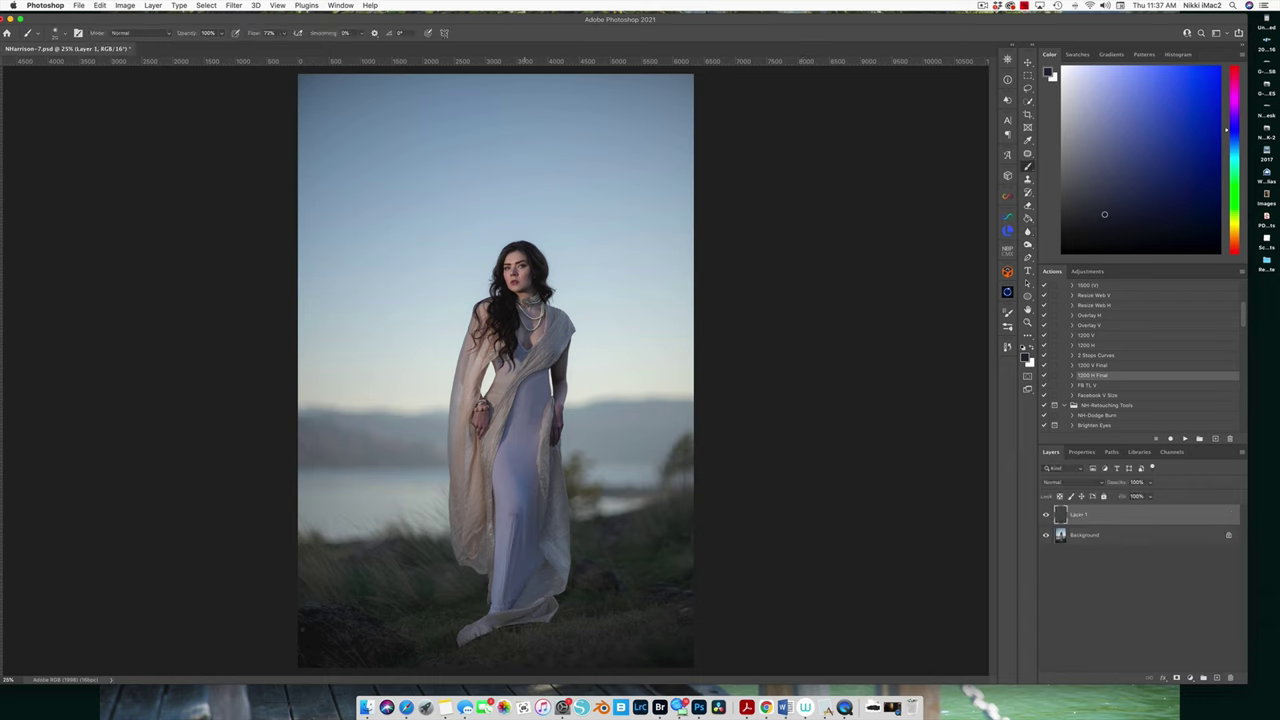
left_click(512, 506, "alt")
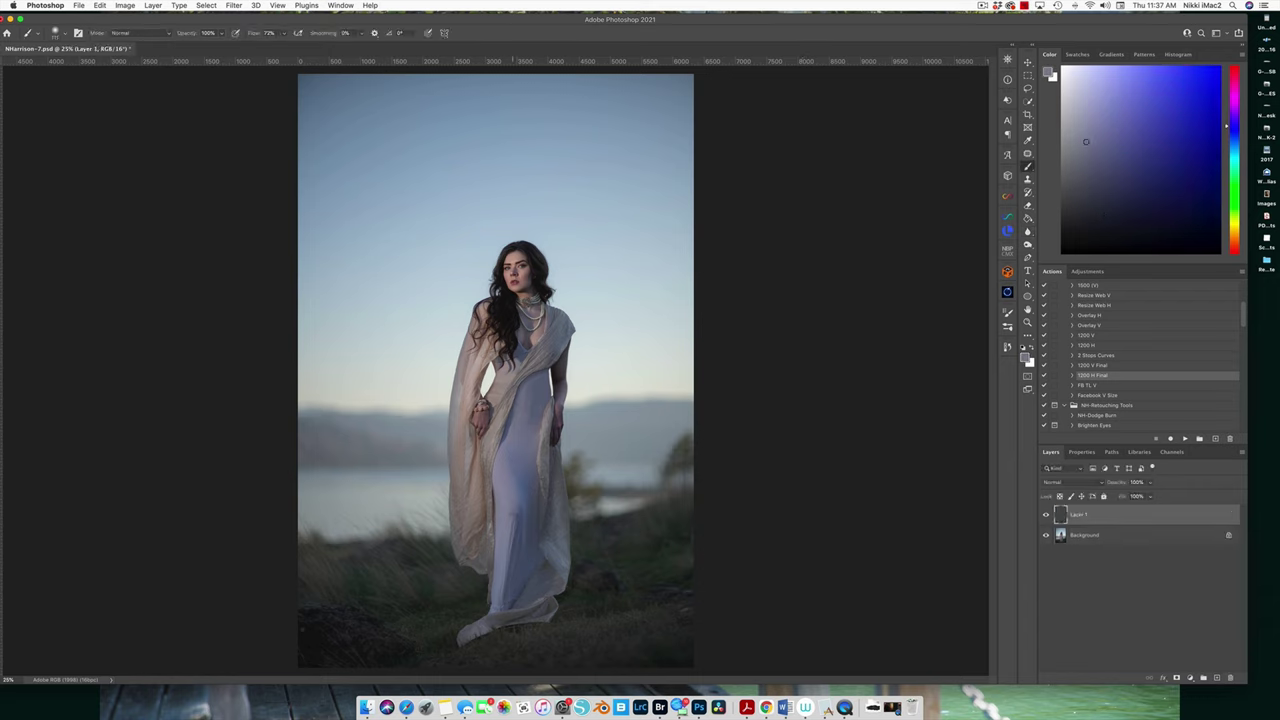
left_click(510, 510, "alt")
left_click(521, 500, "alt")
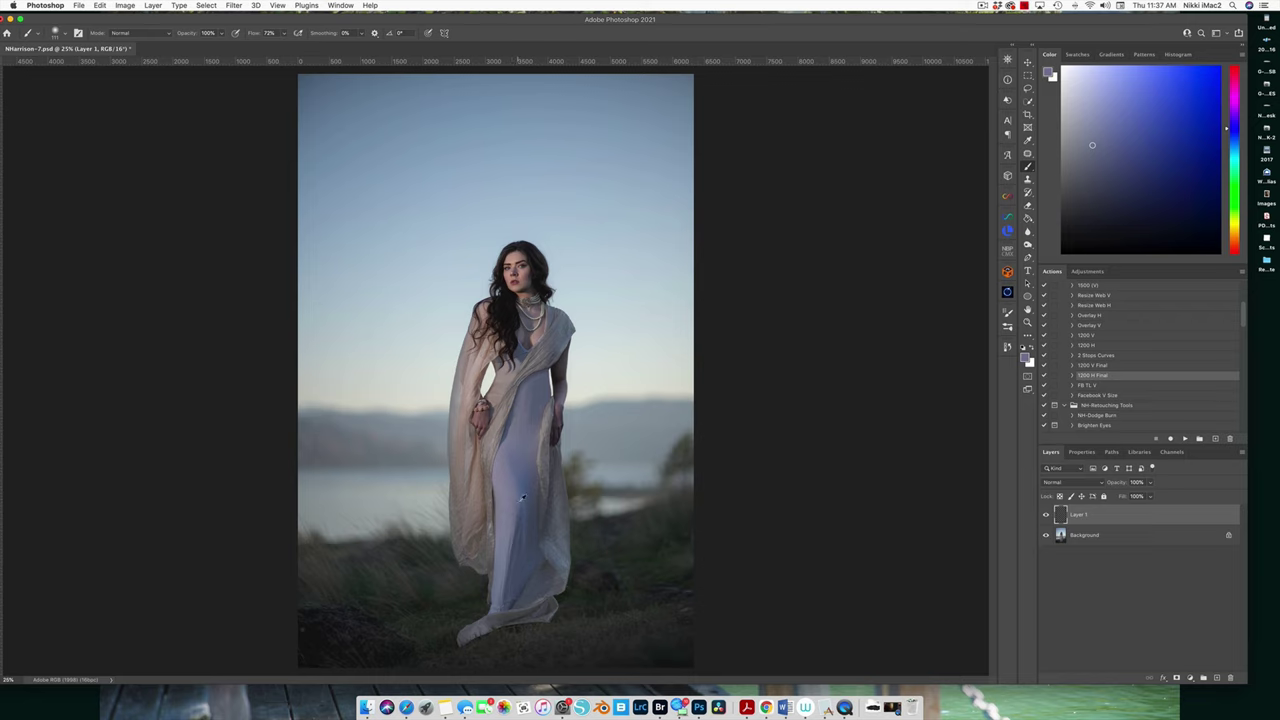
left_click(524, 508, "alt")
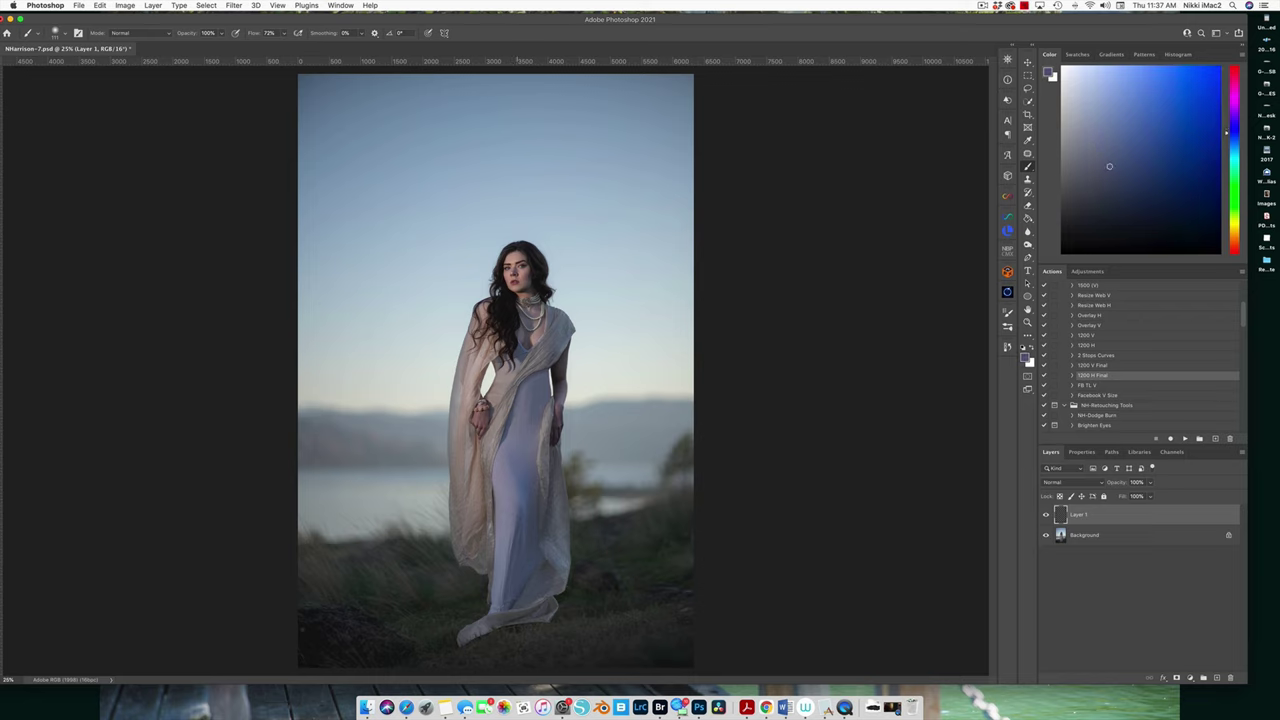
left_click(517, 503, "alt")
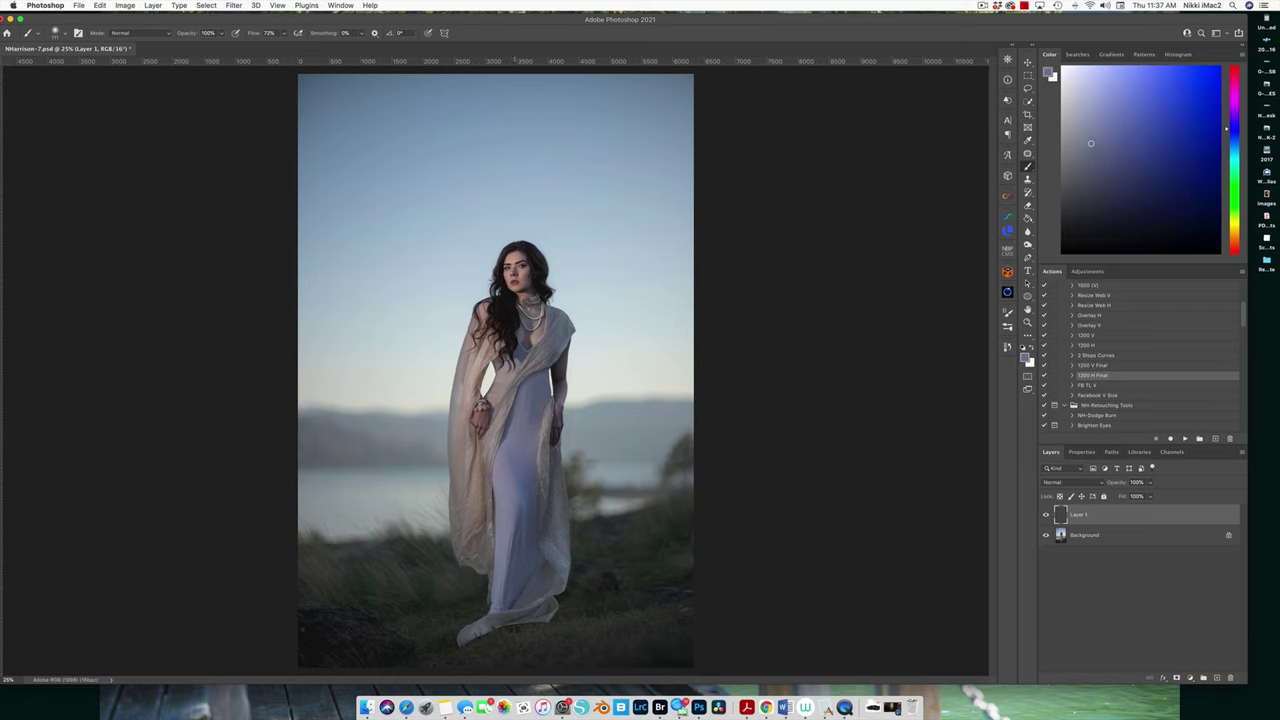
Resample lighter and darker dress tones up close, settling on a muted medium blue.
left_click(511, 497, "alt")
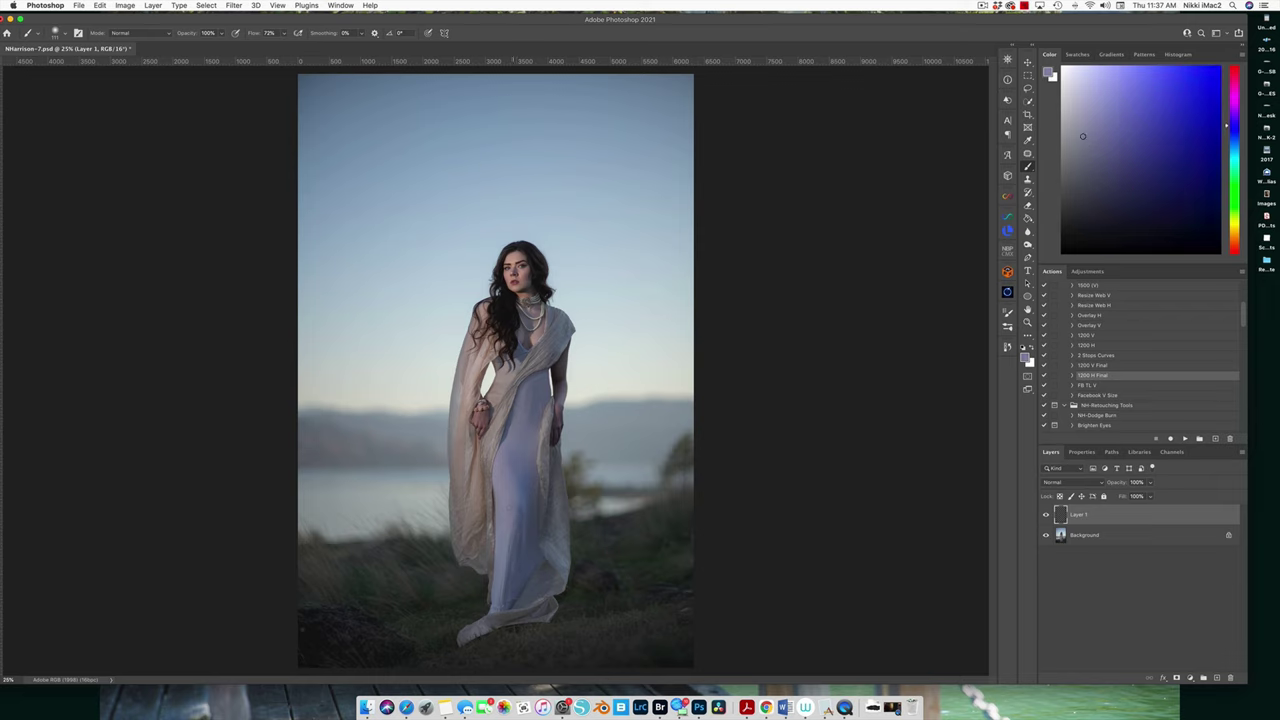
left_click(527, 486, "alt")
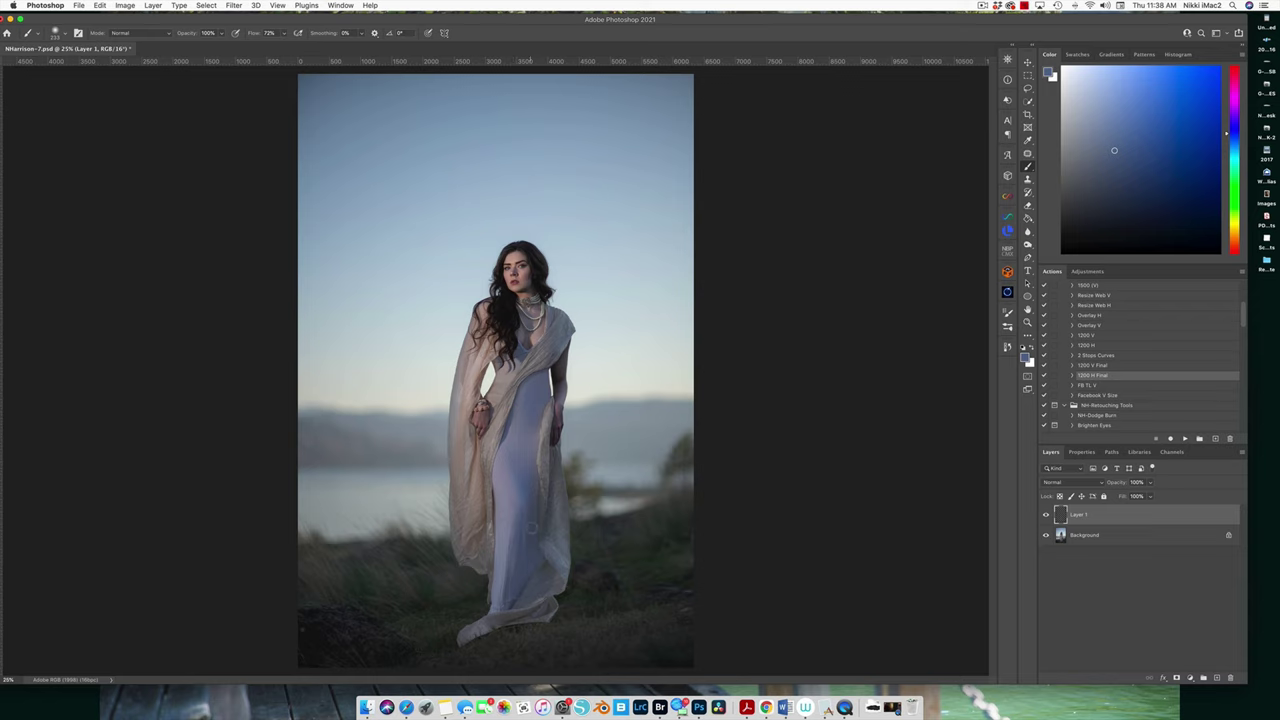
left_click(524, 548, "alt")
left_click(540, 384, "alt")
key("super+equal")
key("super+equal")
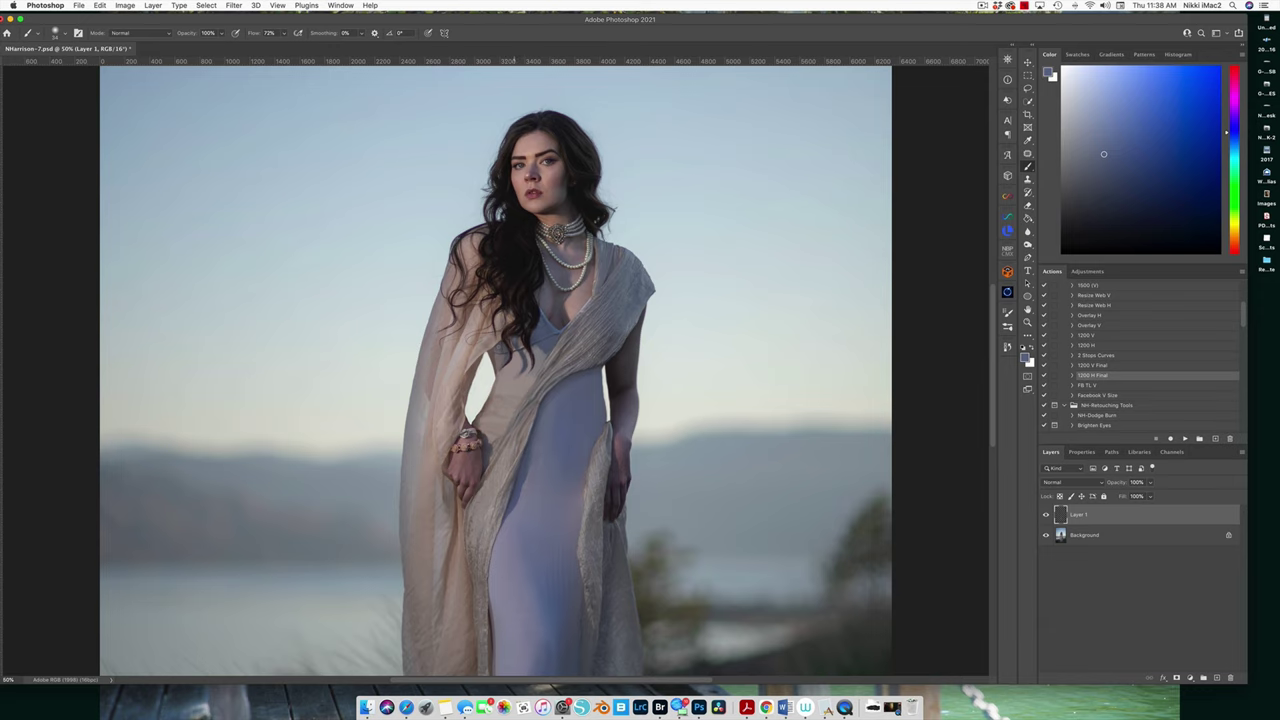
left_click(571, 400, "alt")
key("super+minus")
key("super+minus")
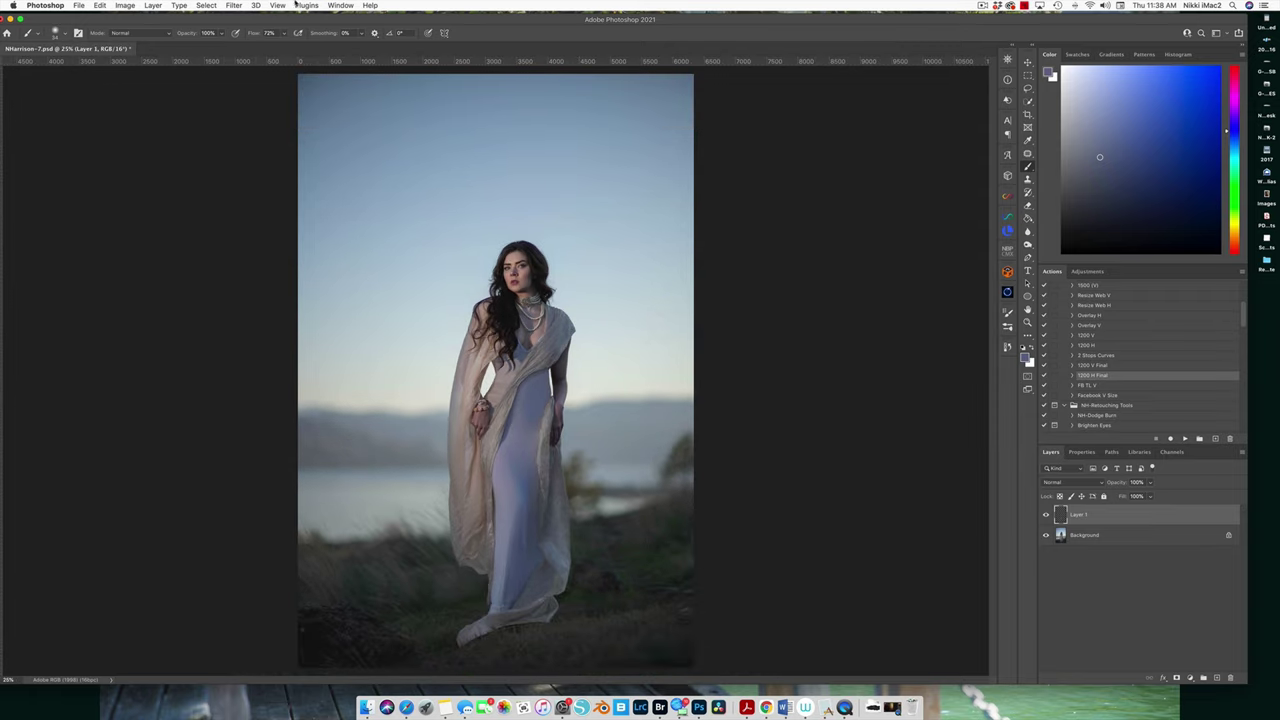
Flatten the image into a single Background.
left_click(155, 7)
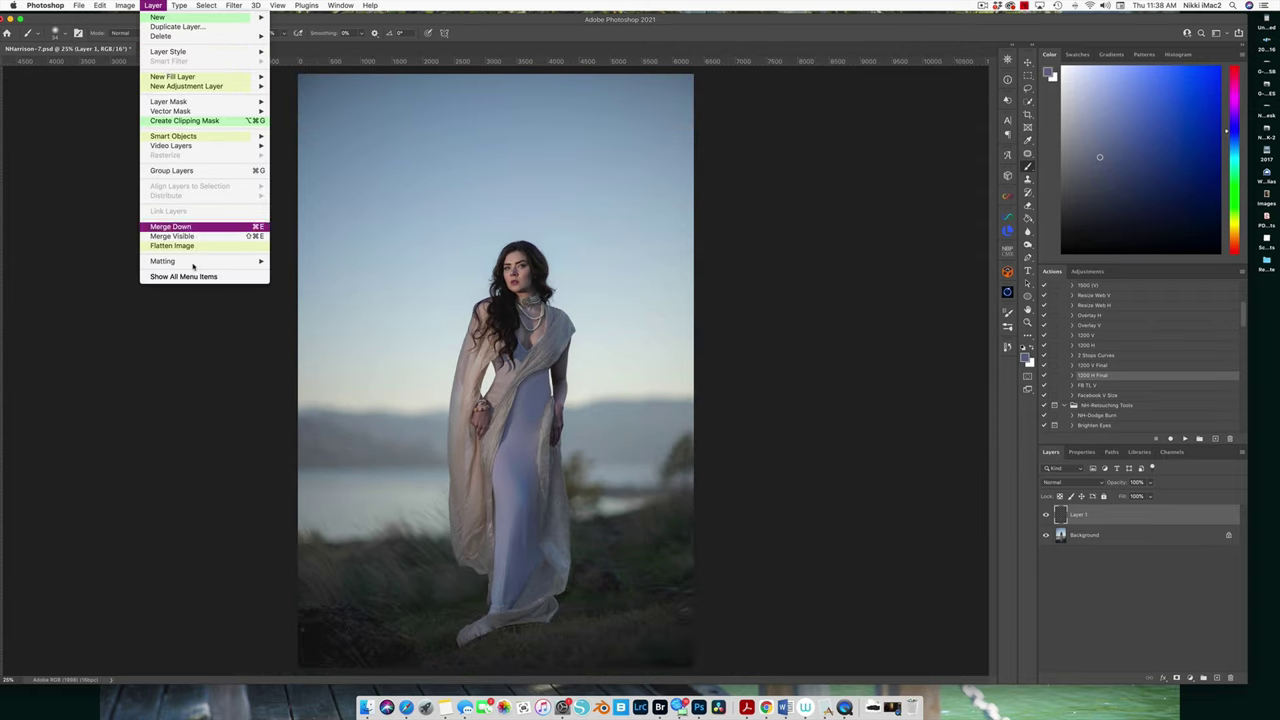
left_click(266, 229)
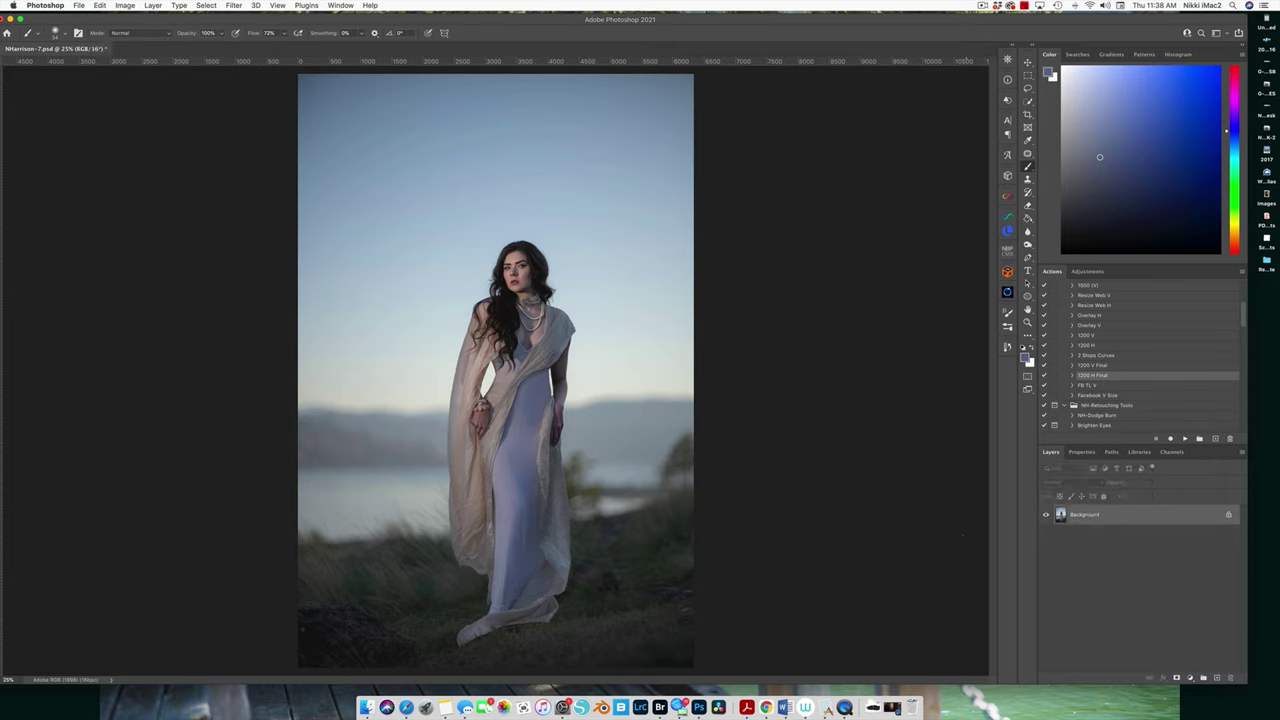
key("super+minus")
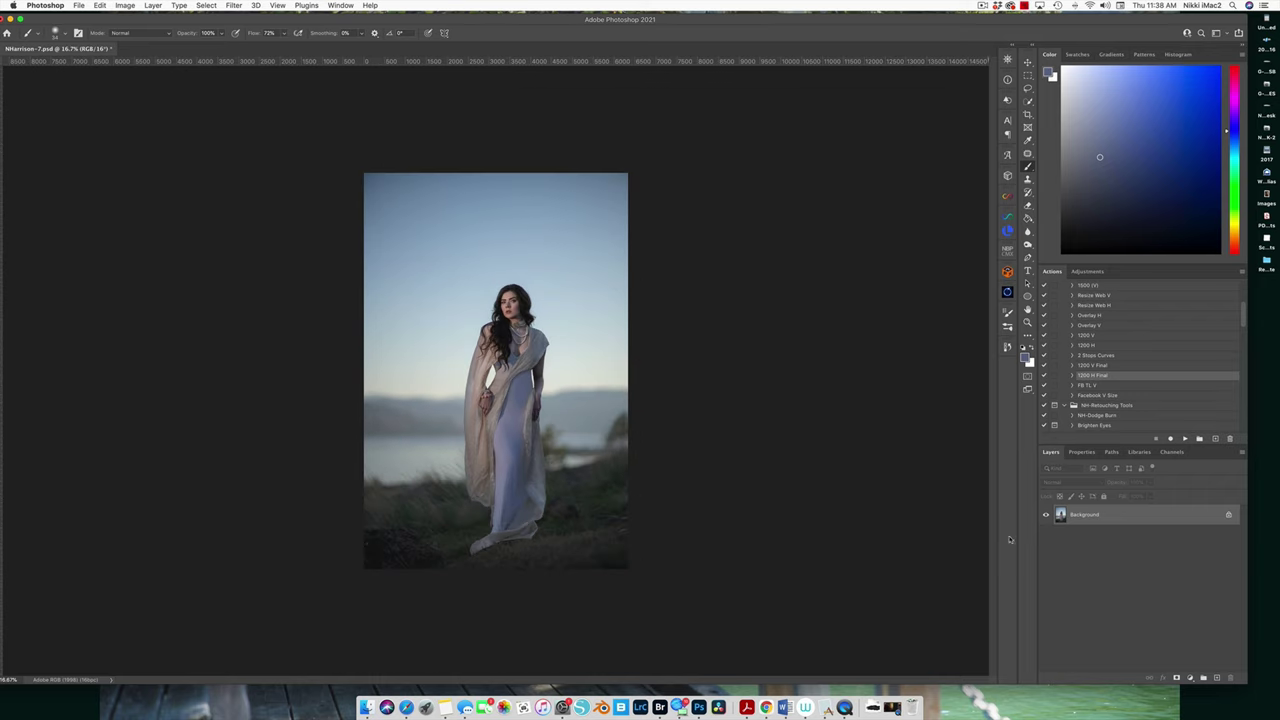
Crop with no fixed ratio, trimming the top and extending the canvas below the photo.
left_click(1027, 114)
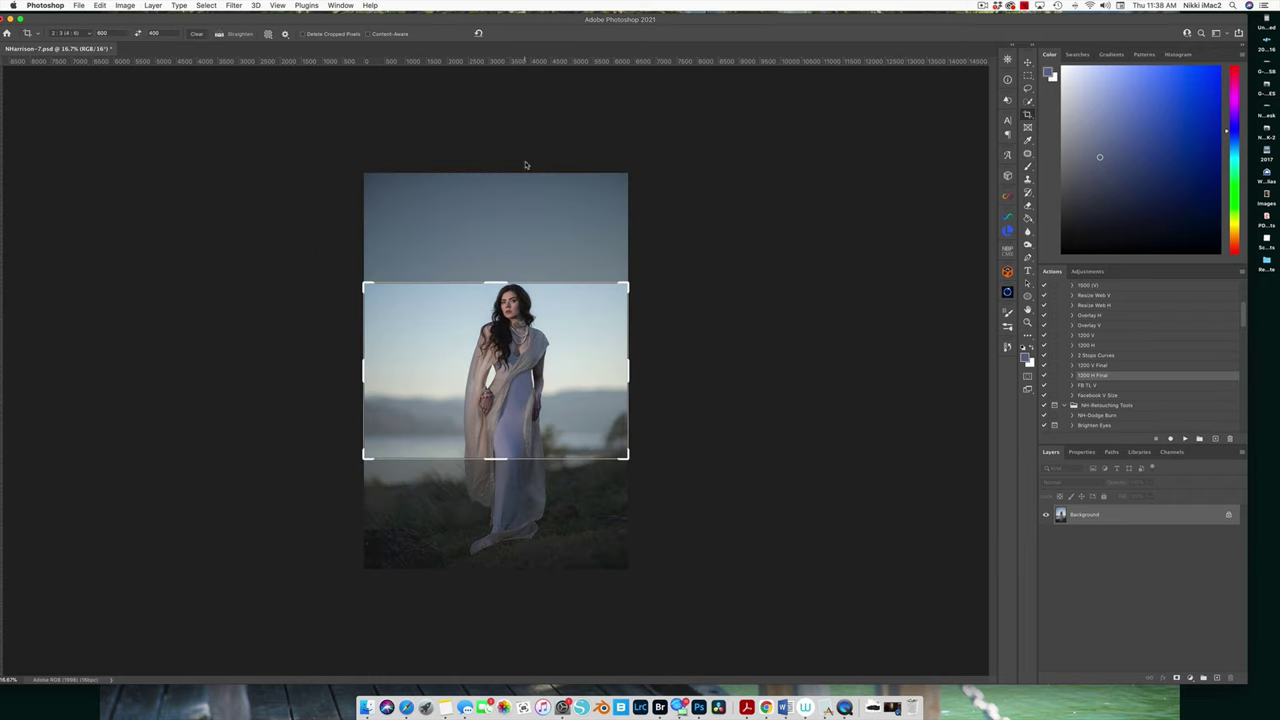
left_click(196, 33)
left_click_drag(502, 283, 502, 265)
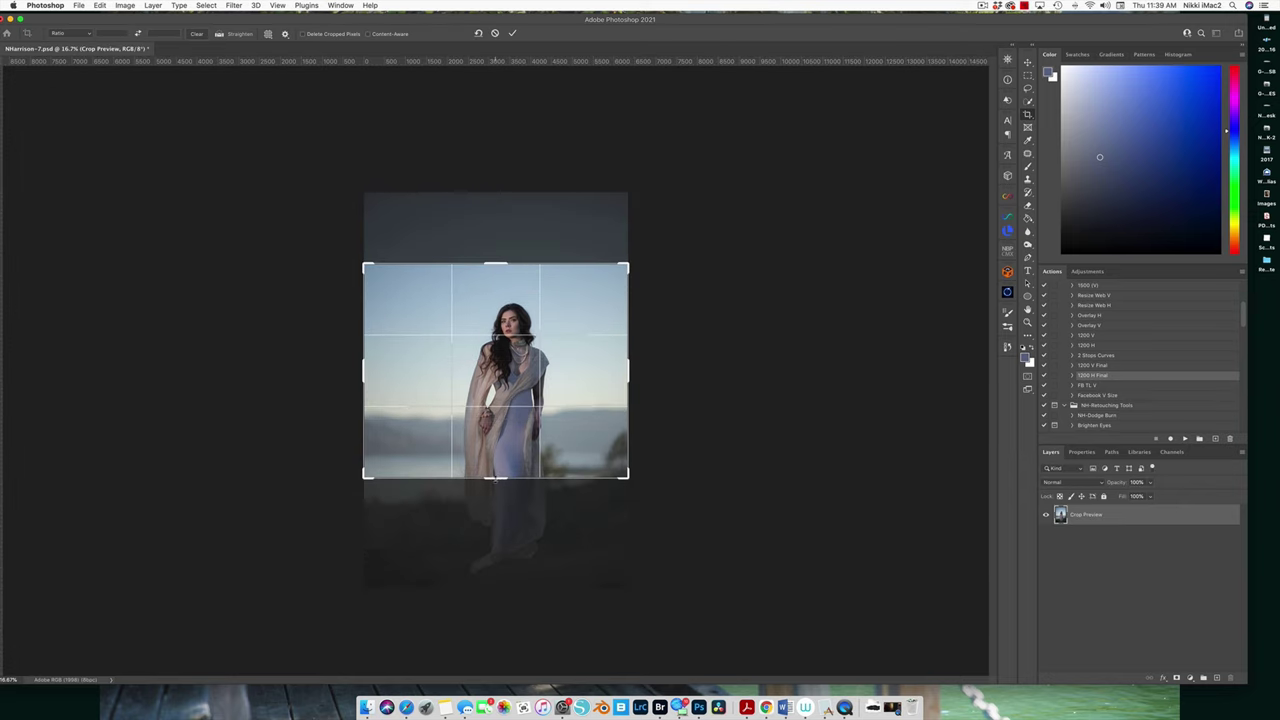
left_click_drag(497, 477, 497, 559)
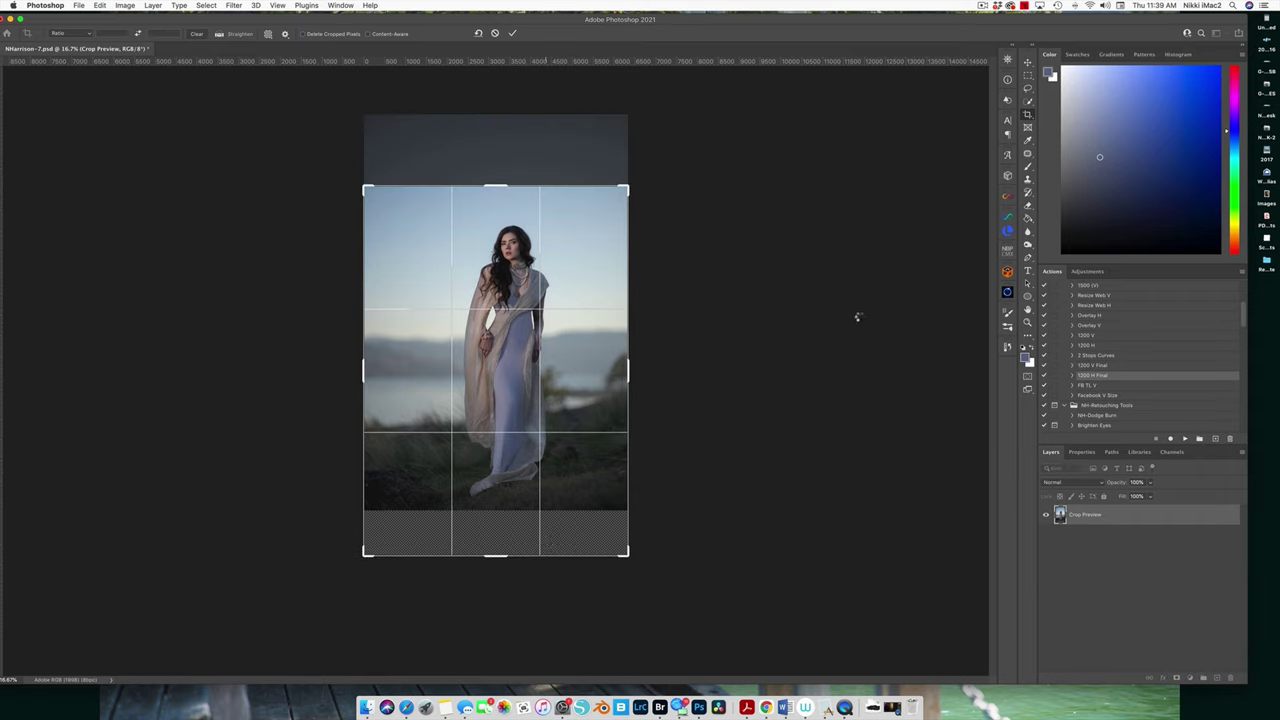
key("Return")
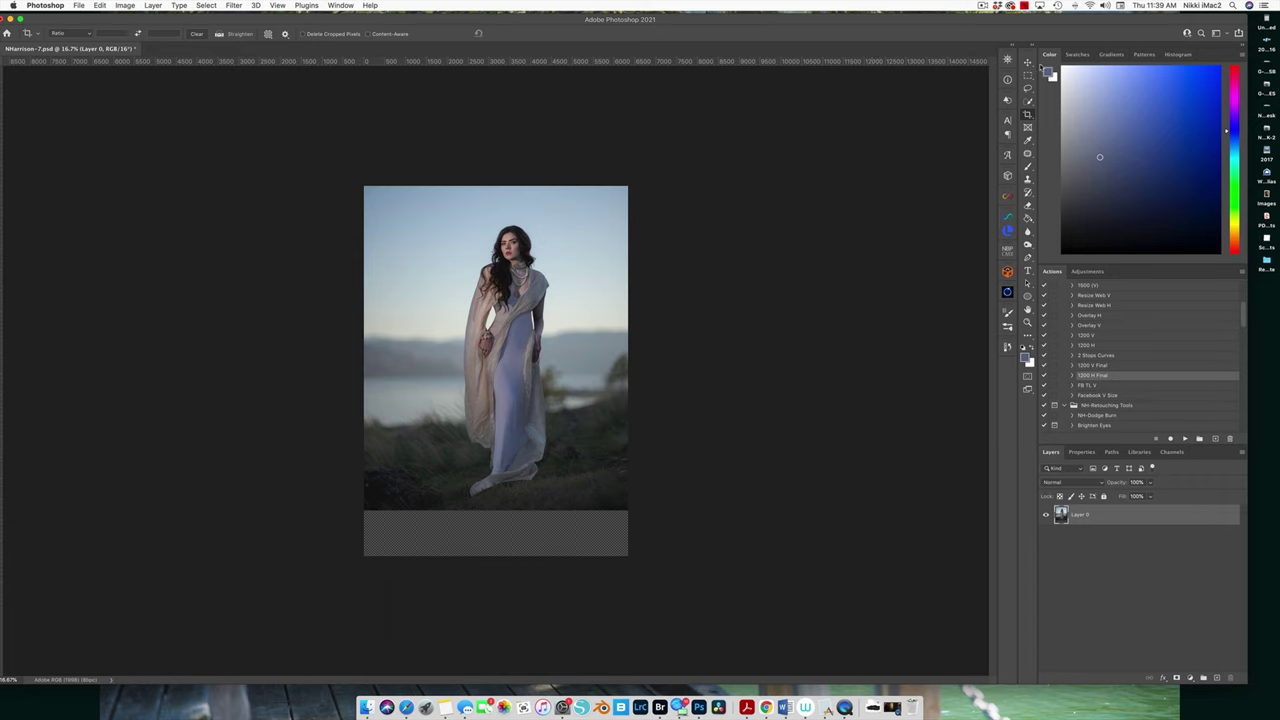
left_click(1028, 76)
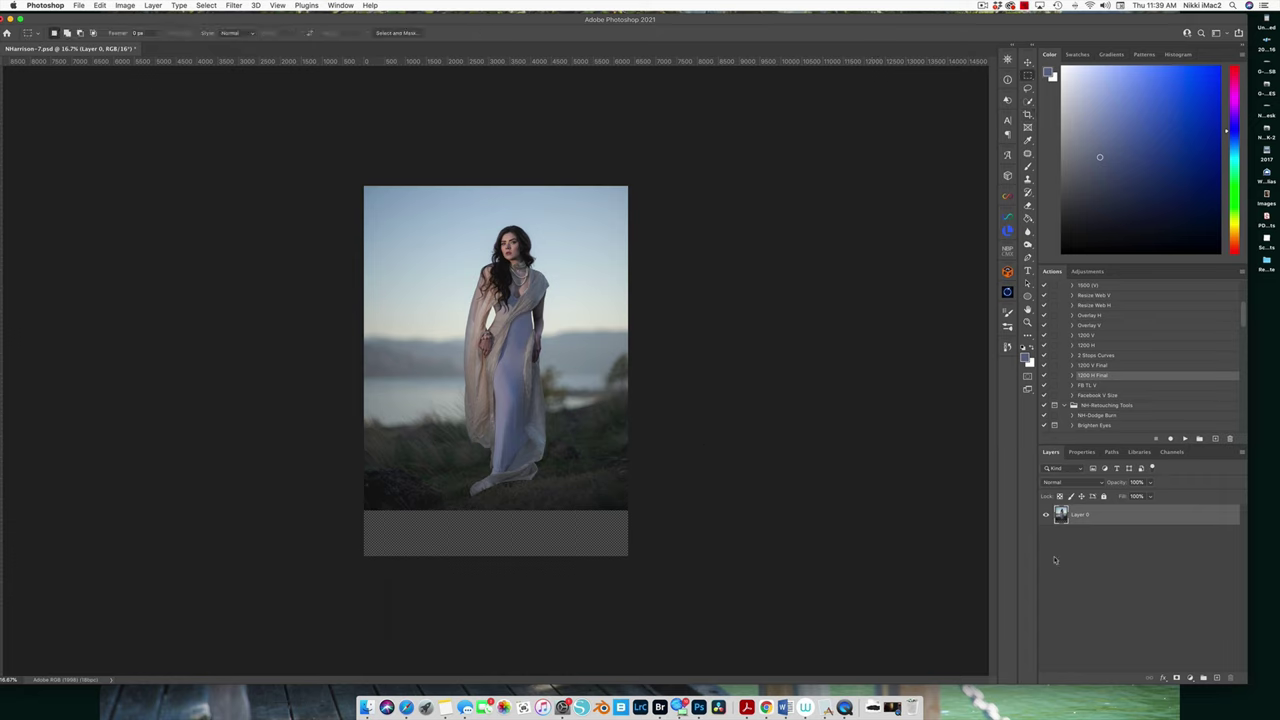
On a duplicate layer, stretch the selected lower grass down to fill the strip, then flatten.
key("super+j")
left_click_drag(358, 391, 680, 511)
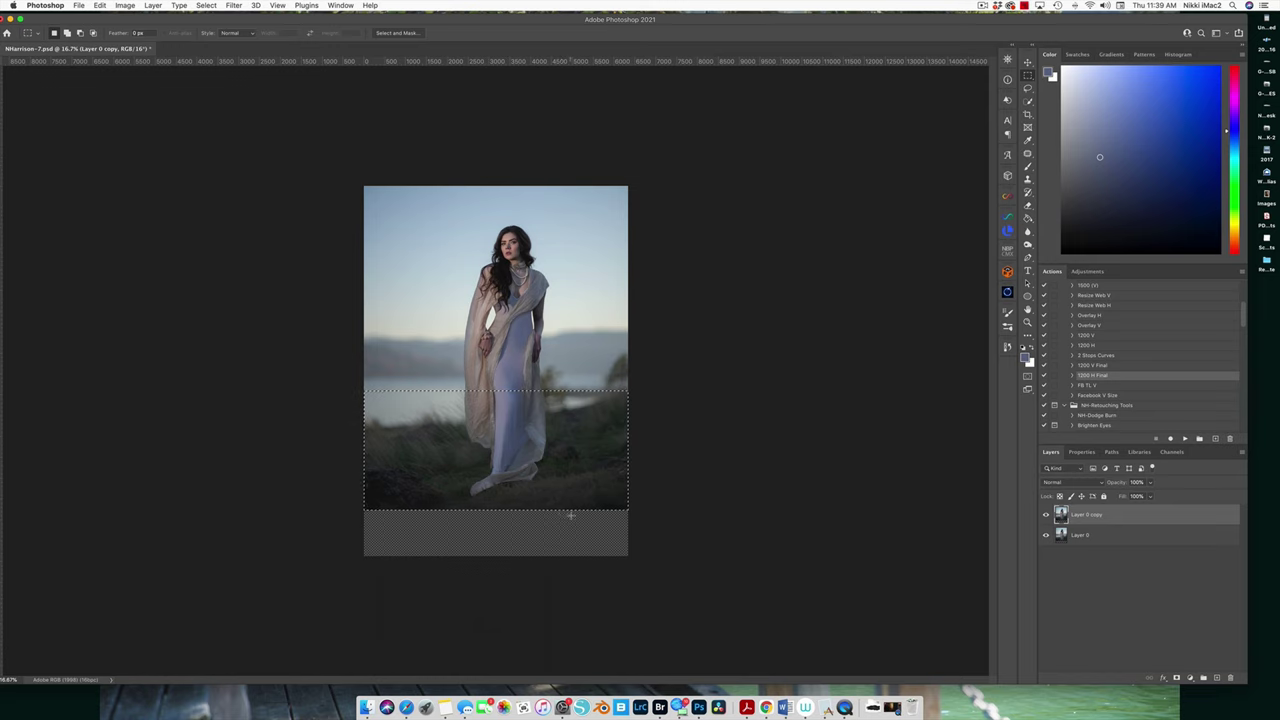
key("super+t")
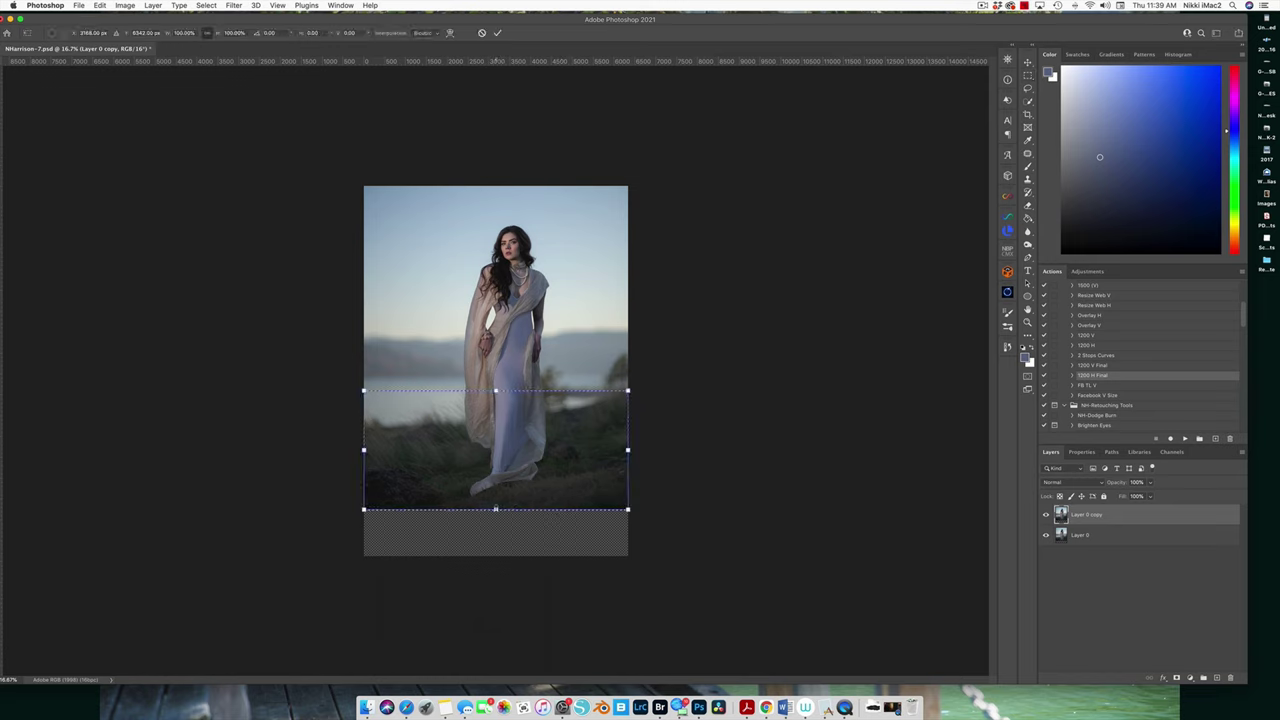
left_click_drag(496, 509, 496, 556)
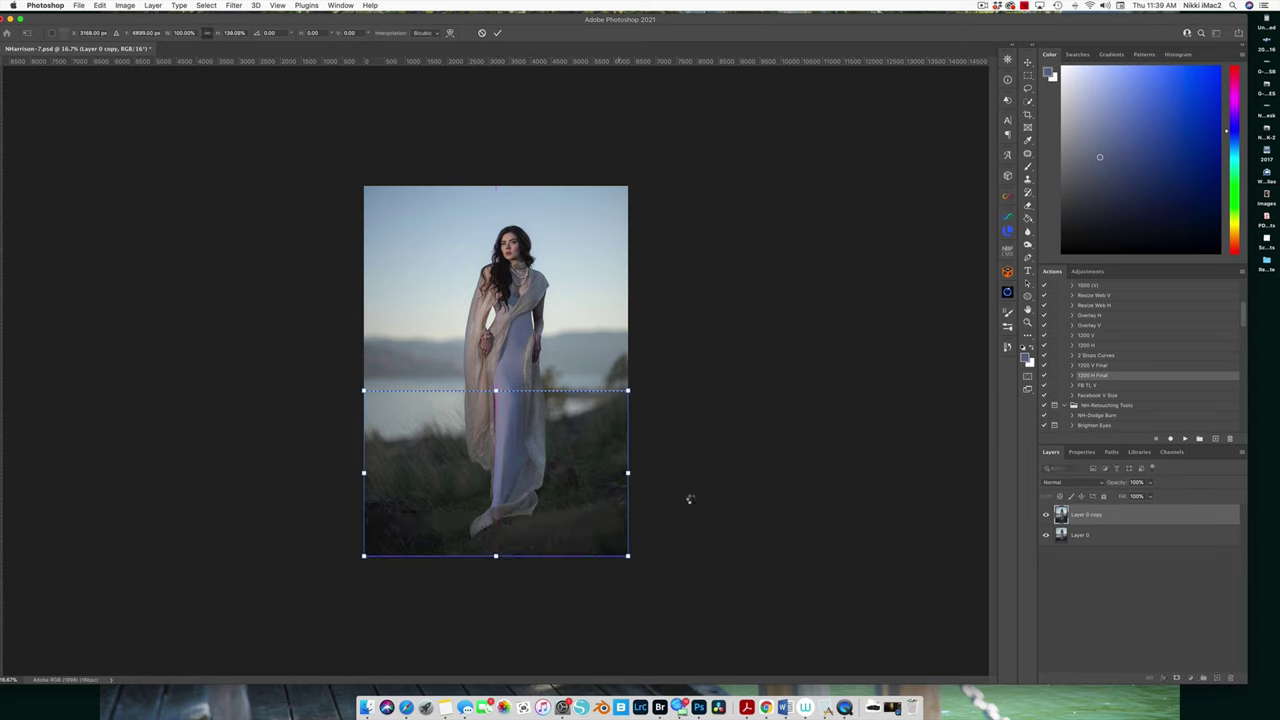
key("Return")
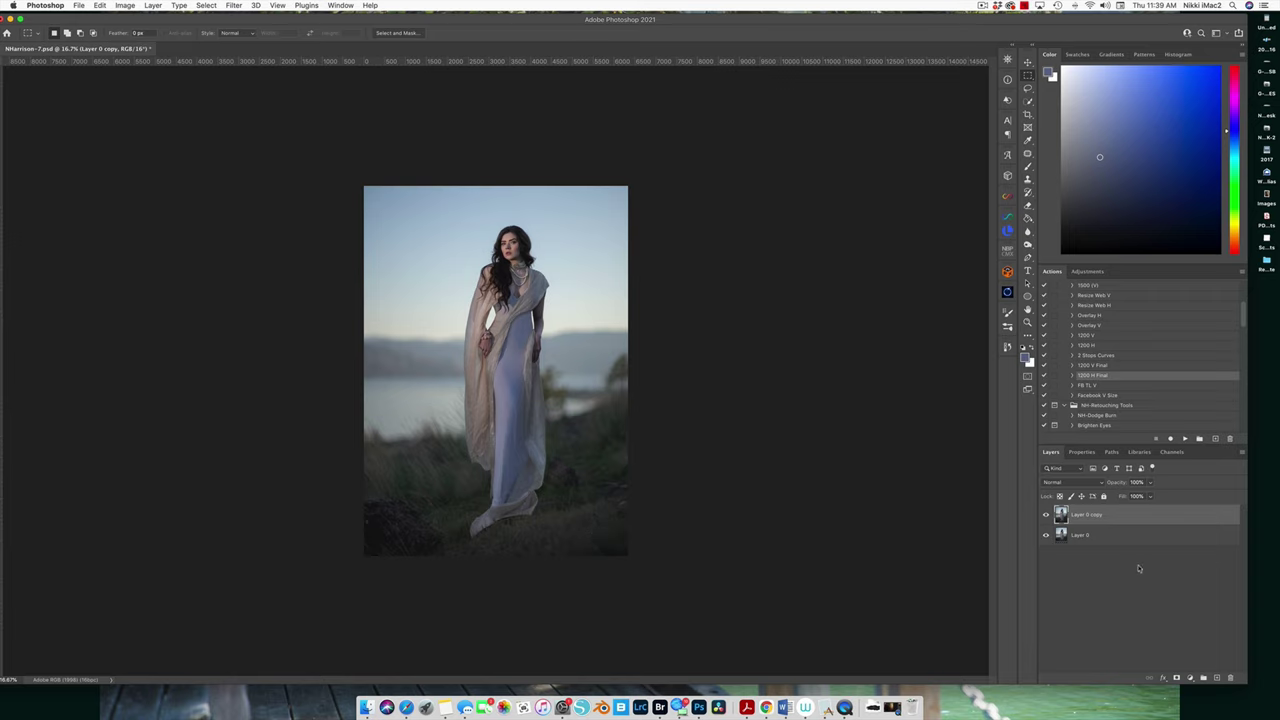
left_click(153, 5)
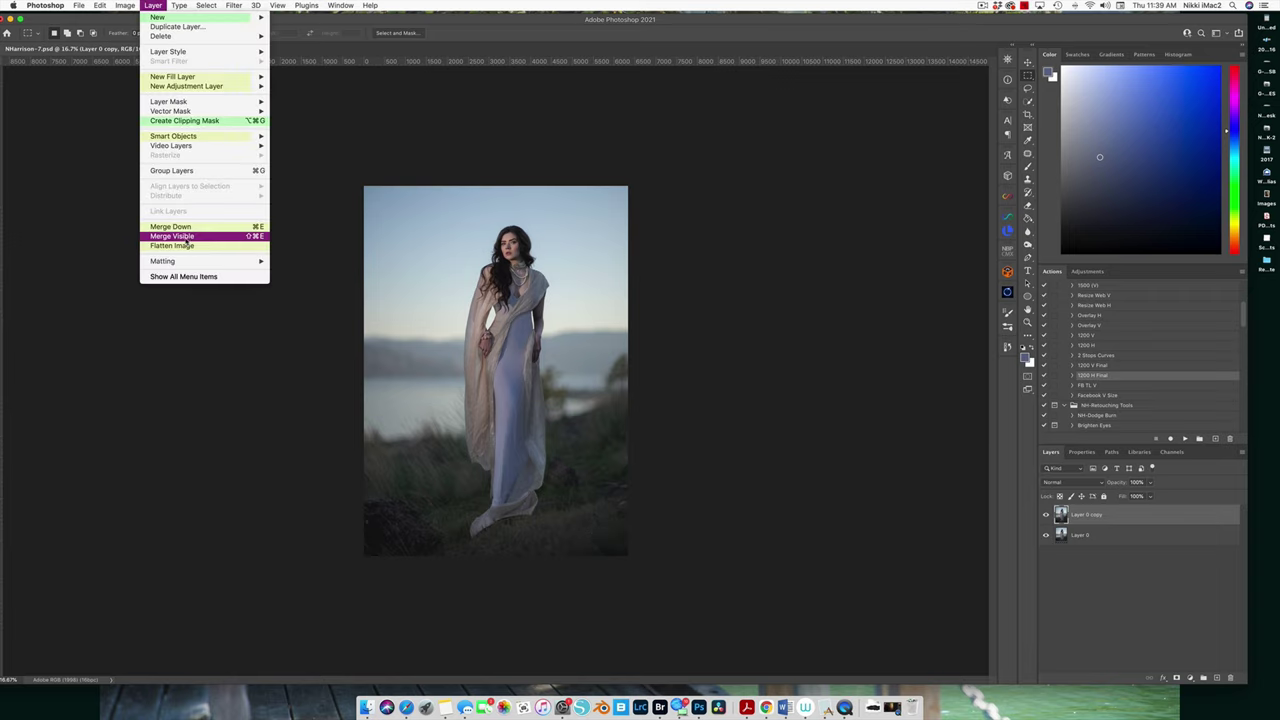
left_click(215, 234)
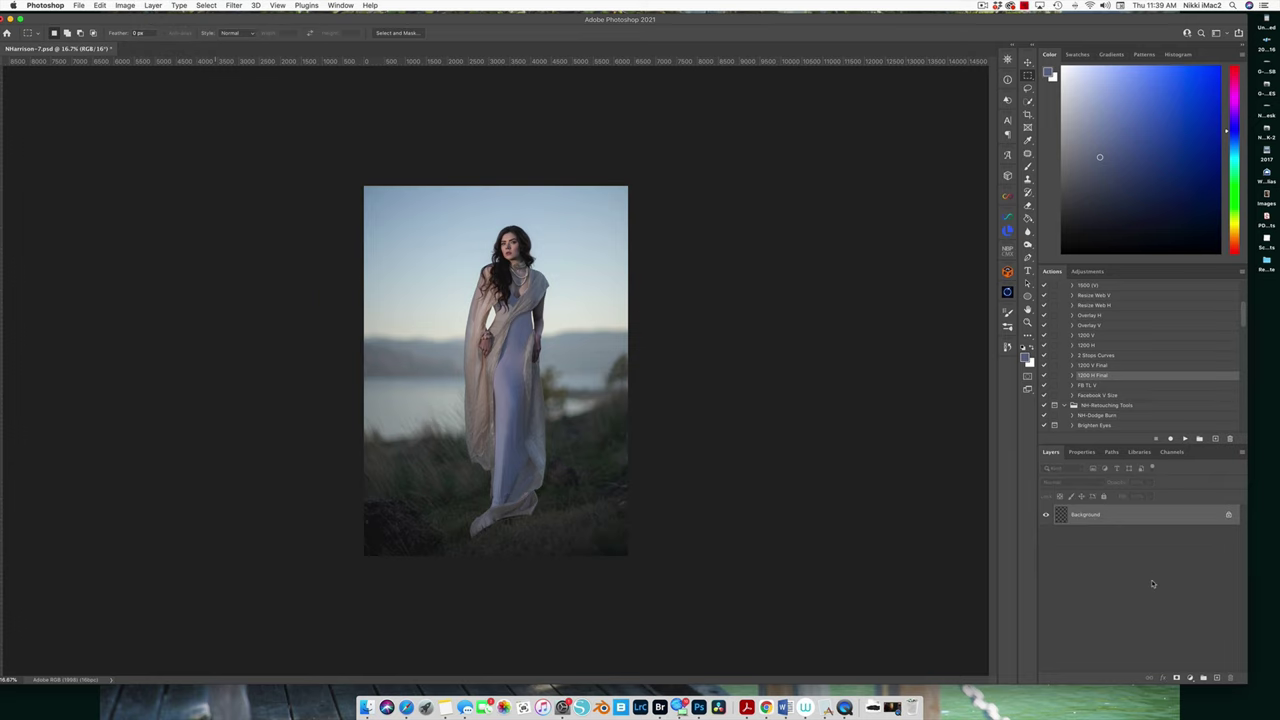
On a new empty layer, set a roughly 78 px brush and sample pale tones from the dress.
left_click(1216, 679)
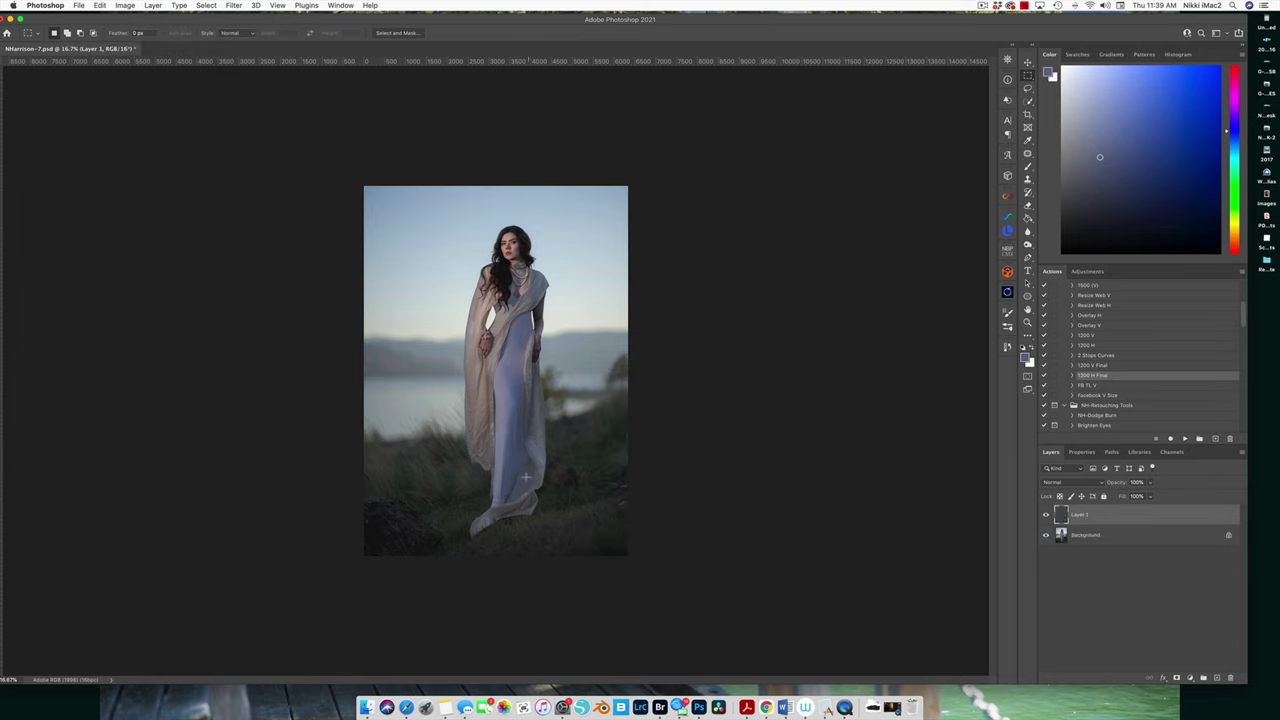
left_click(1029, 167)
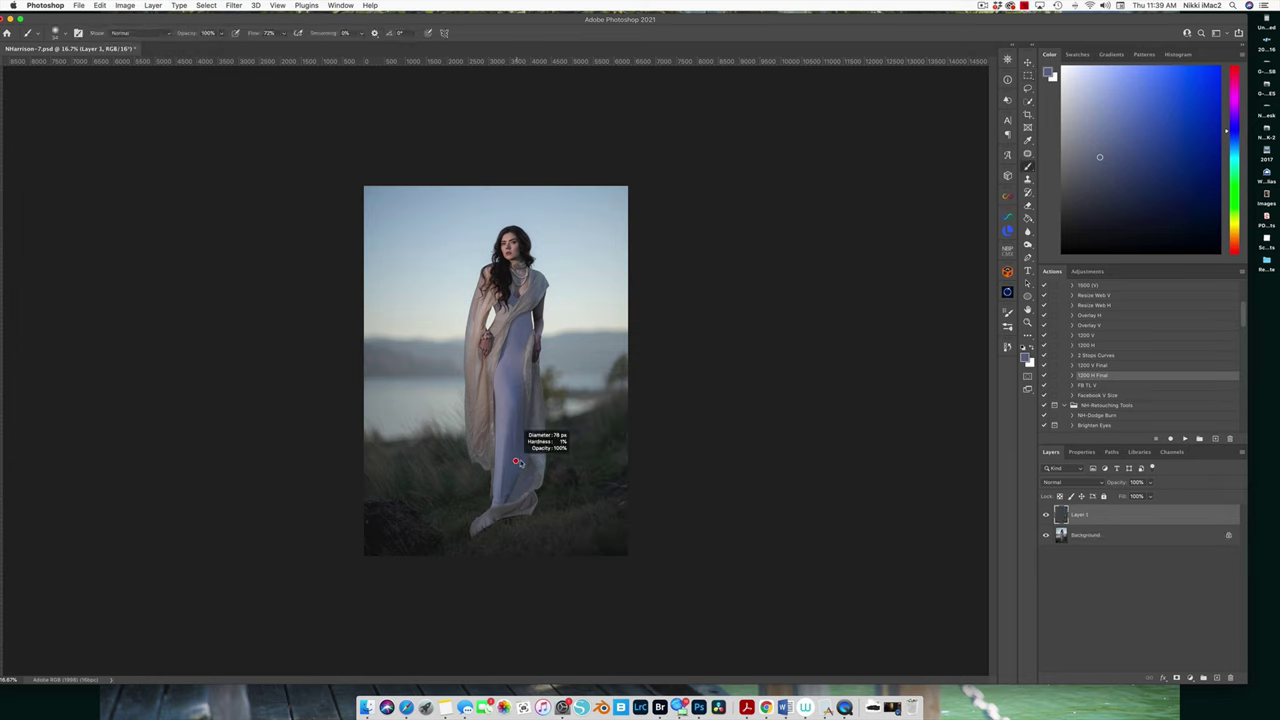
left_click_drag(512, 478, 516, 484)
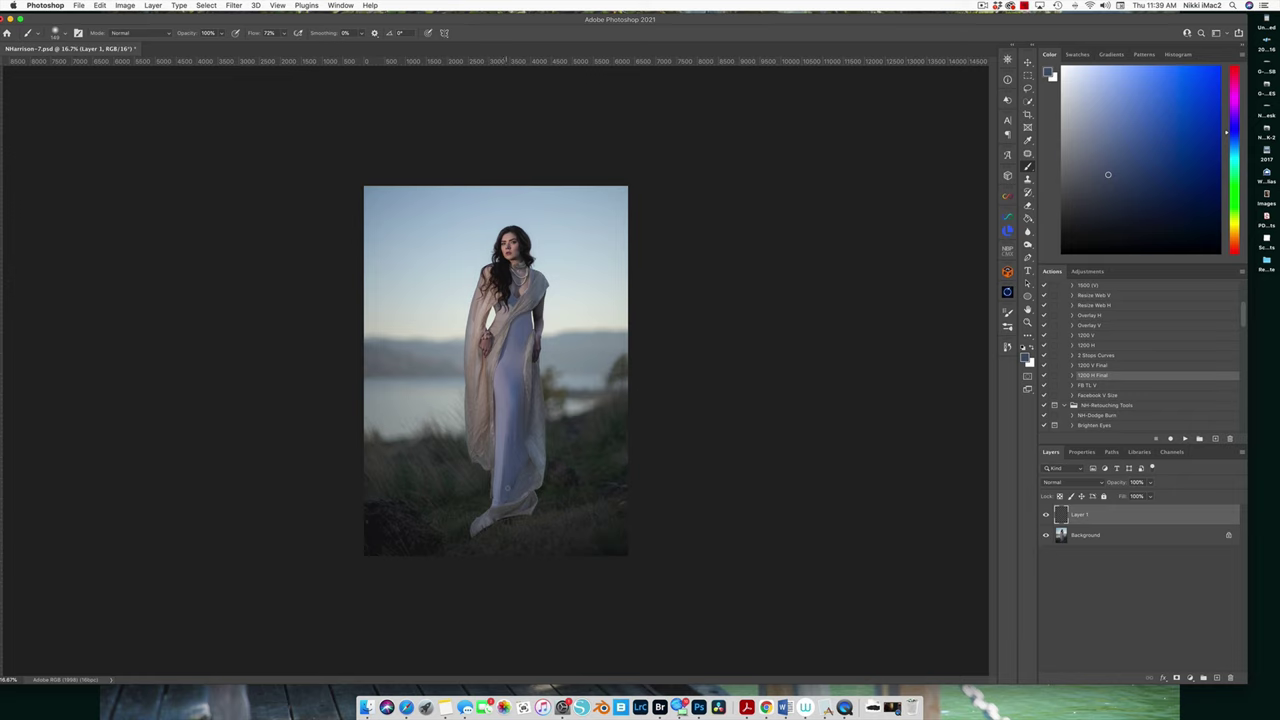
left_click(518, 465)
left_click(527, 425, "alt")
left_click(524, 422, "alt")
left_click(500, 474, "alt")
left_click(498, 451, "alt")
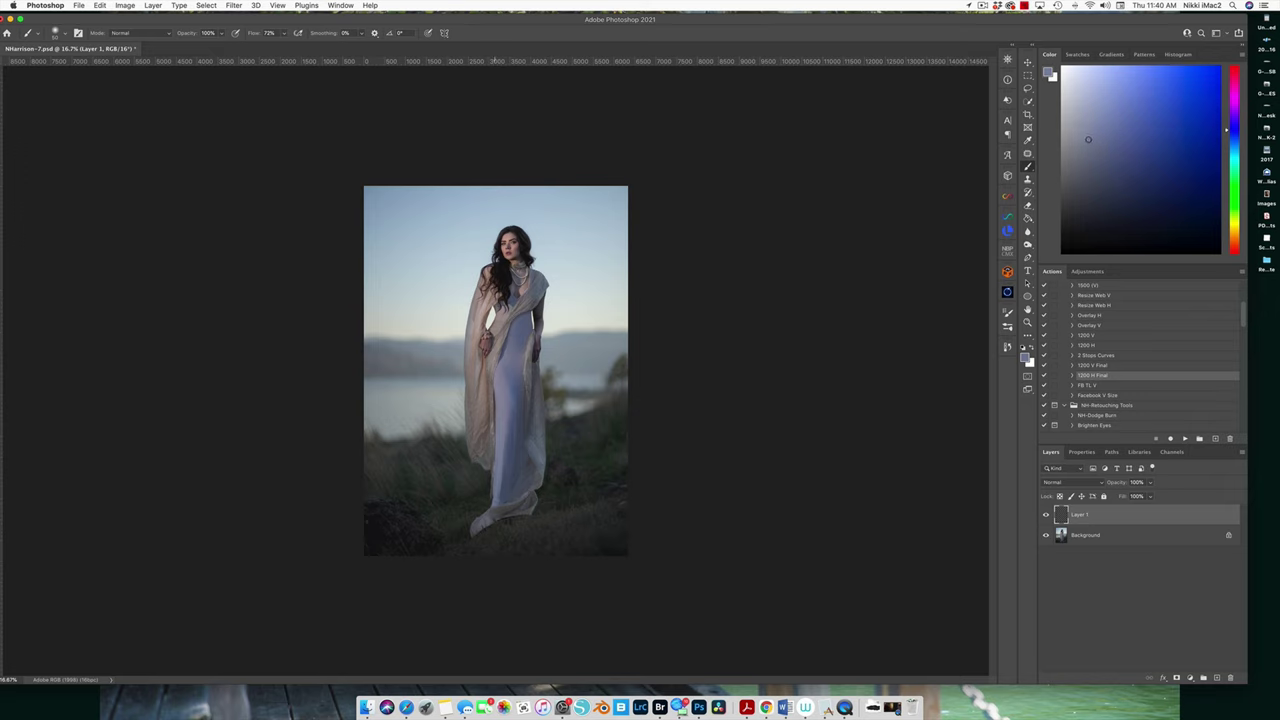
Paint the train from the hem toward the bottom, then resample dress shades ending on muted blue.
left_click_drag(474, 496, 458, 506)
left_click_drag(430, 549, 450, 550)
left_click(494, 471, "alt")
left_click(502, 430, "alt")
left_click(489, 486, "alt")
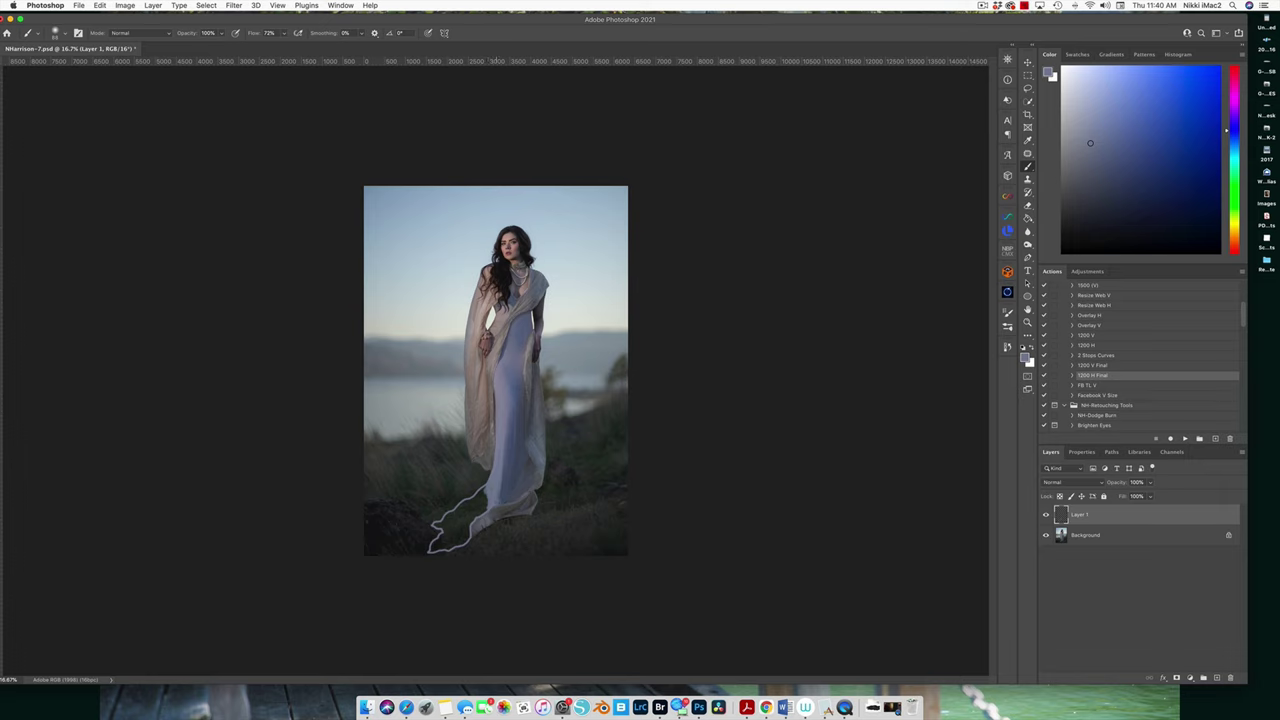
left_click(487, 480, "alt")
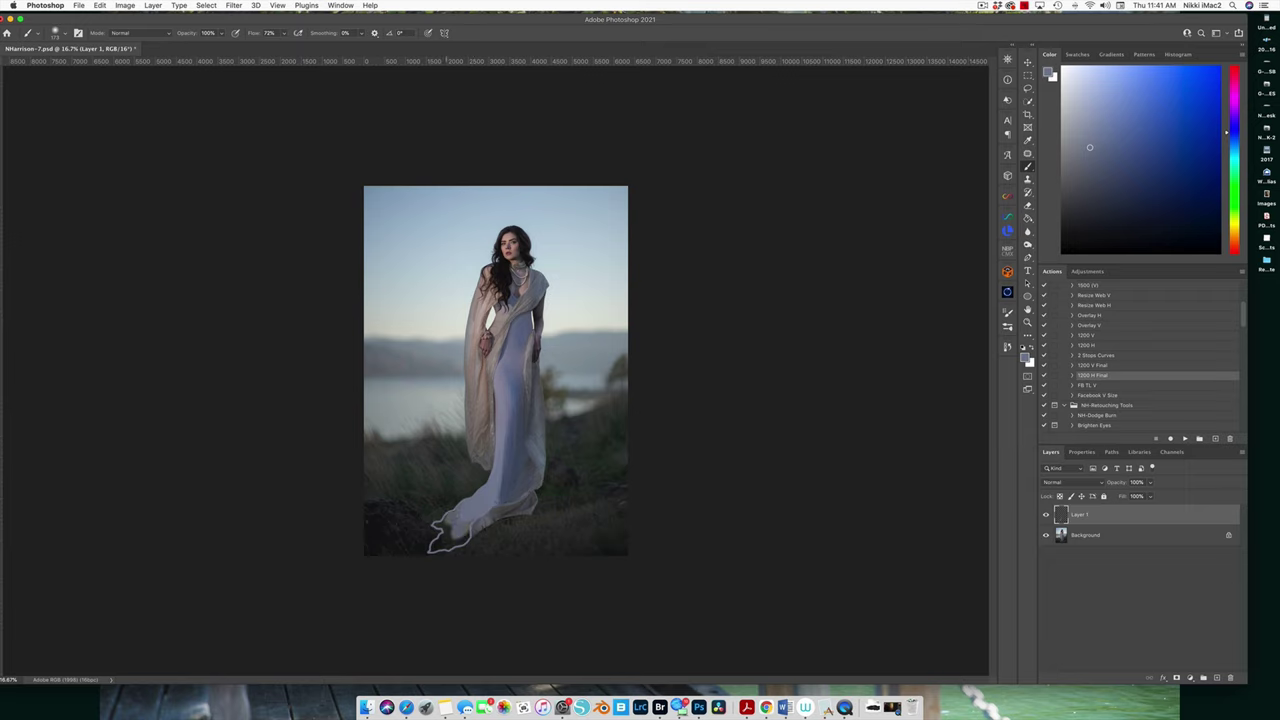
Paint lighter strokes along the dress hem's lower-left edge on Layer 1.
left_click_drag(468, 522, 450, 546)
key("super+equal")
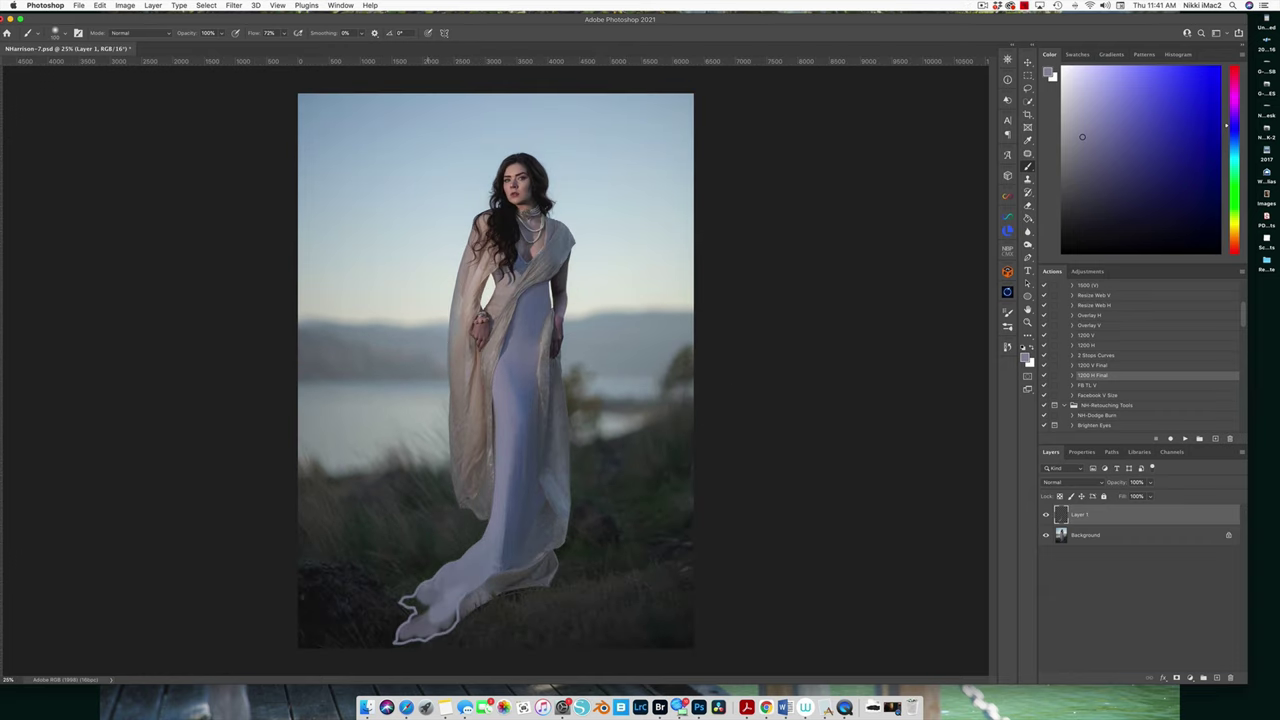
left_click_drag(410, 598, 414, 600)
Sample lighter tones from the dress hem and fine-tune the painting colour.
left_click(455, 578, "alt")
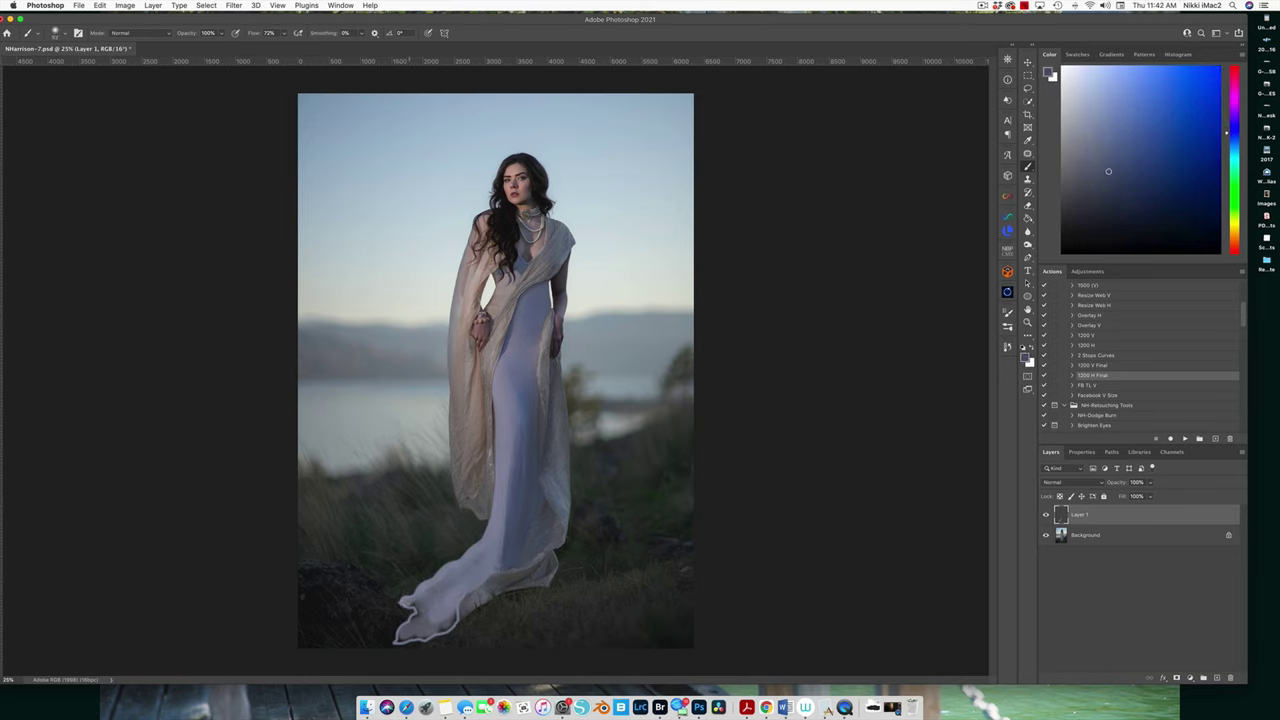
left_click(1093, 157)
left_click_drag(1093, 157, 1097, 163)
left_click(463, 568, "alt")
left_click(444, 600, "alt")
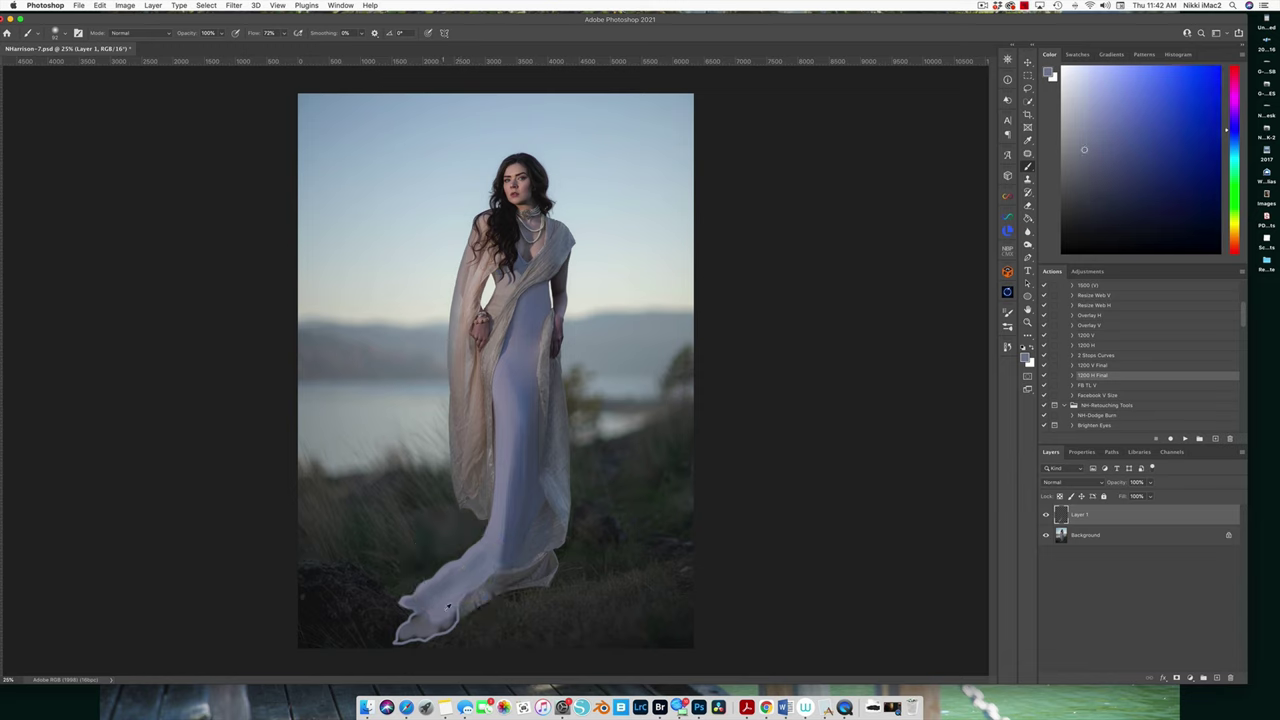
left_click(428, 597, "alt")
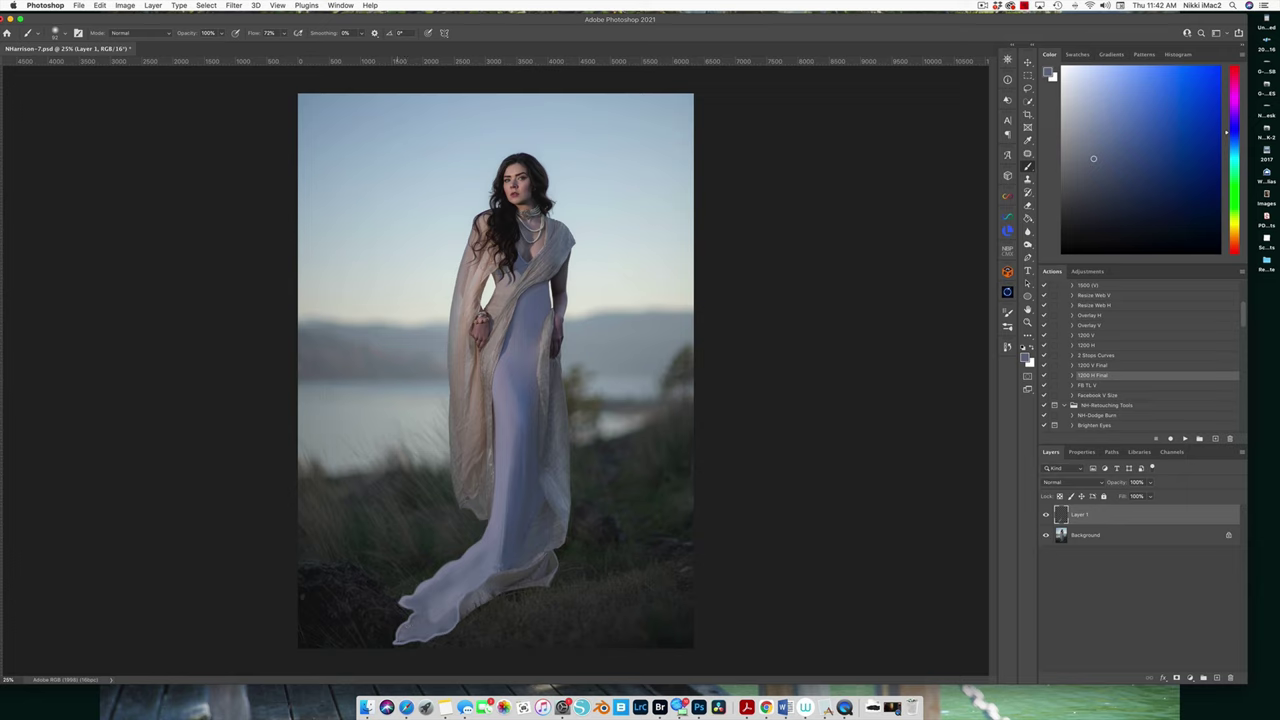
Sample several dress tones and dab colour onto the hem.
left_click(503, 555, "alt")
left_click(499, 545, "alt")
left_click(510, 547, "alt")
left_click(530, 517, "alt")
left_click(510, 547, "alt")
left_click(470, 590, "alt")
left_click(475, 586, "alt")
left_click(506, 552, "alt")
Lower brush flow to 21% and sample darker dress tones for blending the hem.
left_click(284, 33)
left_click_drag(284, 46, 260, 46)
left_click(1099, 186)
left_click(507, 548, "alt")
left_click(507, 548, "alt")
left_click(536, 436, "alt")
key("super+minus")
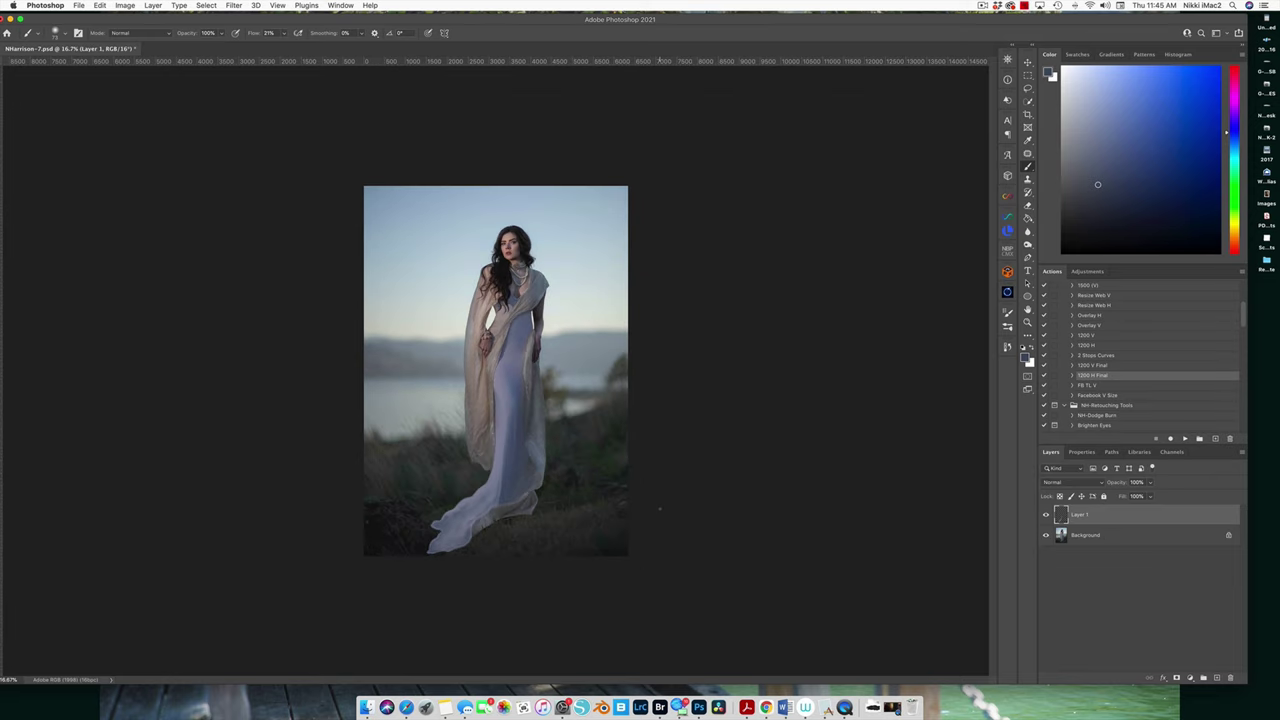
Compare the image with Layer 1 hidden, then add a white layer mask.
left_click(1046, 516)
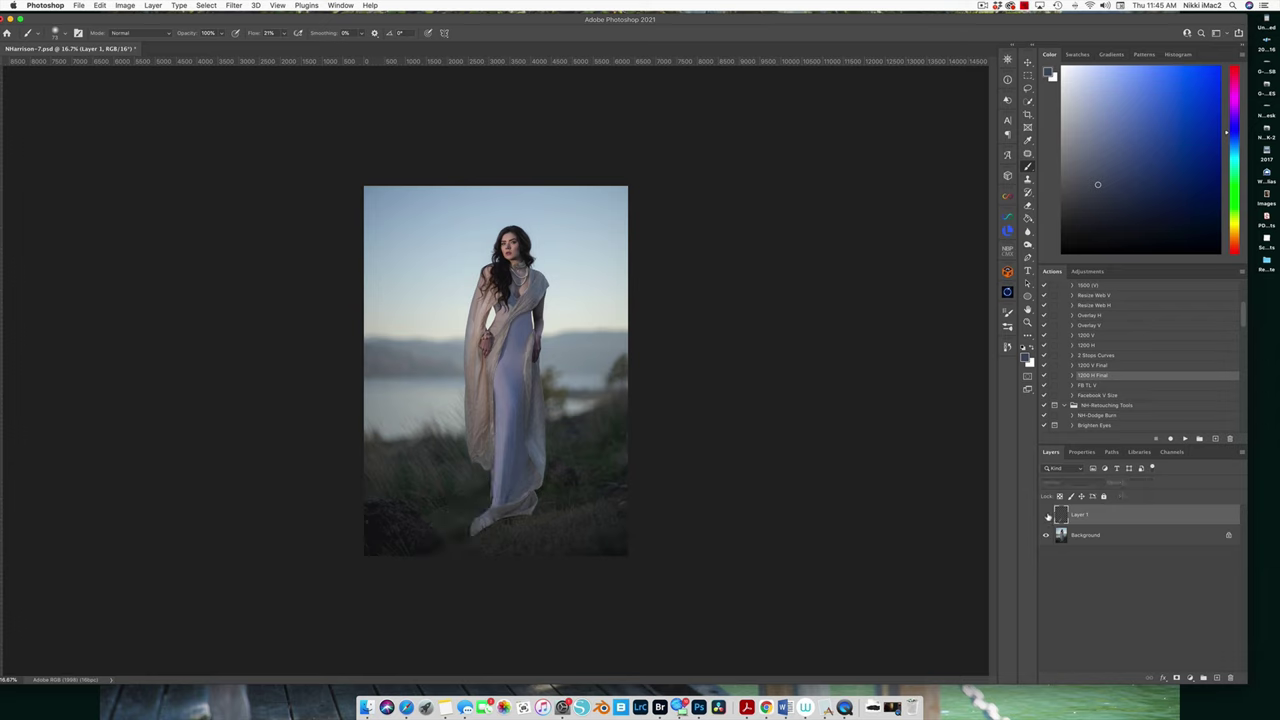
left_click(1047, 516)
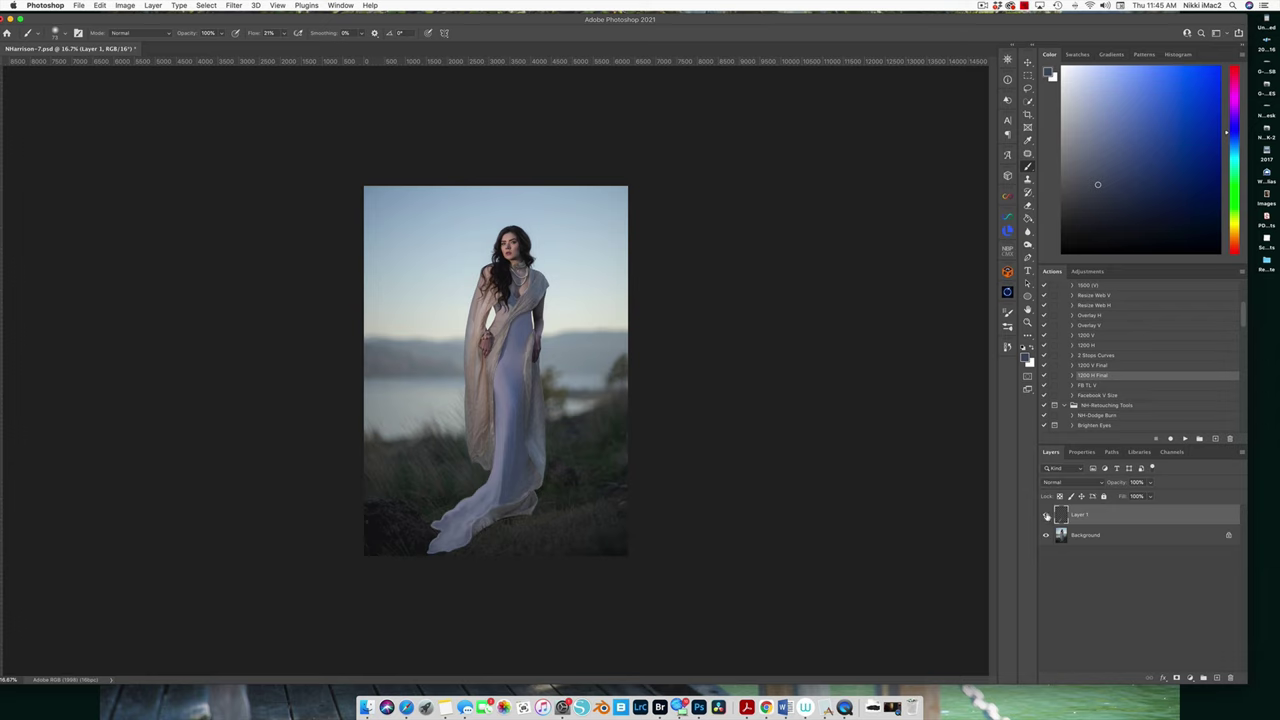
left_click(1047, 516)
left_click(1047, 516)
left_click(1175, 678)
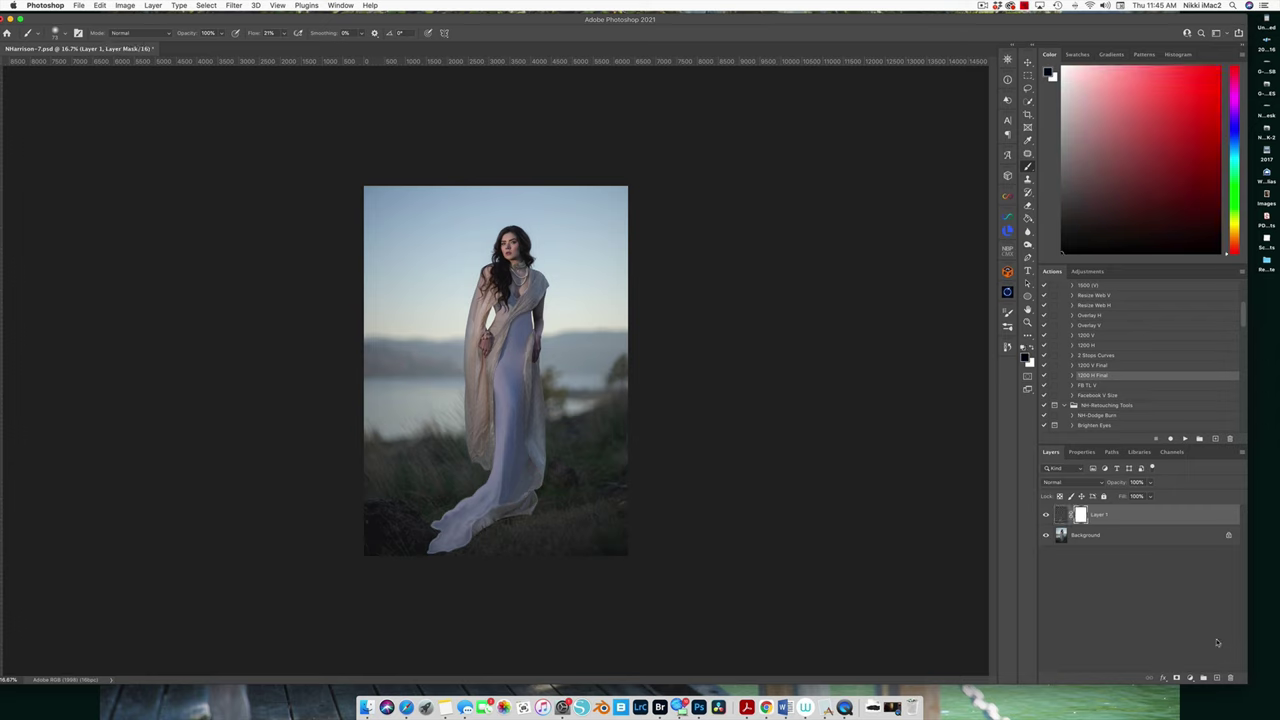
Set up the grass clump 1 brush at 300 px with 100% flow over the hem.
left_click(66, 34)
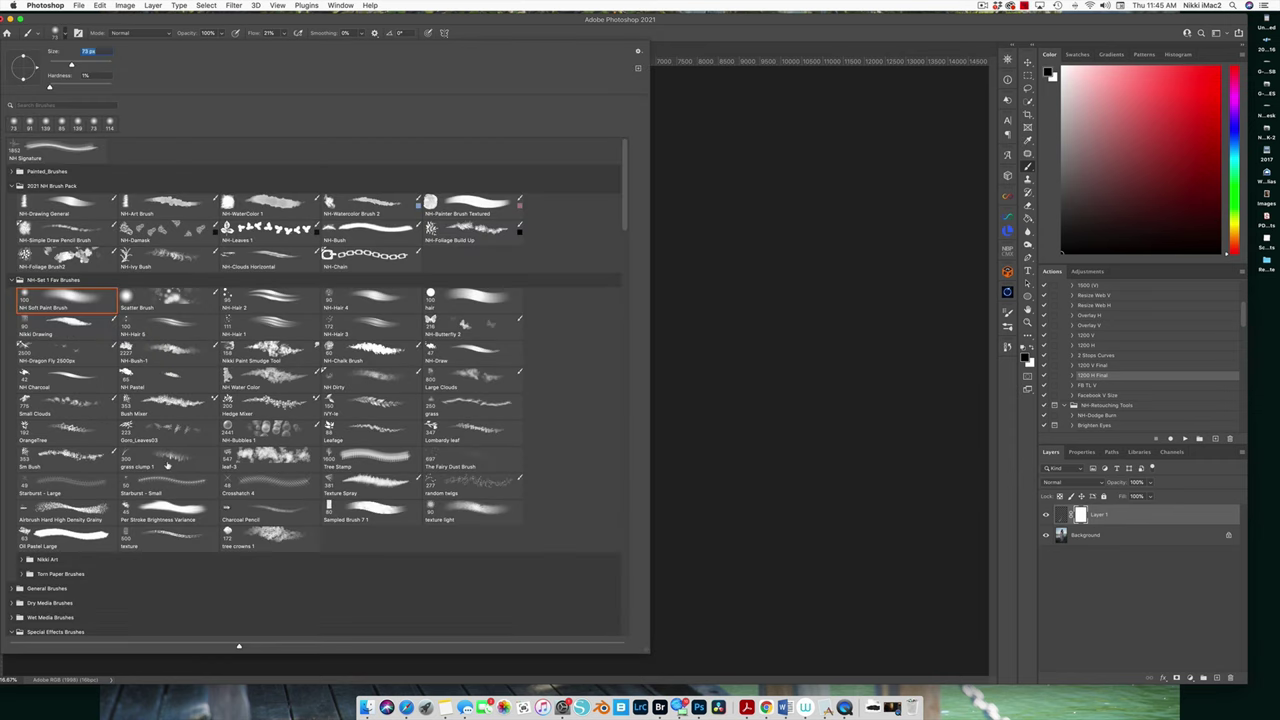
left_click(167, 462)
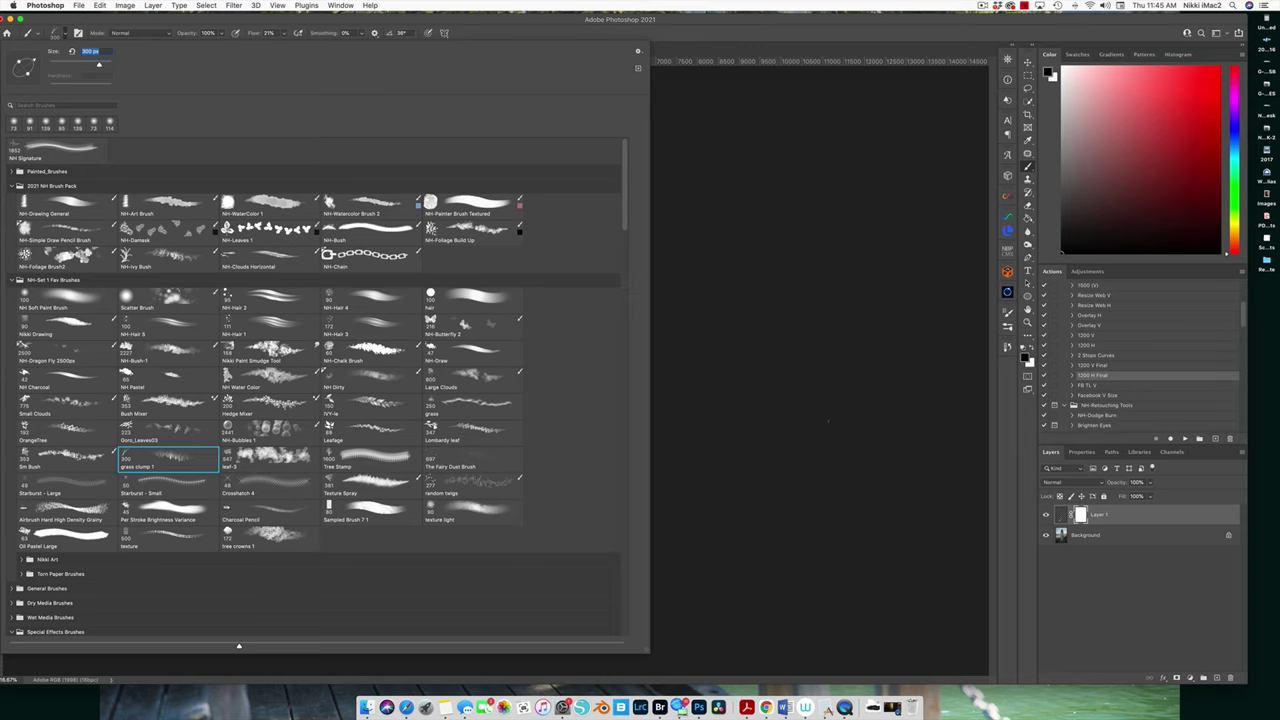
key("Return")
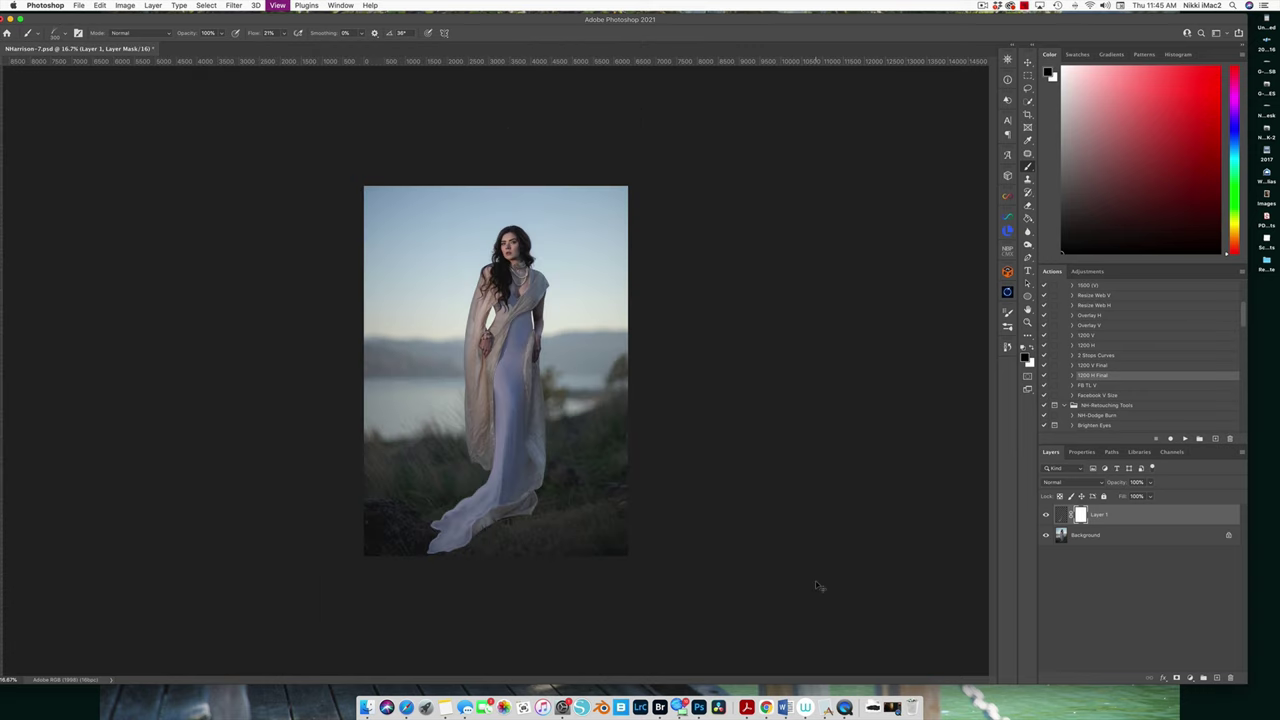
key("super+equal")
key("super+equal")
key("super+equal")
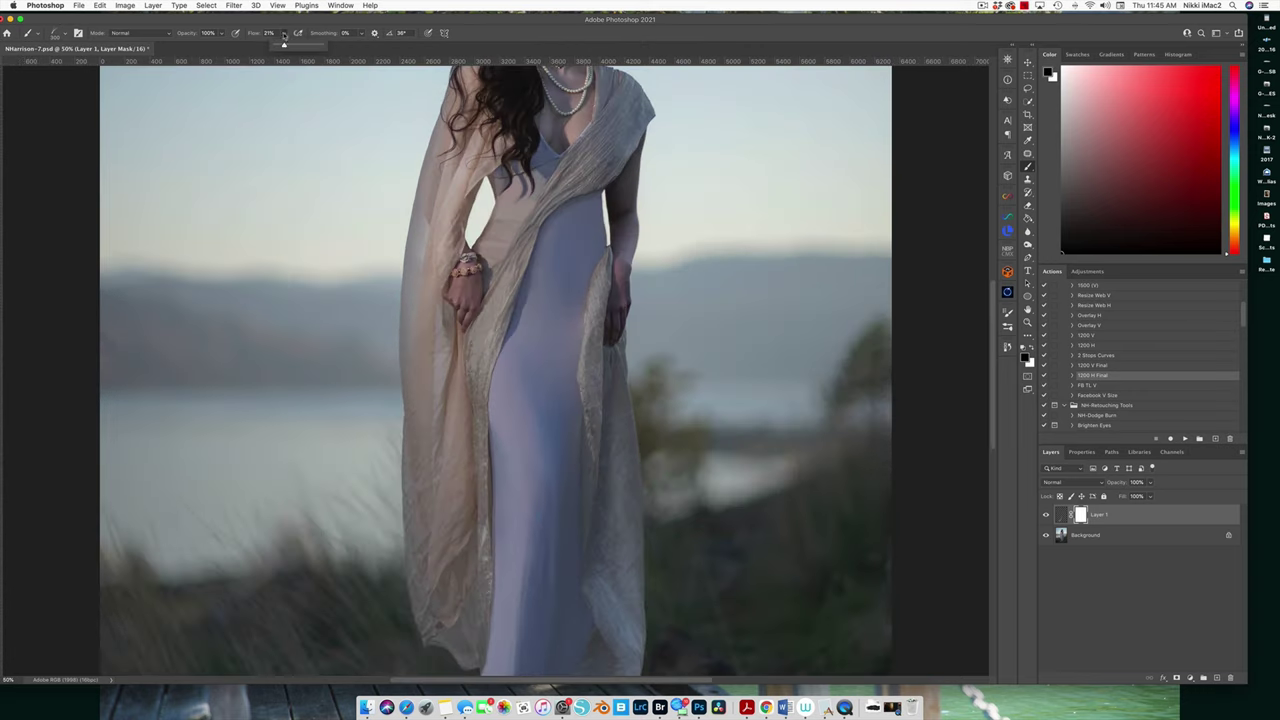
left_click_drag(284, 36, 320, 44)
left_click_drag(657, 551, 737, 69)
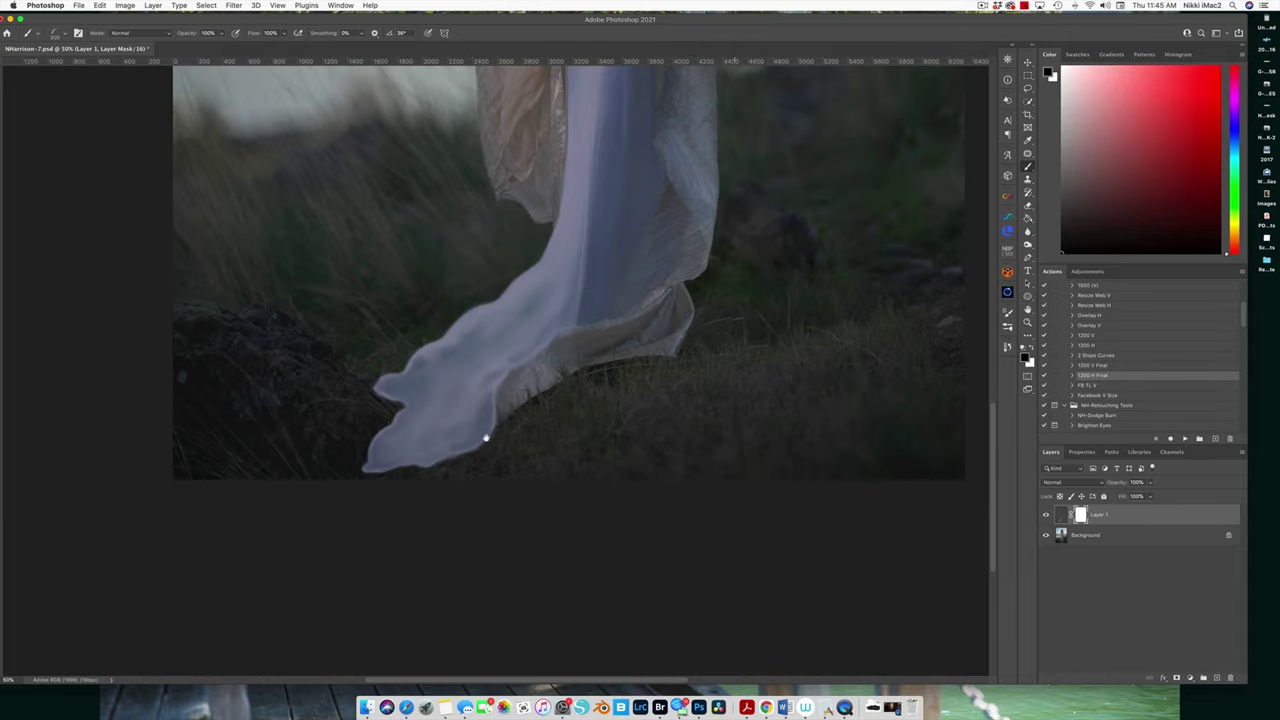
left_click_drag(485, 450, 472, 455)
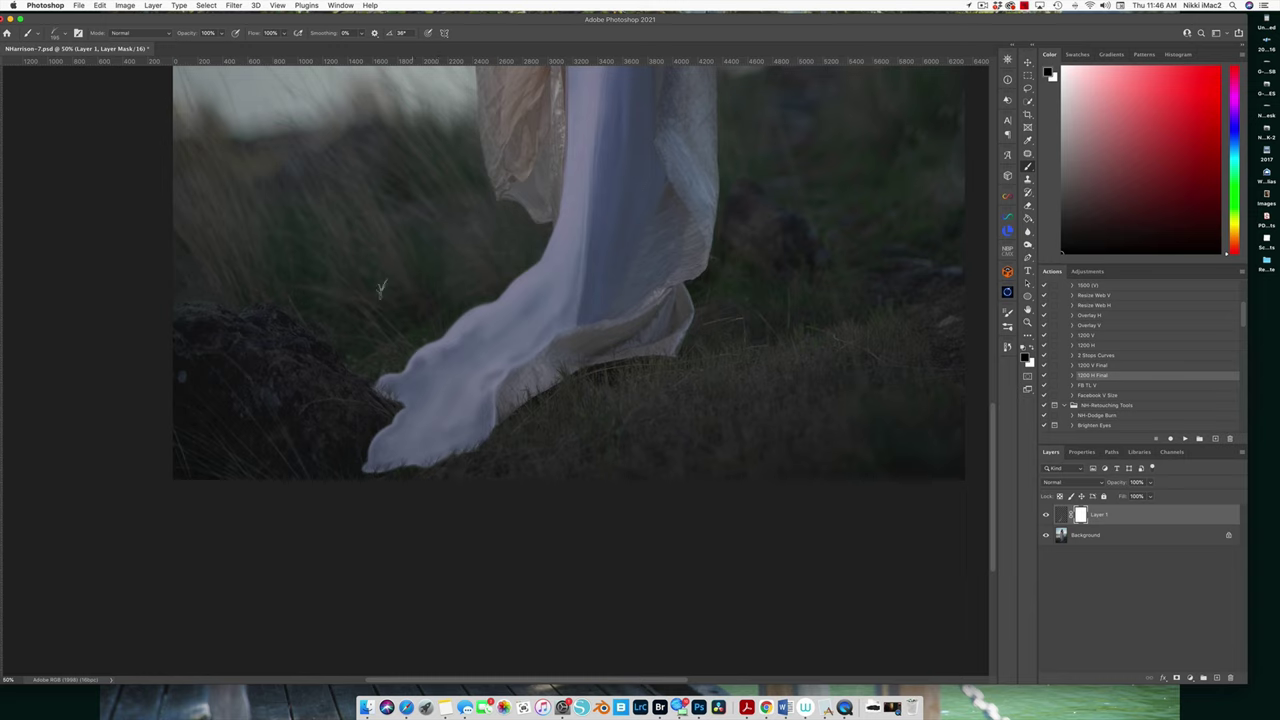
Switch to a soft round brush and adjust its size and hardness.
left_click(63, 35)
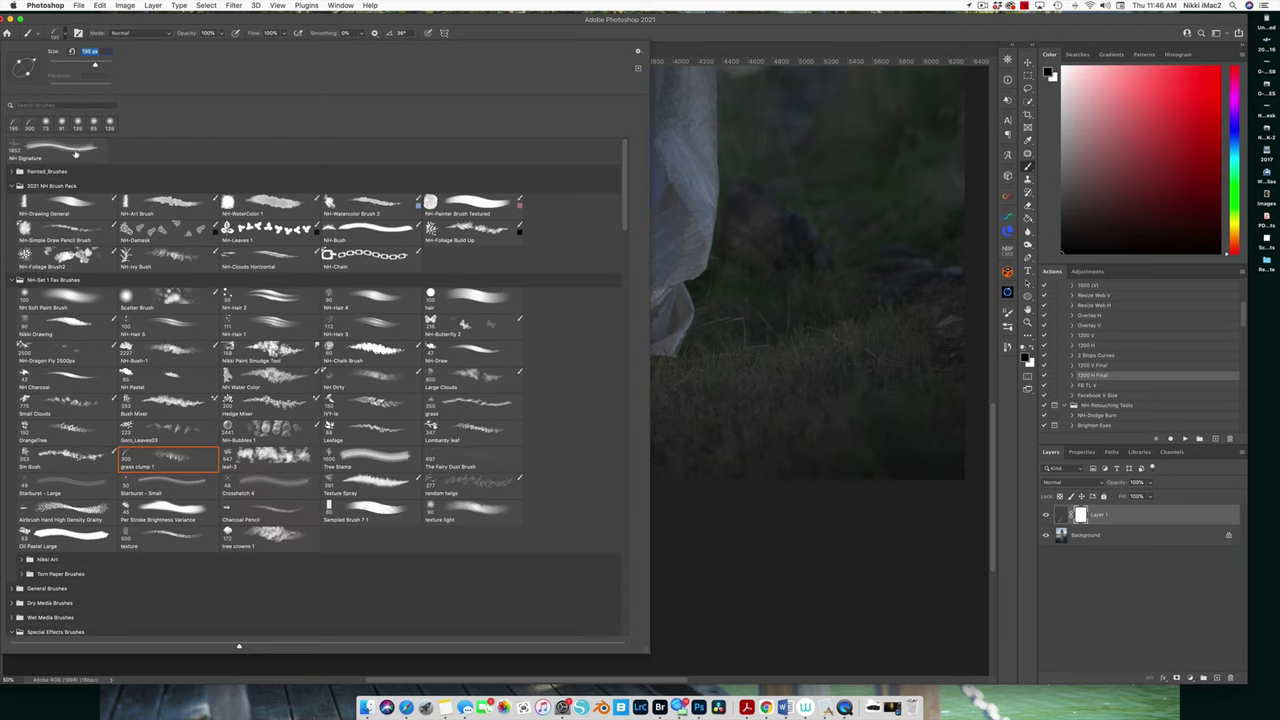
left_click(76, 299)
left_click(529, 33)
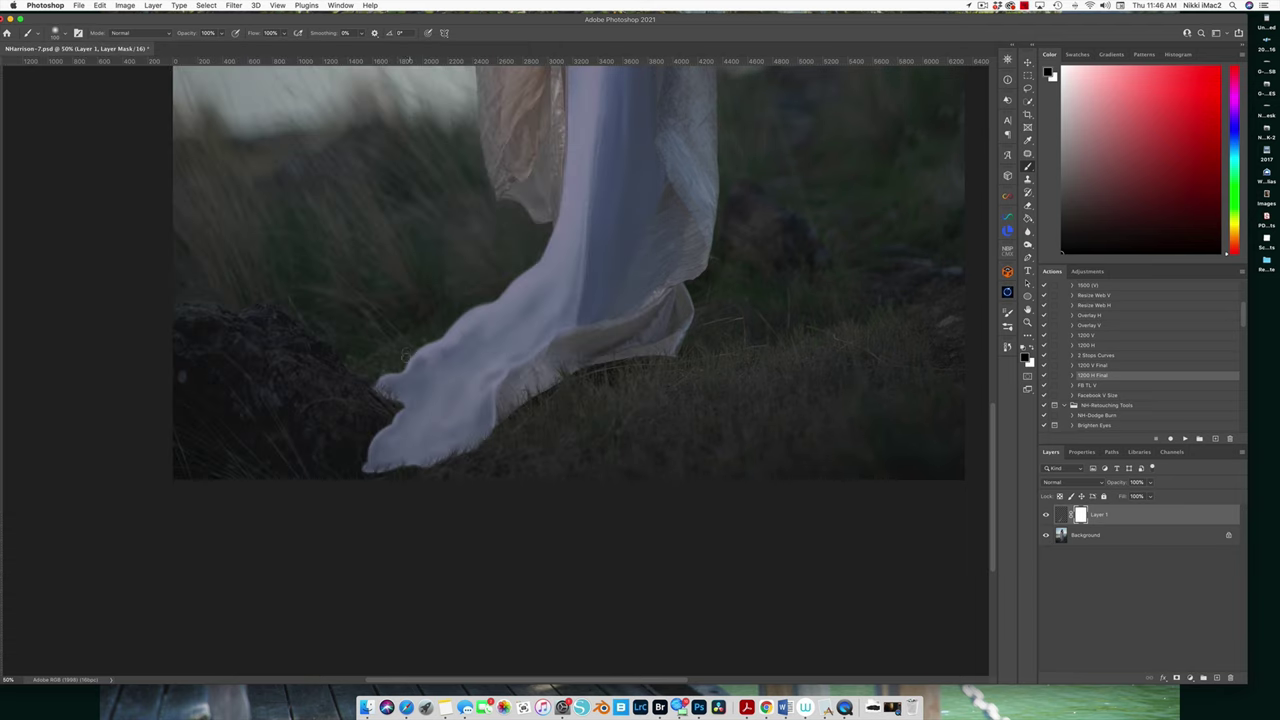
left_click_drag(383, 412, 372, 418)
key("super+minus")
key("super+minus")
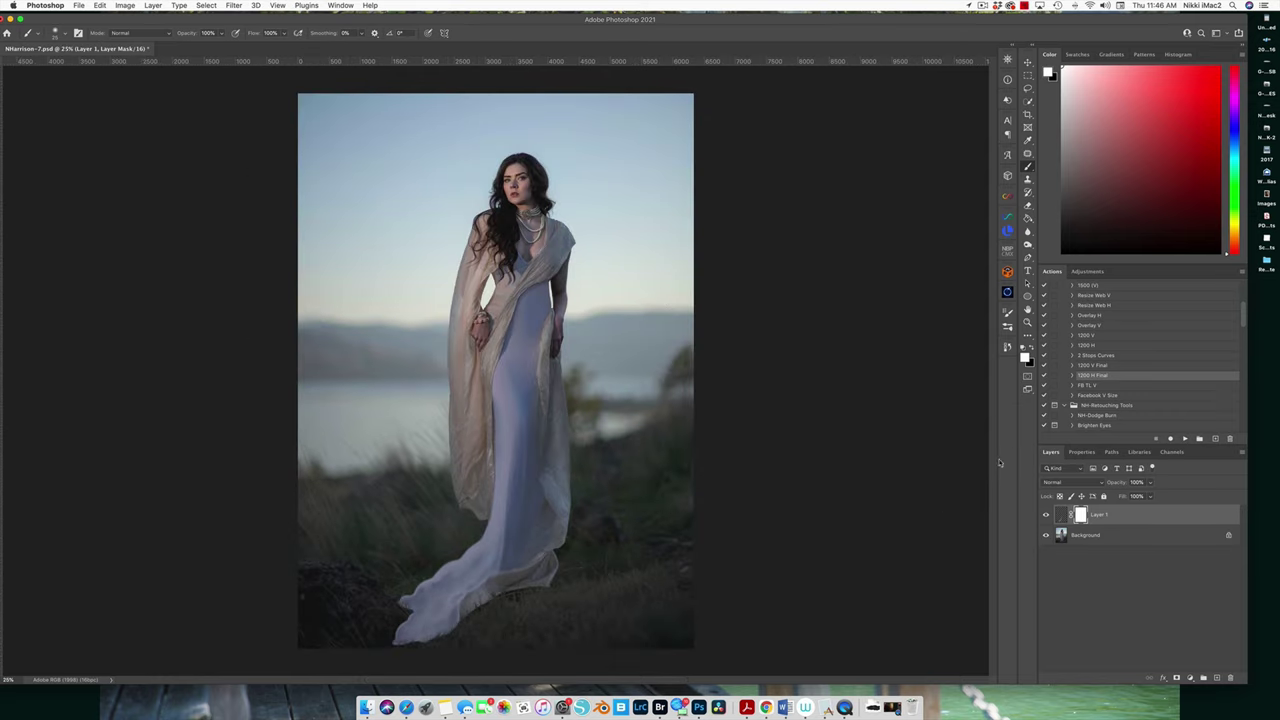
Merge all layers with Layer > Flatten Image and zoom out to fit.
left_click(147, 5)
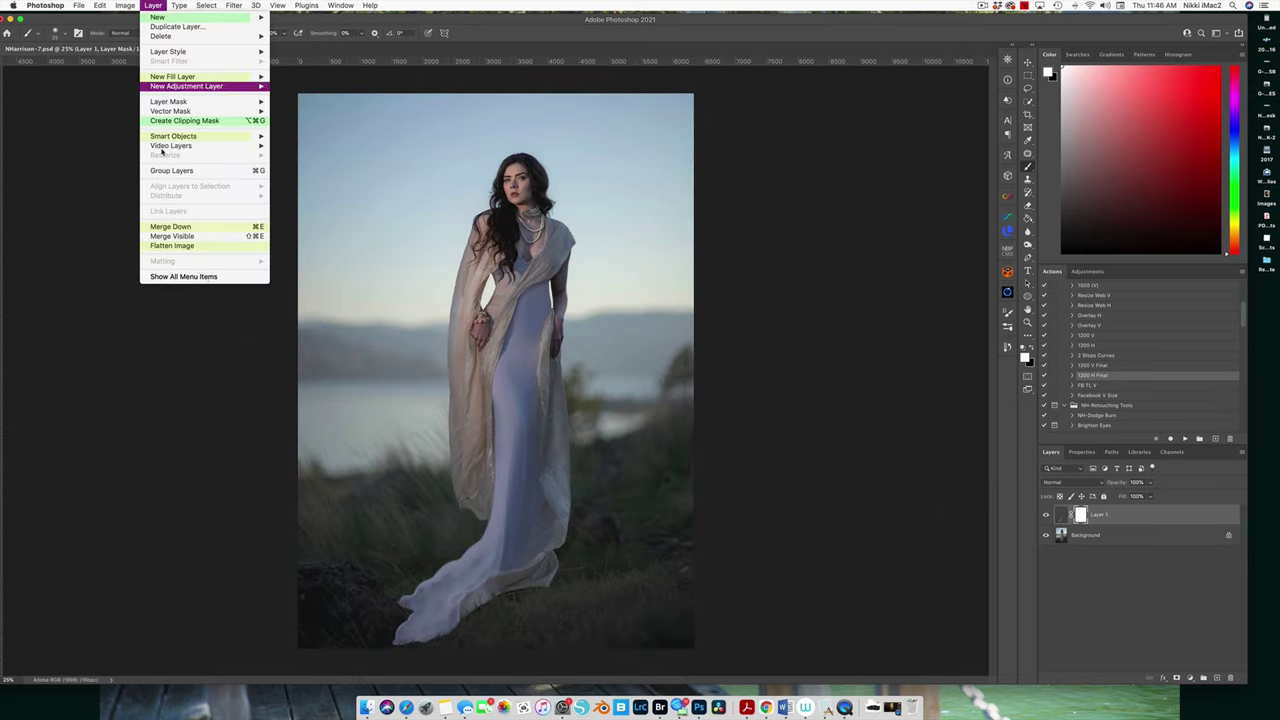
left_click(211, 247)
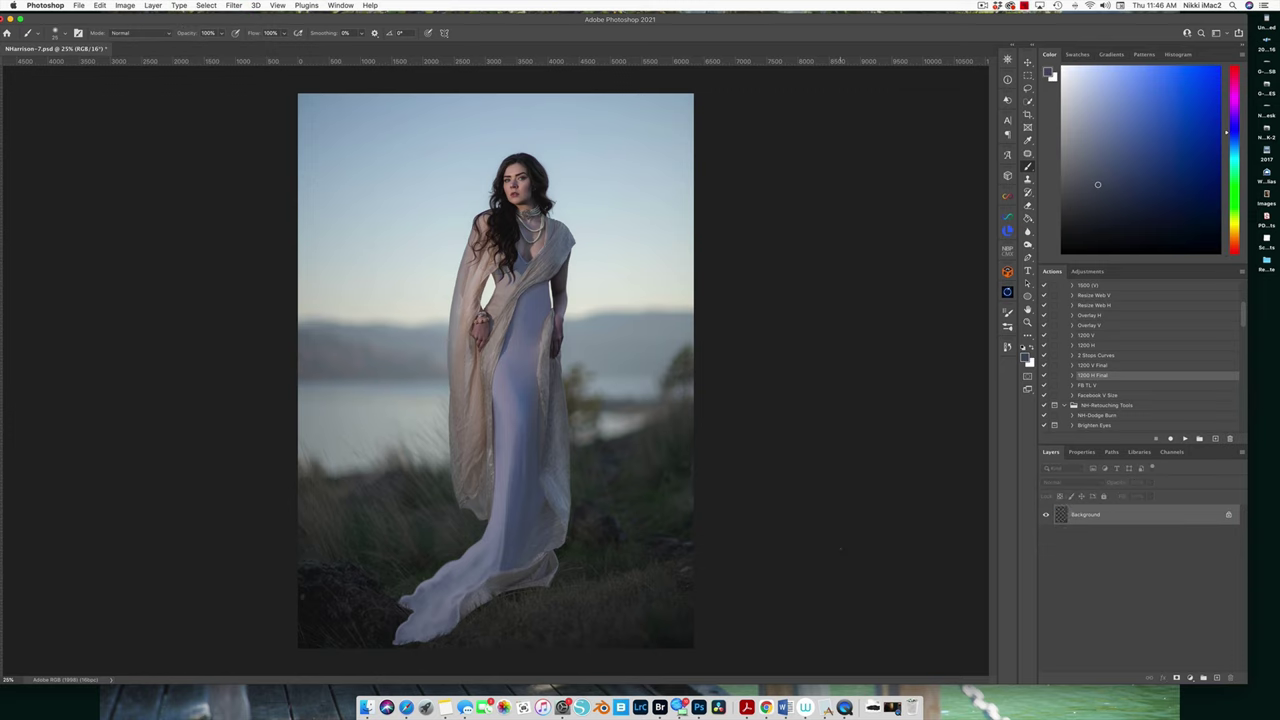
key("super+minus")
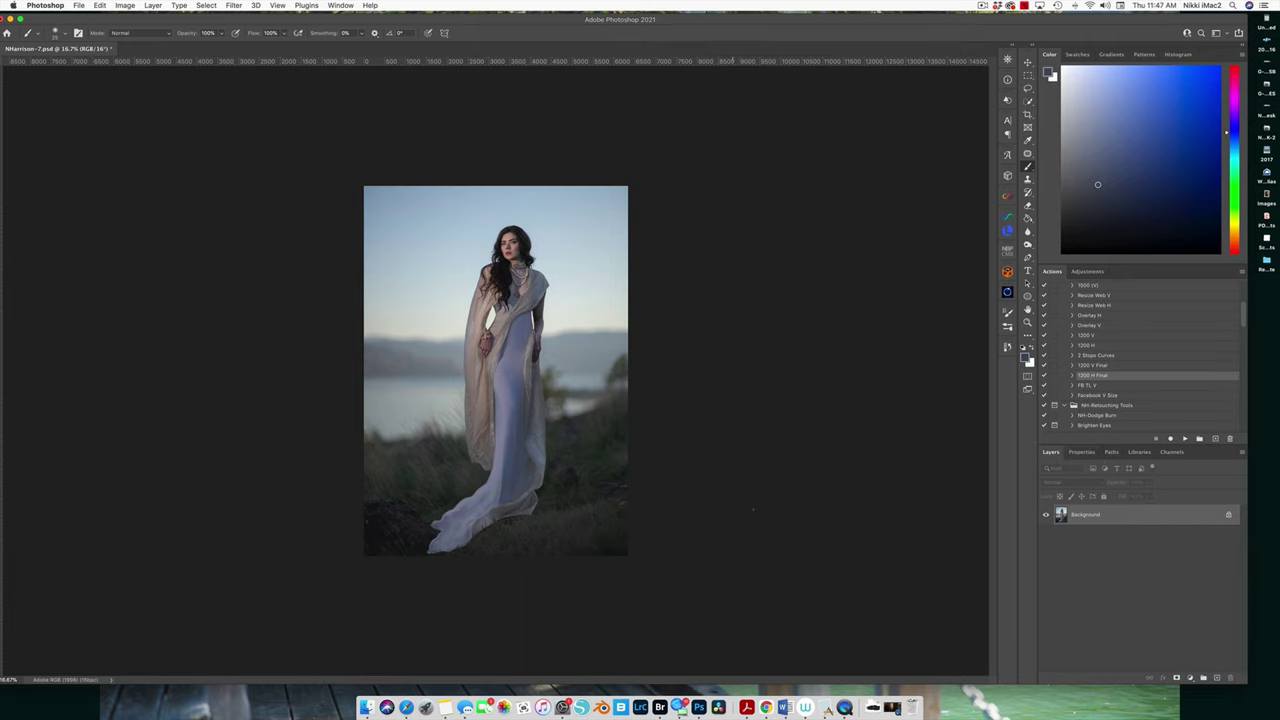
Run the NH-Dodge Burn action and set brush flow to 10%.
left_click(1100, 415)
left_click(1185, 440)
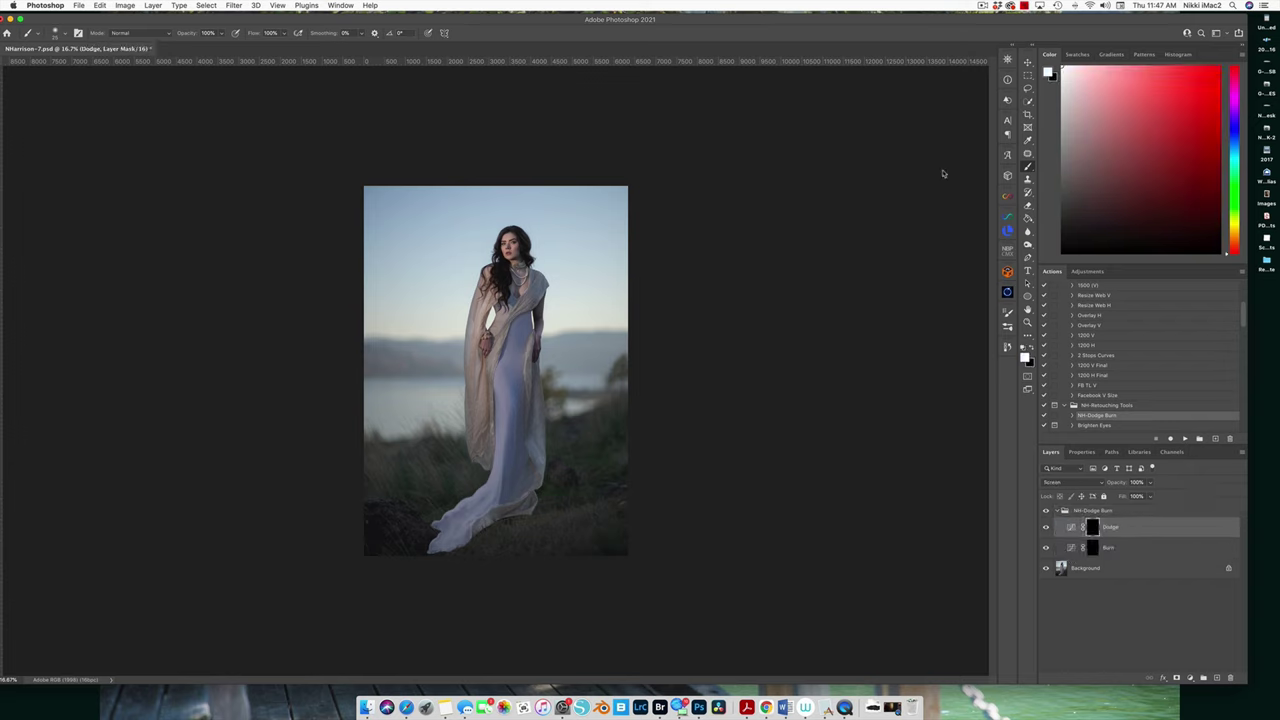
left_click(284, 35)
left_click_drag(284, 43, 242, 46)
Zoom in to 100% on the model and adjust brush size and hardness.
key("super+plus")
left_click_drag(546, 440, 548, 440)
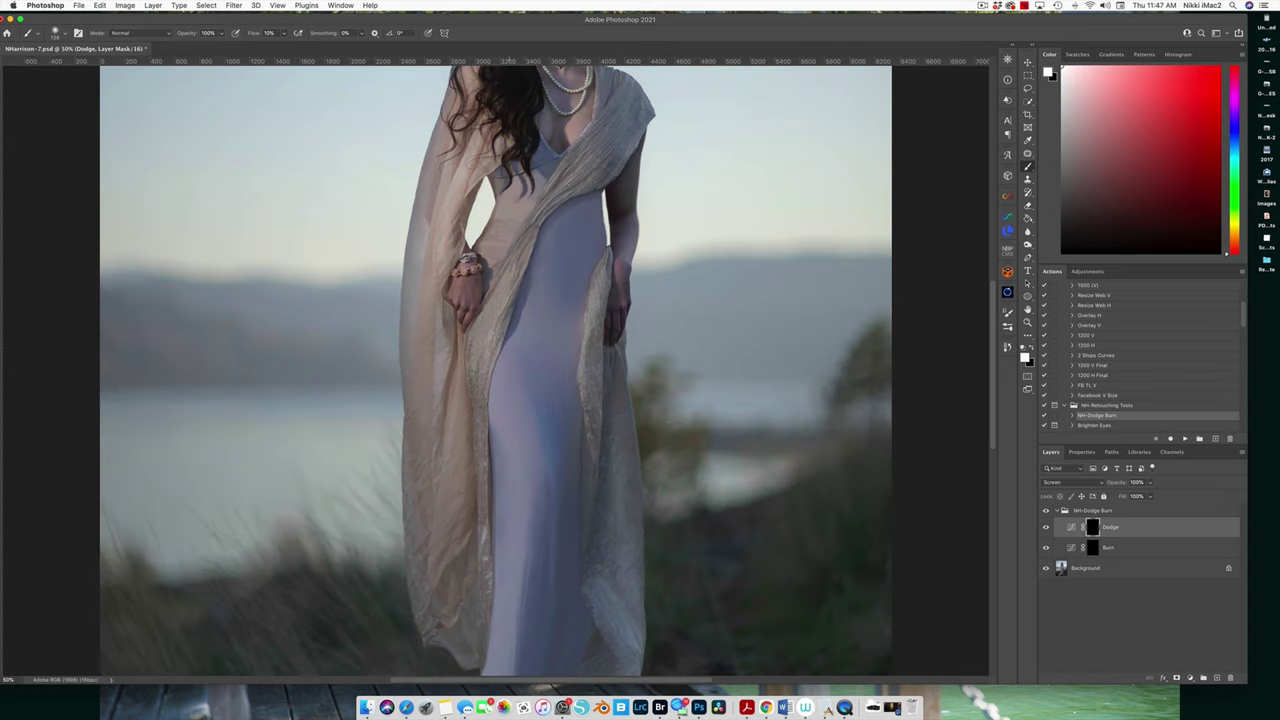
left_click_drag(512, 282, 514, 282)
scroll(520, 300, "up", 5)
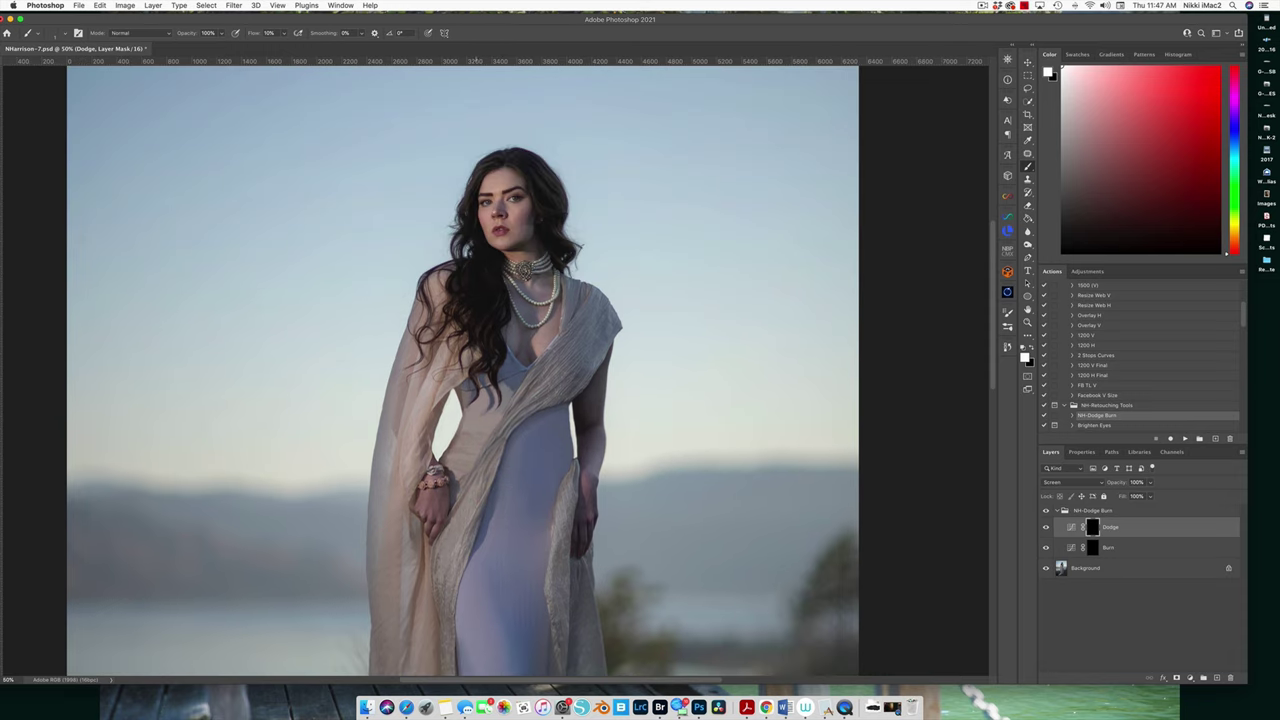
left_click_drag(476, 443, 466, 443)
mouse_move(497, 374)
left_mouse_down()
mouse_move(522, 374)
mouse_move(537, 398)
left_mouse_up()
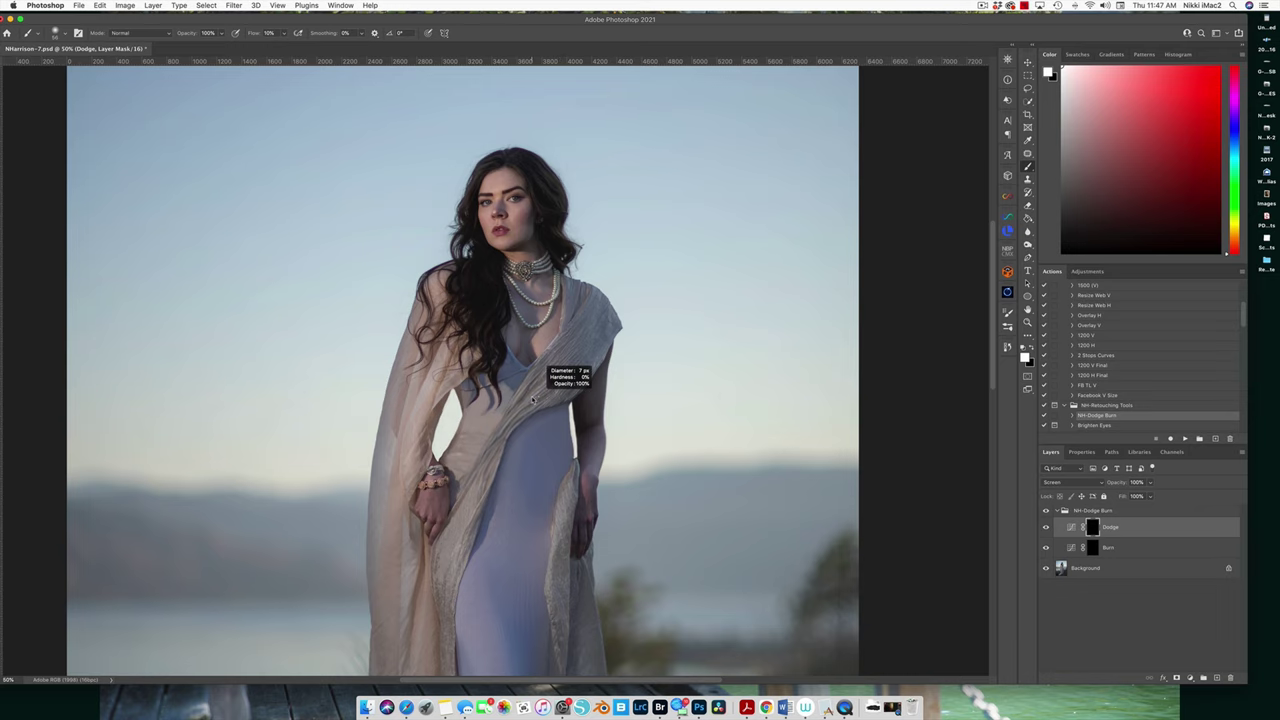
key("super+plus")
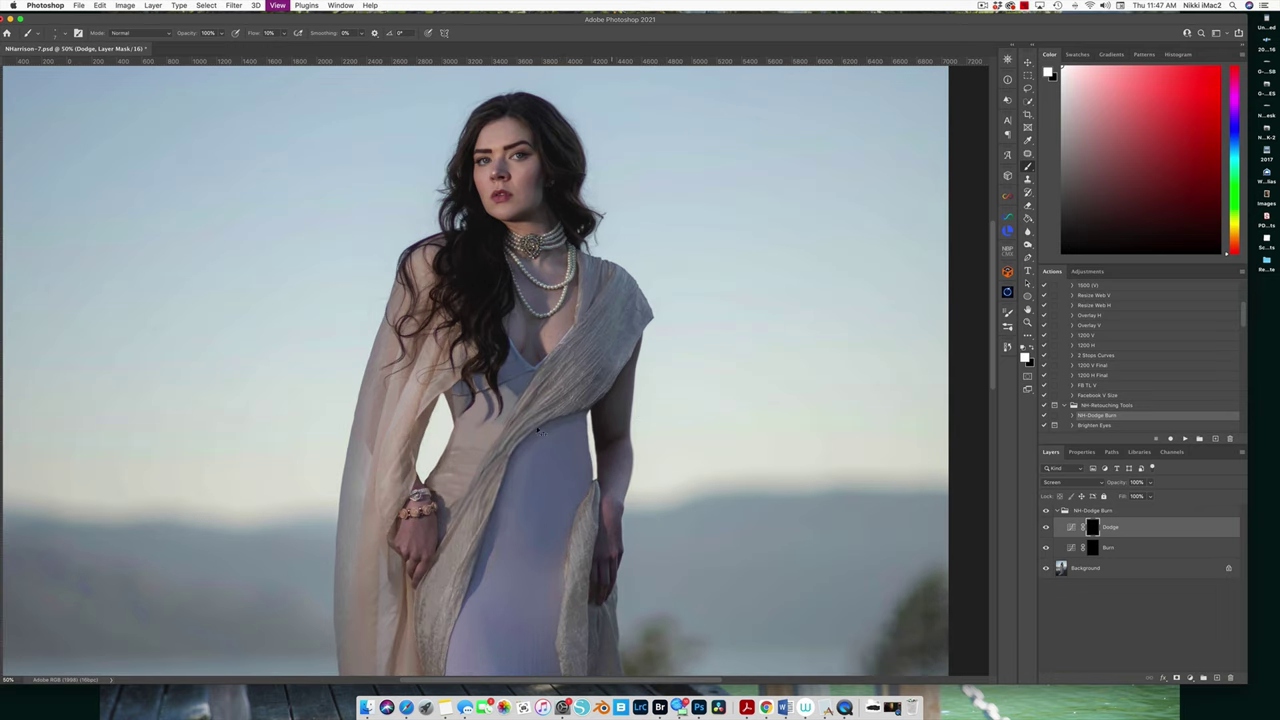
key("super+plus")
key("super+plus")
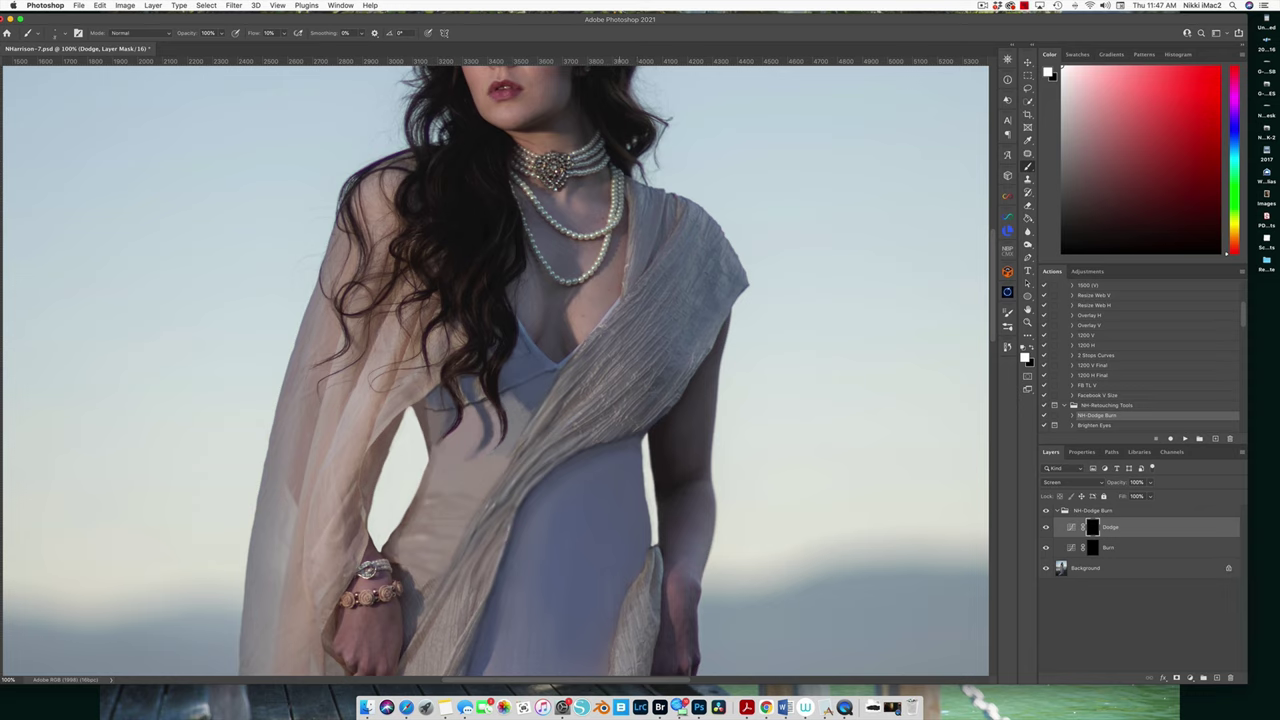
Try a brightening stroke across the chest, undo it, and resize the brush.
key("bracketright")
mouse_move(560, 440)
left_mouse_down()
mouse_move(640, 320)
mouse_move(600, 400)
mouse_move(670, 330)
left_mouse_up()
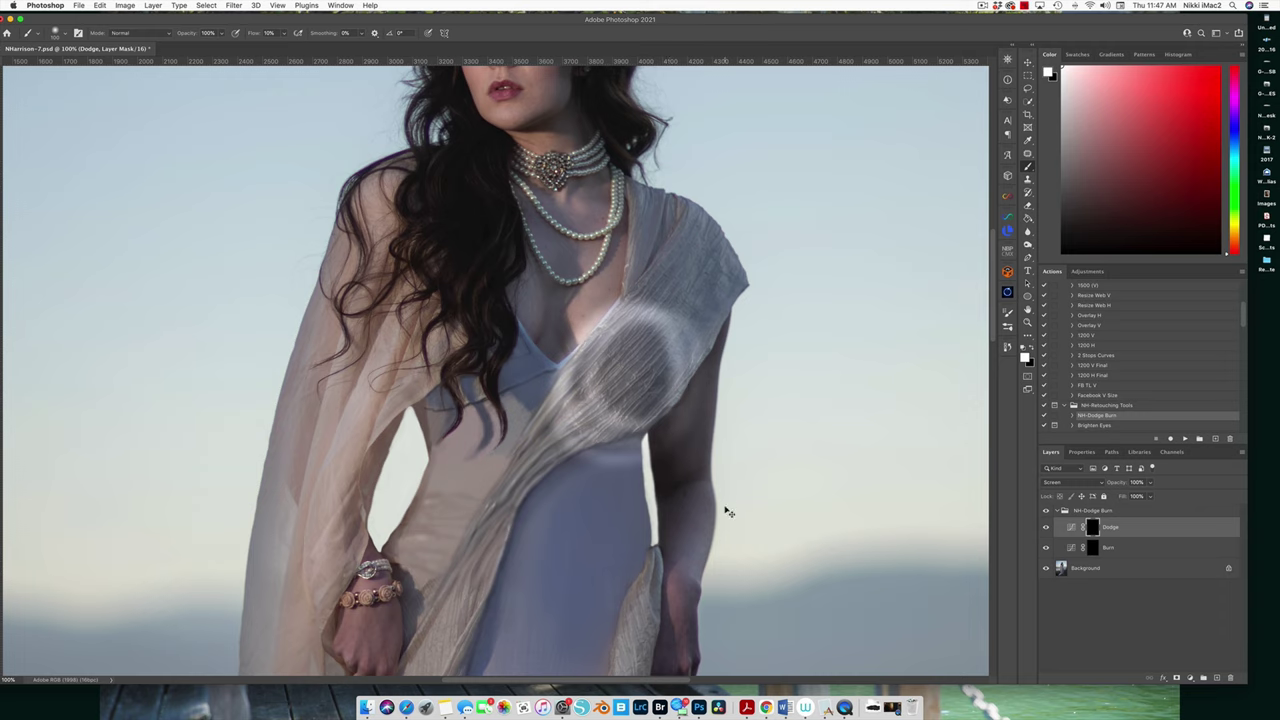
key("super+z")
left_click_drag(506, 509, 500, 530)
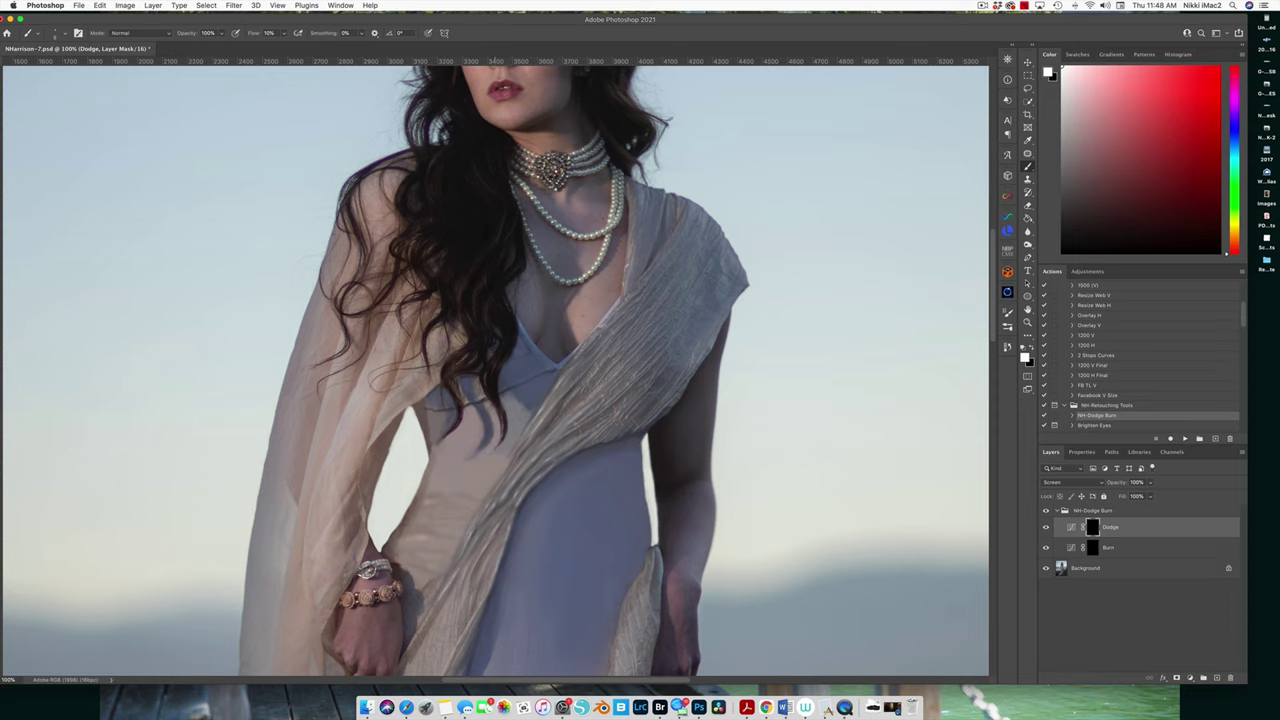
left_click(1082, 451)
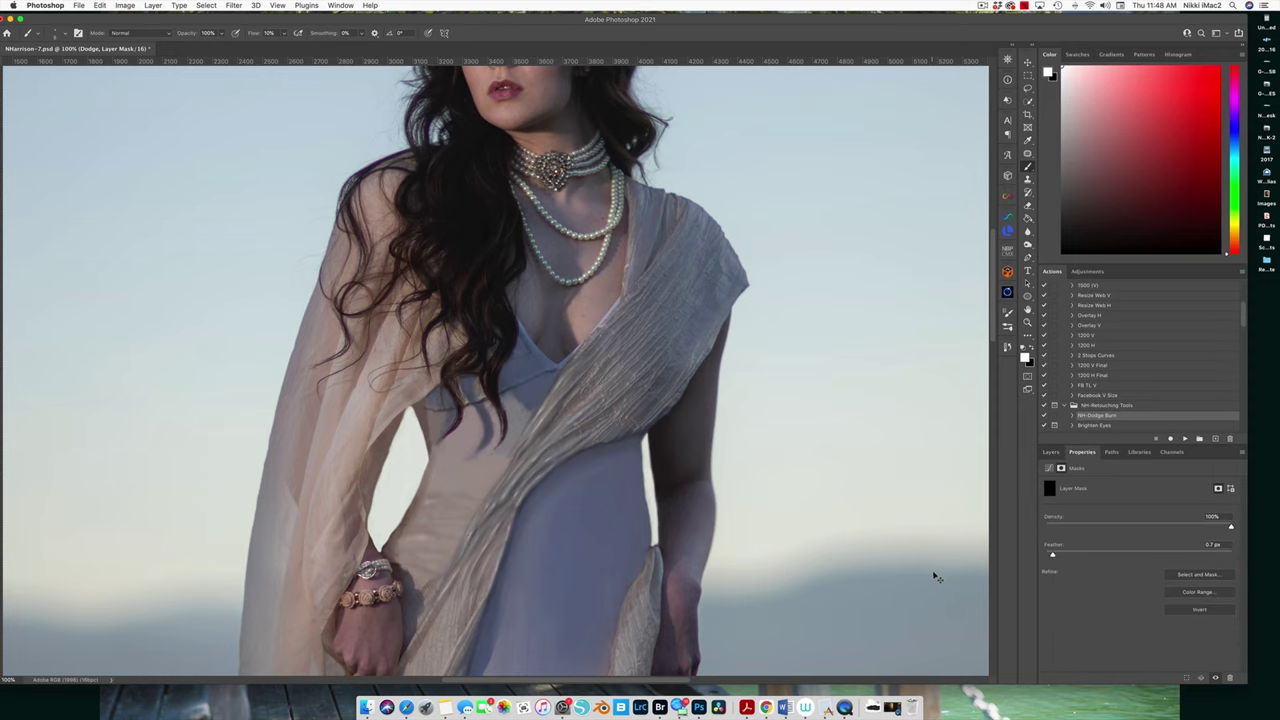
Dodge the shawl's left, right and inner edges and the area beside the hair.
key("super+0")
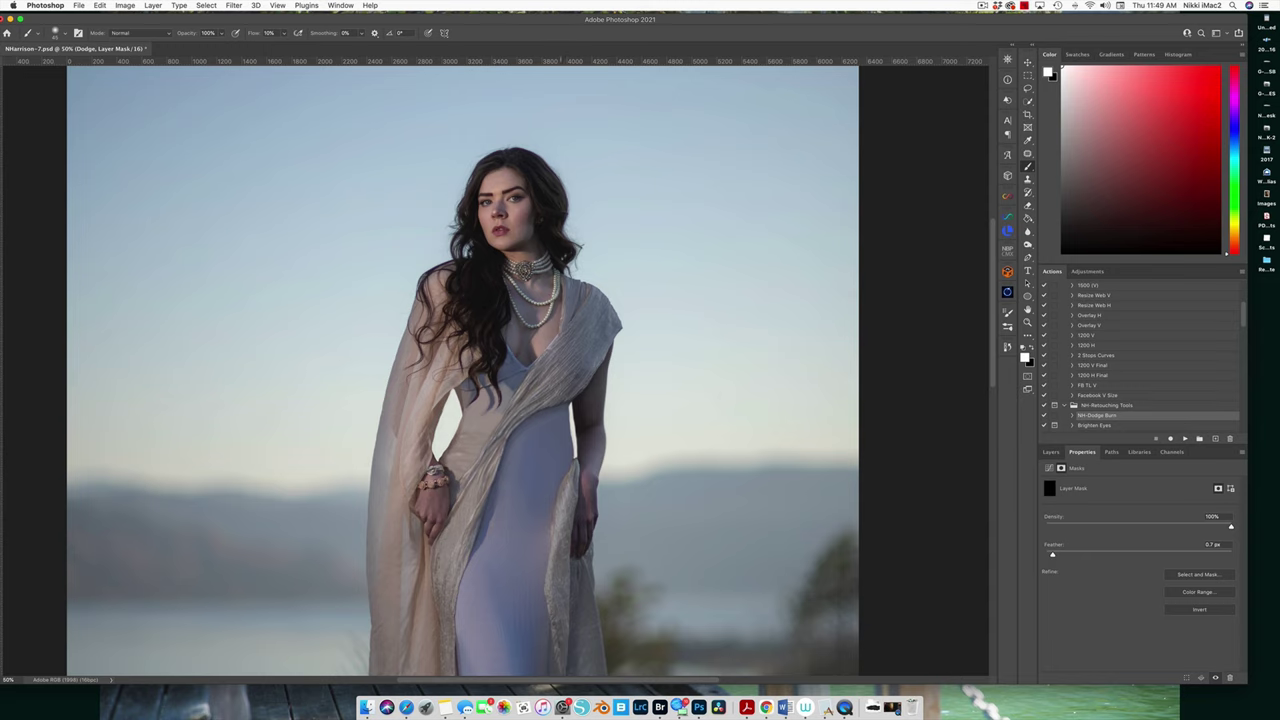
left_click_drag(562, 297, 572, 284)
left_click_drag(607, 326, 610, 330)
left_click_drag(414, 365, 408, 428)
left_click_drag(436, 270, 436, 284)
left_click_drag(543, 342, 550, 326)
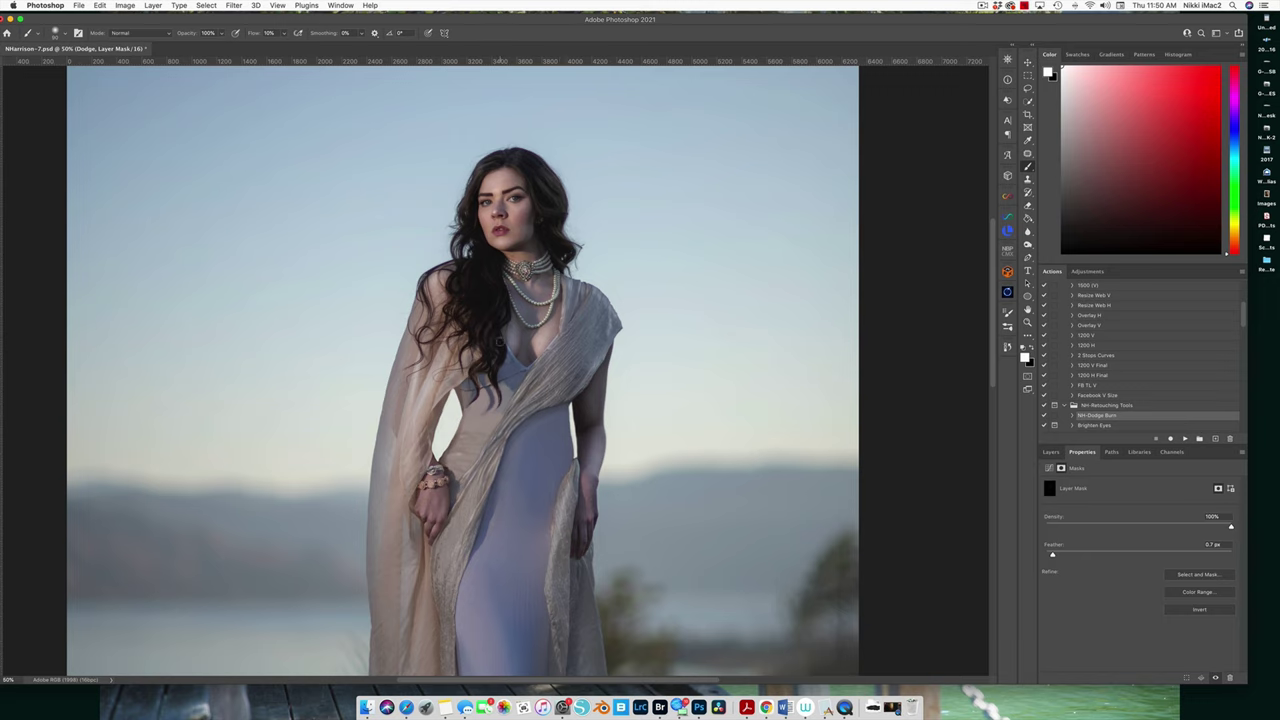
key("super+minus")
key("super+minus")
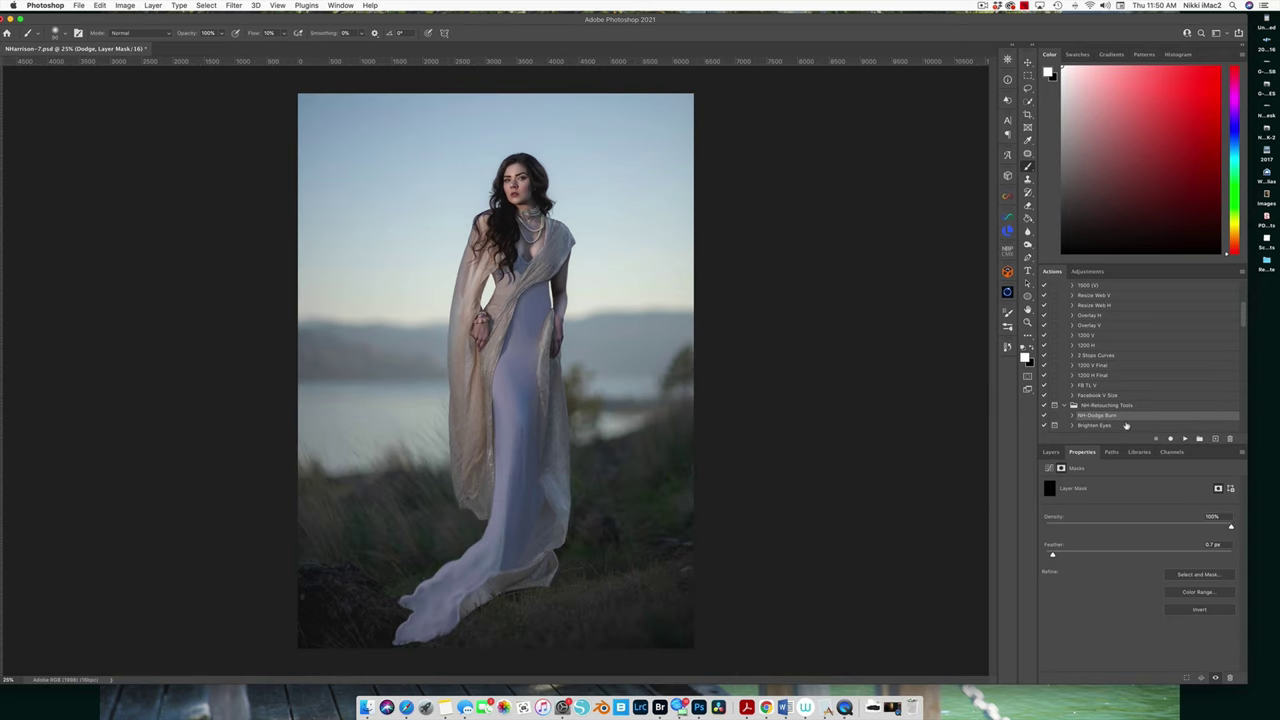
Return to the Layers panel and target the Burn layer's mask.
left_click(1051, 451)
left_click(1096, 546)
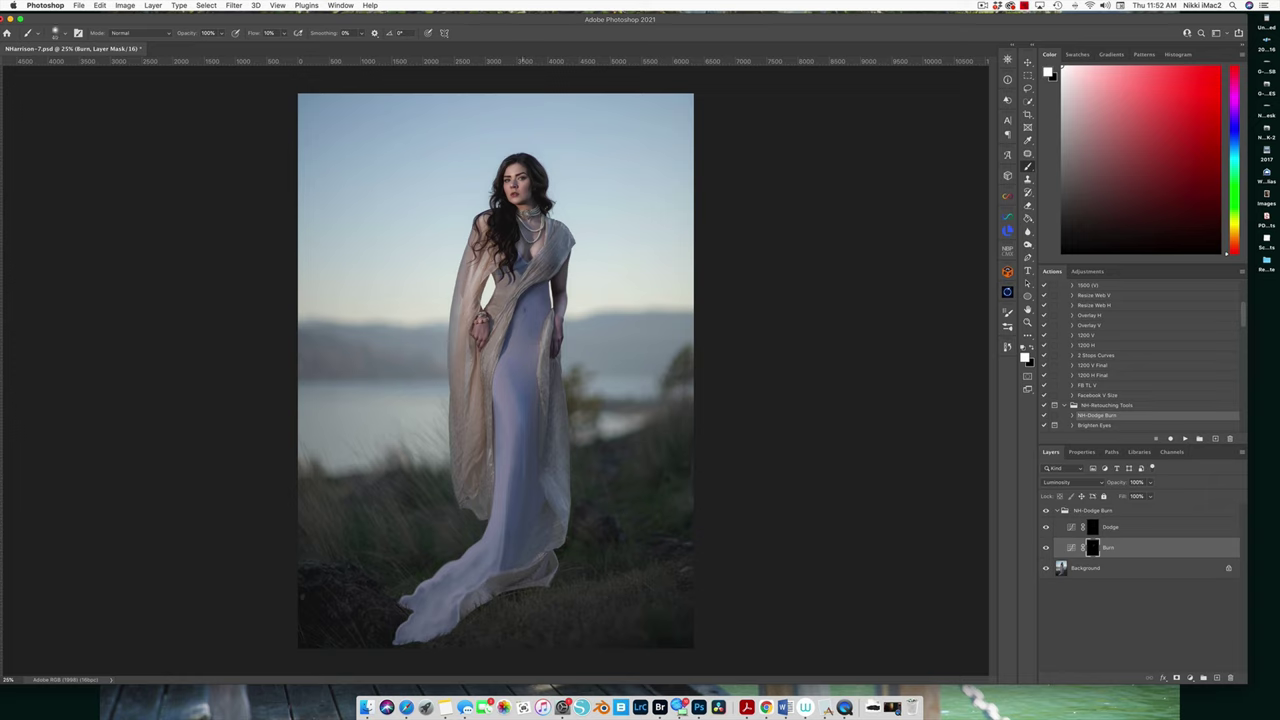
left_click(1027, 231)
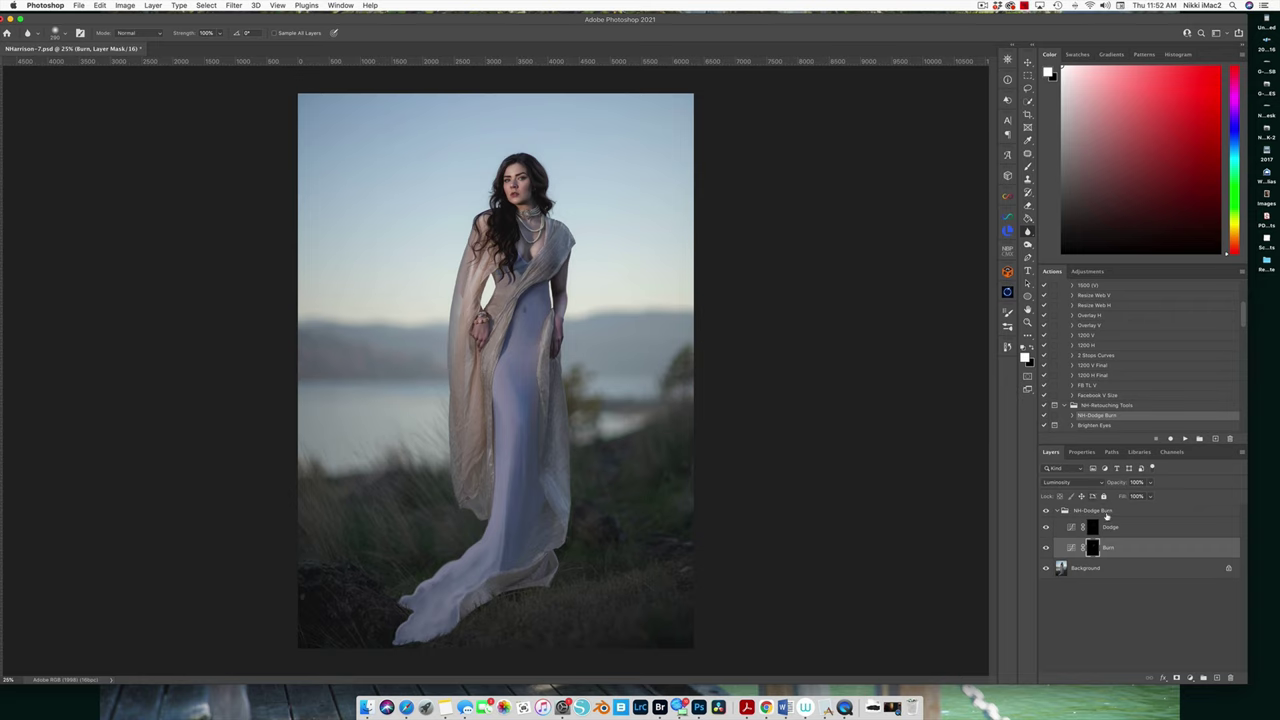
key("super+plus")
key("super+plus")
key("super+plus")
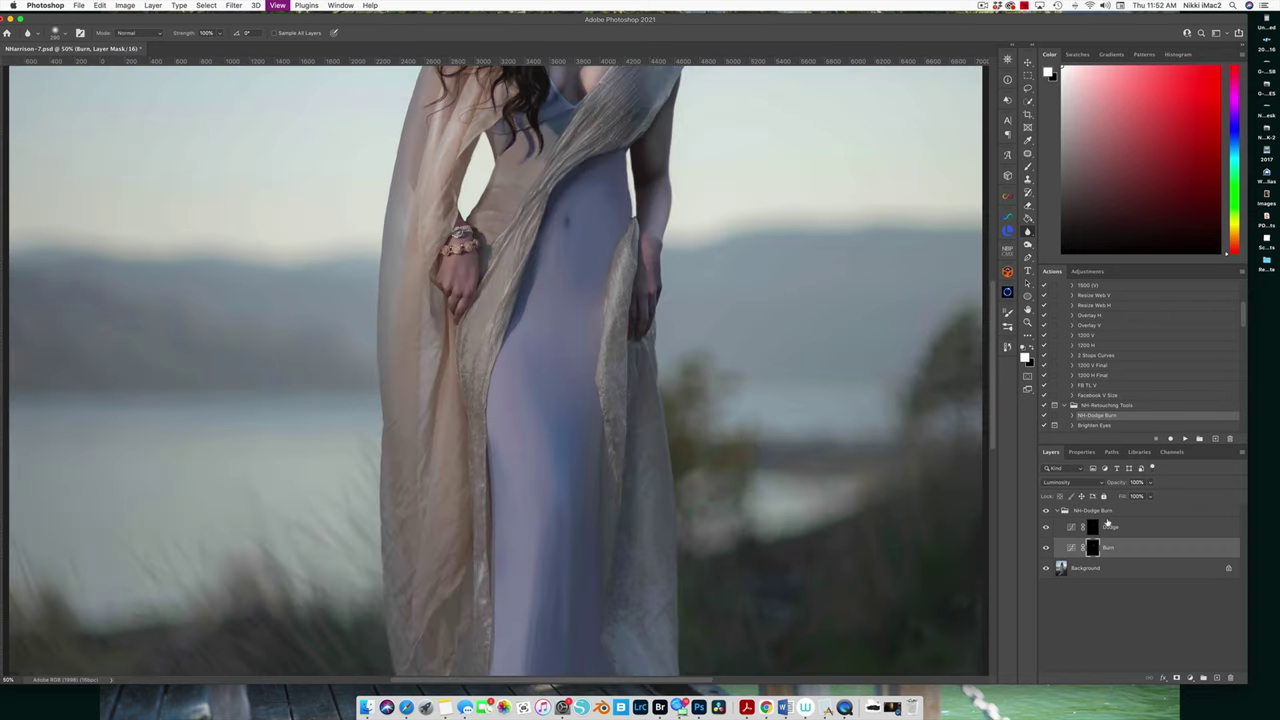
left_click_drag(594, 212, 575, 208)
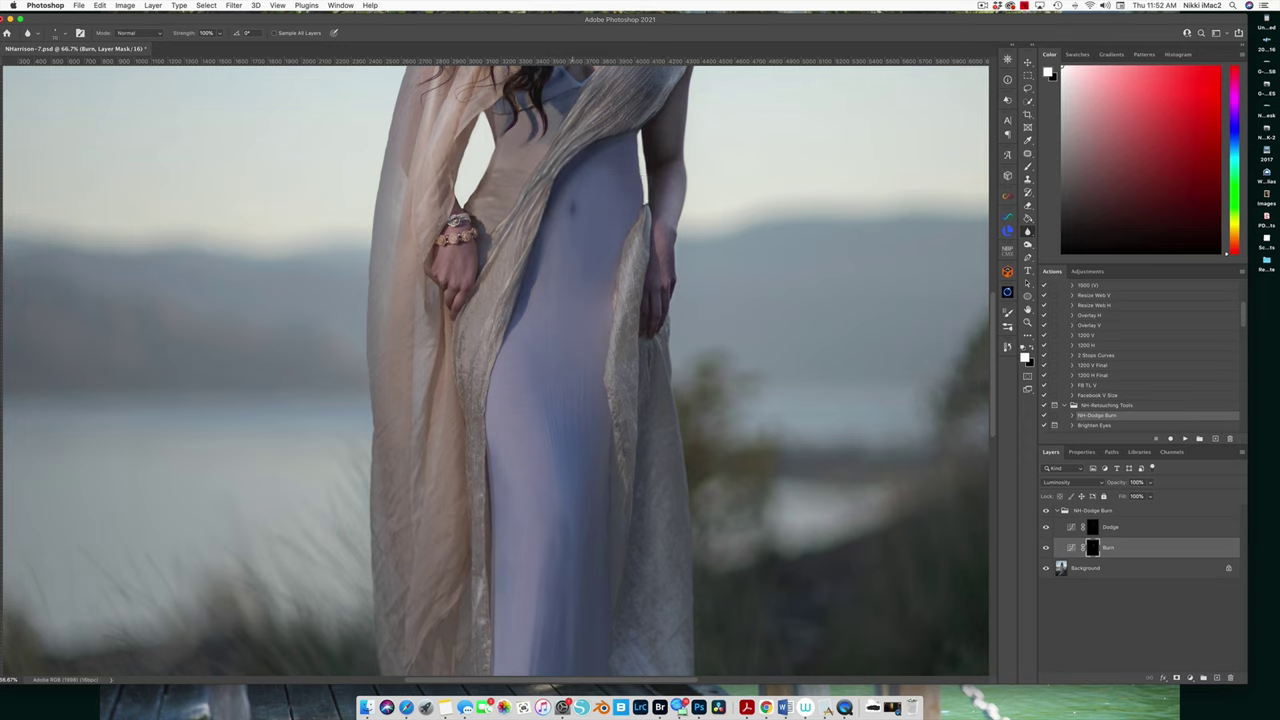
key("b")
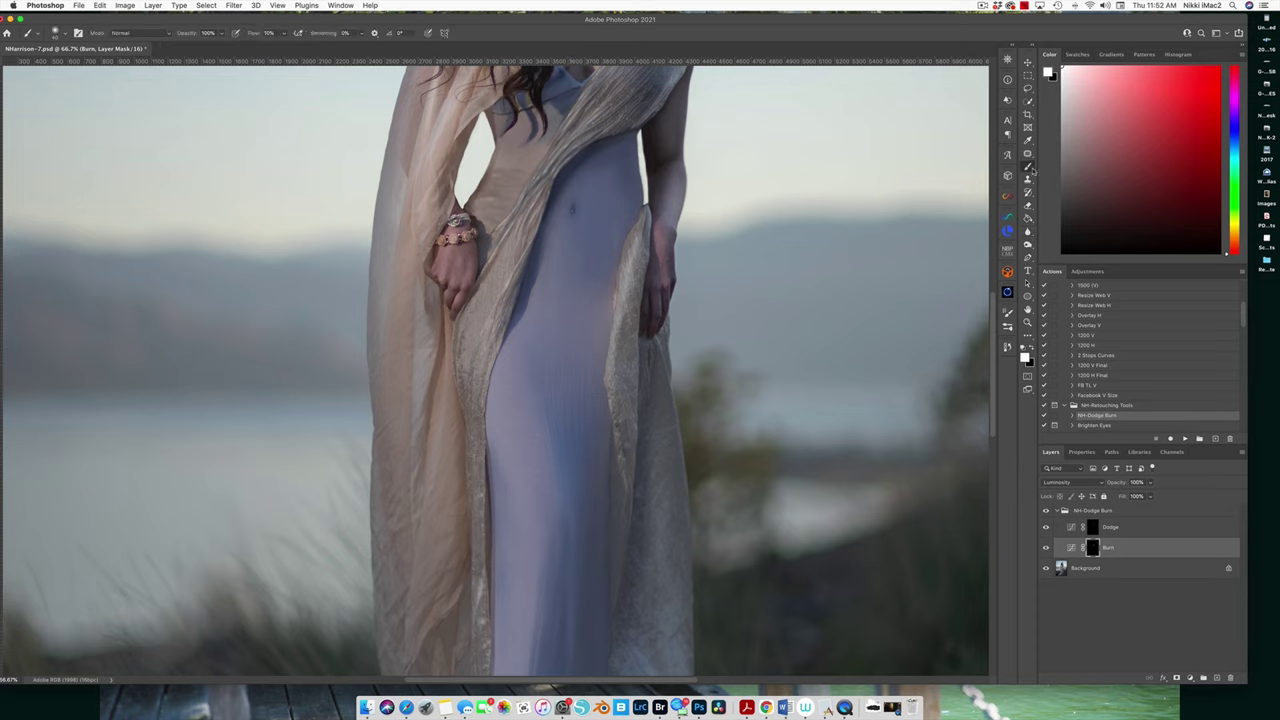
key("x")
key("x")
key("bracketleft")
left_click(1028, 231)
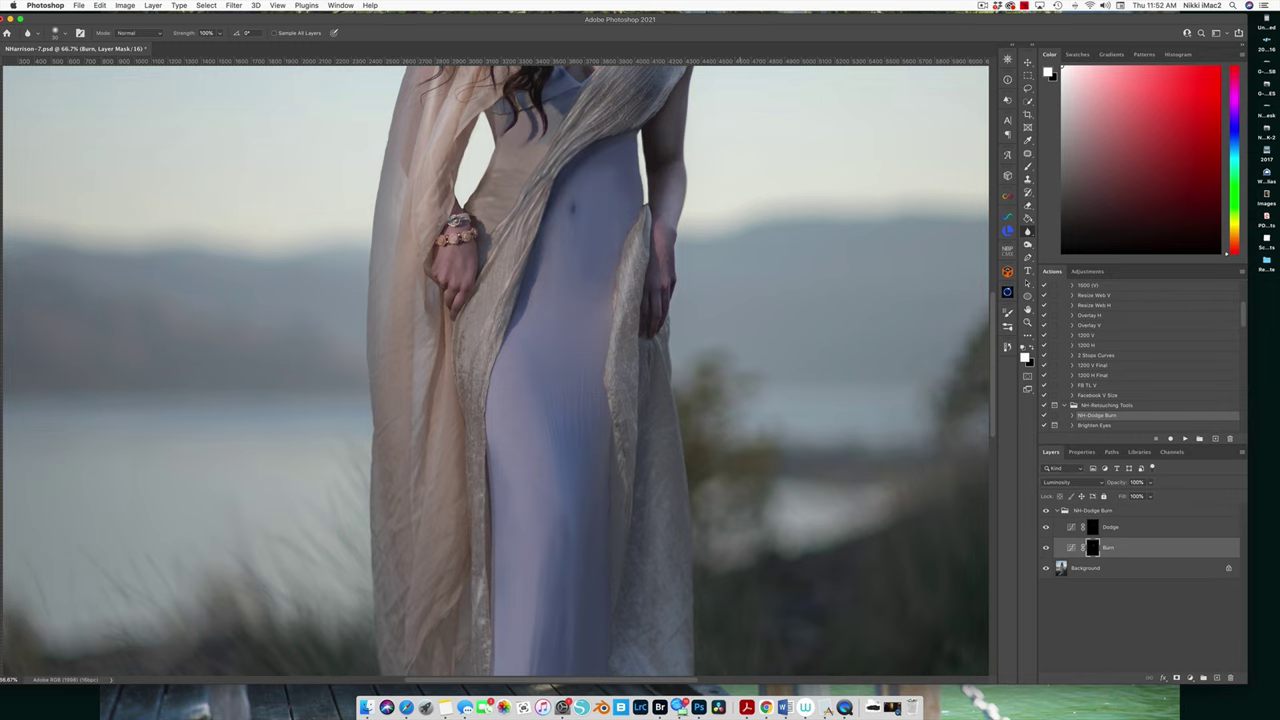
key("super+minus")
key("super+minus")
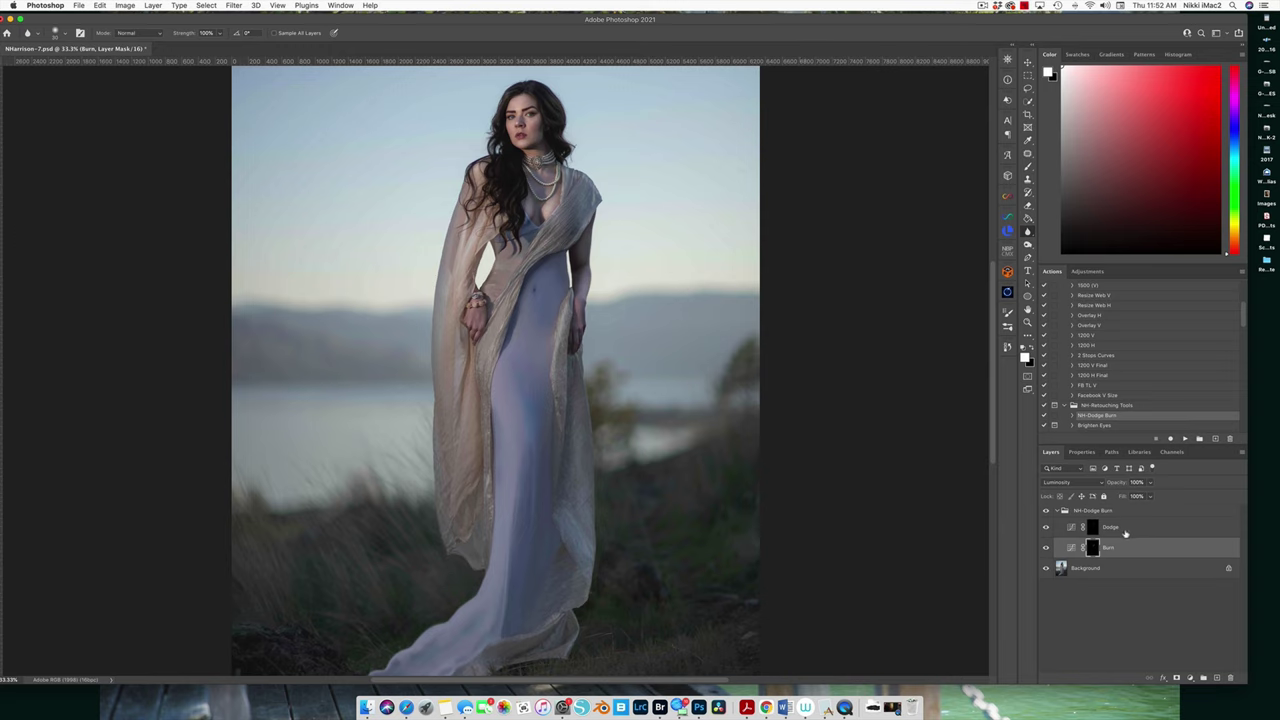
Compare with the Burn layer hidden, then set a black brush at 1% flow.
left_click(1047, 548)
left_click(1047, 548)
key("x")
left_click(1027, 167)
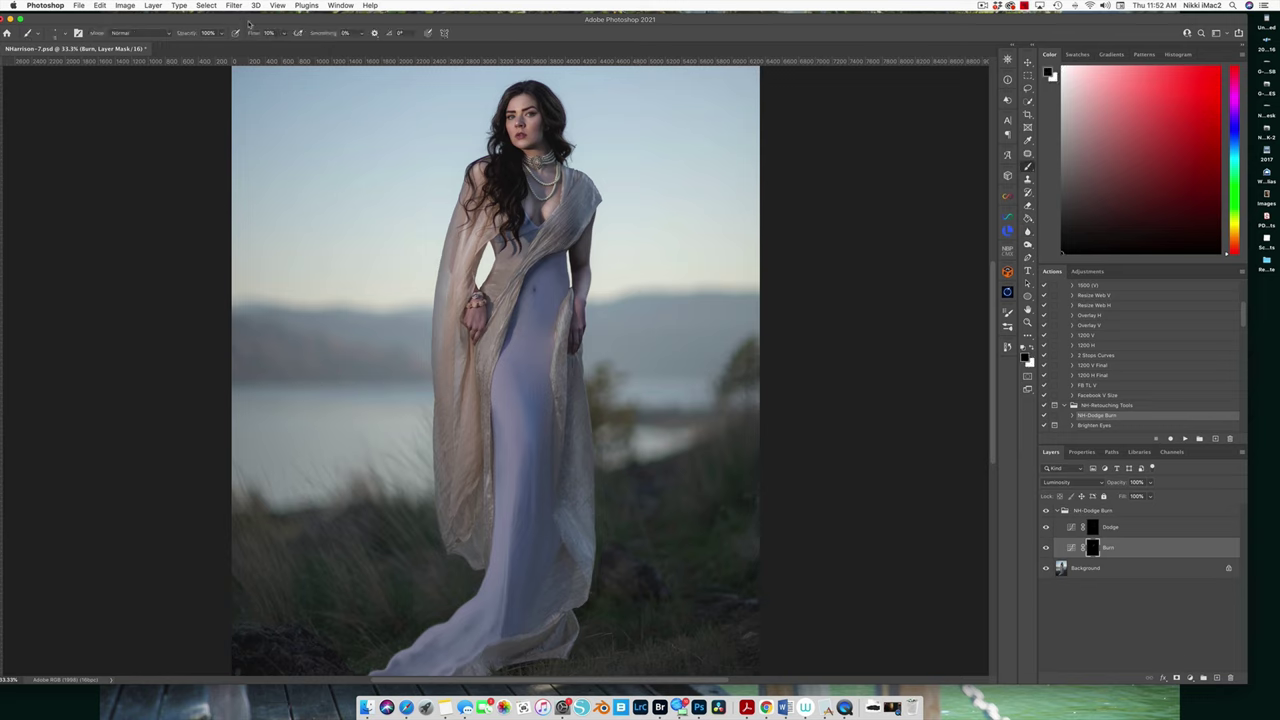
left_click(284, 33)
left_click(543, 320)
Swap colours, reselect the Burn layer, and size the brush to about 243 px.
key("x")
key("x")
key("x")
key("r")
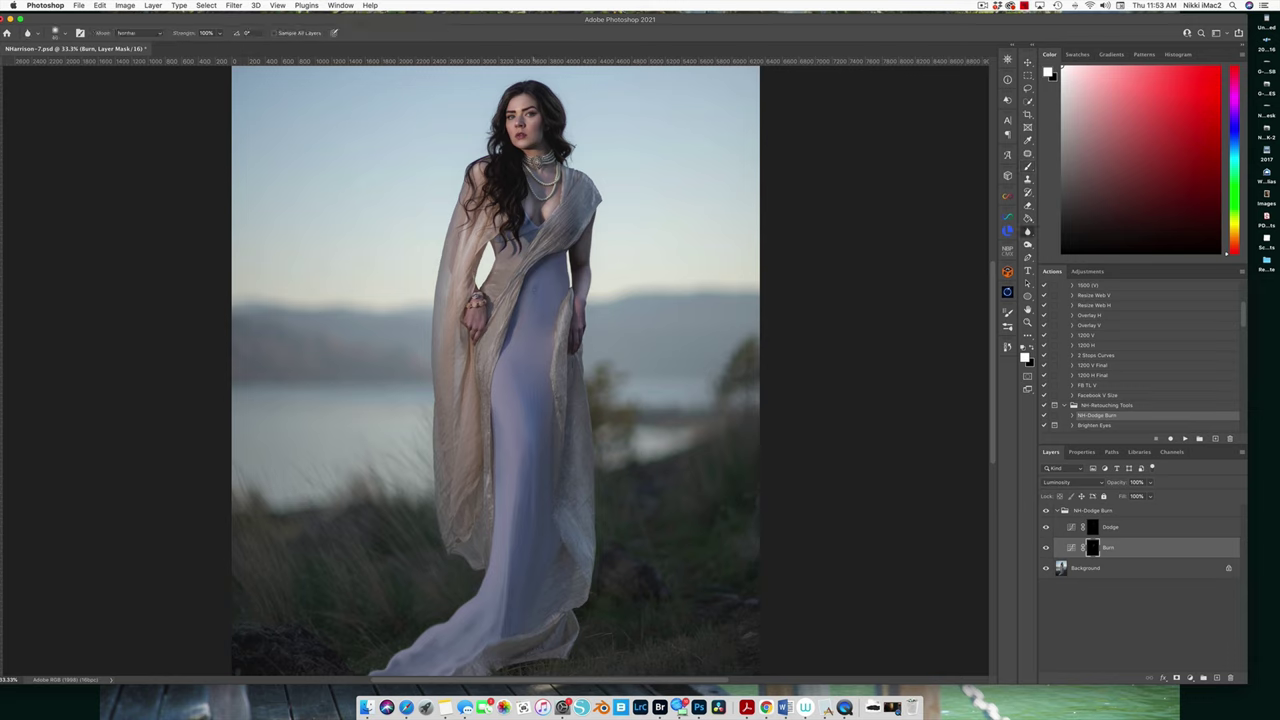
key("x")
key("b")
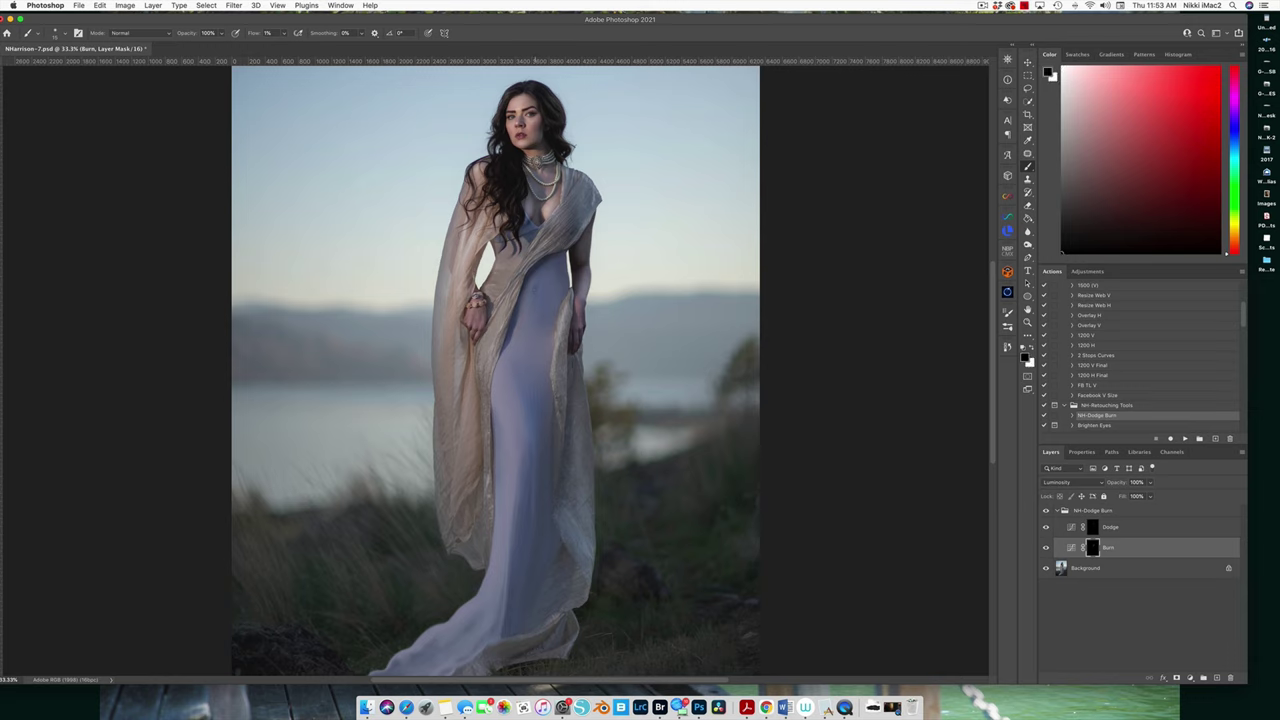
key("alt+bracketright")
key("x")
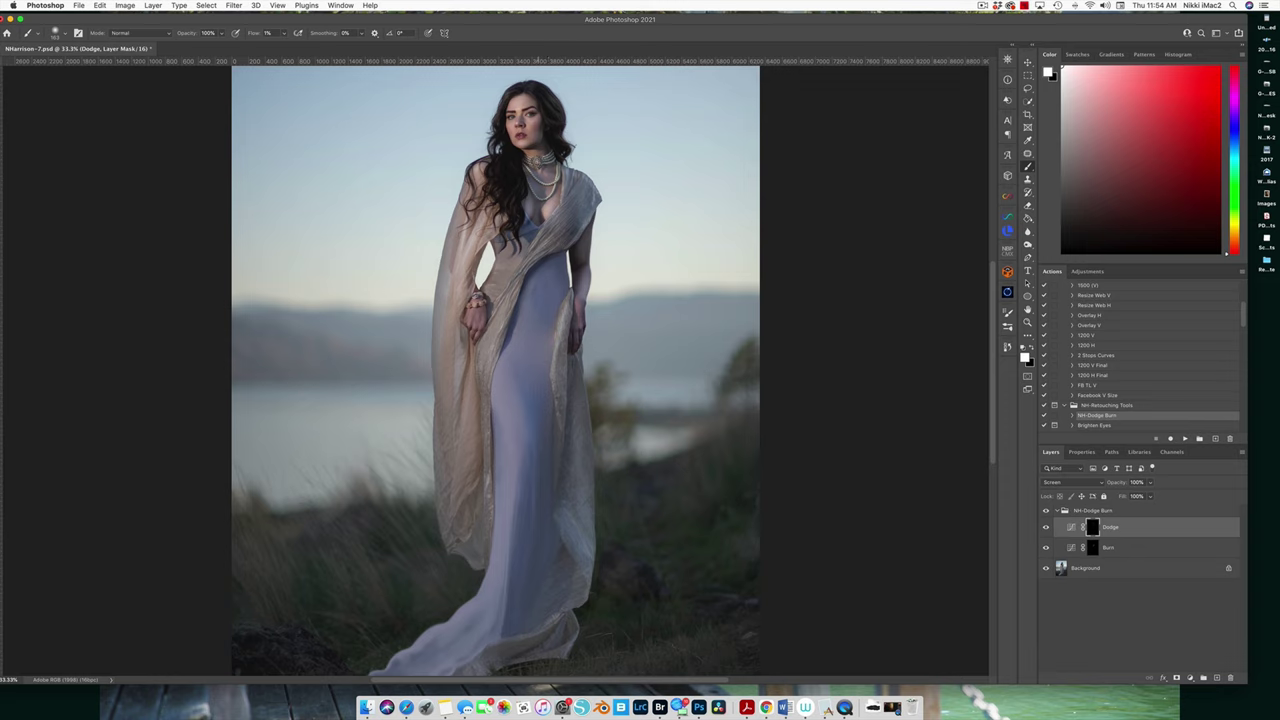
key("alt+bracketleft")
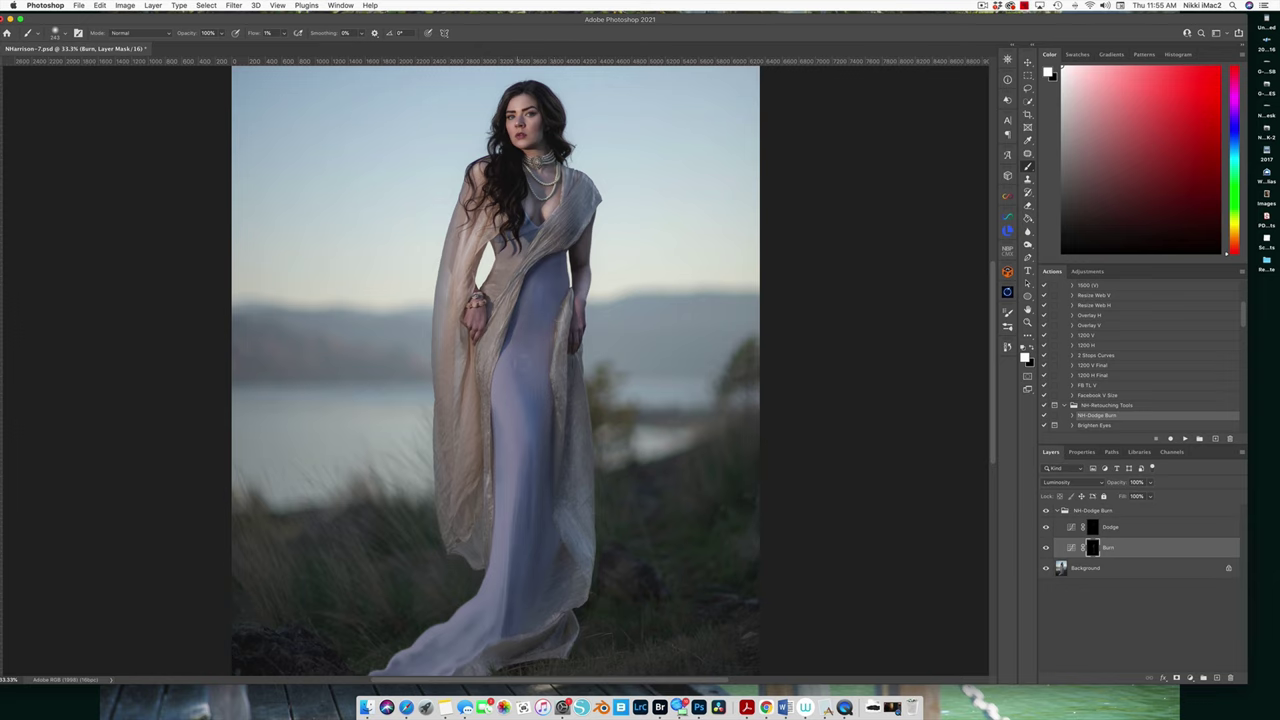
left_click_drag(557, 356, 557, 356)
left_click_drag(556, 299, 560, 299)
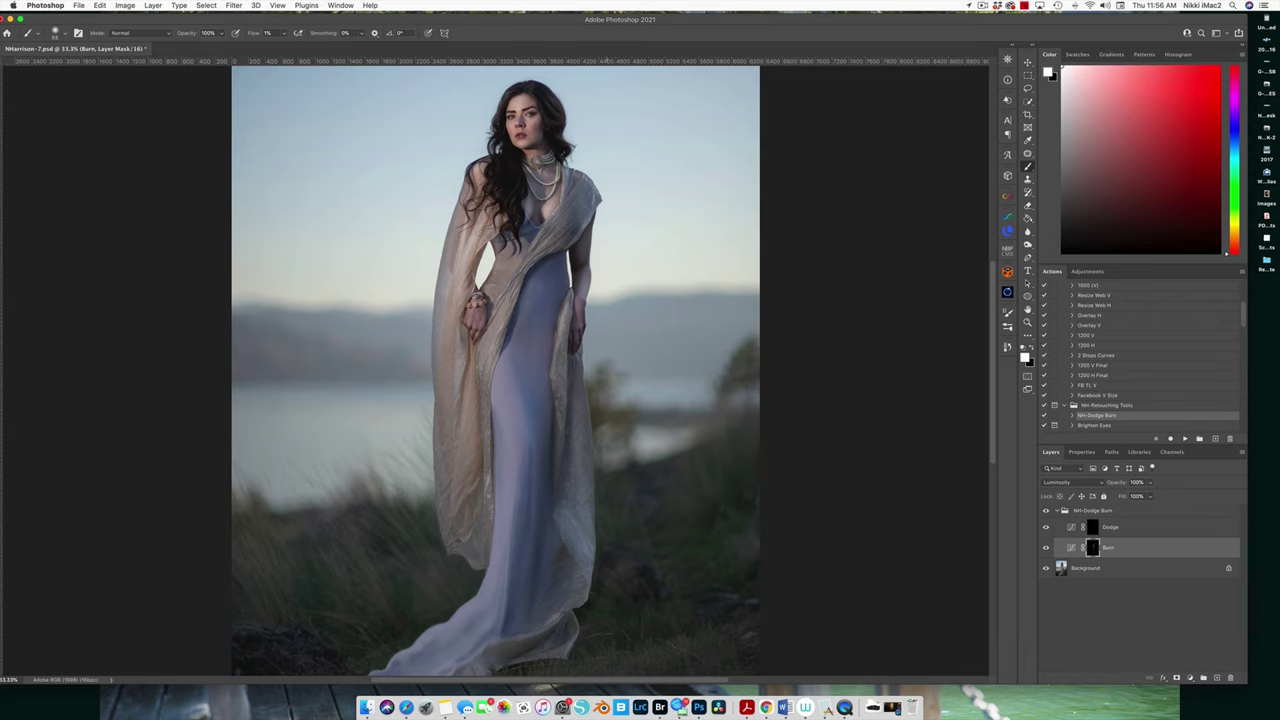
At 9% flow, burn the gown's hem, its left edge and the ground below.
scroll(564, 345, "down", 3)
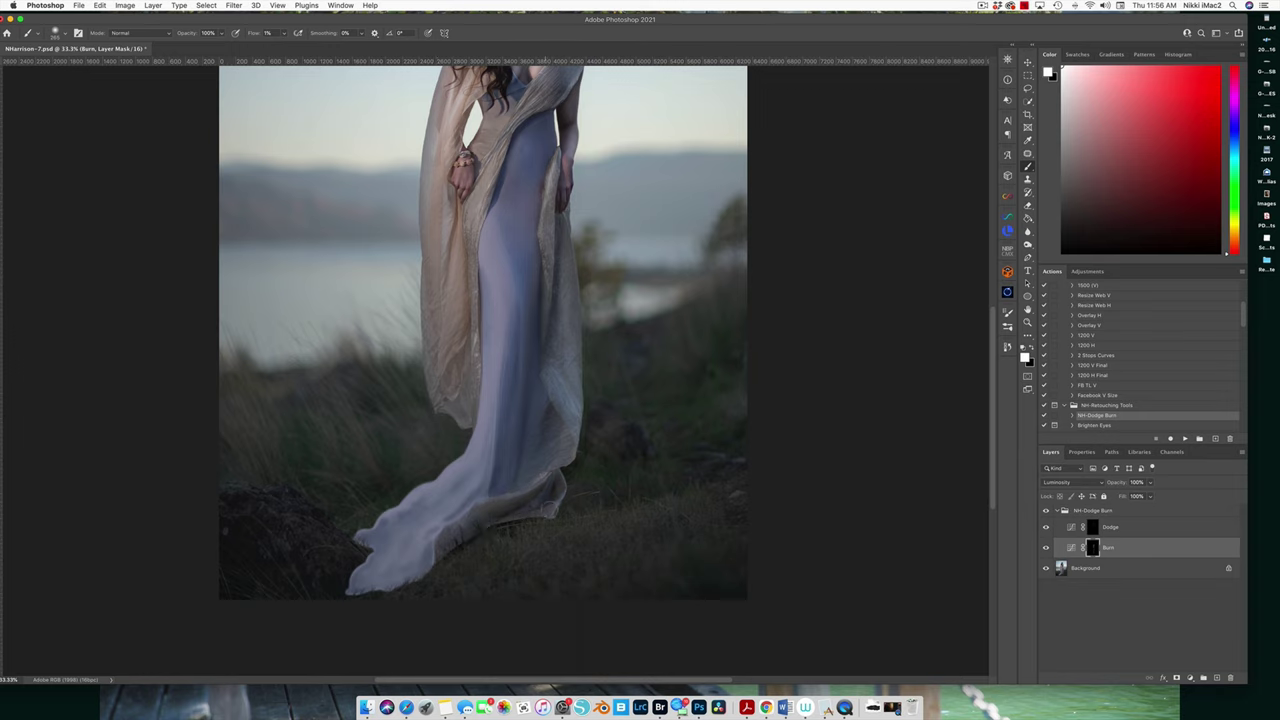
left_click_drag(284, 46, 289, 46)
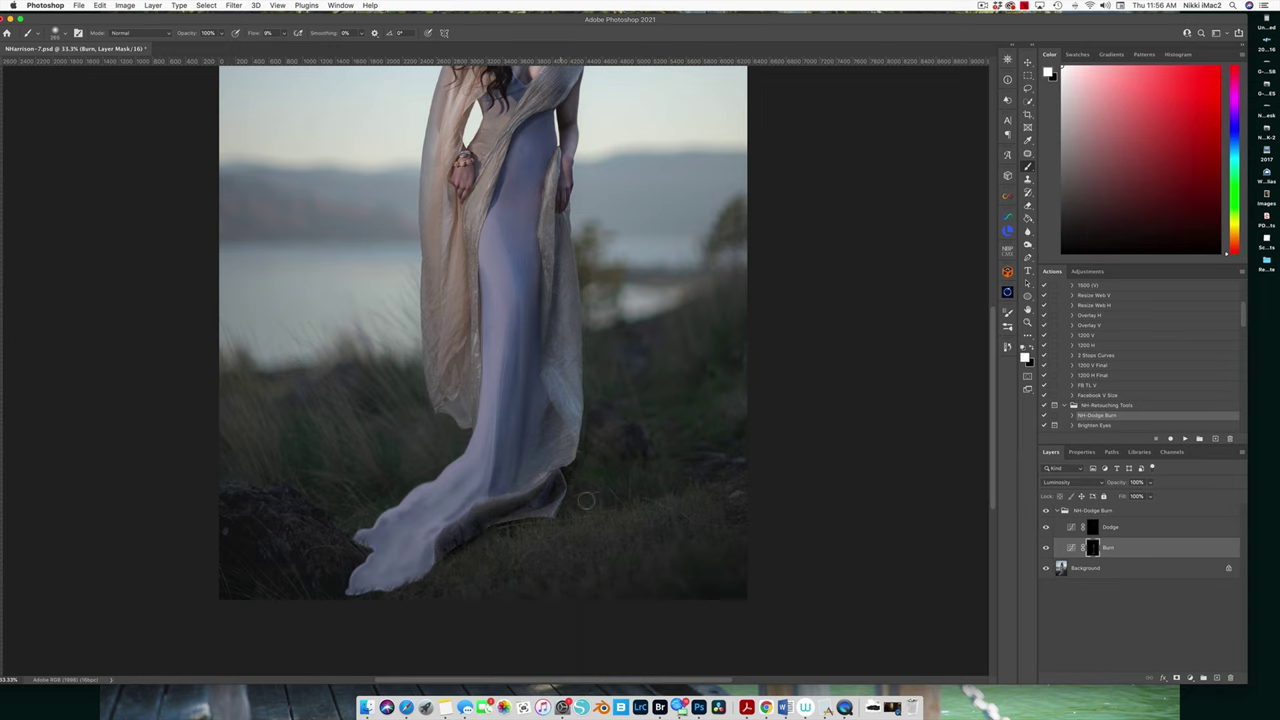
mouse_move(385, 592)
left_mouse_down()
mouse_move(362, 548)
mouse_move(455, 488)
left_mouse_up()
mouse_move(482, 326)
left_mouse_down()
mouse_move(478, 256)
mouse_move(465, 410)
mouse_move(474, 285)
mouse_move(468, 390)
mouse_move(525, 497)
left_mouse_up()
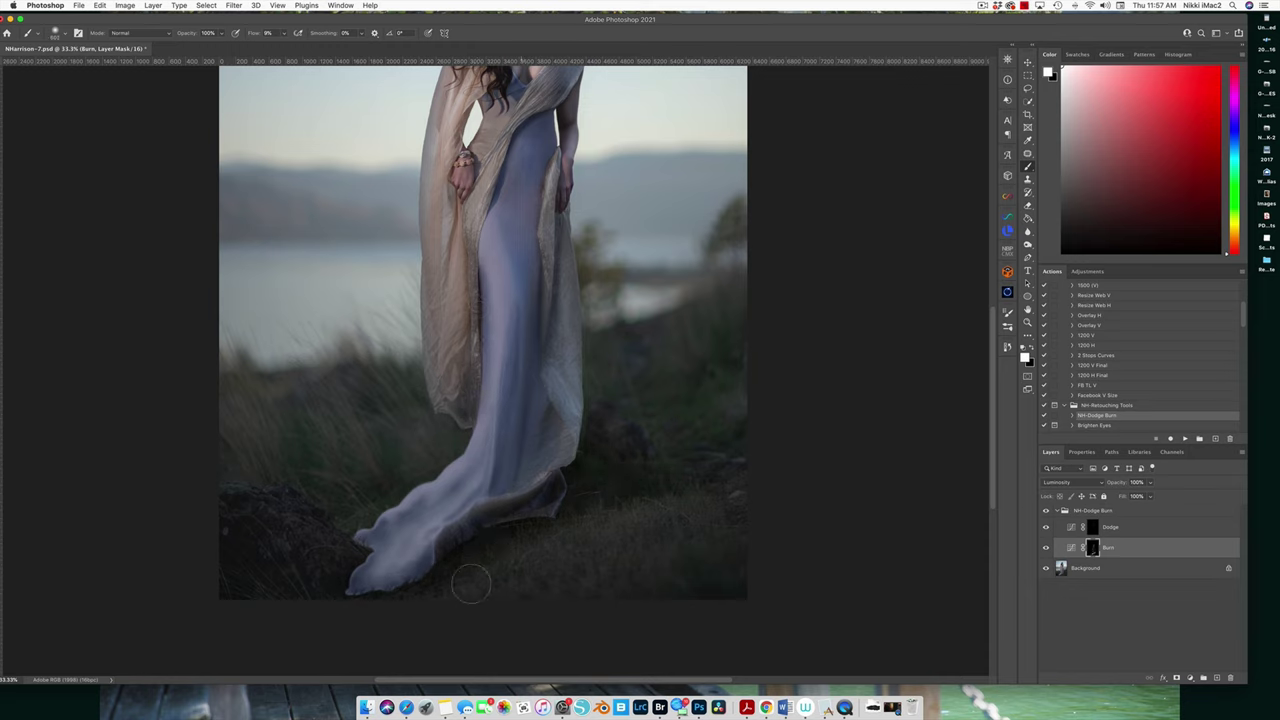
mouse_move(471, 584)
left_mouse_down()
mouse_move(625, 520)
mouse_move(720, 508)
left_mouse_up()
scroll(662, 291, "up", 5)
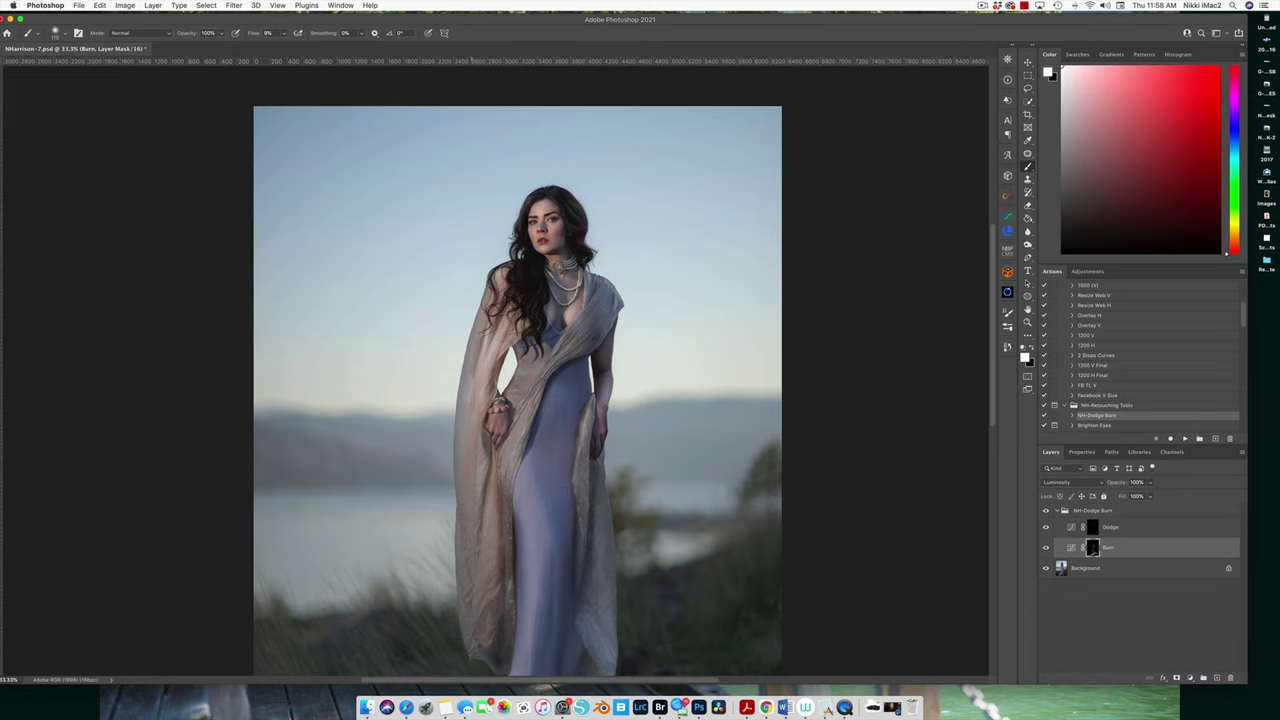
key("super+minus")
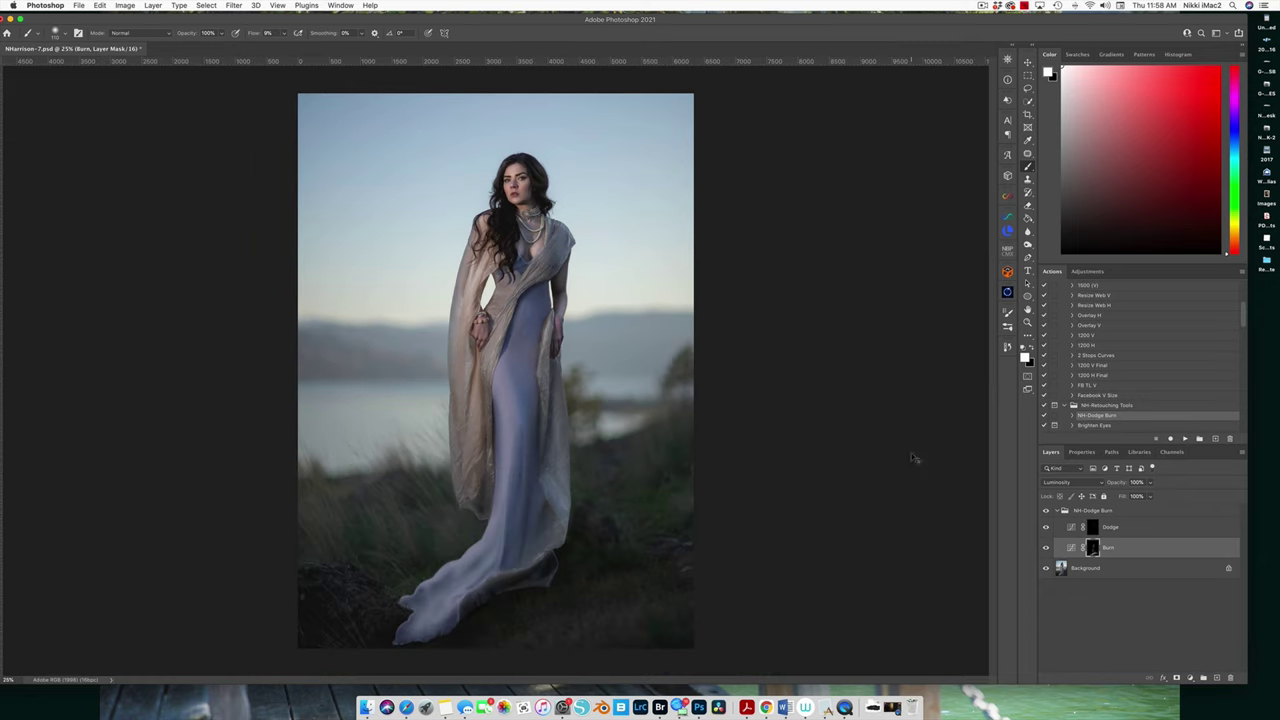
left_click(1057, 512)
left_click(1047, 511)
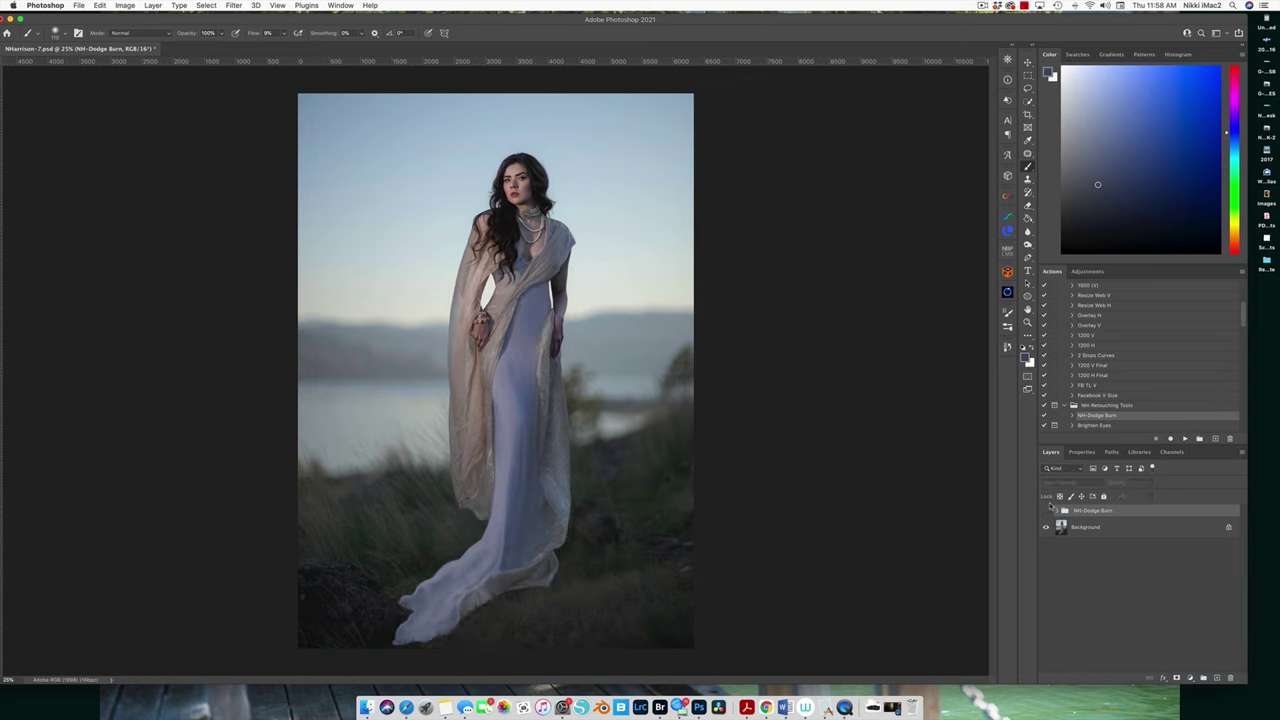
left_click(1048, 511)
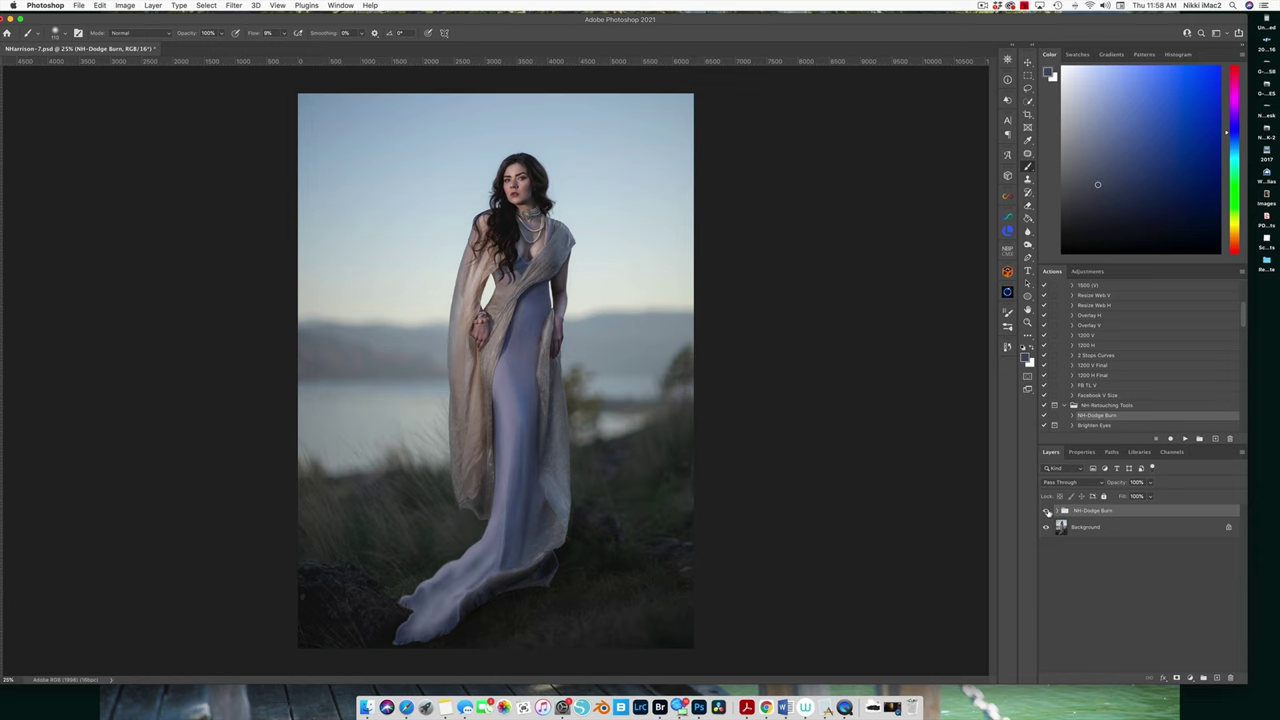
left_click(1048, 511)
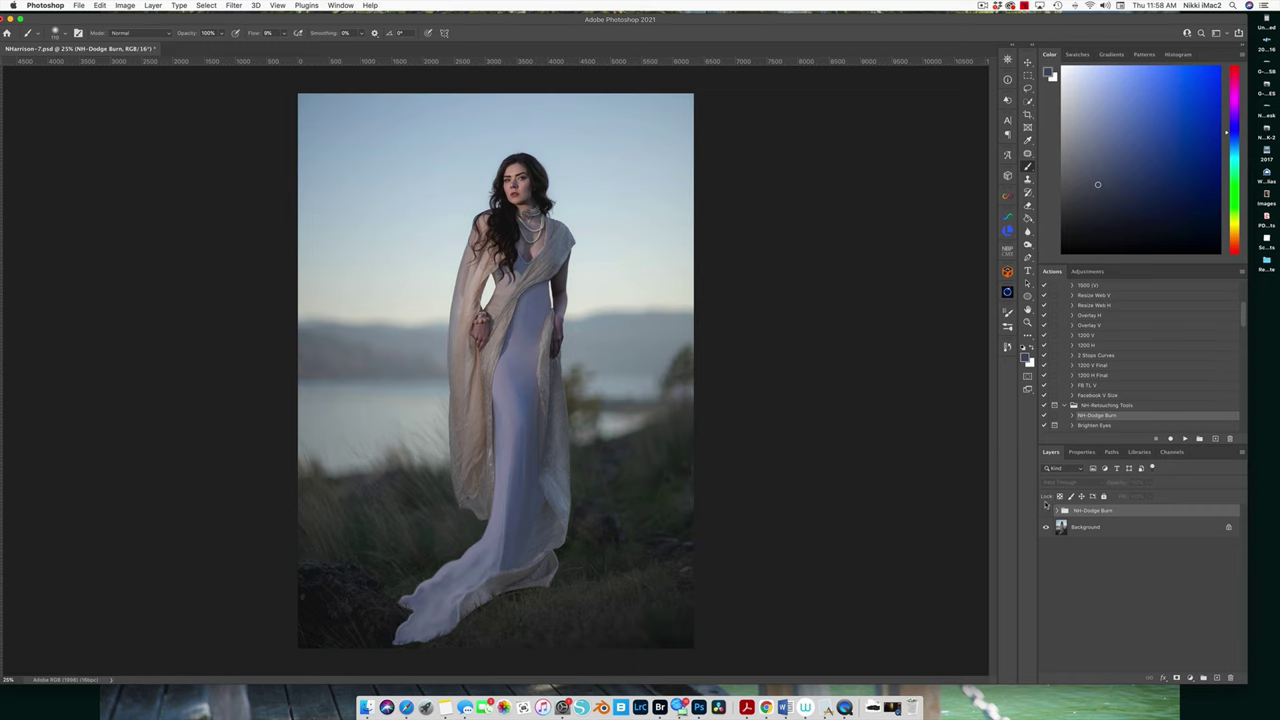
left_click(1047, 511)
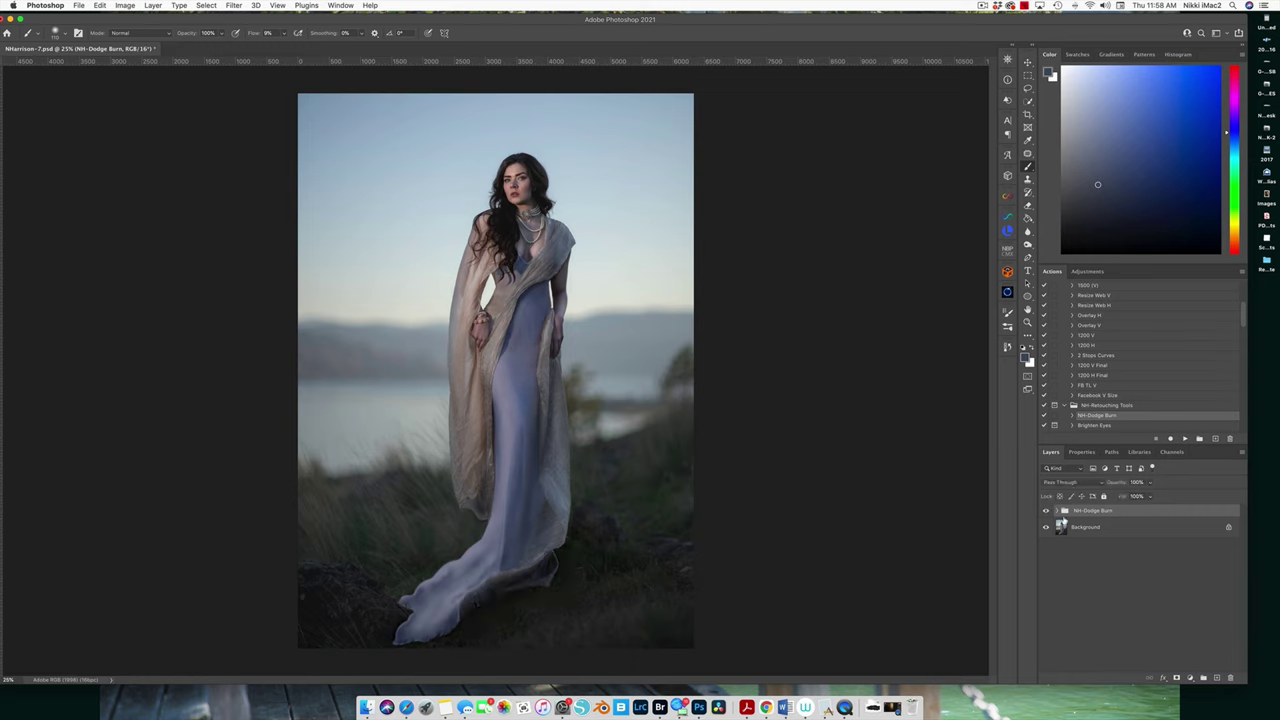
left_click(1057, 511)
left_click(1093, 547)
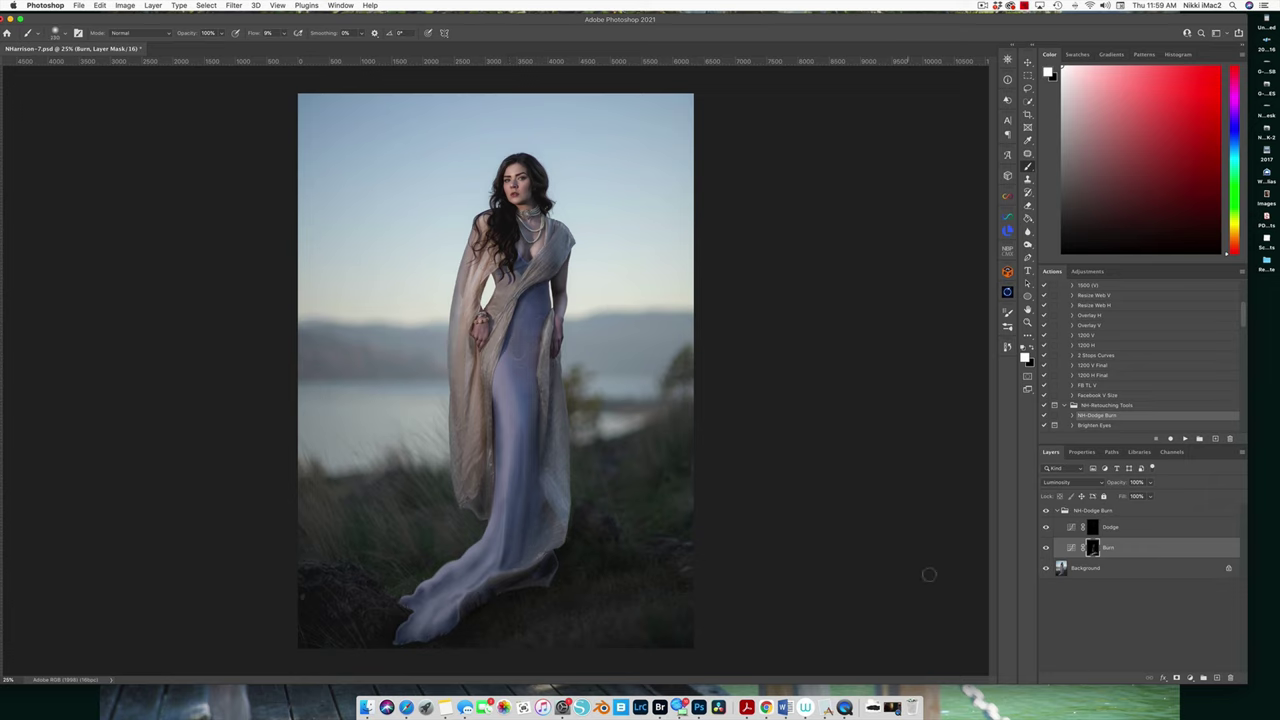
Set a 153 px brush on the Dodge layer and paint white down the dress's right edge.
left_click(1106, 530)
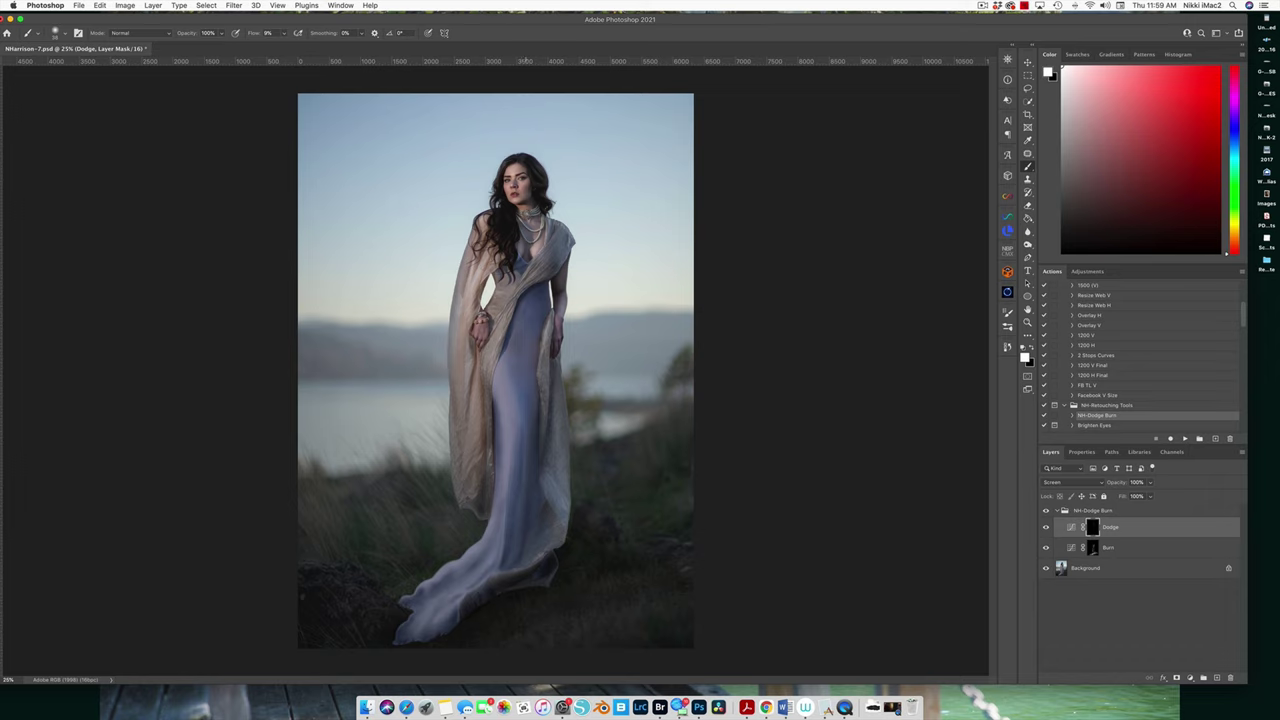
left_click(473, 365, "ctrl+alt")
left_click(514, 398, "ctrl+alt")
left_click(507, 387, "ctrl+alt")
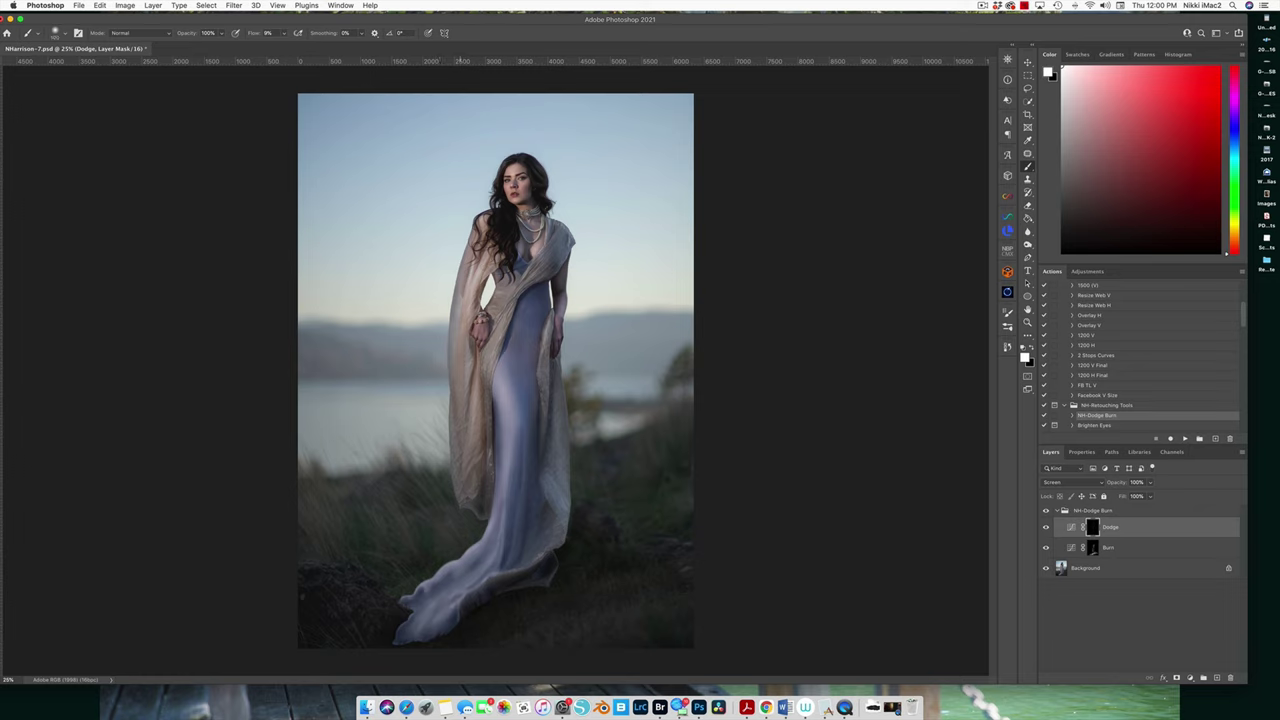
left_click_drag(554, 390, 560, 478)
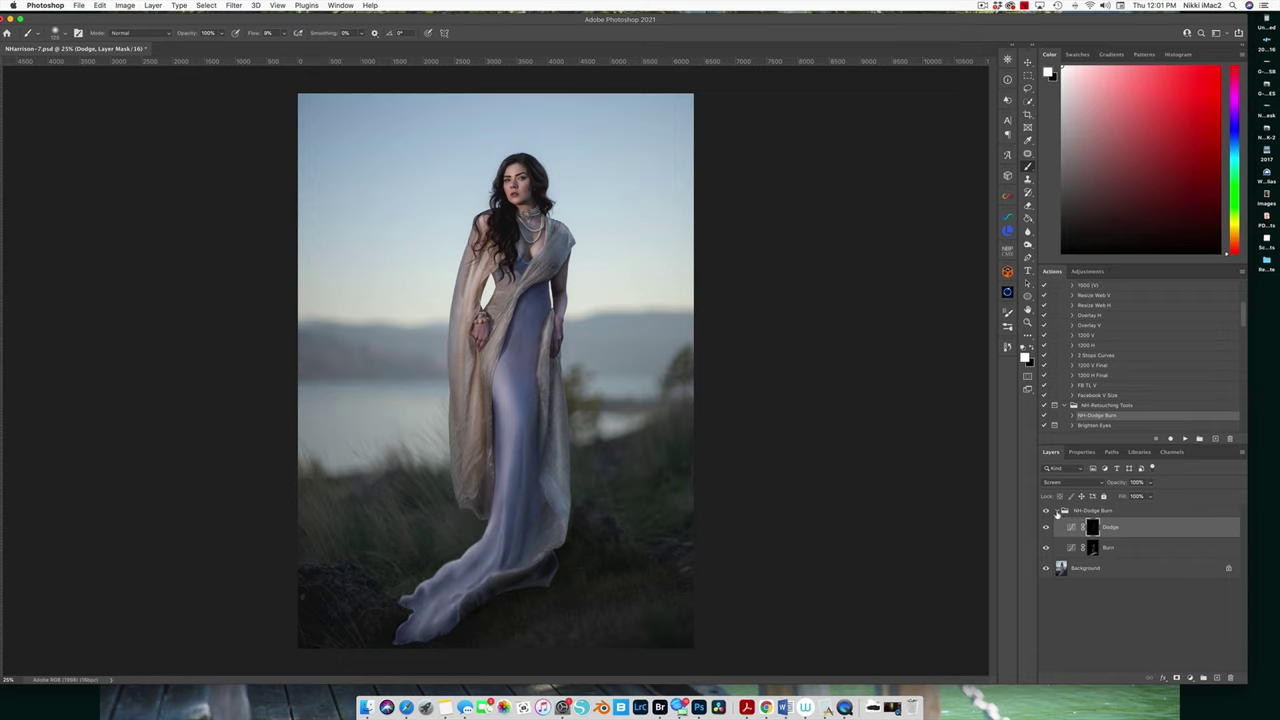
Collapse the NH-Dodge Burn group, toggle it off and on to compare, then flatten the image.
left_click(1064, 511)
left_click(1047, 511)
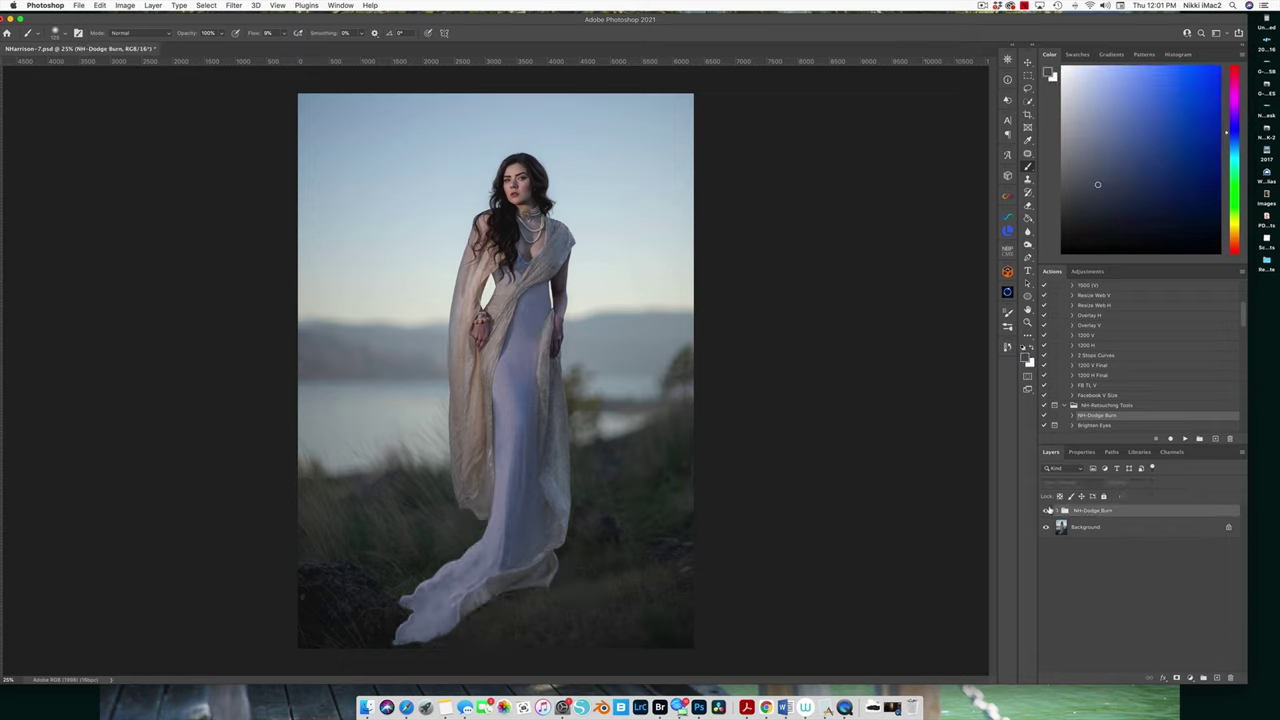
left_click(1047, 511)
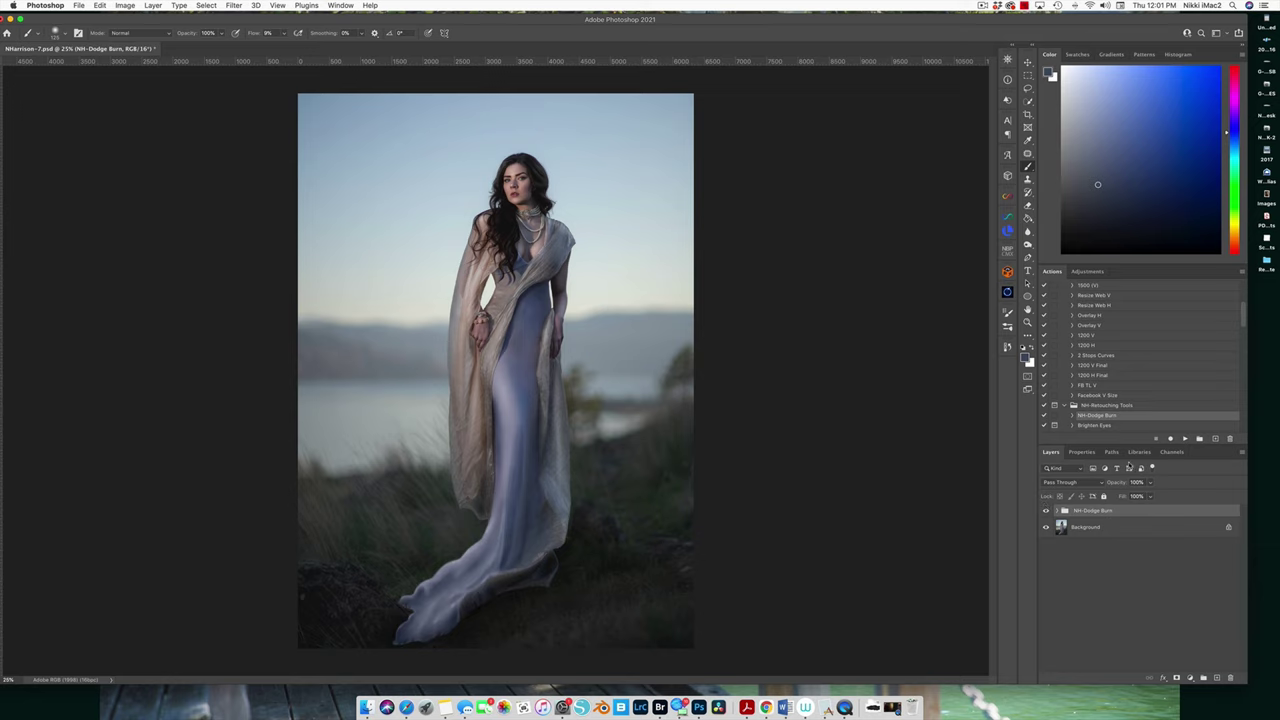
left_click(153, 5)
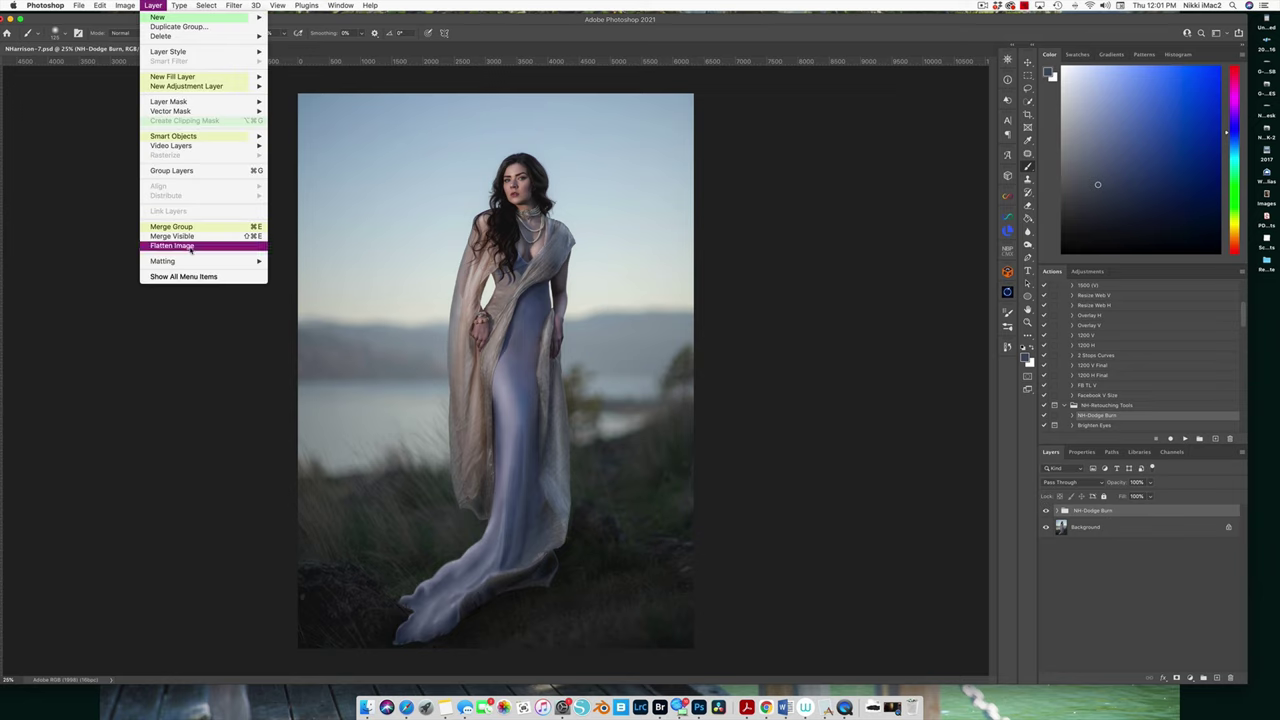
left_click(250, 240)
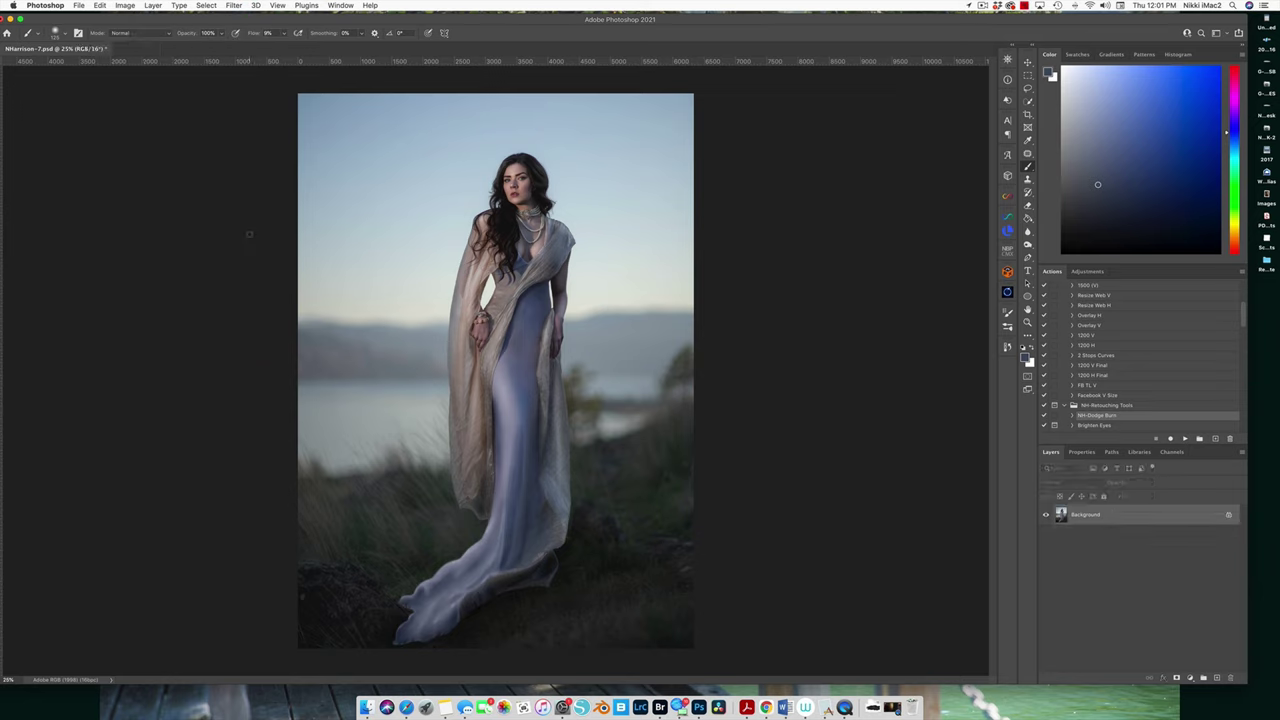